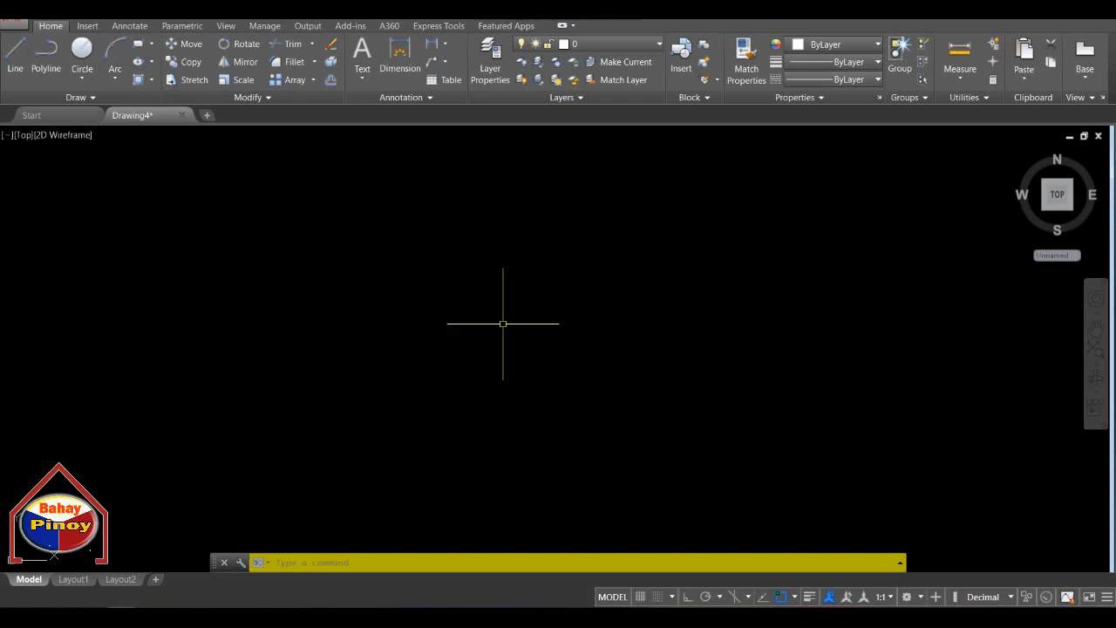
Set the drawing units' insertion scale to Meters.
type("UN")
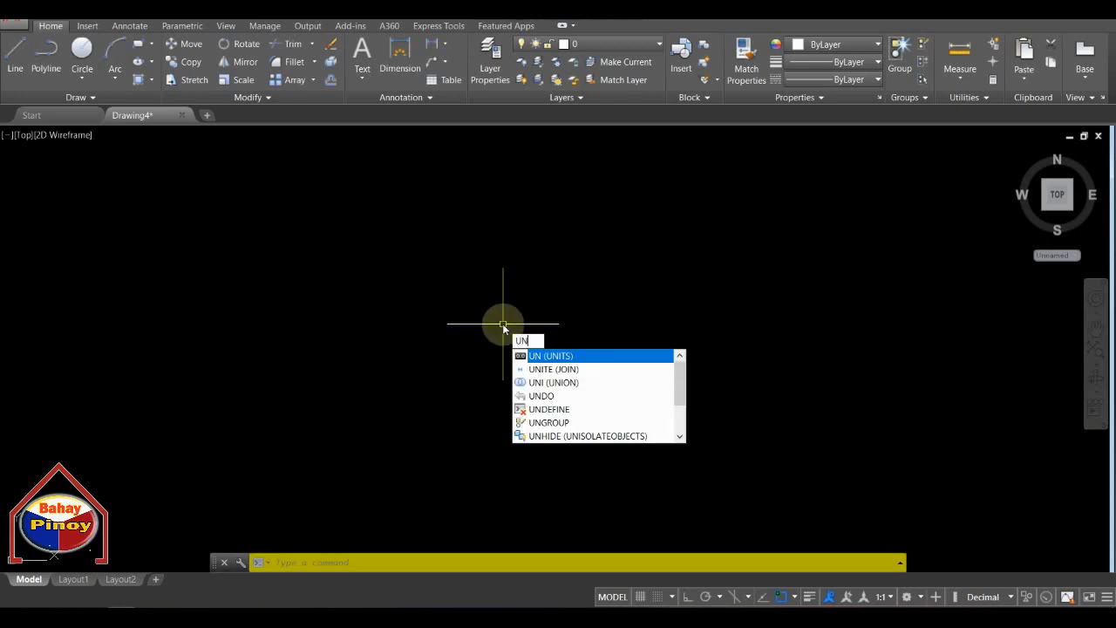
key("Return")
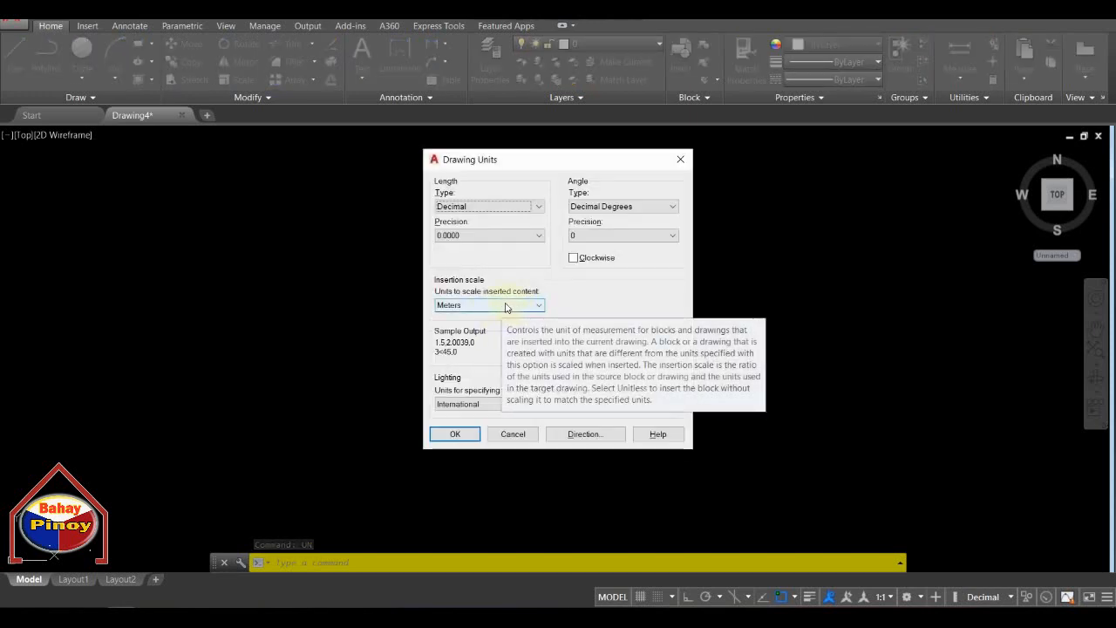
left_click(506, 305)
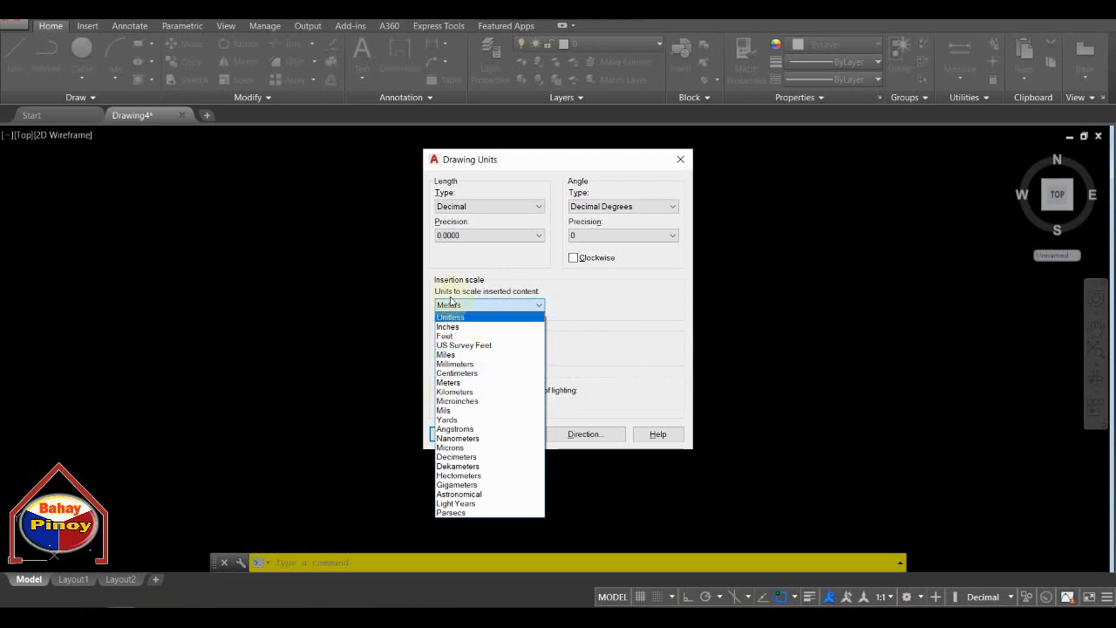
left_click(491, 384)
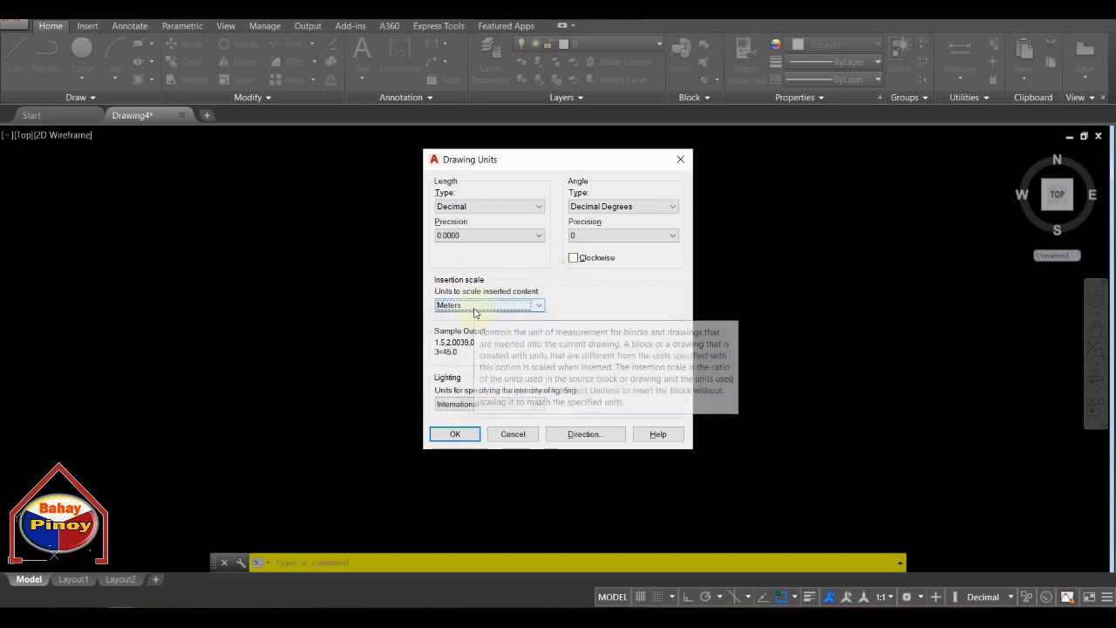
left_click(447, 435)
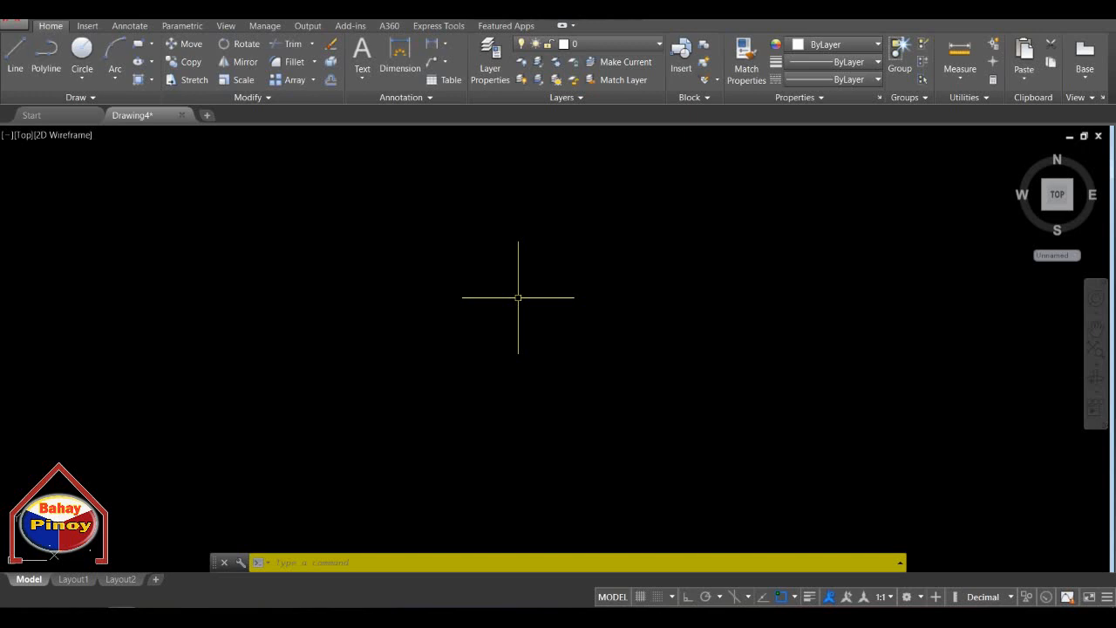
Open the layer properties manager and create a new layer named WALL.
type("LA")
key("Return")
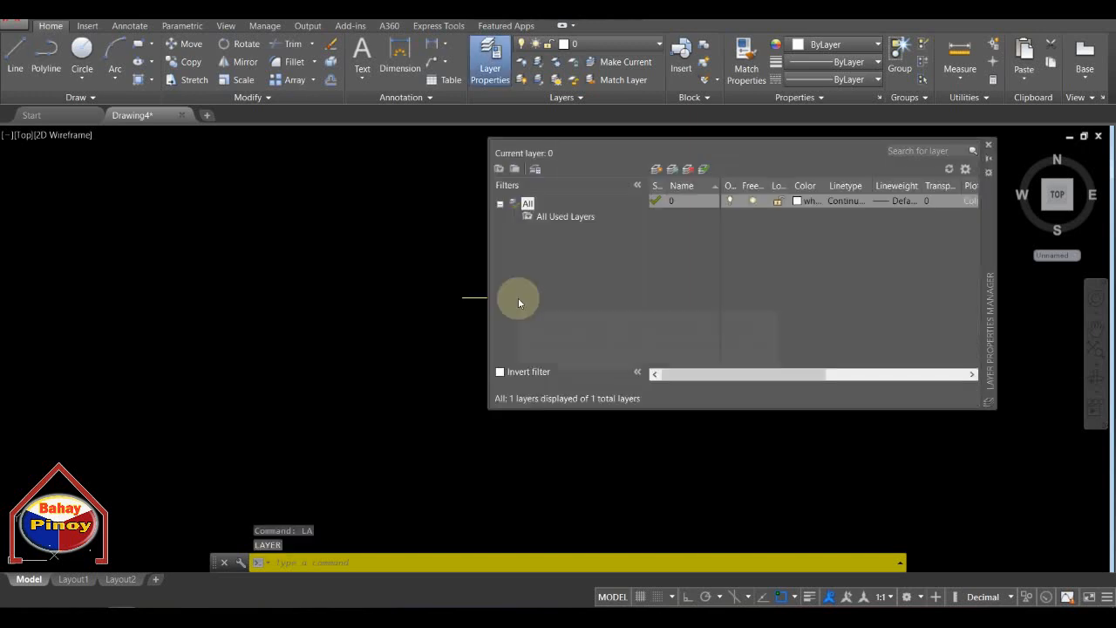
left_click(594, 146)
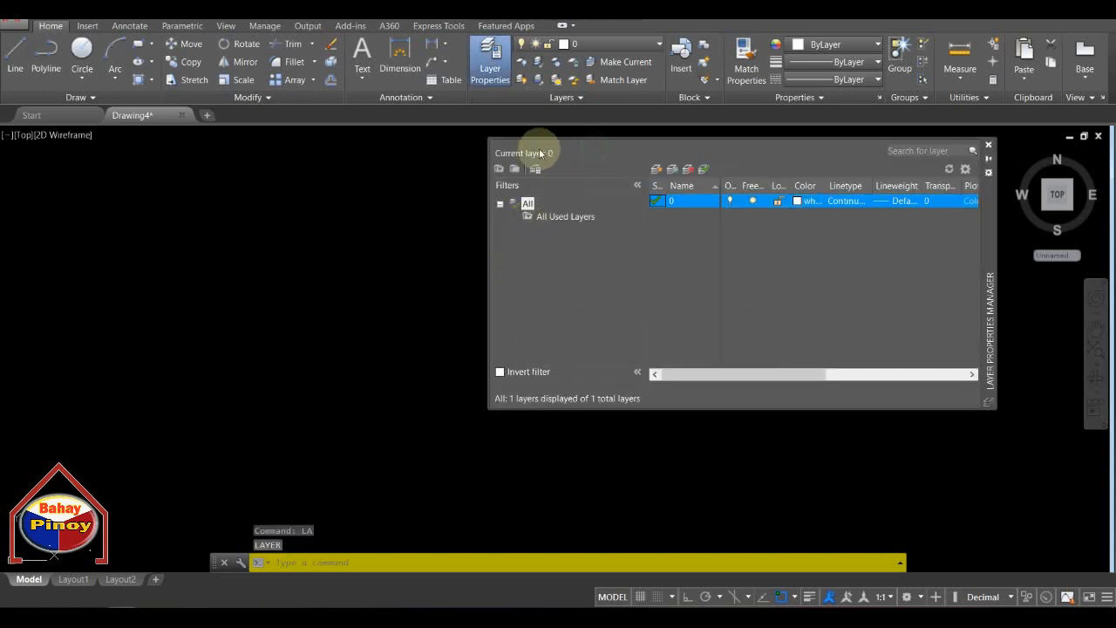
left_click(621, 158)
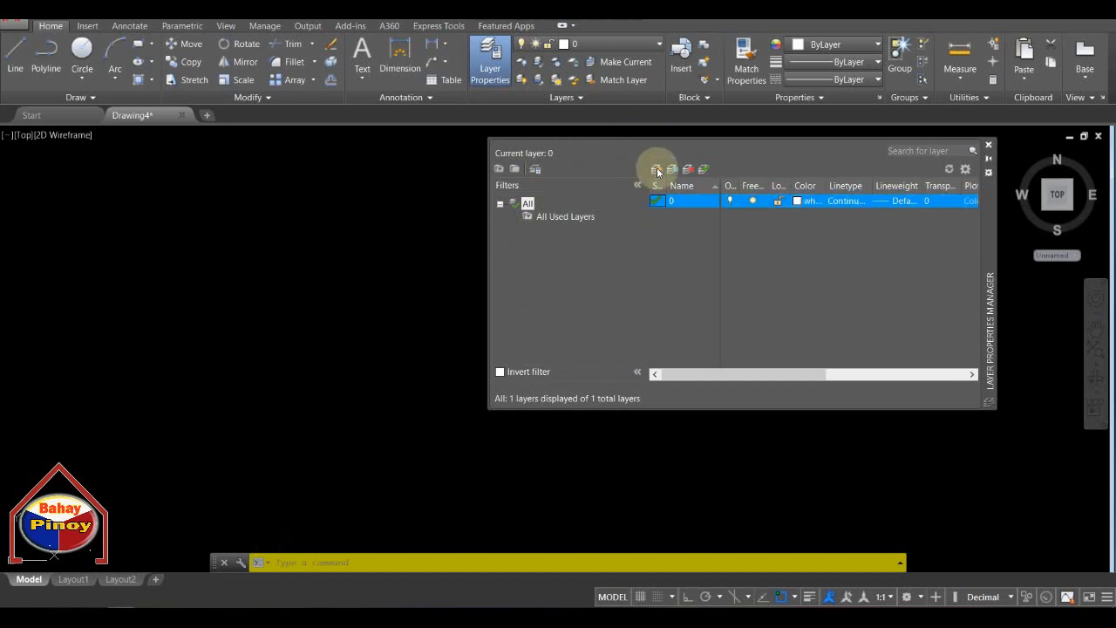
left_click(657, 169)
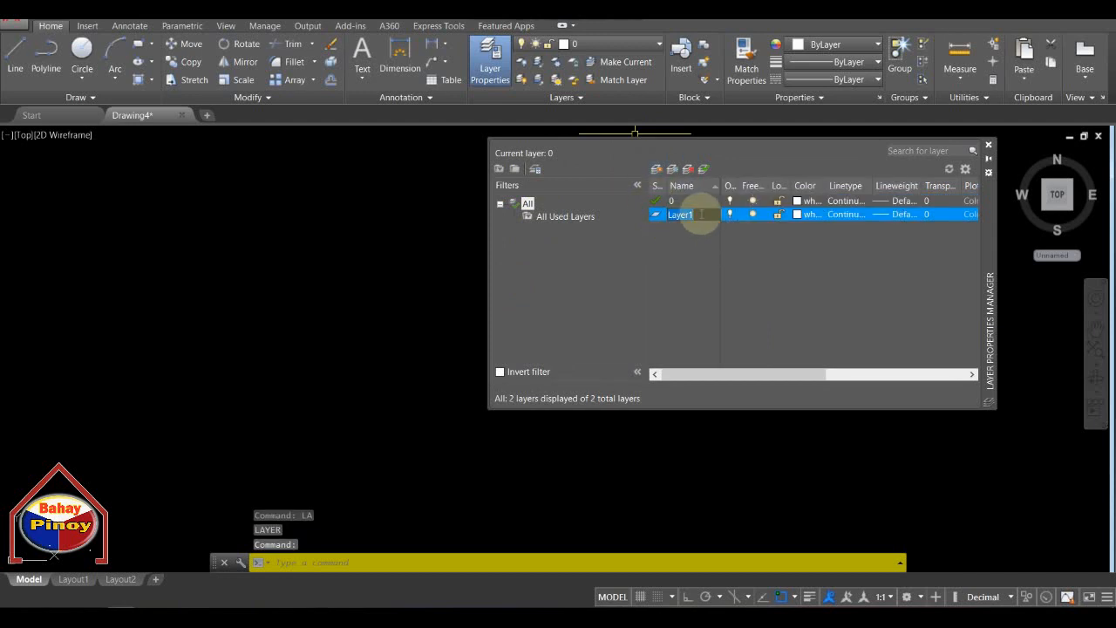
type("WALL")
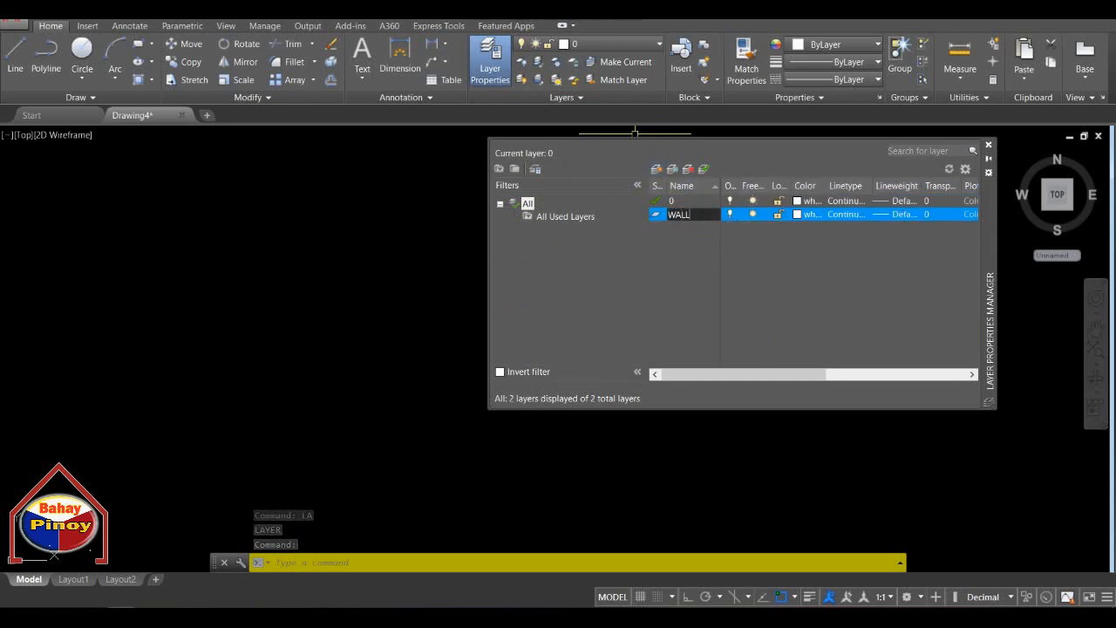
left_click(678, 228)
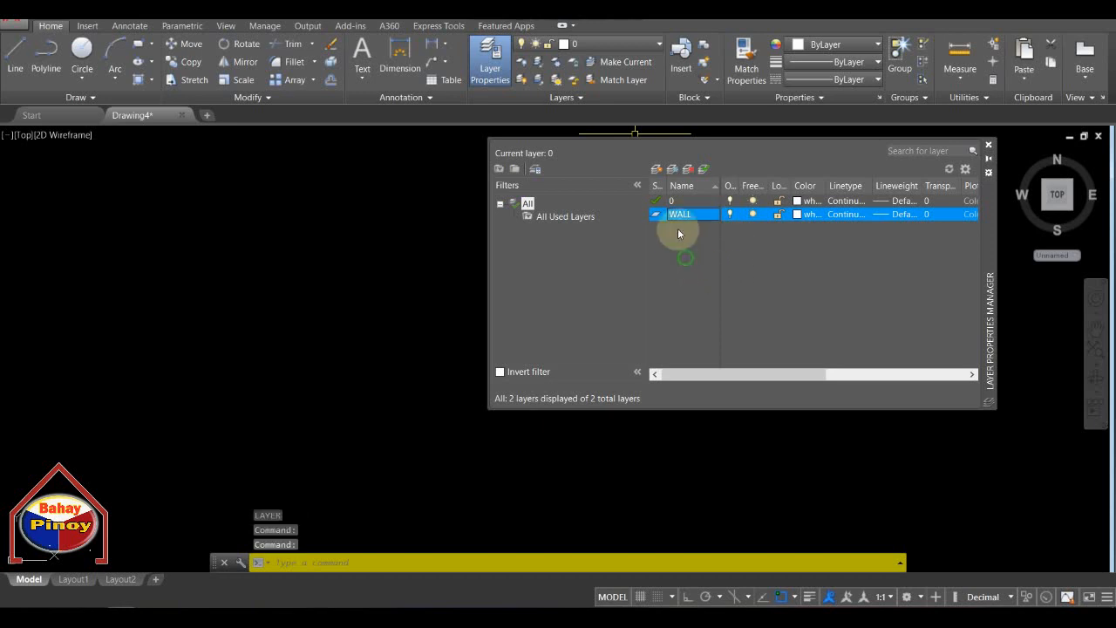
Add two more layers named WINDOW and DOORS.
left_click(656, 170)
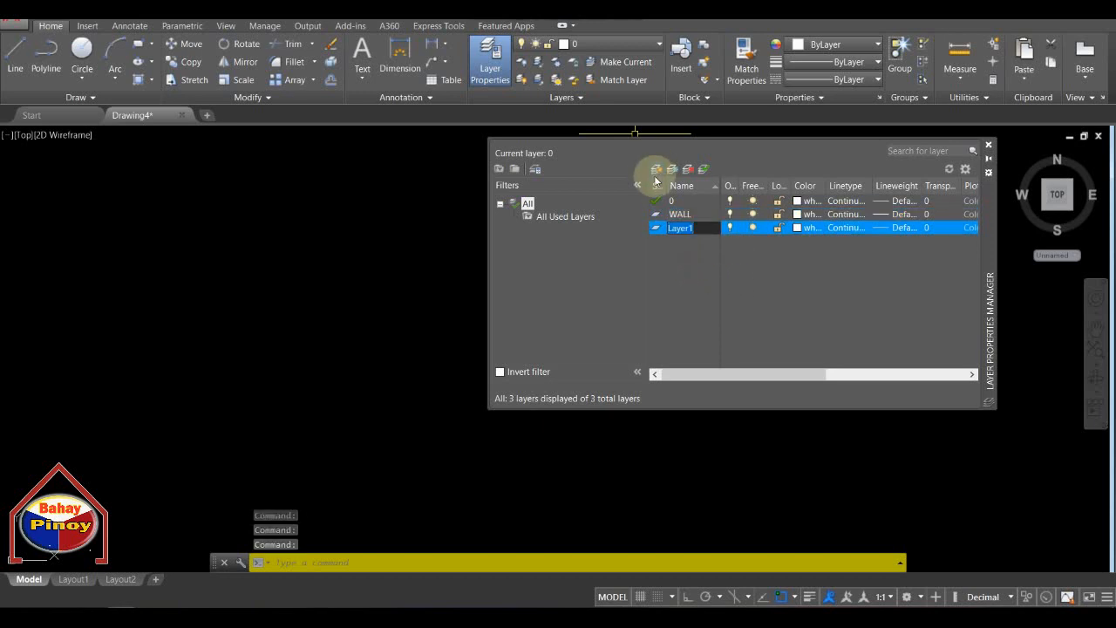
type("WINDOW")
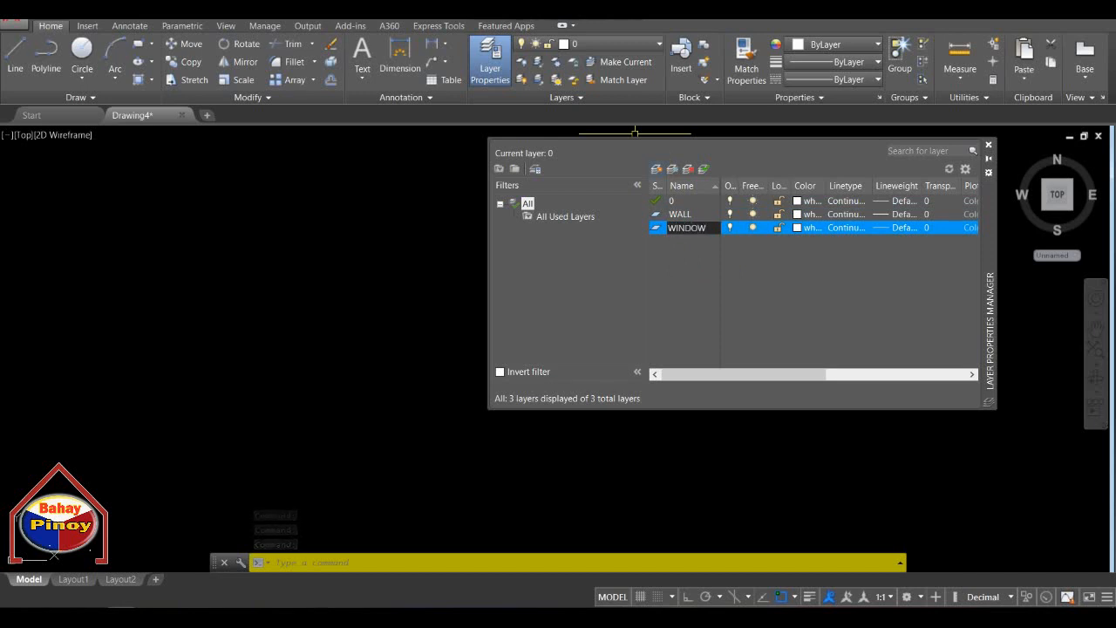
left_click(659, 228)
left_click(656, 169)
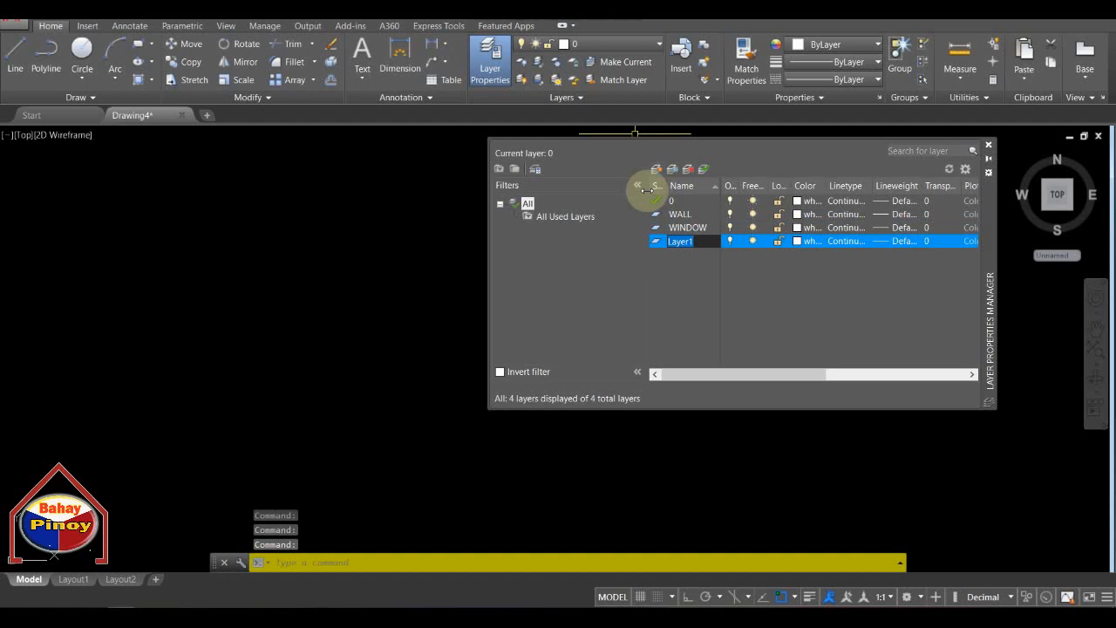
type("DOORS")
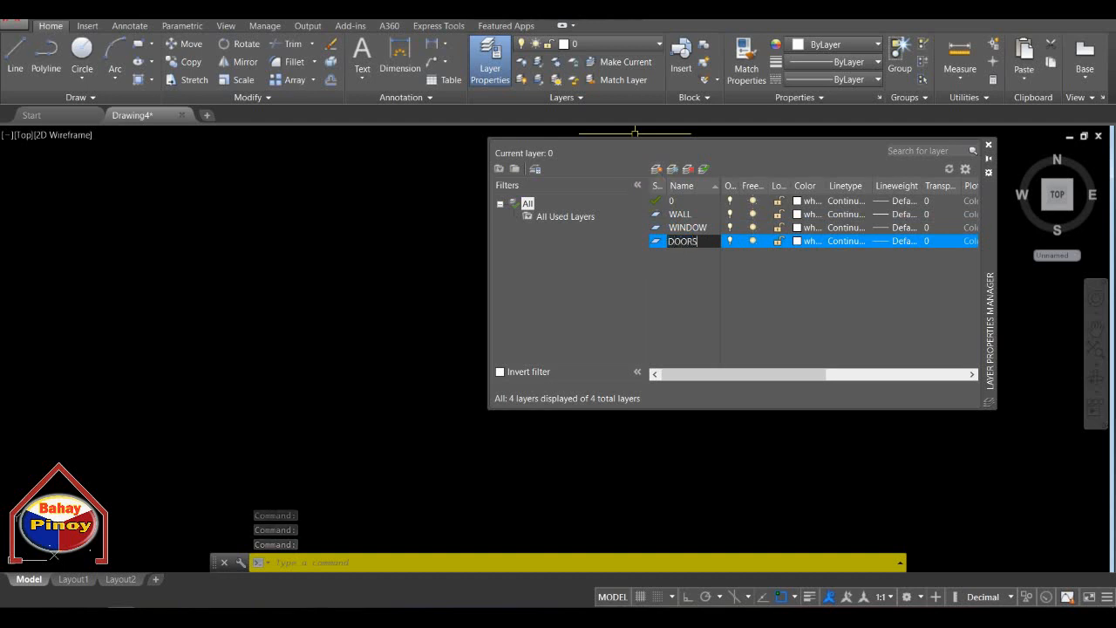
left_click(673, 272)
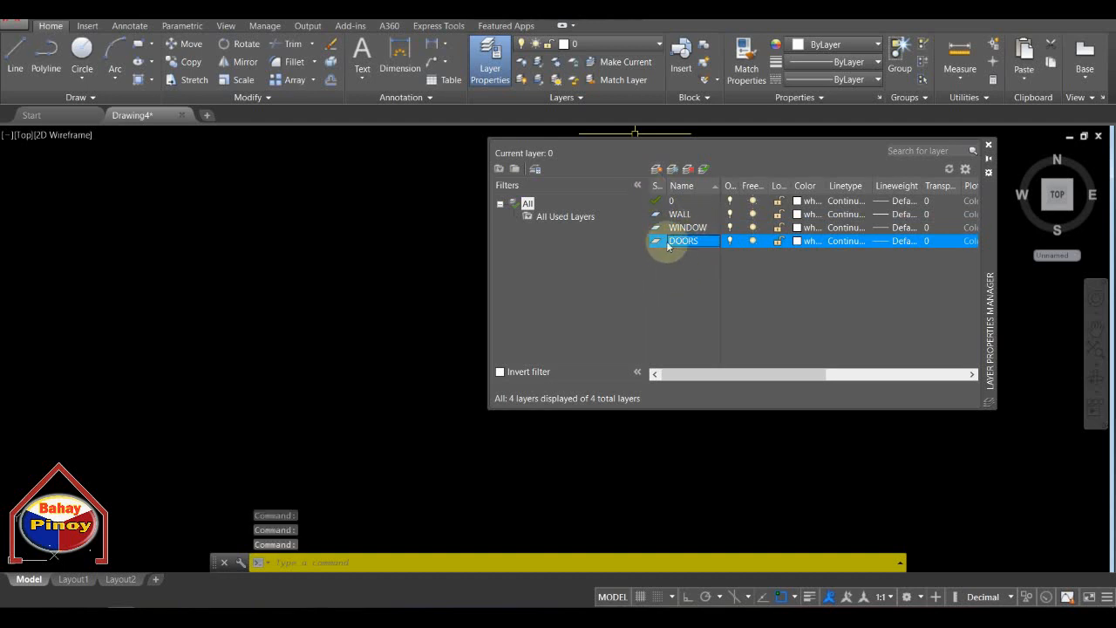
Add two more layers named COLUMN and PROPERTY LINE.
left_click(656, 169)
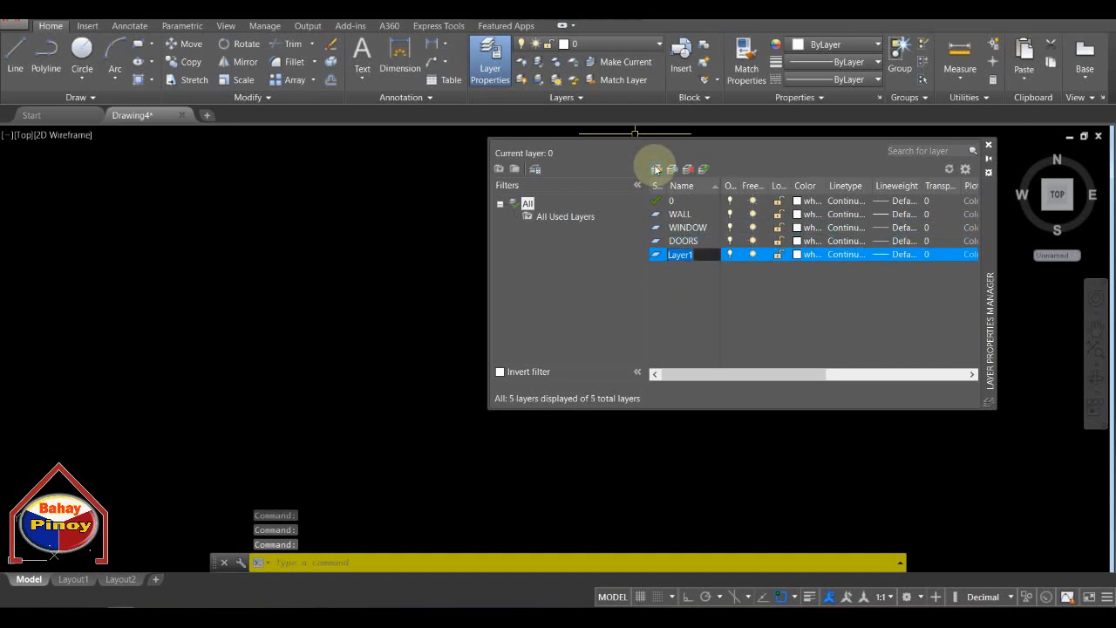
type("CO")
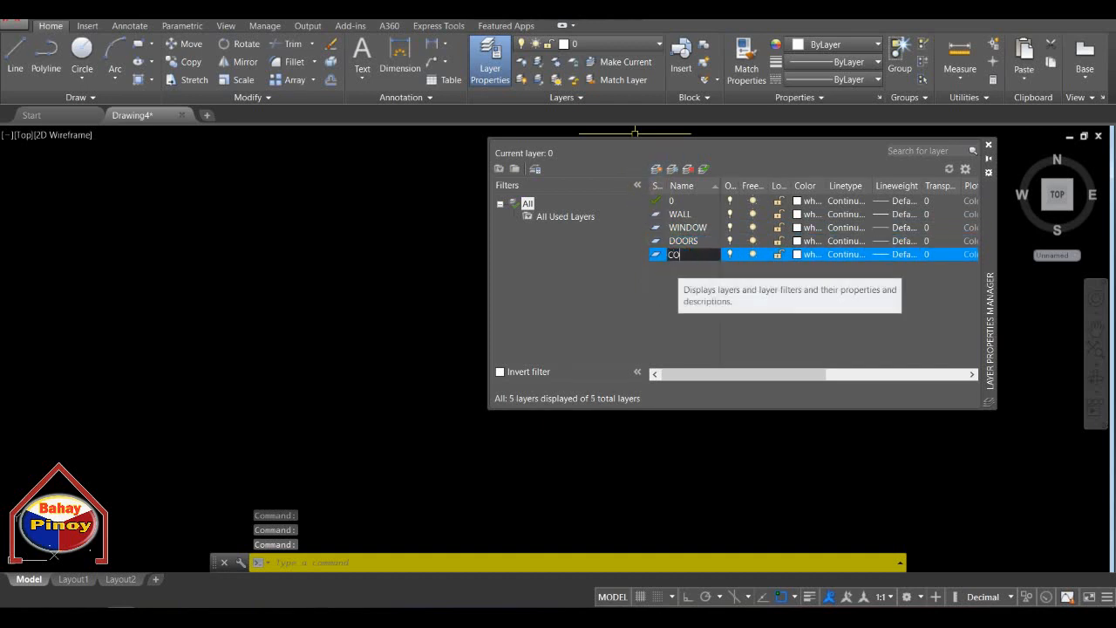
type("LUMN")
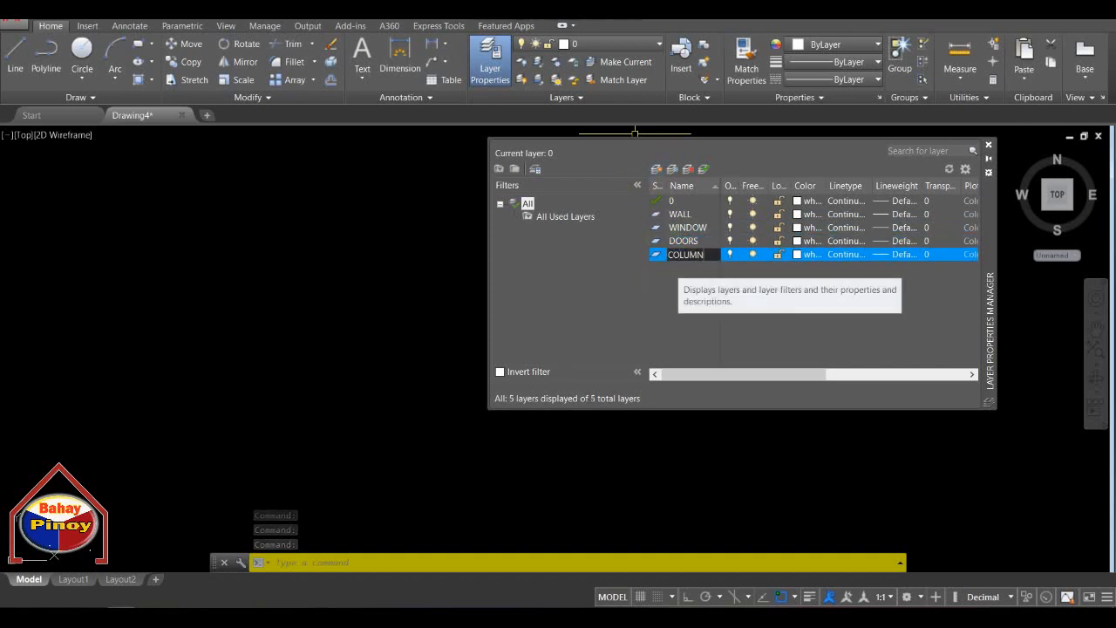
key("Return")
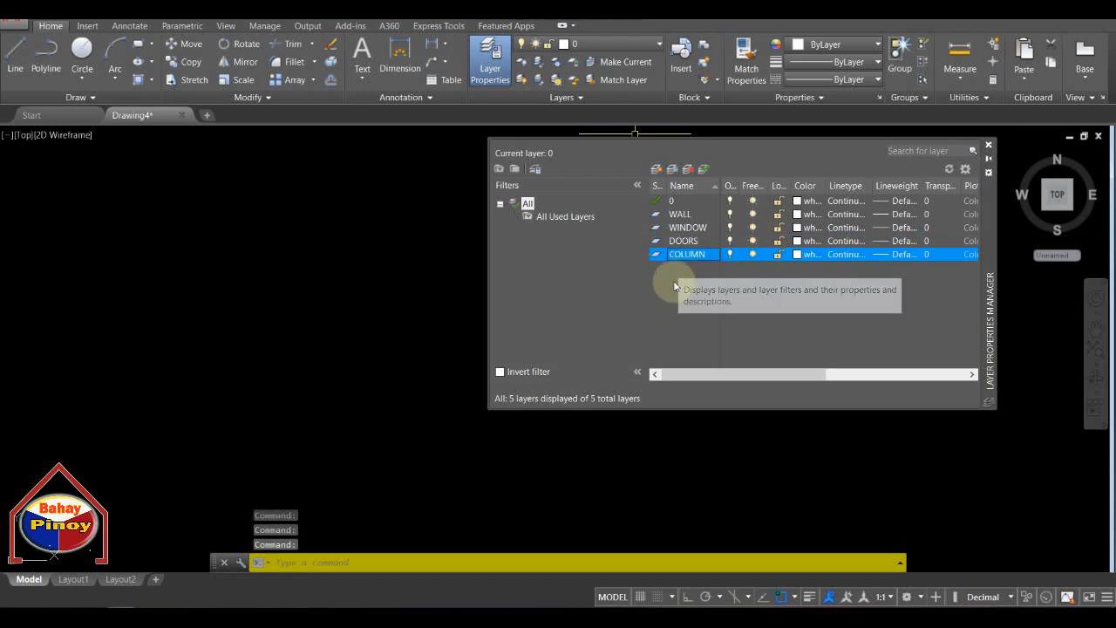
left_click(656, 169)
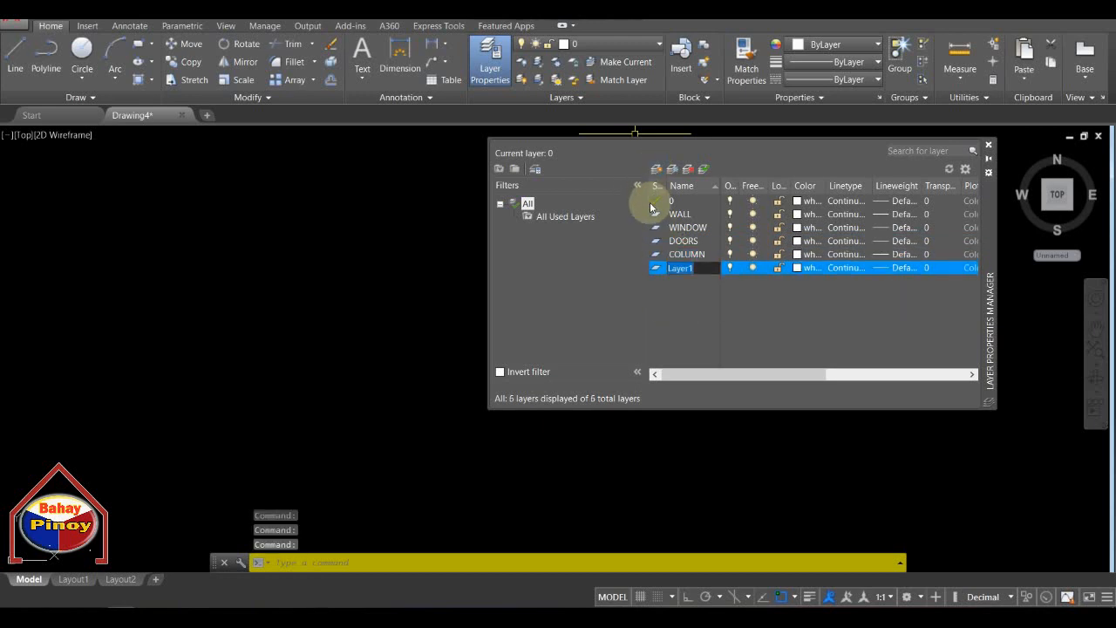
type("PROPERTY")
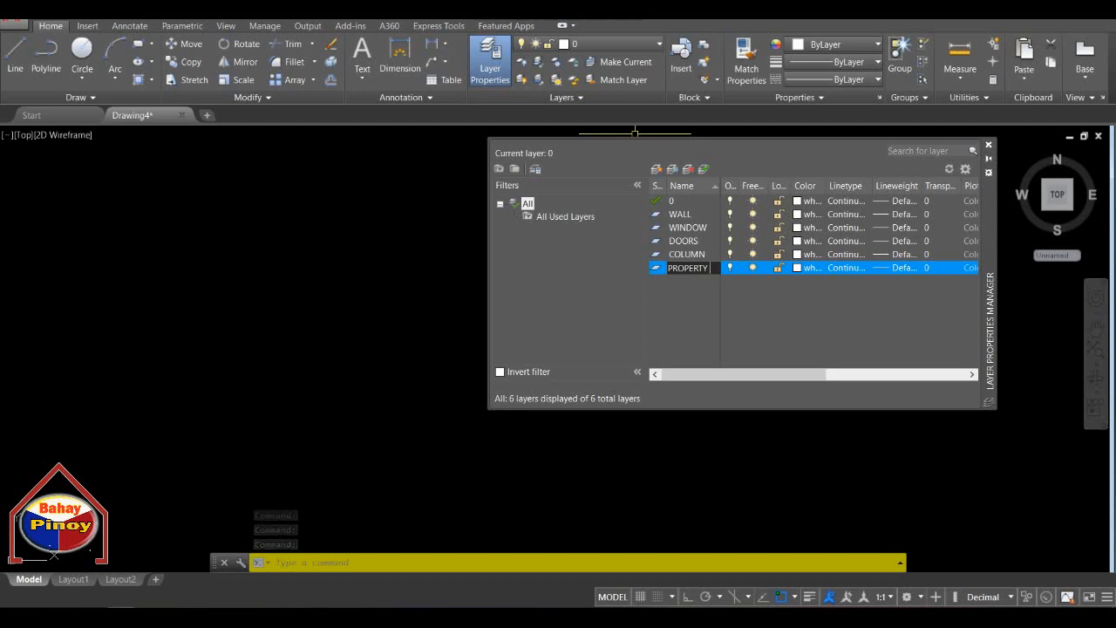
type(" LINE")
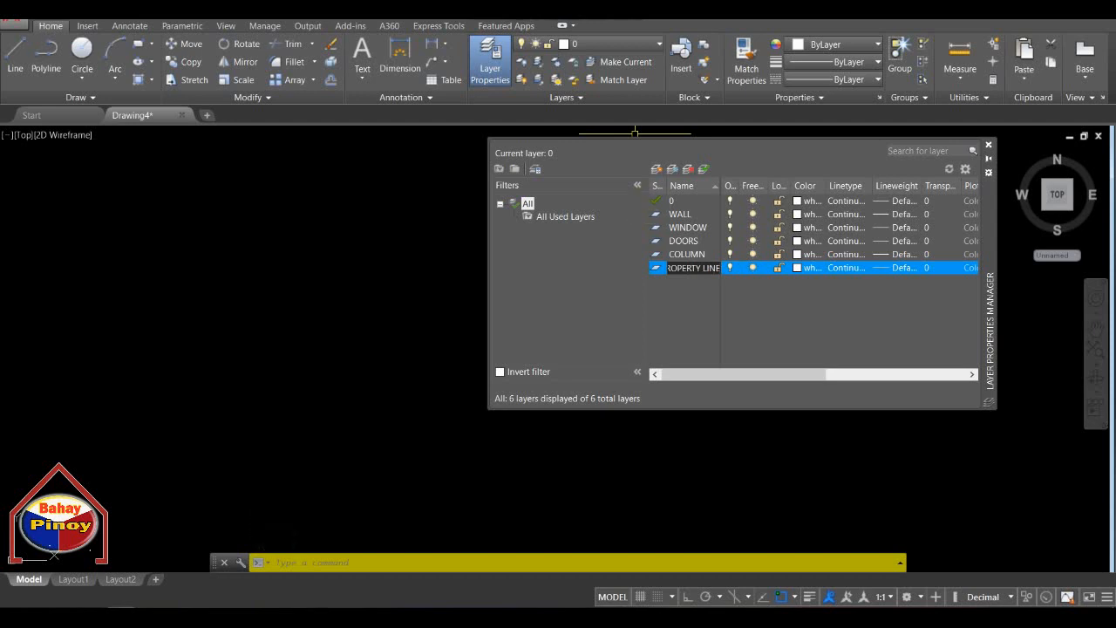
left_click(691, 300)
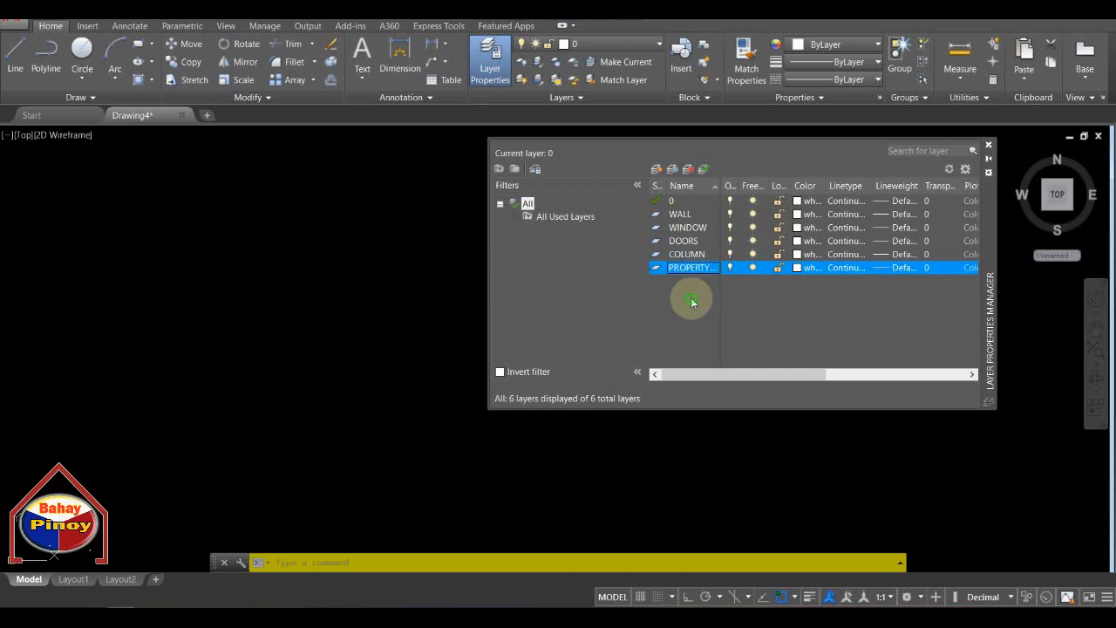
Add a new layer named CENTER LINE below the property line layer.
left_click(656, 170)
type("CENTE")
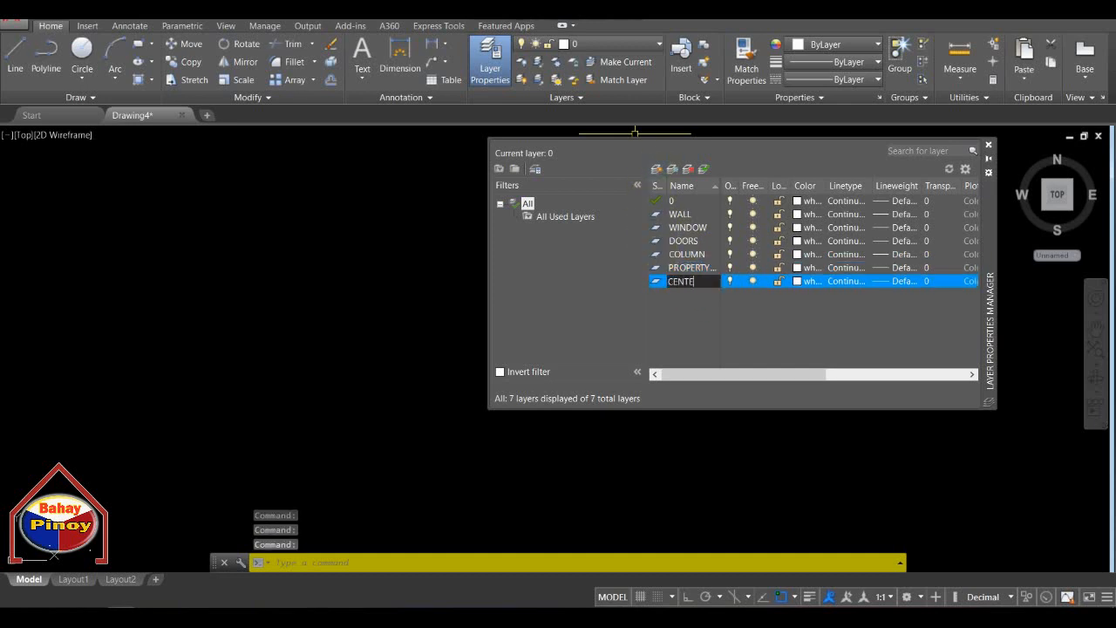
type("R LINE")
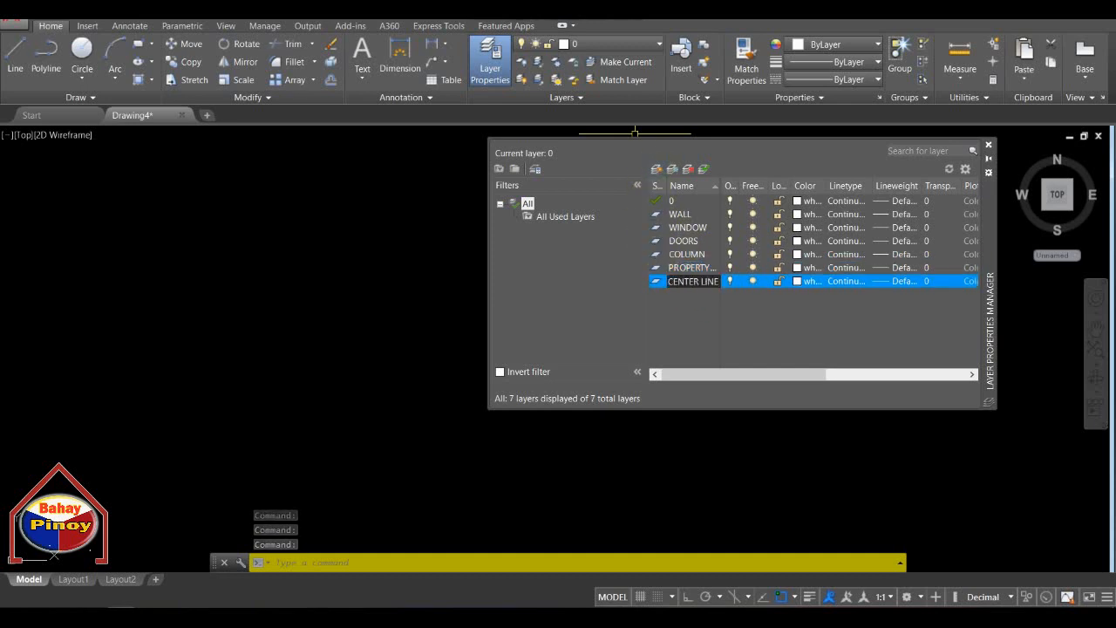
left_click(687, 312)
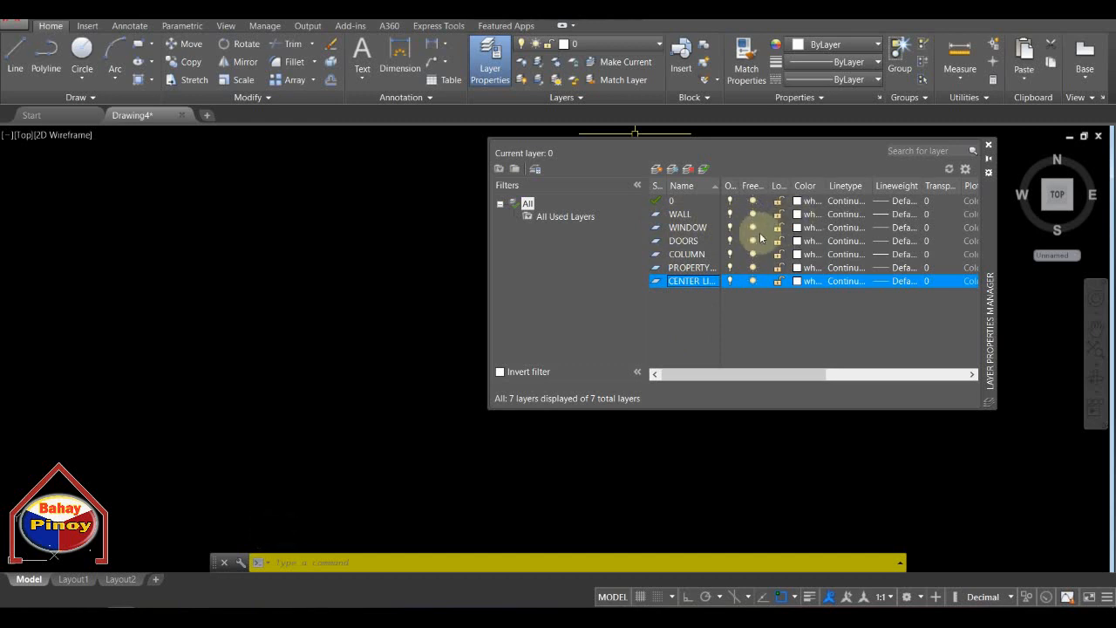
Set the WALL layer's color to blue from the index colors.
left_click(683, 218)
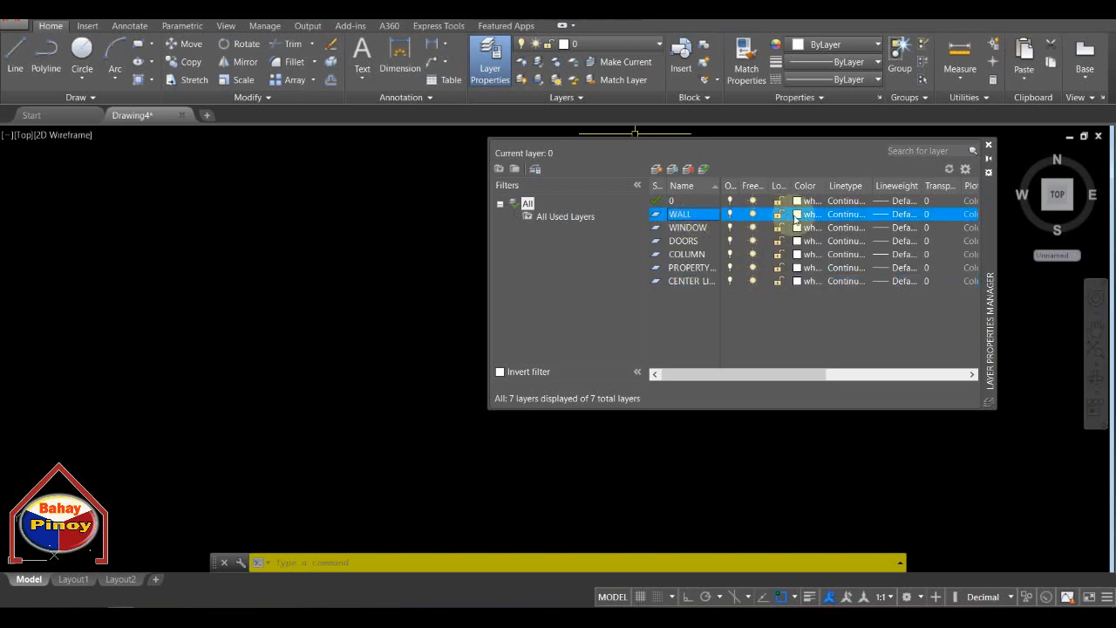
left_click(796, 218)
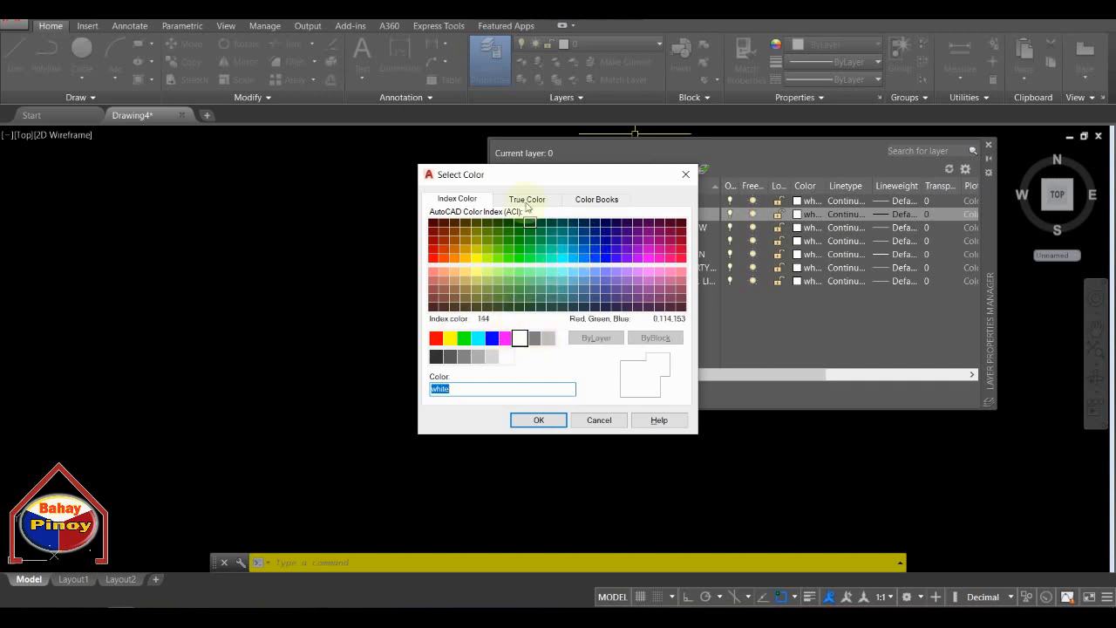
left_click_drag(568, 174, 451, 163)
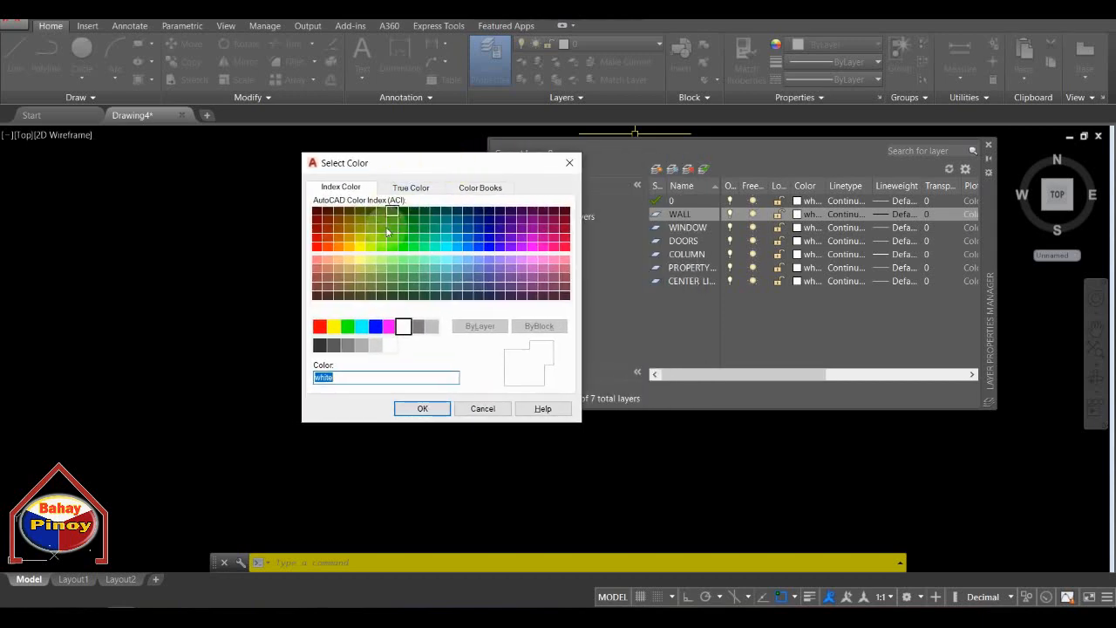
left_click(376, 327)
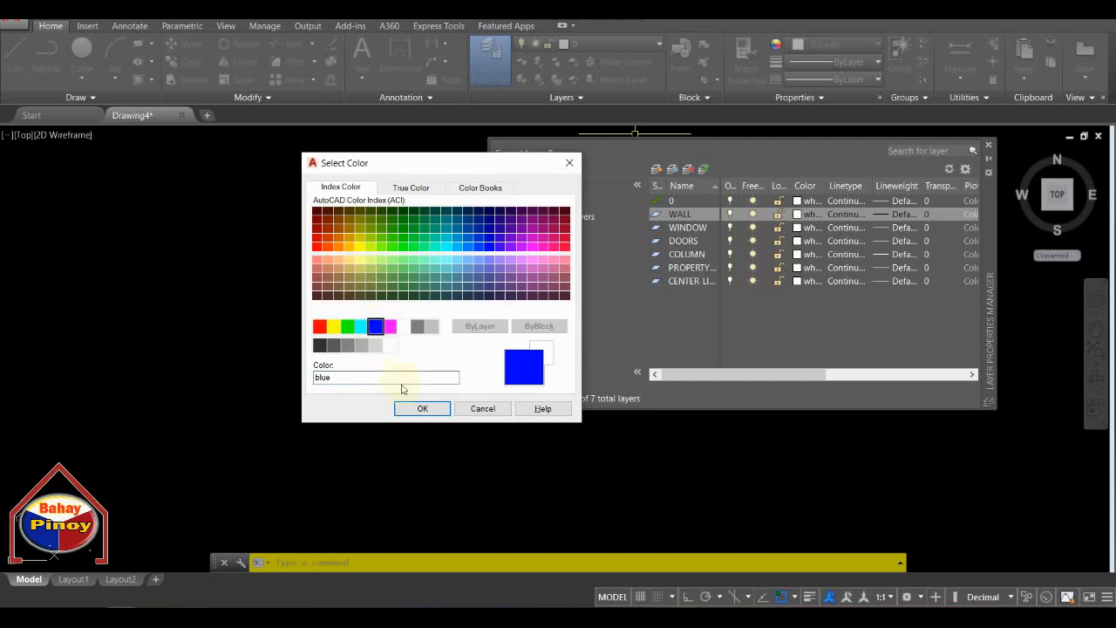
left_click(422, 410)
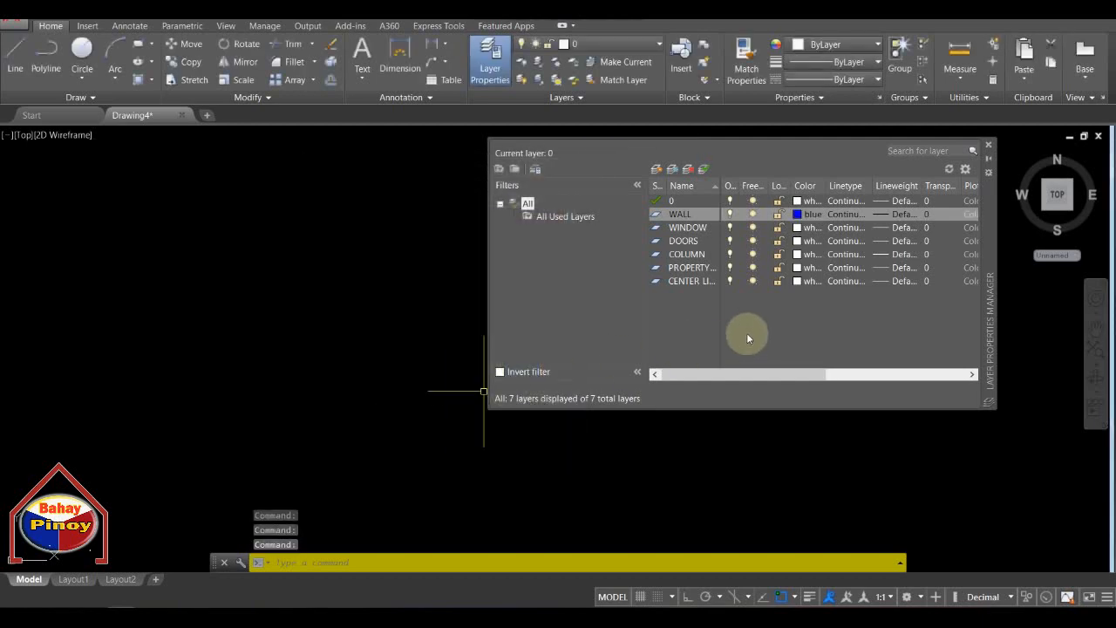
left_click(766, 329)
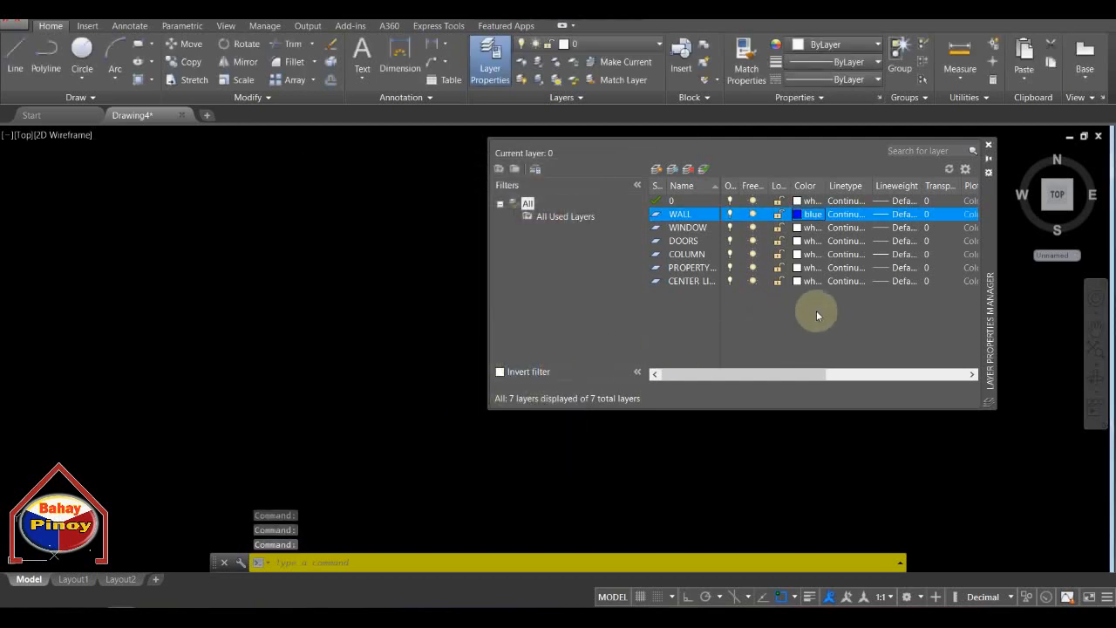
Set the WALL layer's lineweight to 0.35 mm.
left_click(882, 213)
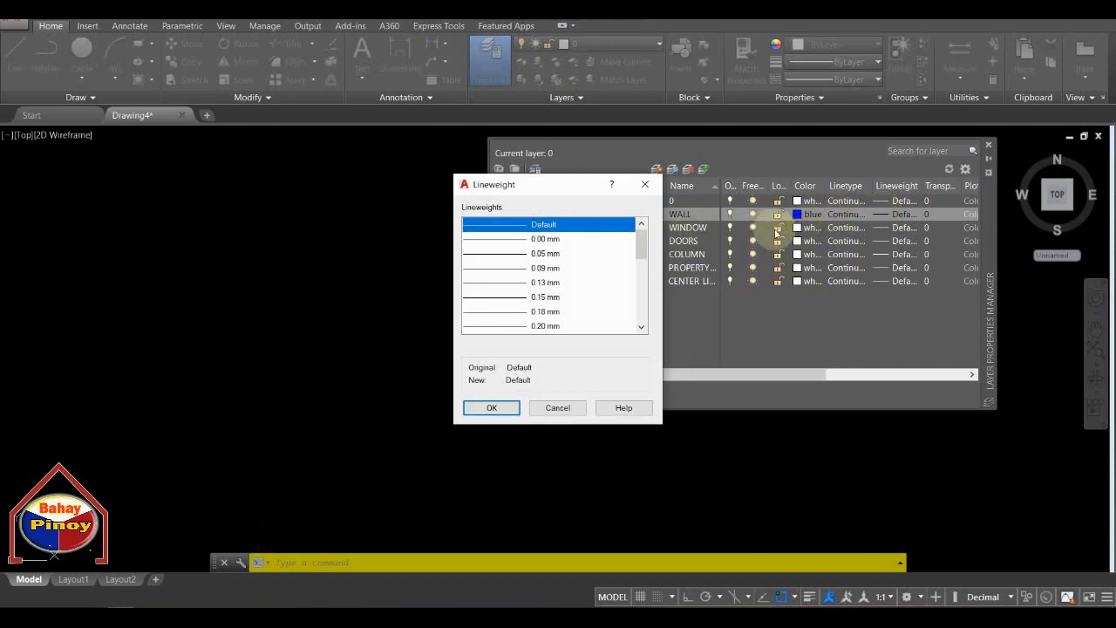
scroll(641, 246, "down", 1)
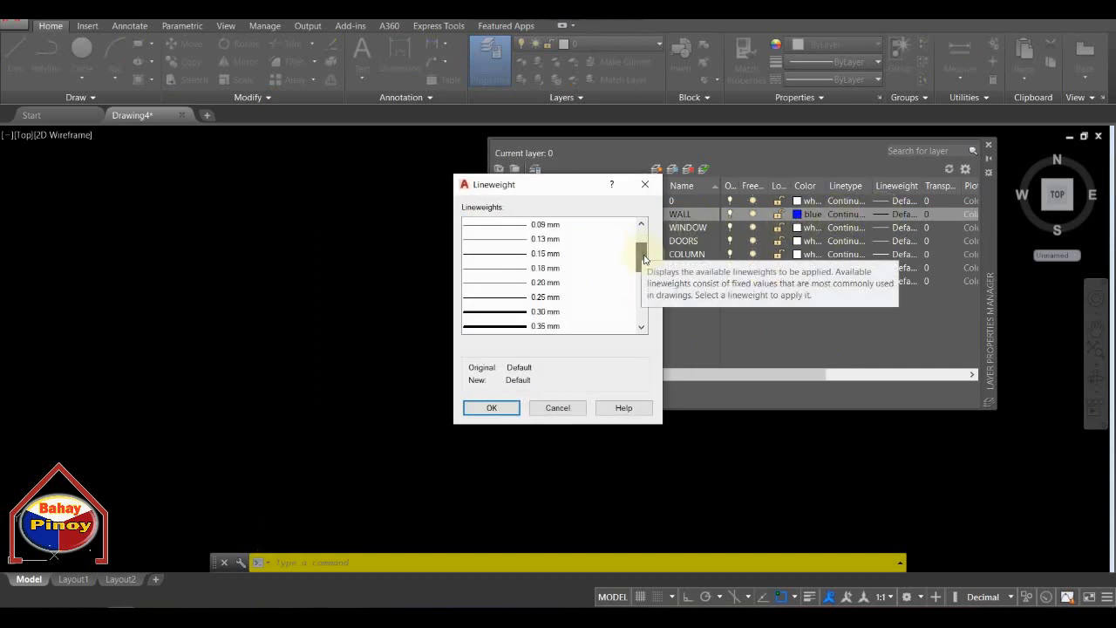
left_click(522, 314)
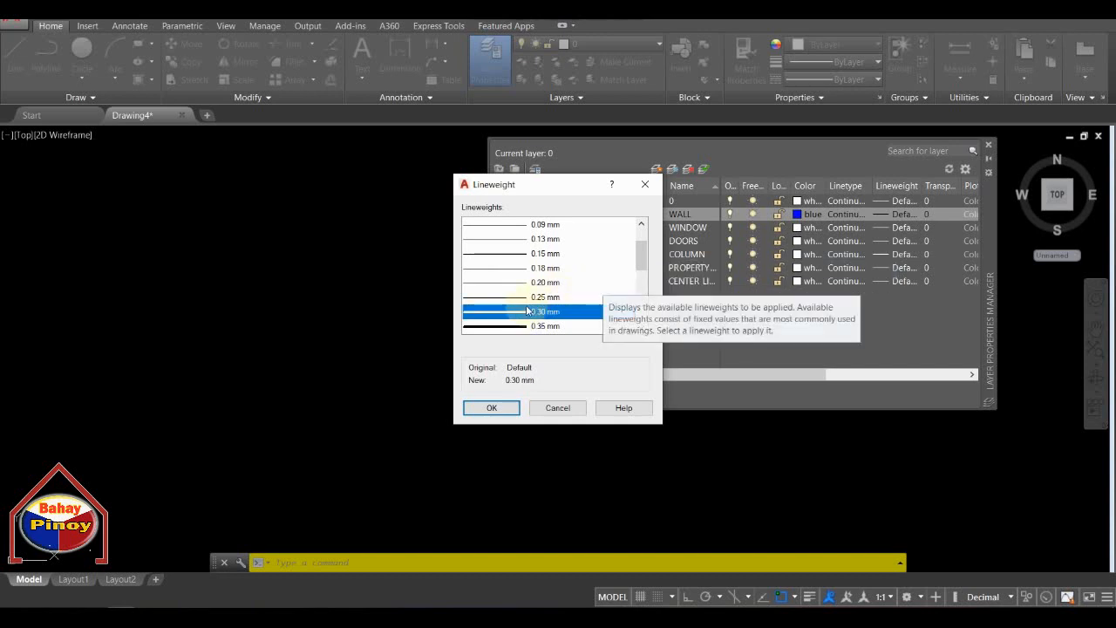
left_click(532, 325)
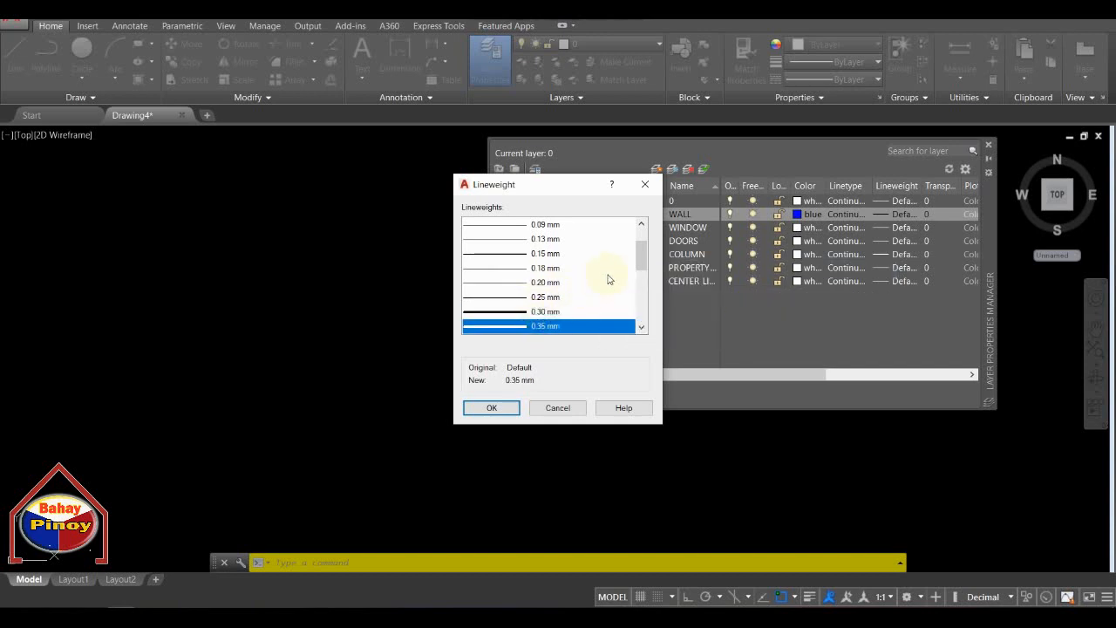
left_click_drag(642, 254, 643, 263)
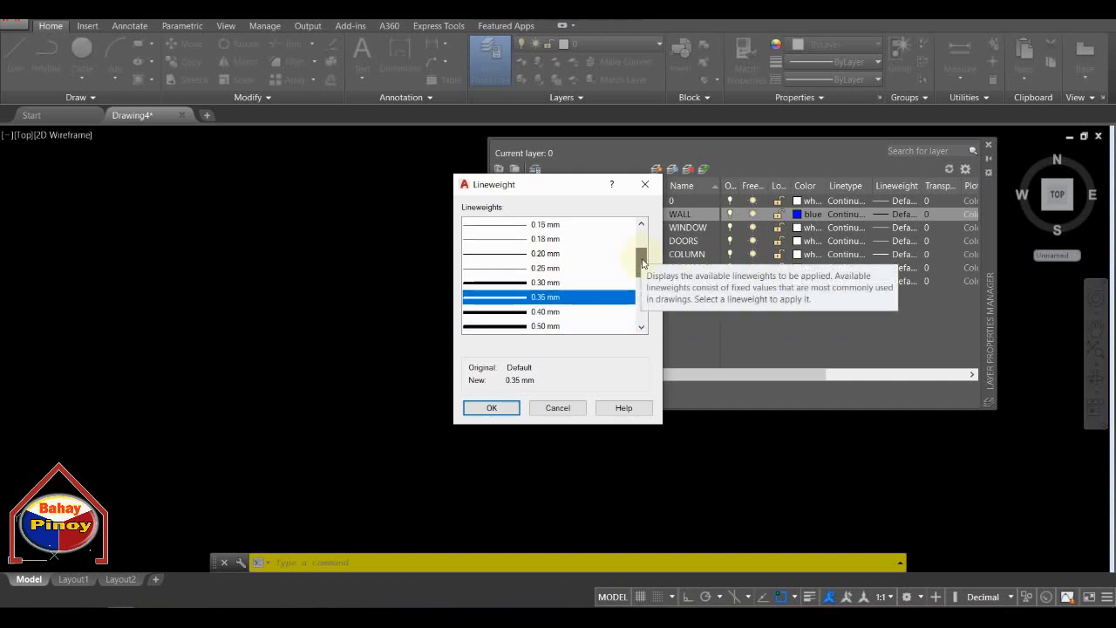
left_click(530, 284)
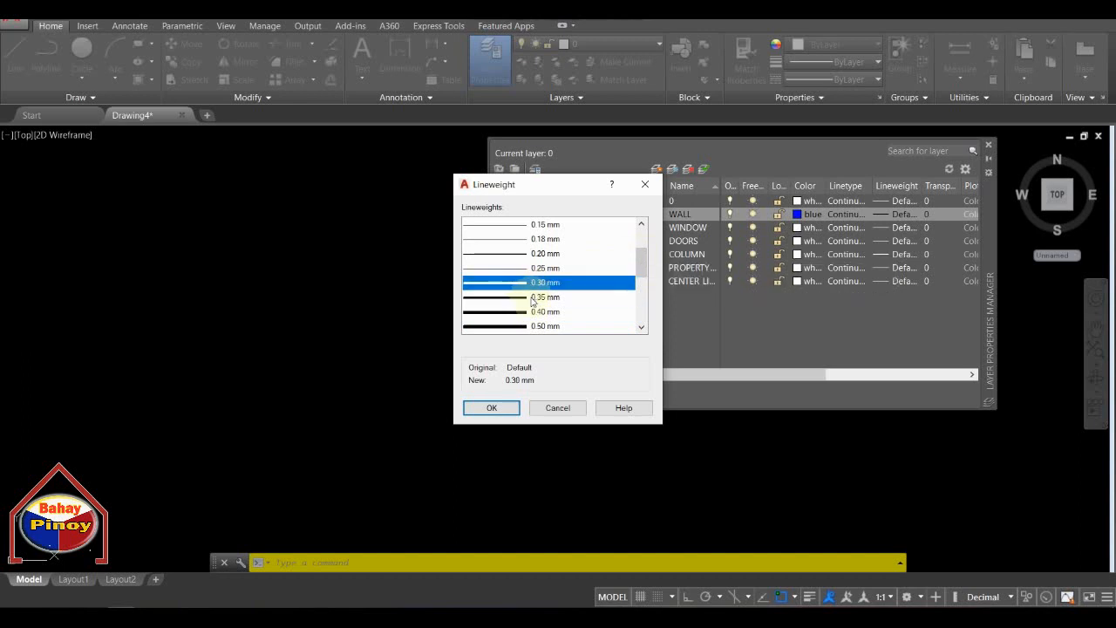
left_click(532, 298)
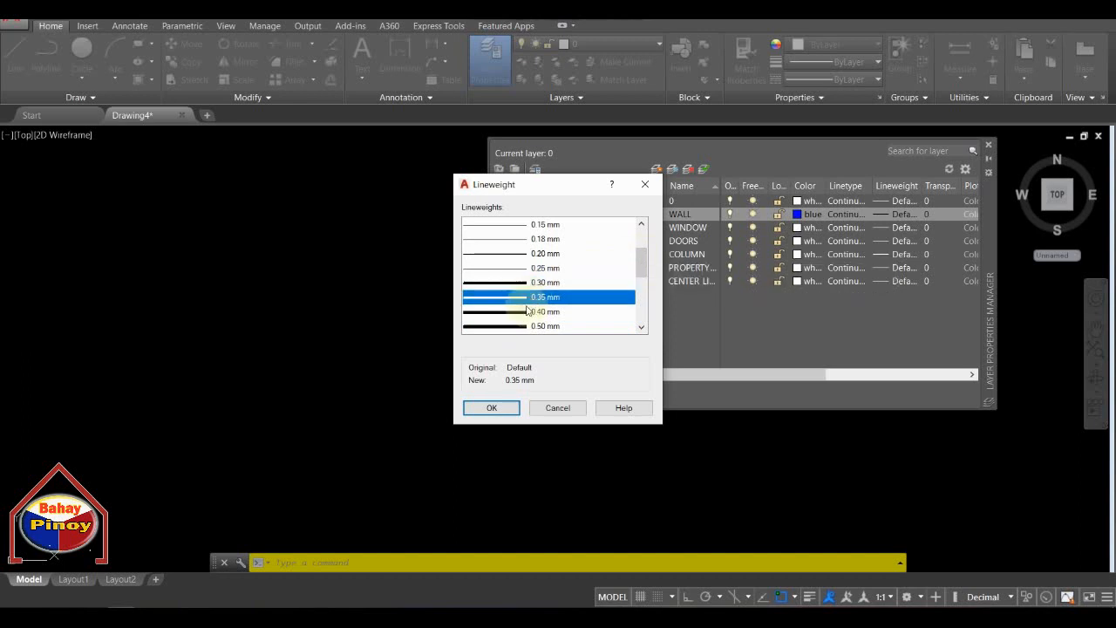
left_click(494, 408)
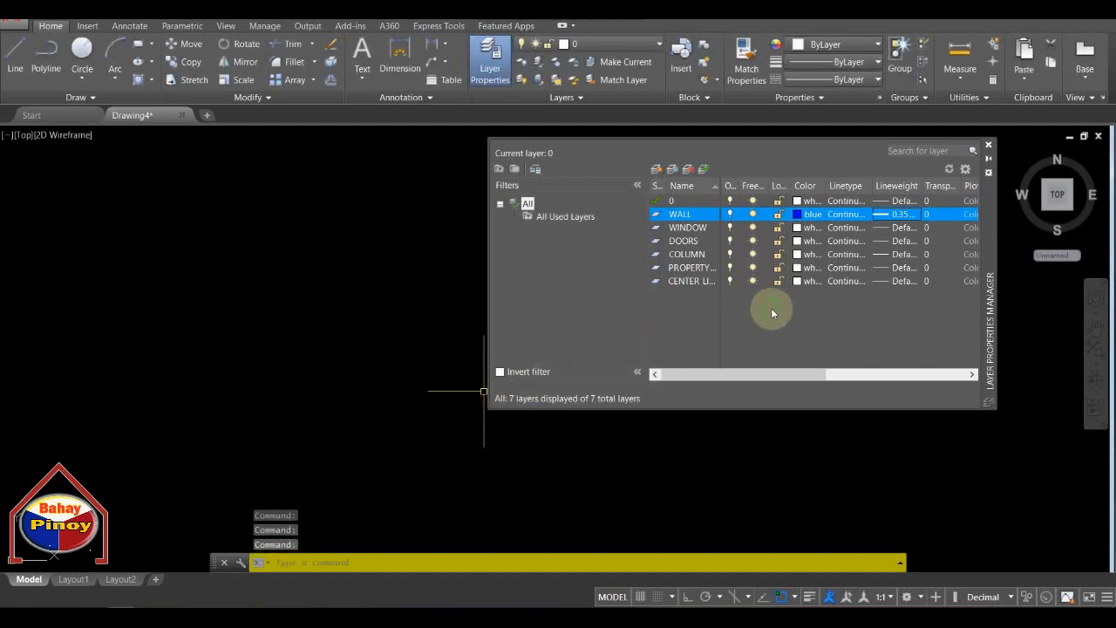
Examine the linetypes available to load for the WALL layer, keeping Continuous as its linetype.
left_click_drag(731, 371, 754, 373)
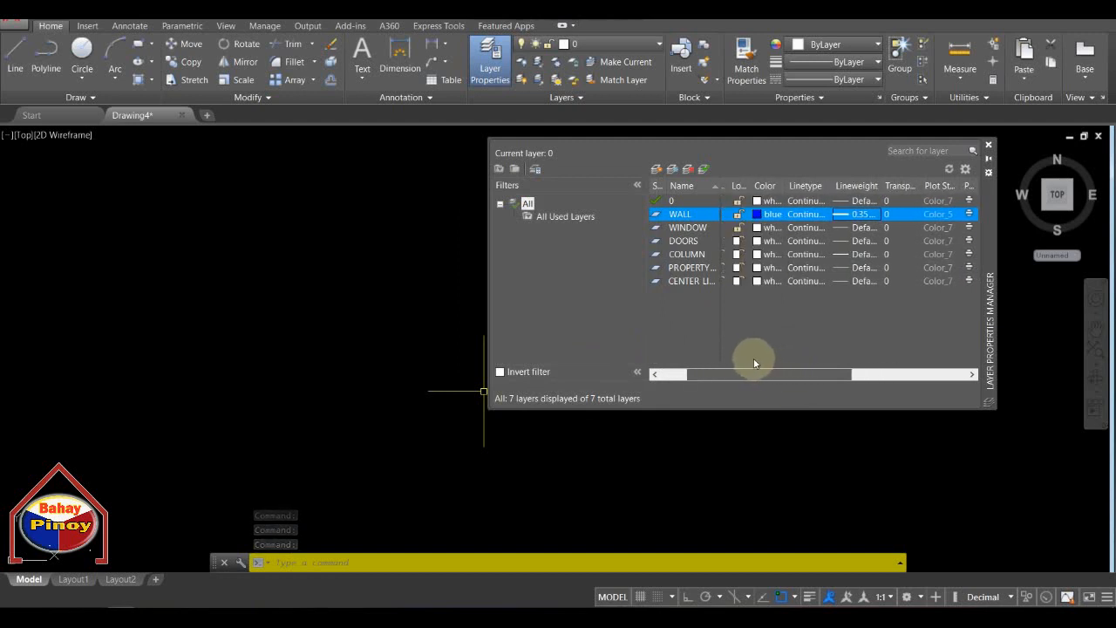
left_click(811, 213)
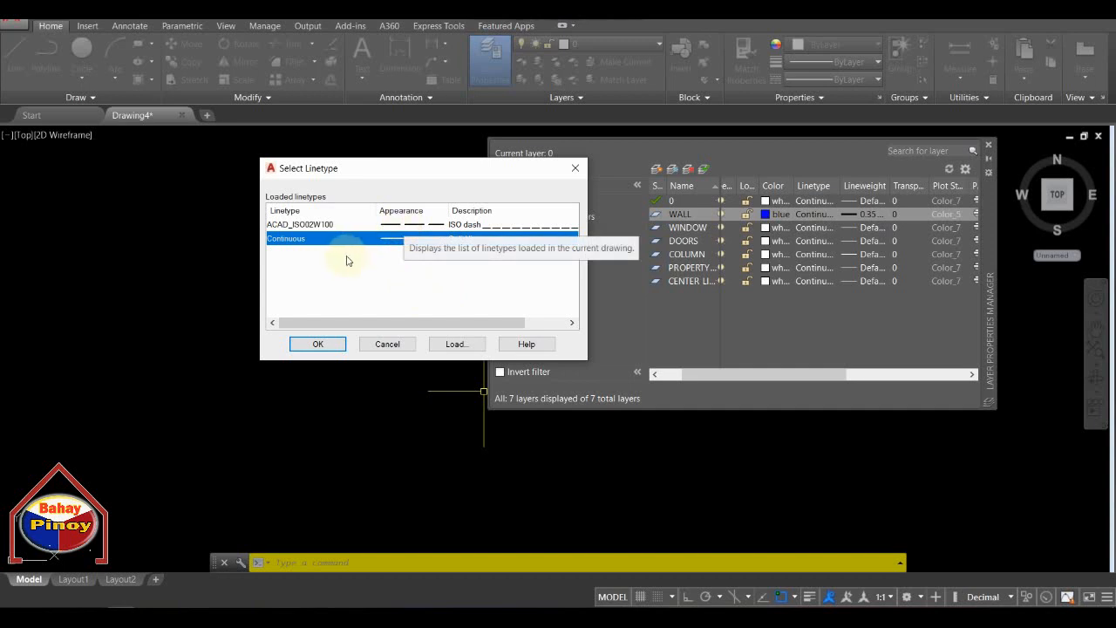
left_click(452, 344)
scroll(453, 254, "down", 2)
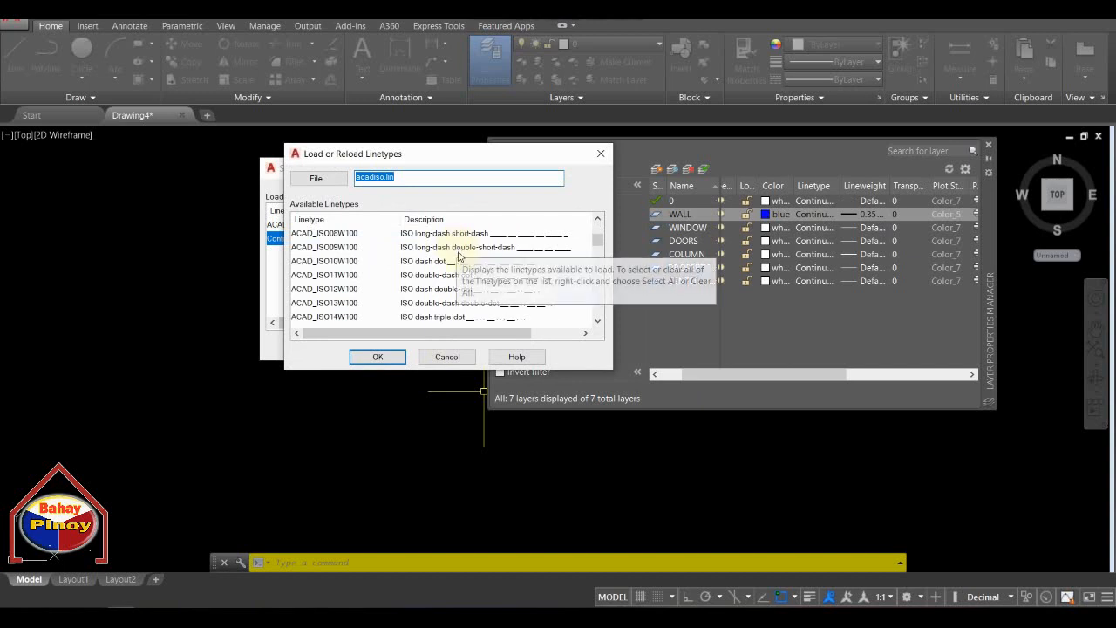
scroll(541, 264, "down", 1)
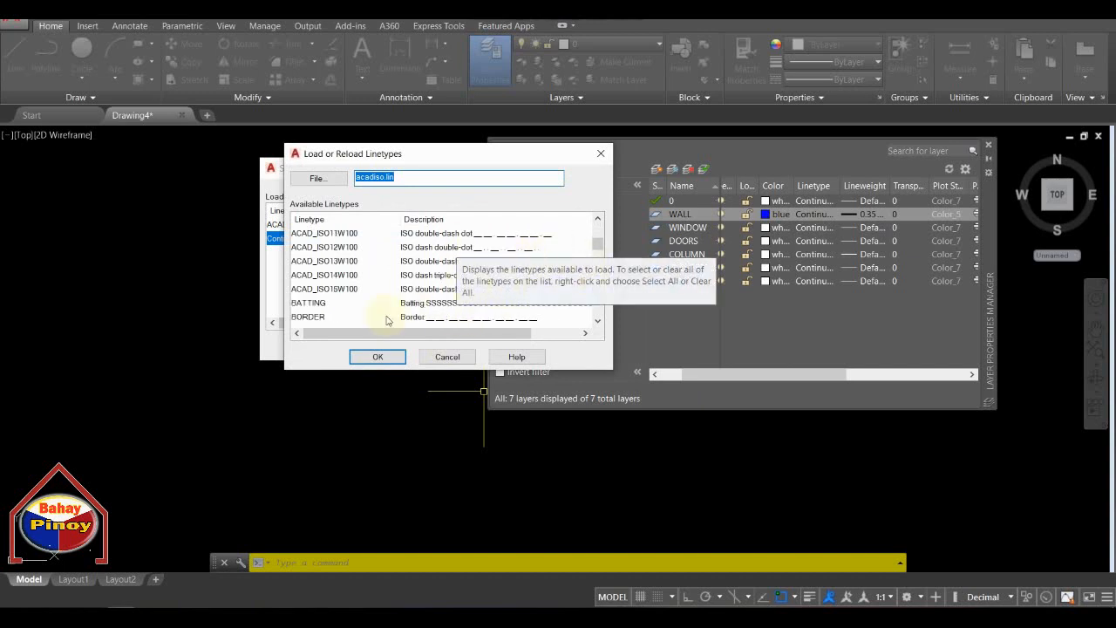
left_click(381, 362)
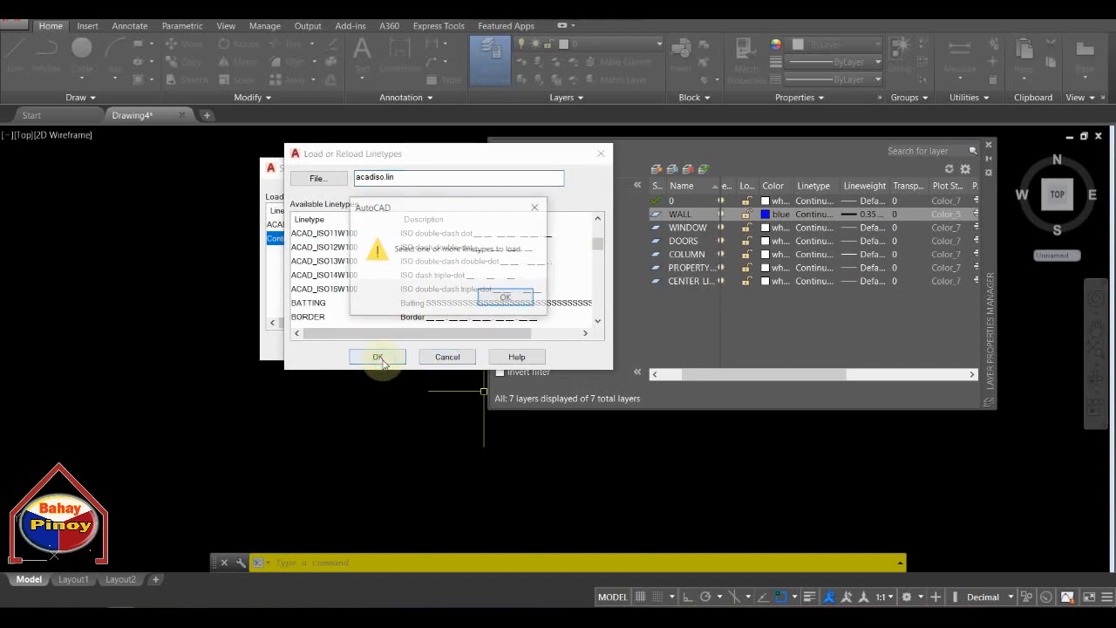
left_click(505, 295)
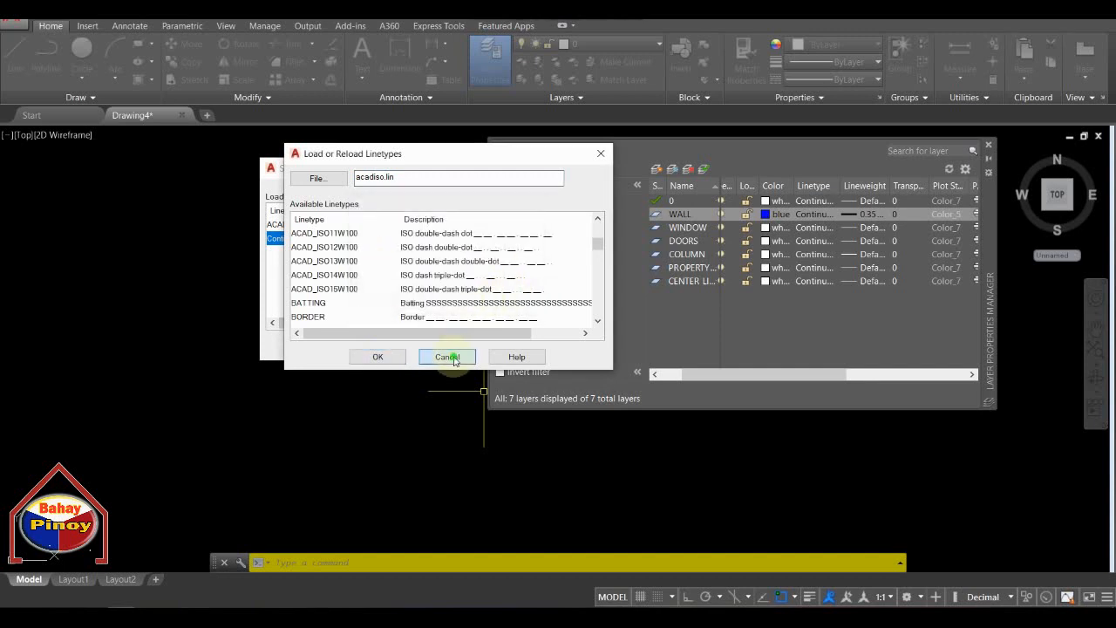
left_click(448, 356)
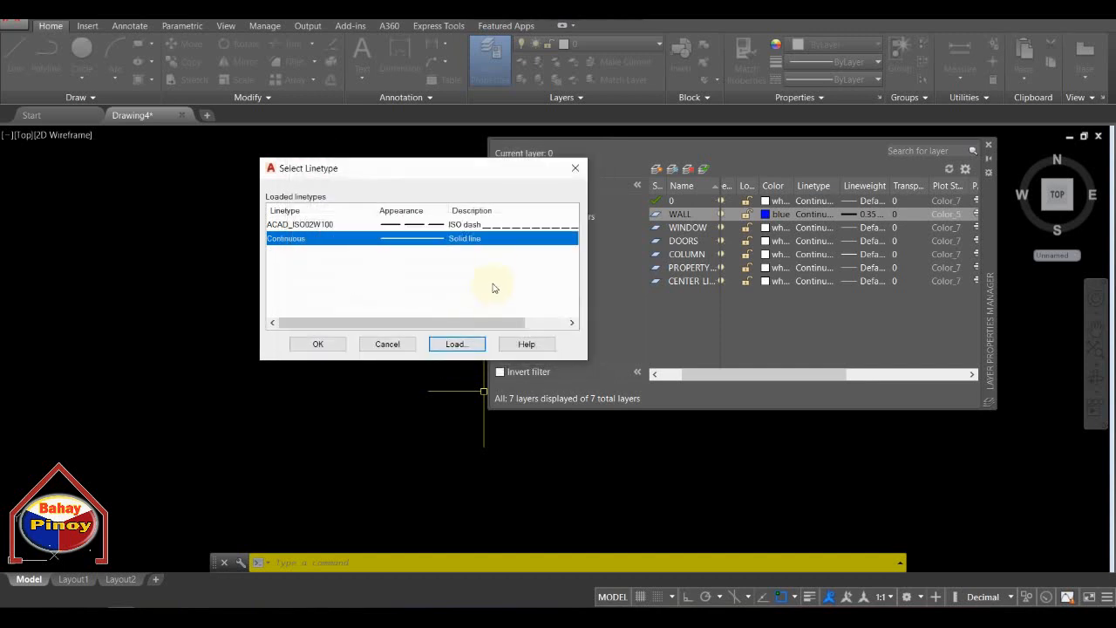
left_click(317, 344)
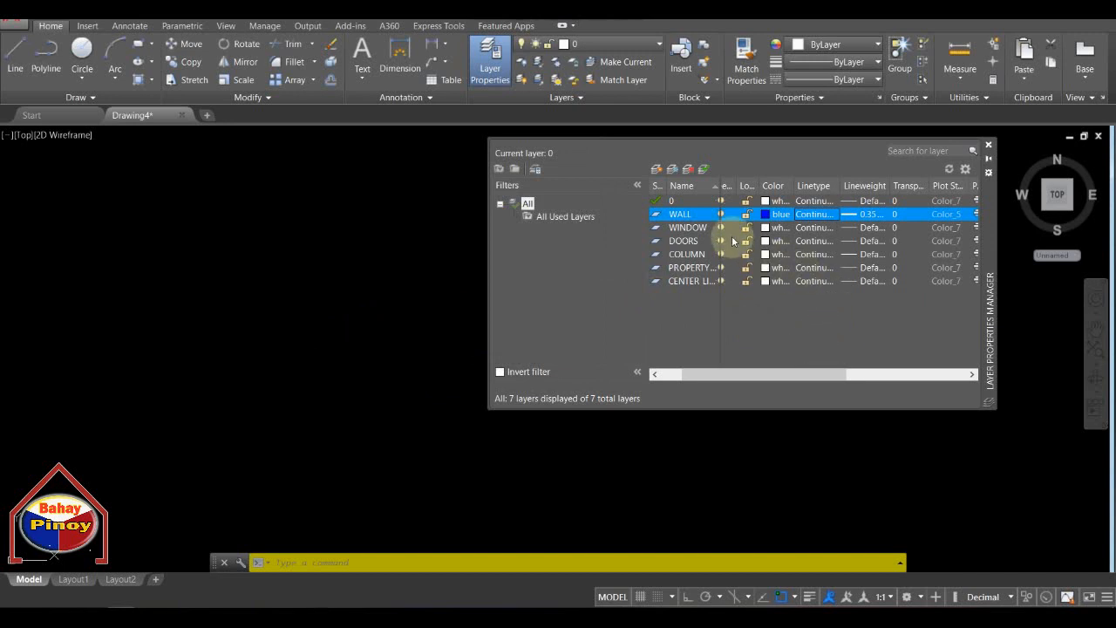
Set the WINDOW layer's color to light yellow, index color 51.
left_click(768, 228)
left_click(768, 228)
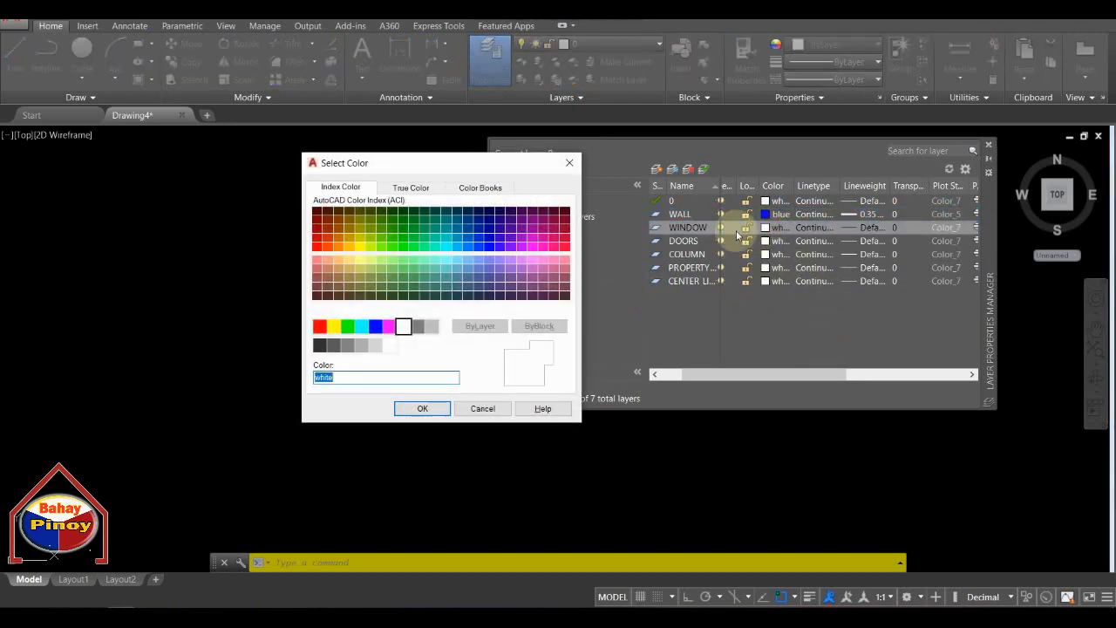
left_click(360, 261)
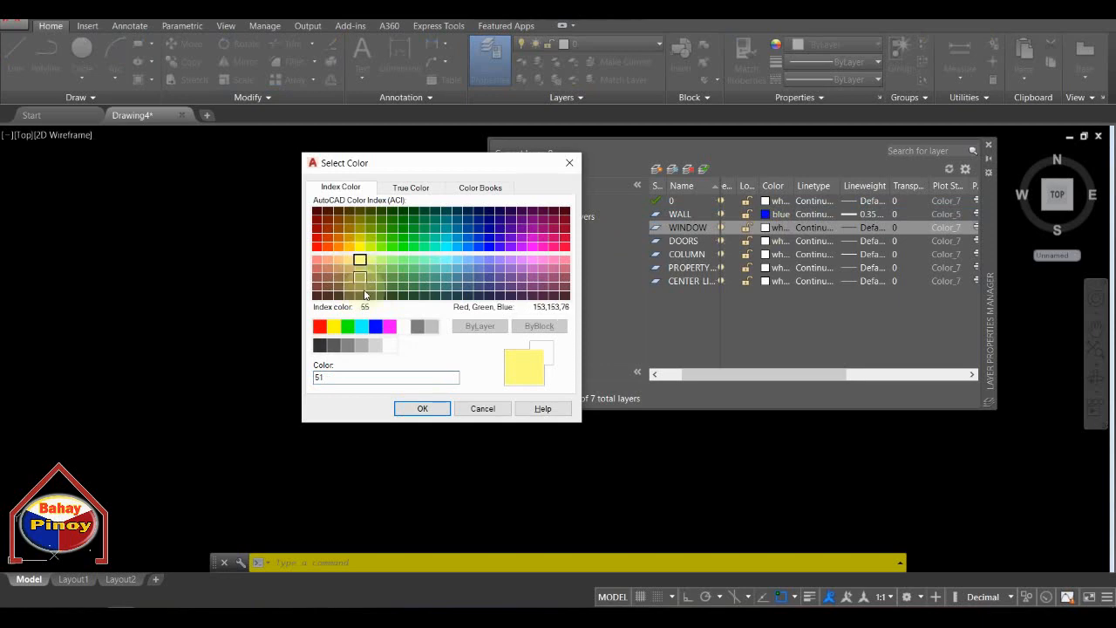
left_click(421, 409)
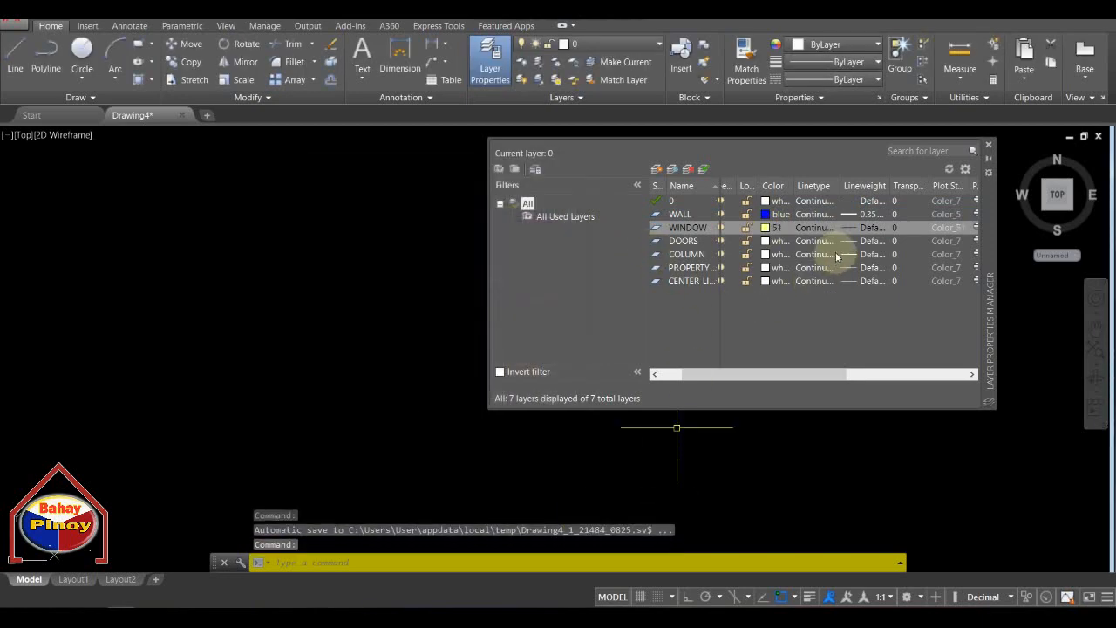
Set the WINDOW layer's lineweight to 0.20 mm.
left_click(849, 229)
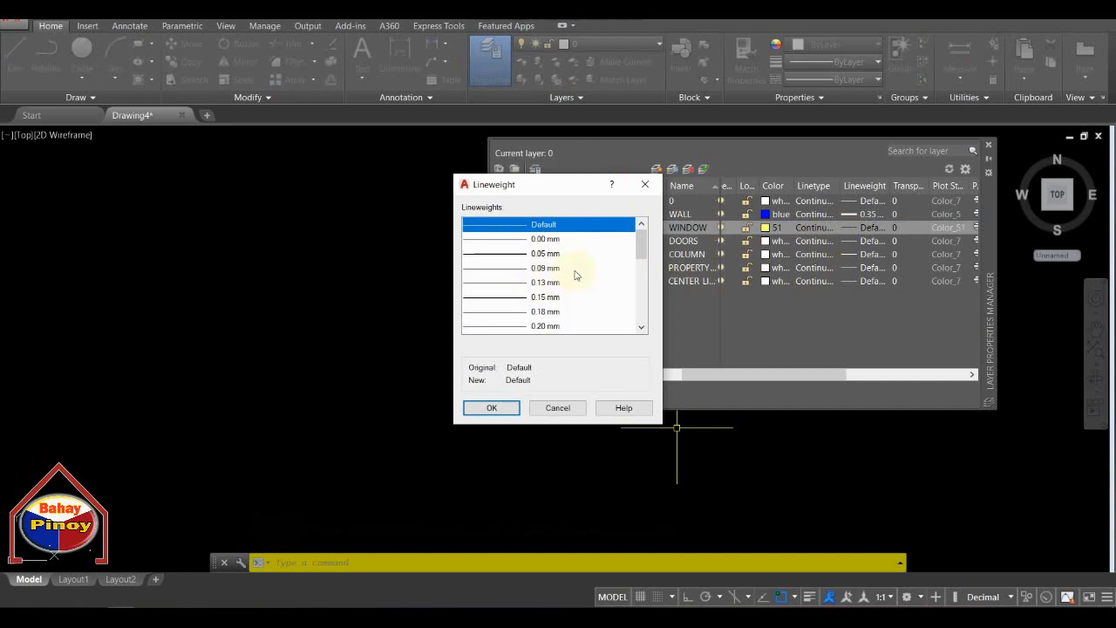
scroll(567, 297, "down", 1)
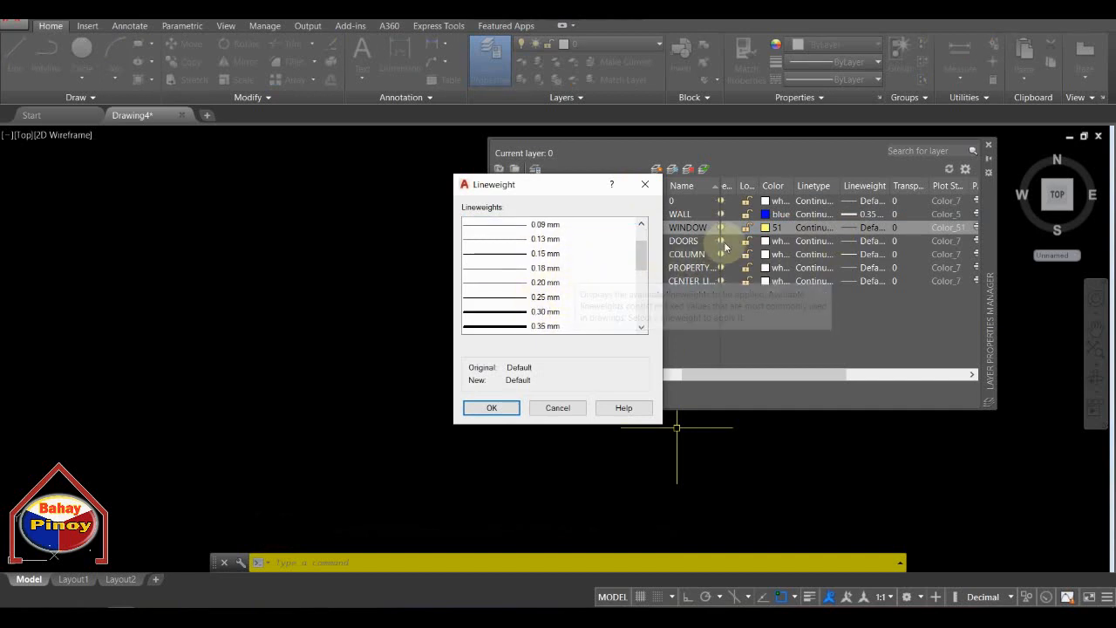
left_click(529, 297)
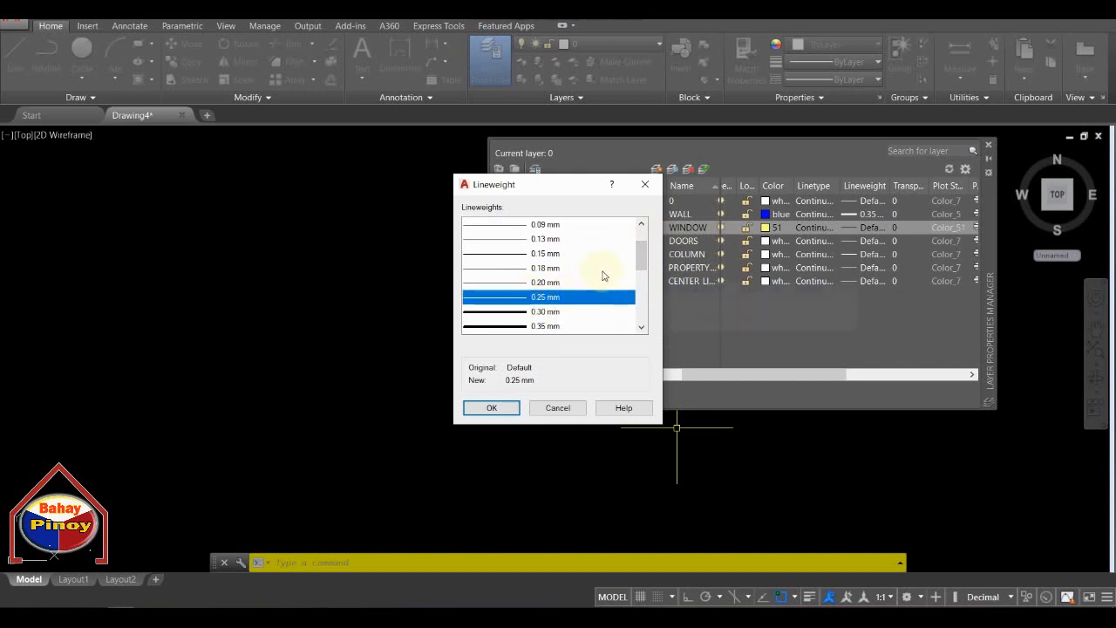
left_click(541, 285)
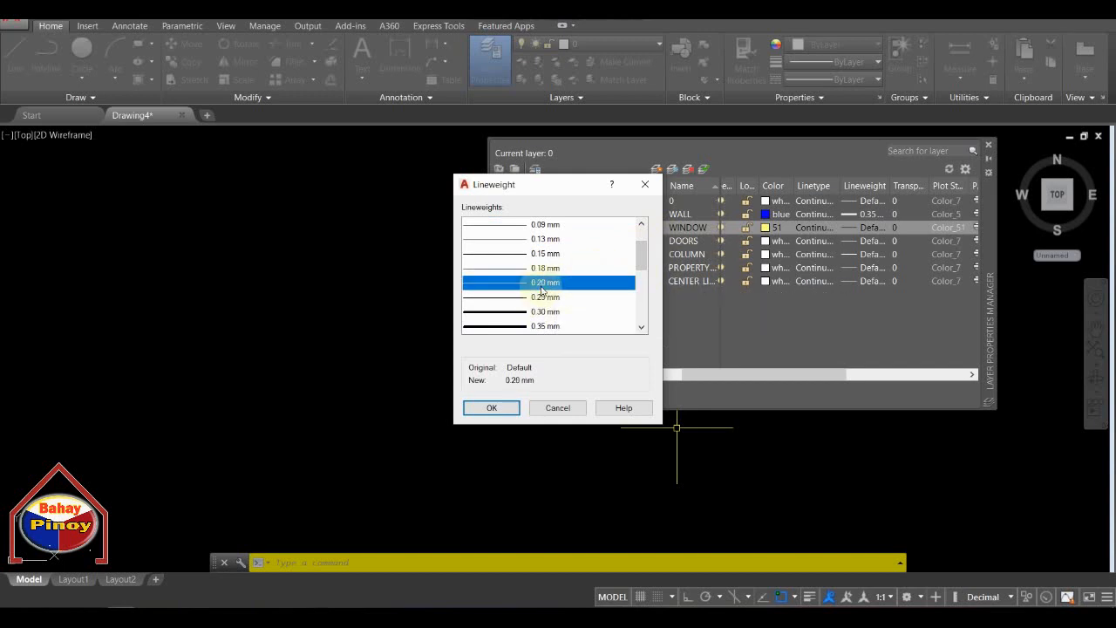
left_click(538, 297)
left_click(538, 286)
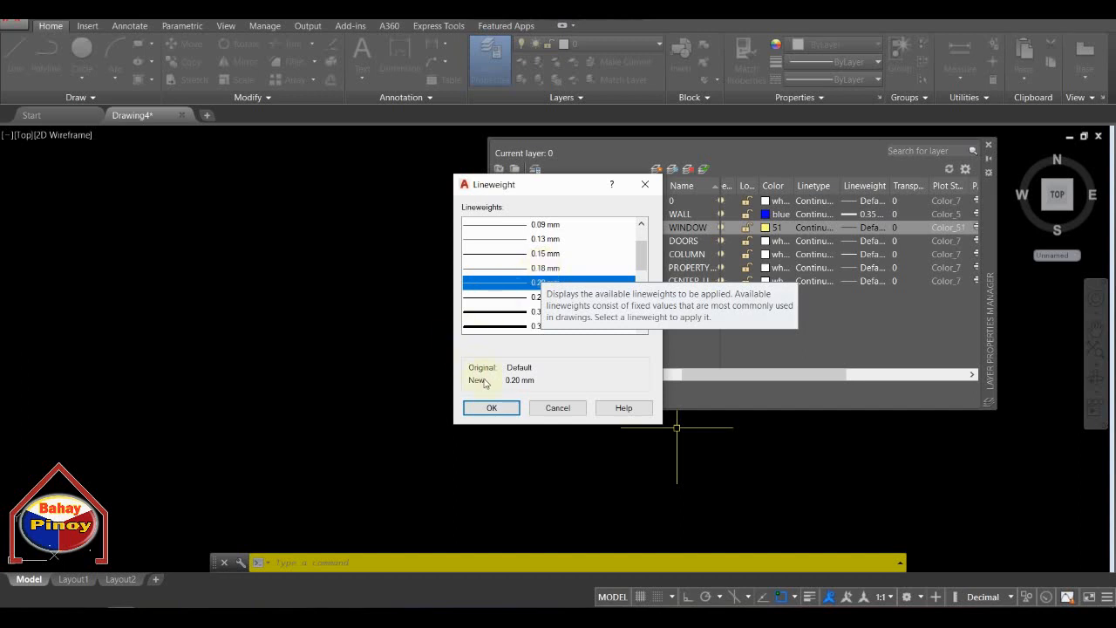
left_click(489, 409)
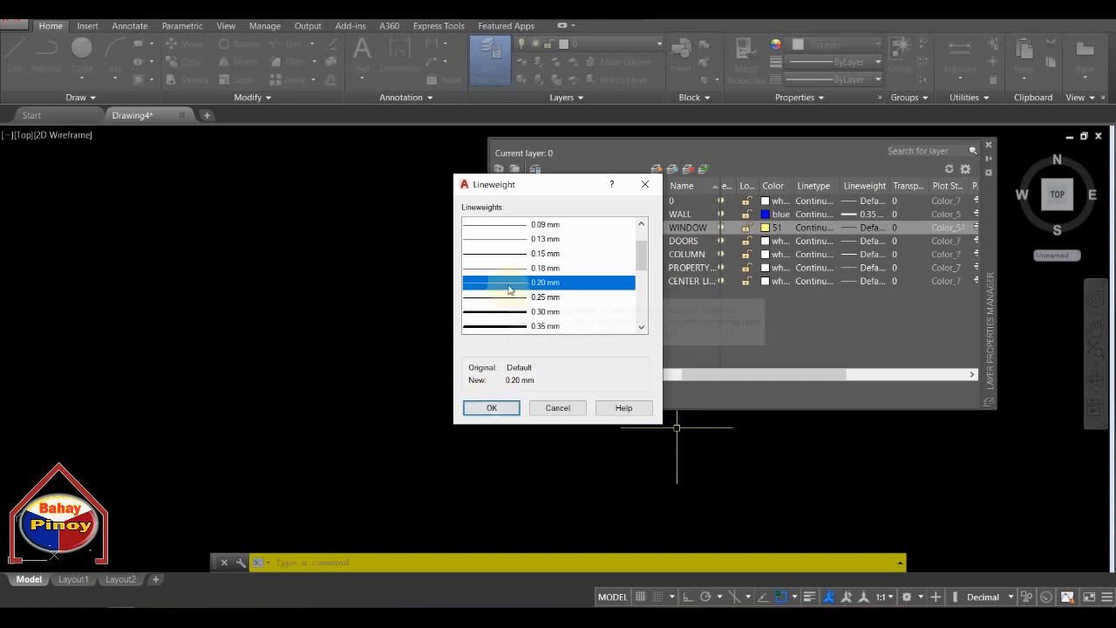
left_click(492, 407)
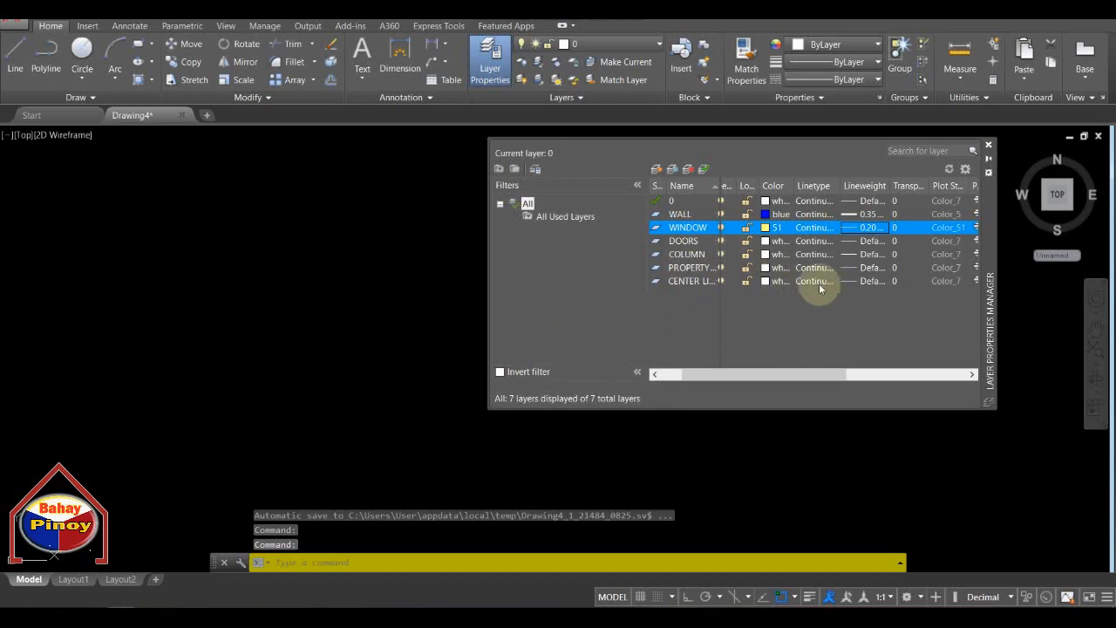
Set the DOORS layer's color to green, index color 3.
left_click(766, 240)
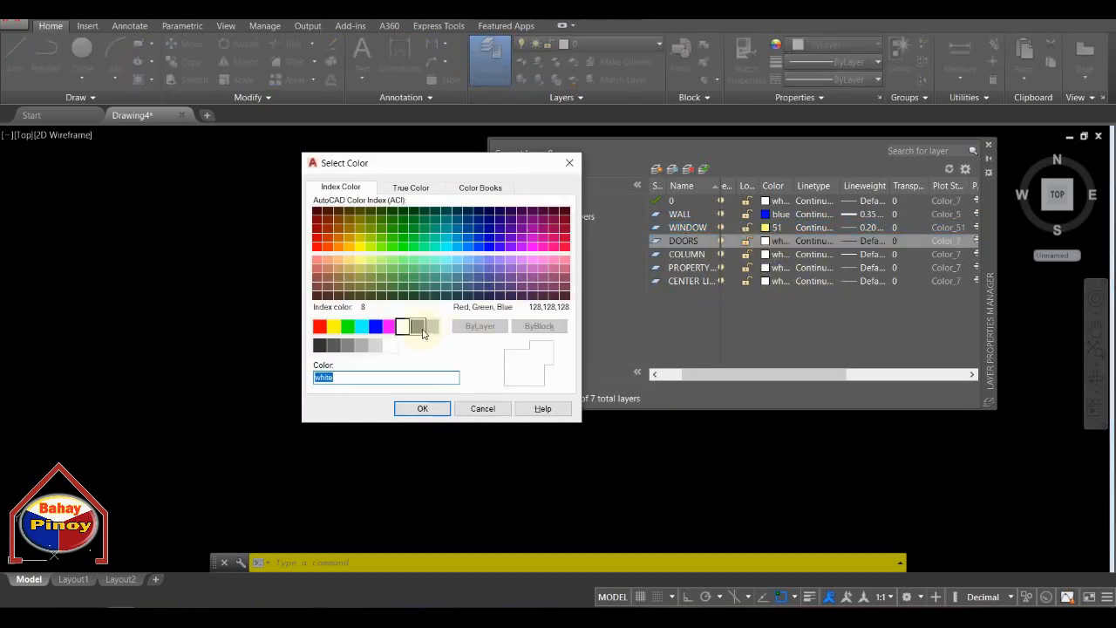
left_click_drag(460, 159, 400, 154)
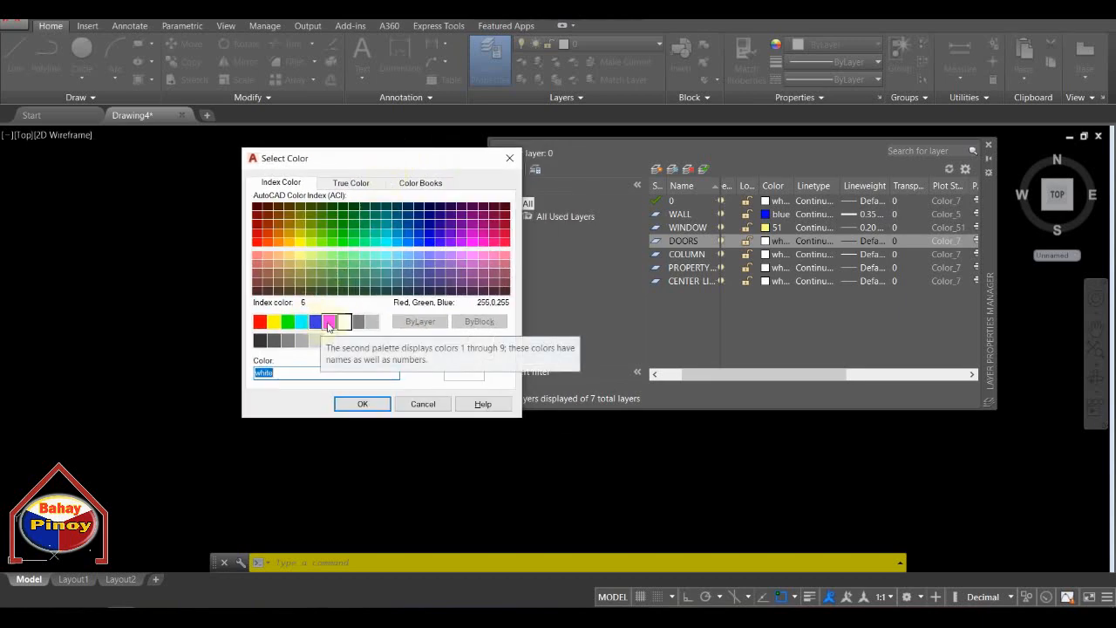
left_click(287, 323)
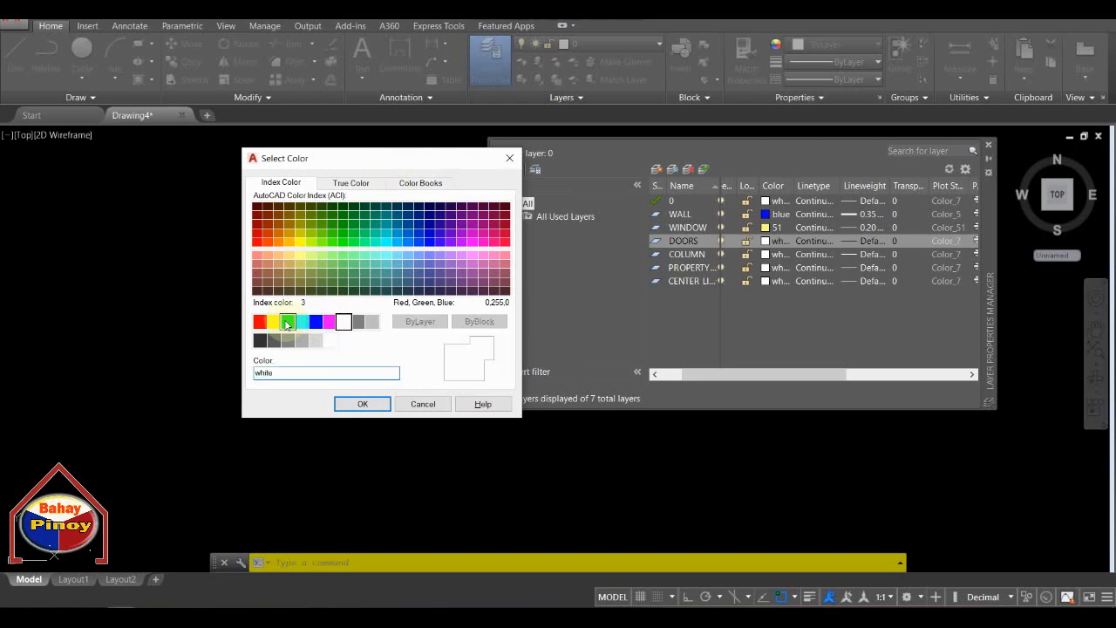
left_click(363, 403)
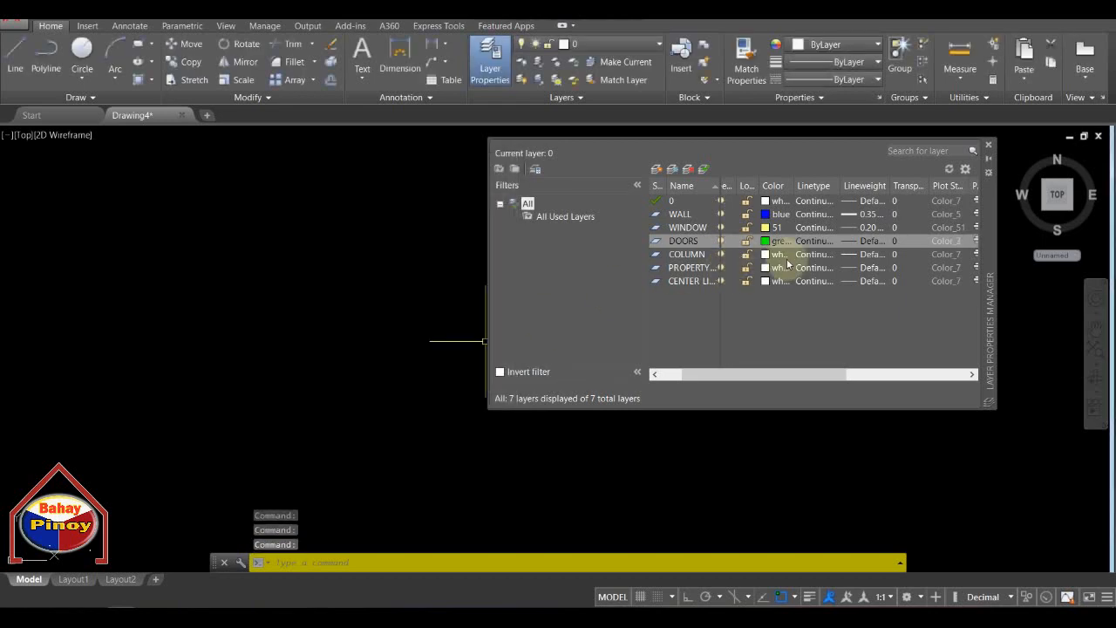
Set the DOORS layer's lineweight to 0.15 mm.
left_click(873, 241)
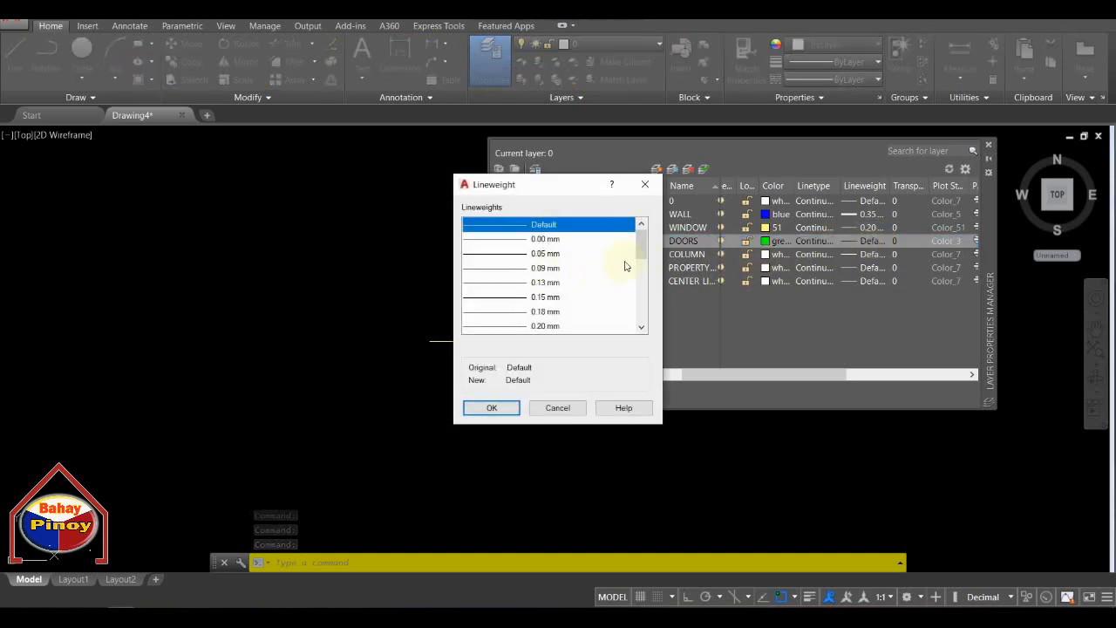
scroll(641, 261, "down", 1)
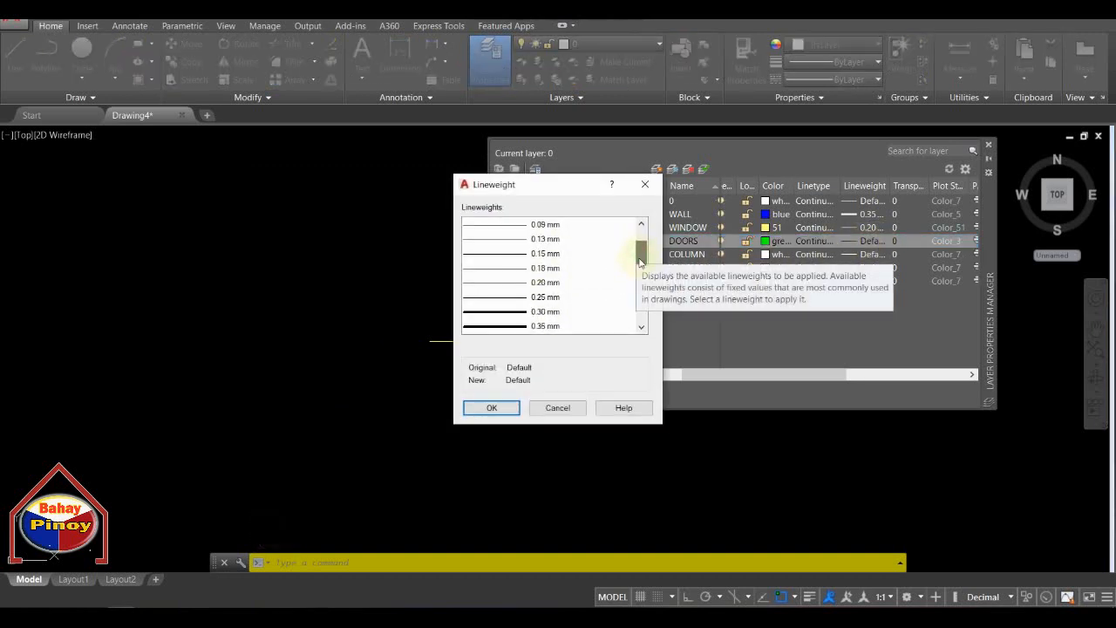
left_click(542, 283)
left_click(547, 269)
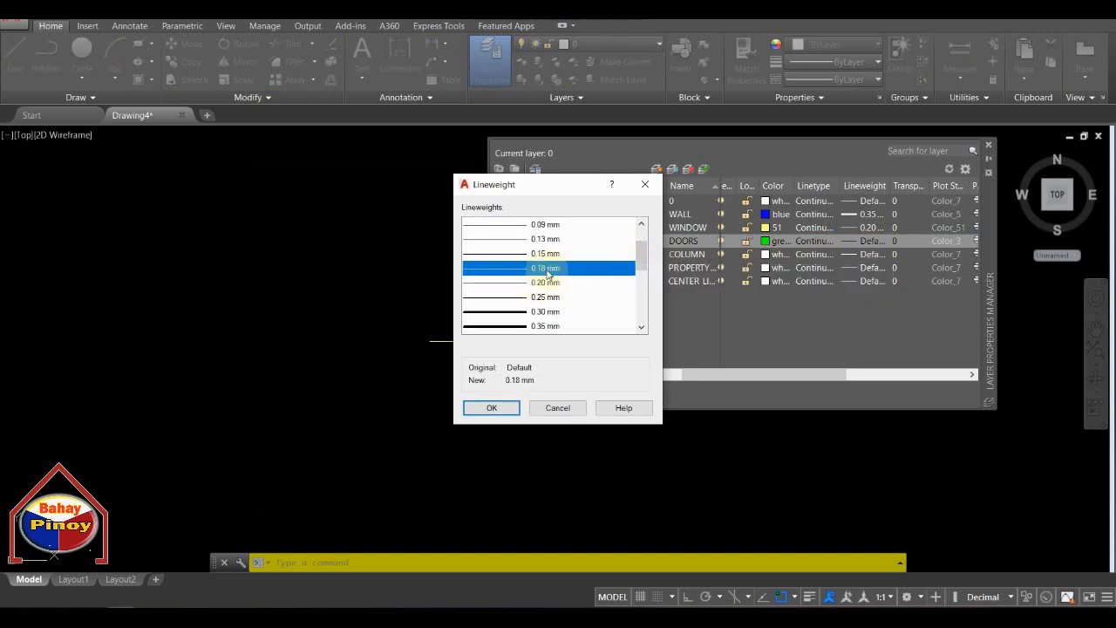
left_click(565, 254)
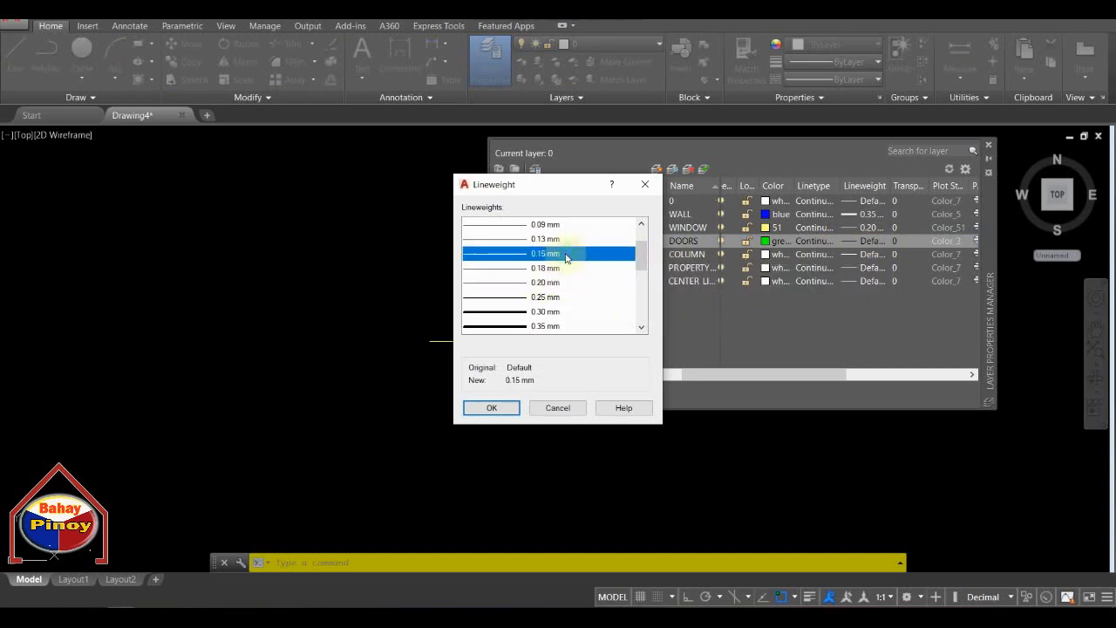
left_click(491, 408)
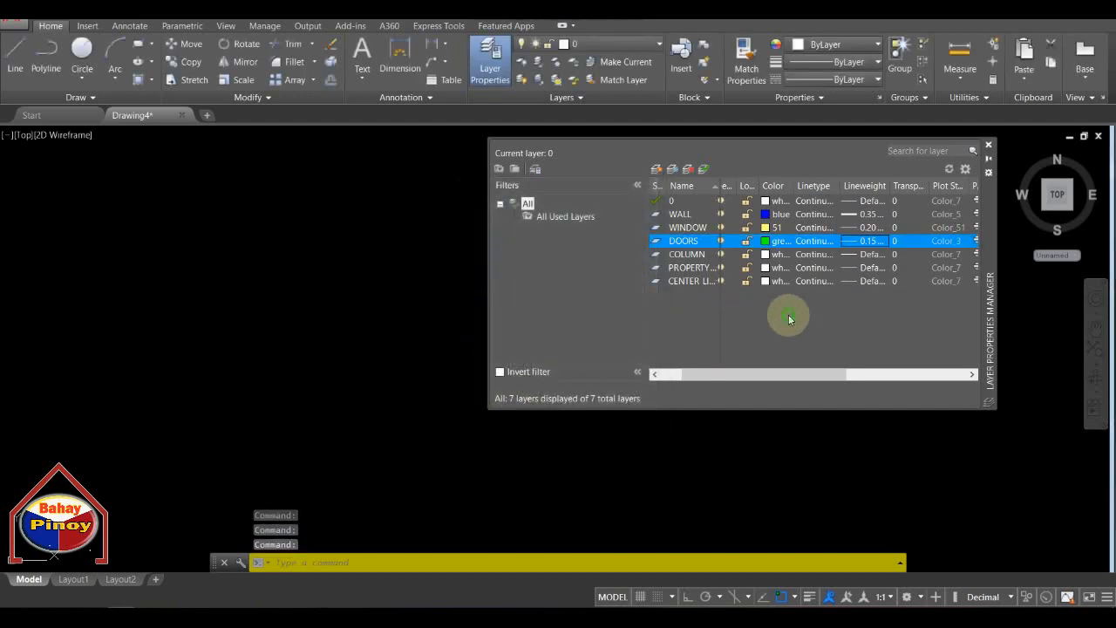
left_click(813, 254)
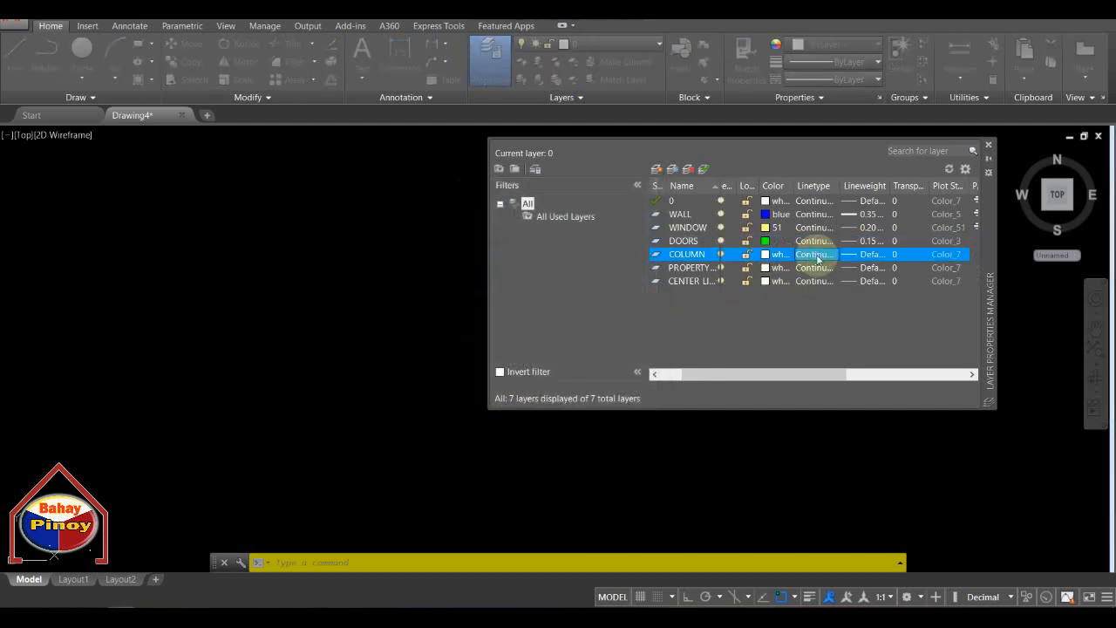
left_click(575, 168)
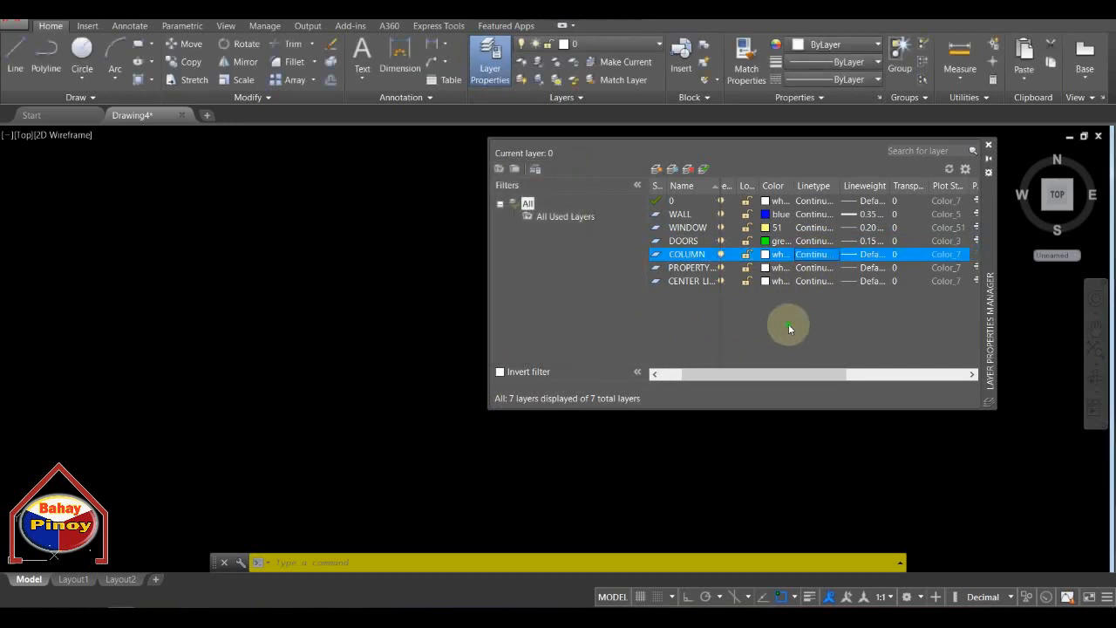
left_click(813, 241)
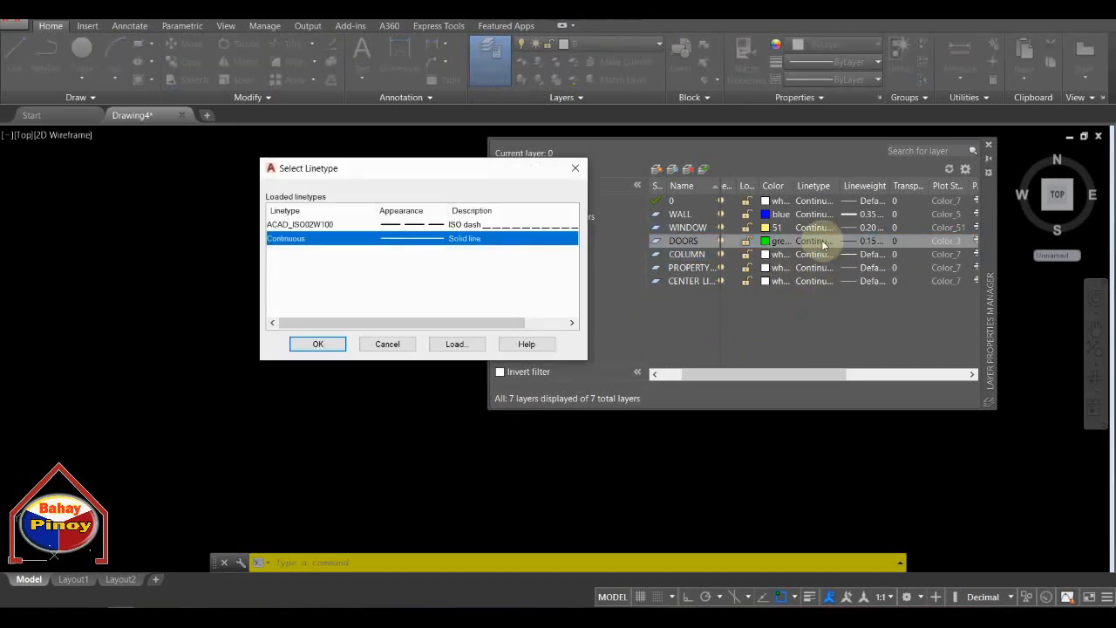
left_click(574, 168)
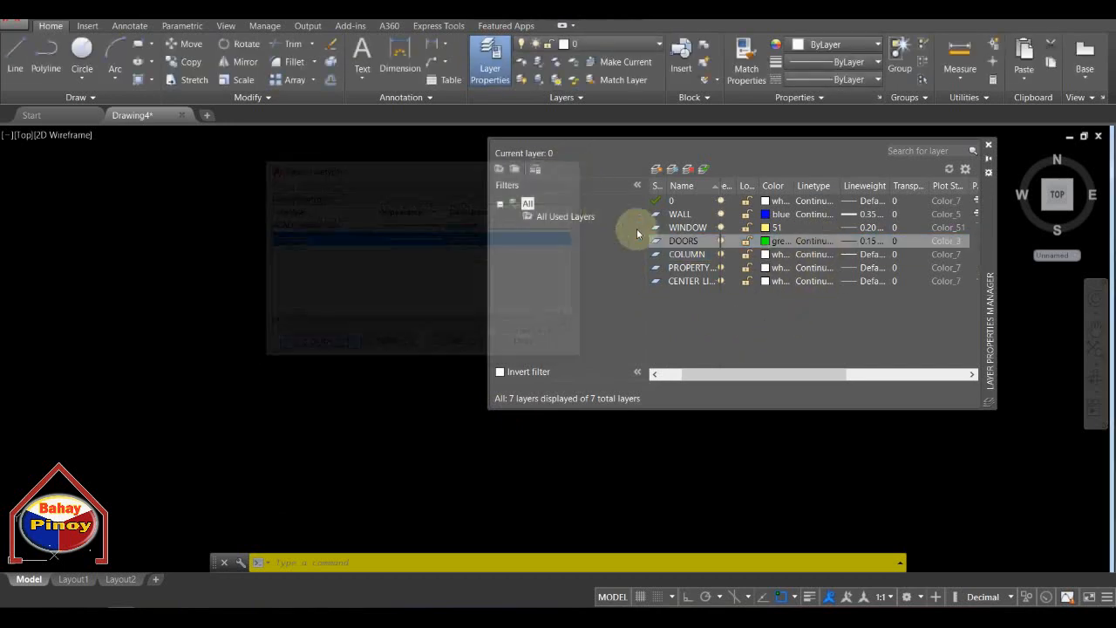
Set the COLUMN layer's color to red, index color 1.
left_click(763, 254)
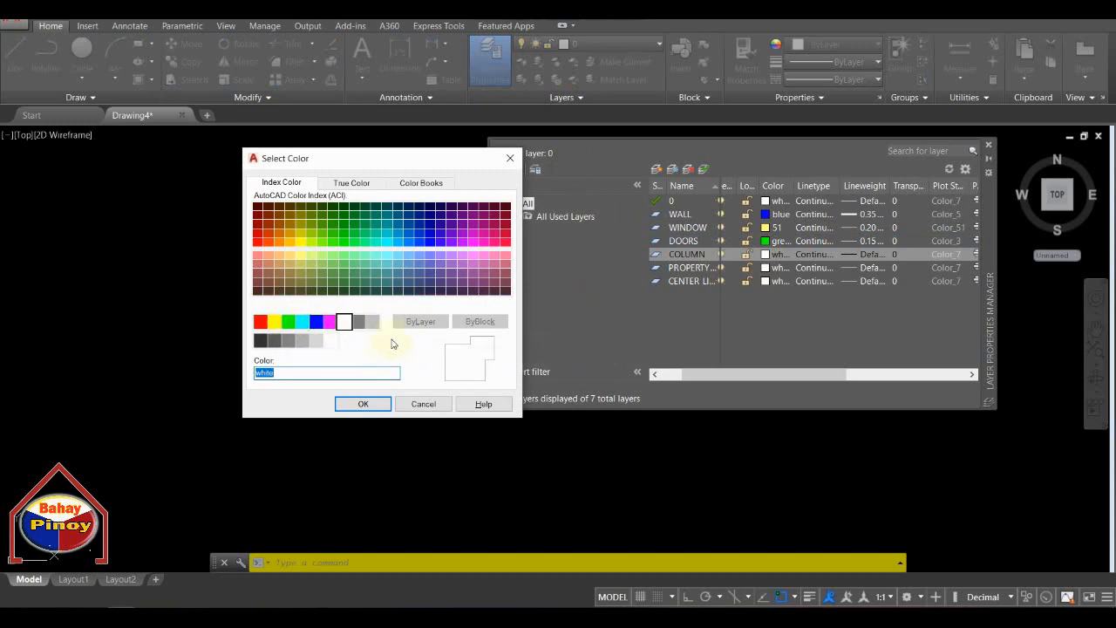
left_click(262, 323)
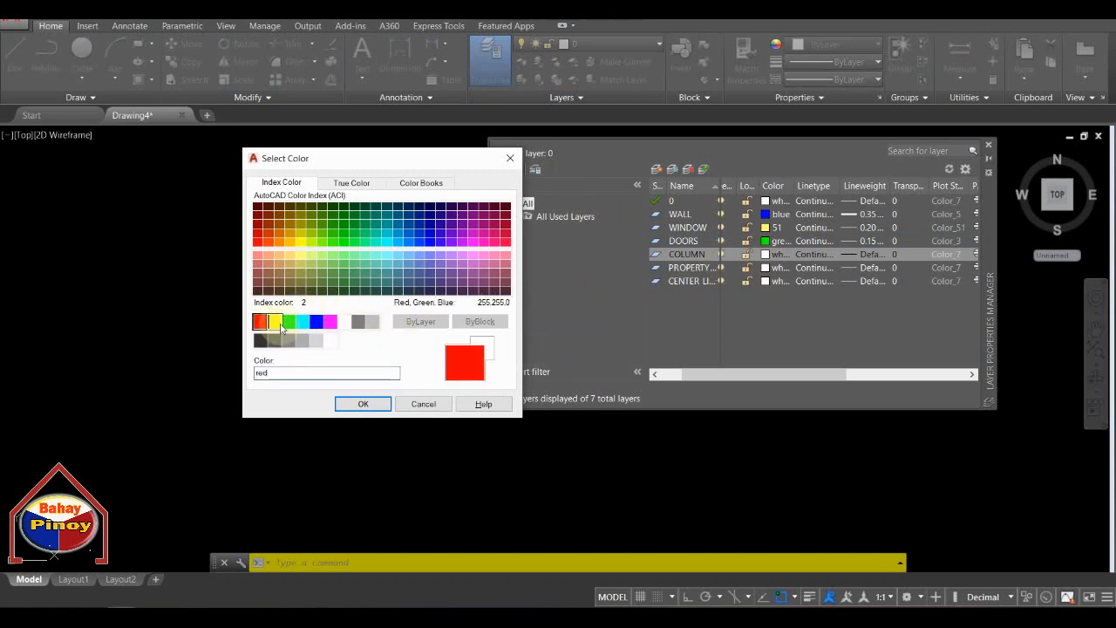
left_click(360, 405)
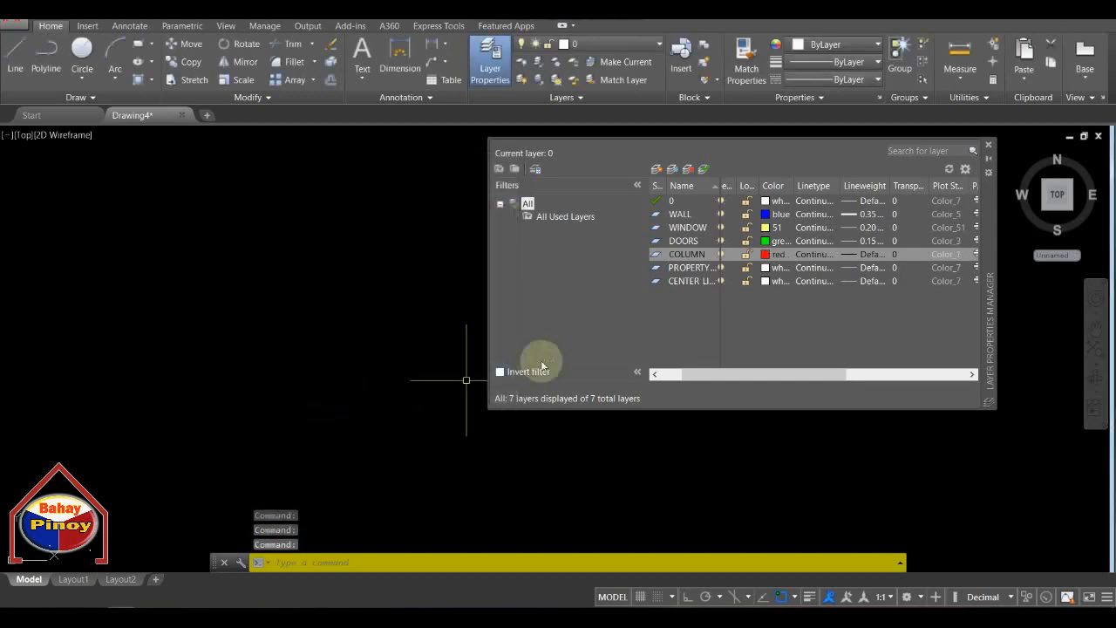
Load the ISO dash space linetype ACAD_ISO03W100 from acadiso.lin for use on the COLUMN layer.
left_click(812, 255)
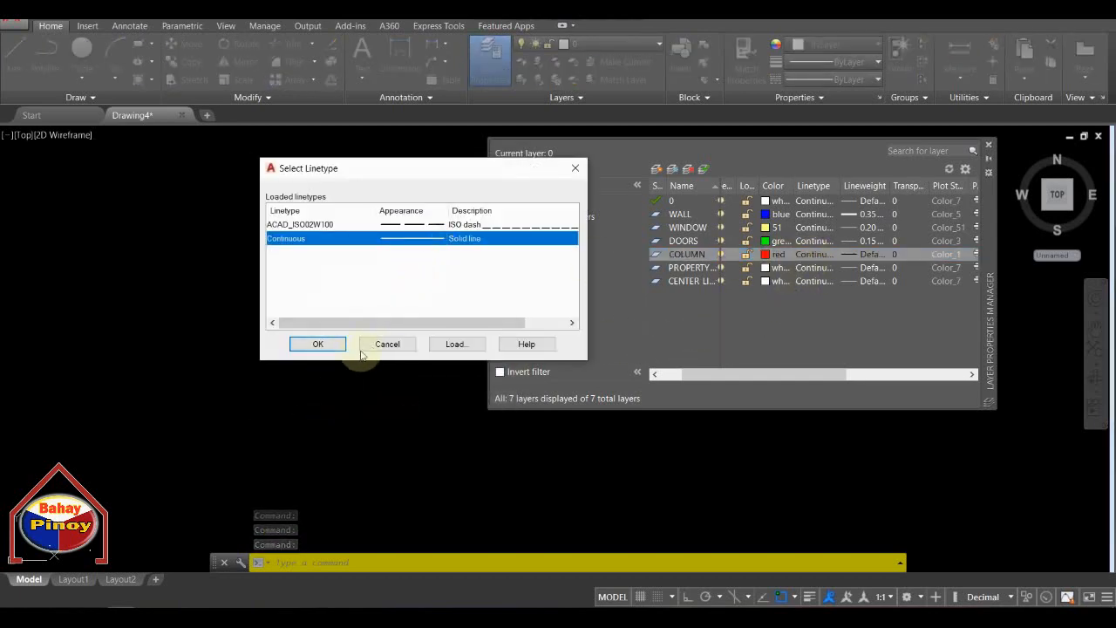
left_click(456, 344)
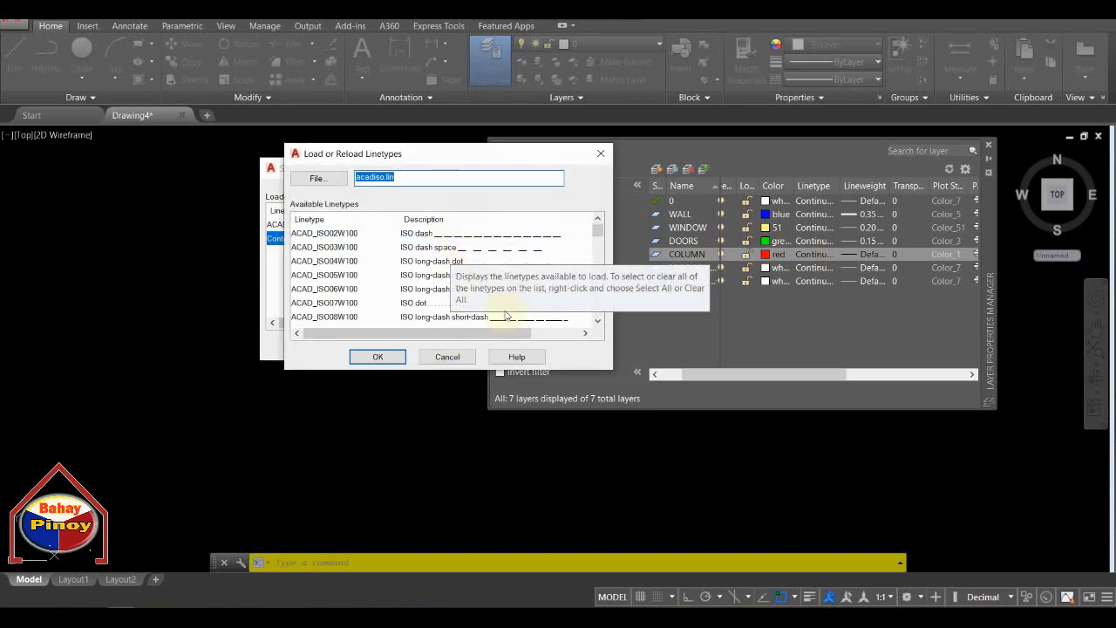
scroll(534, 294, "down", 1)
scroll(496, 280, "up", 1)
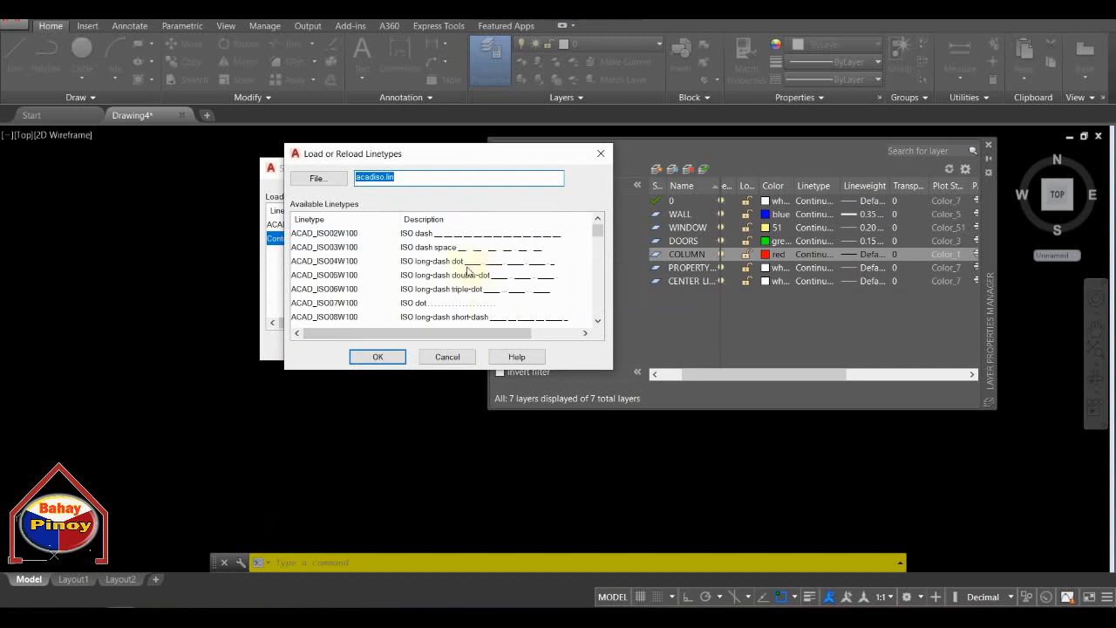
left_click(324, 233)
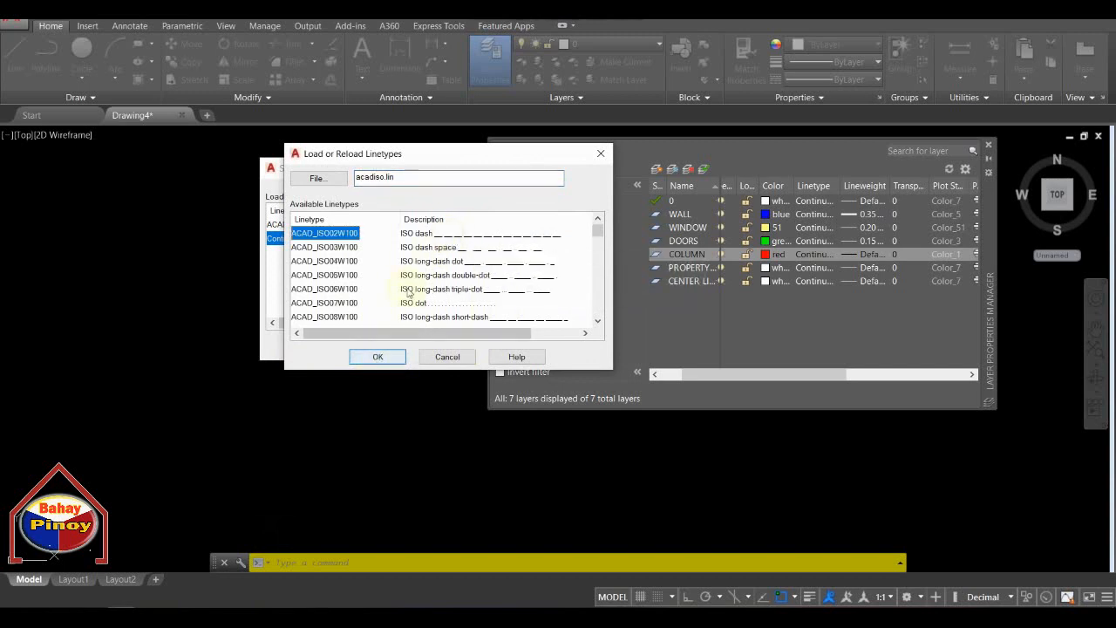
left_click(417, 247)
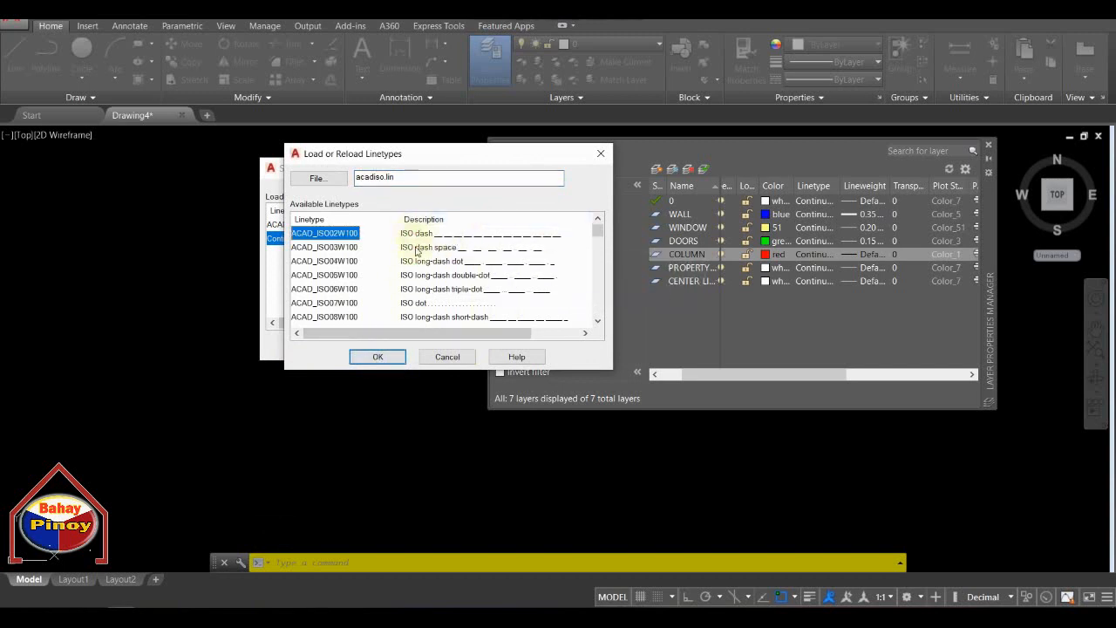
left_click(377, 356)
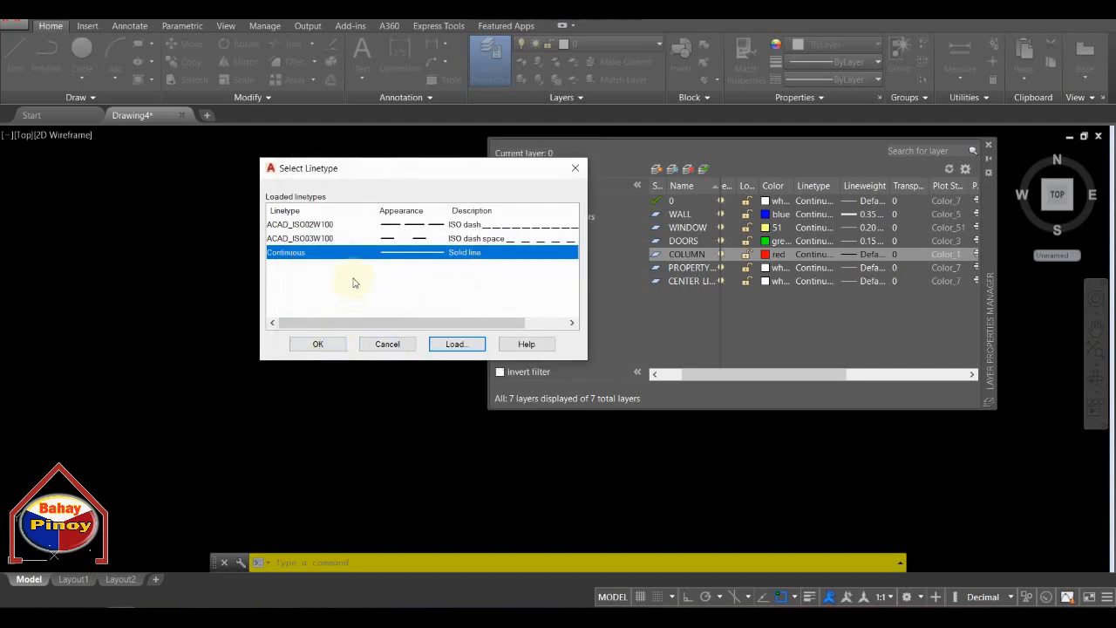
Assign the ACAD_ISO03W100 dashed linetype to the COLUMN layer.
left_click(401, 225)
left_click(389, 241)
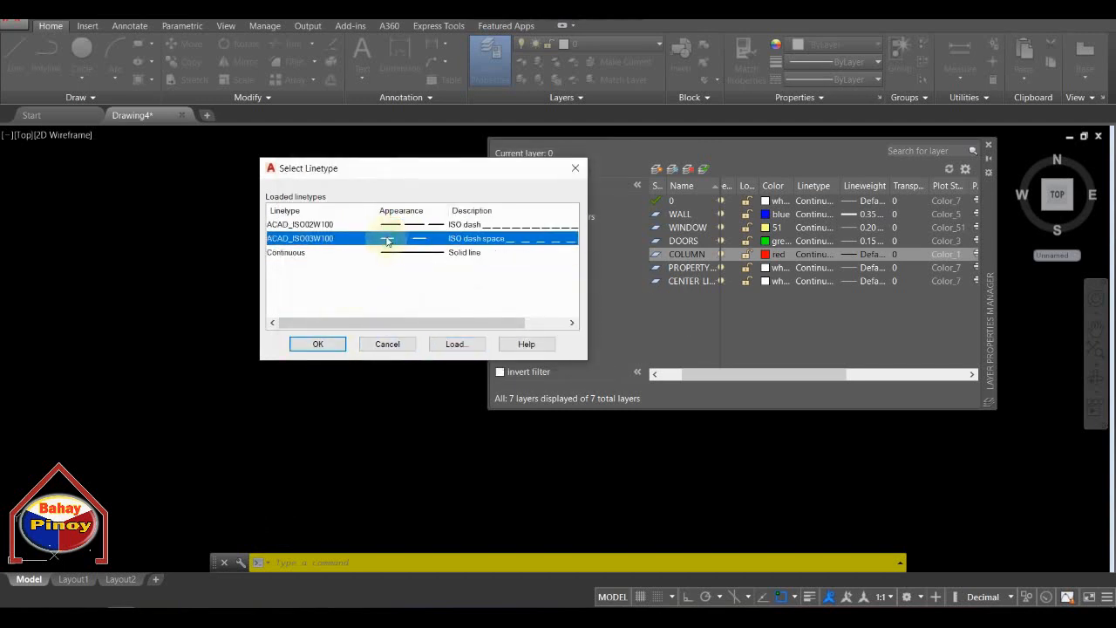
left_click(319, 345)
left_click(790, 332)
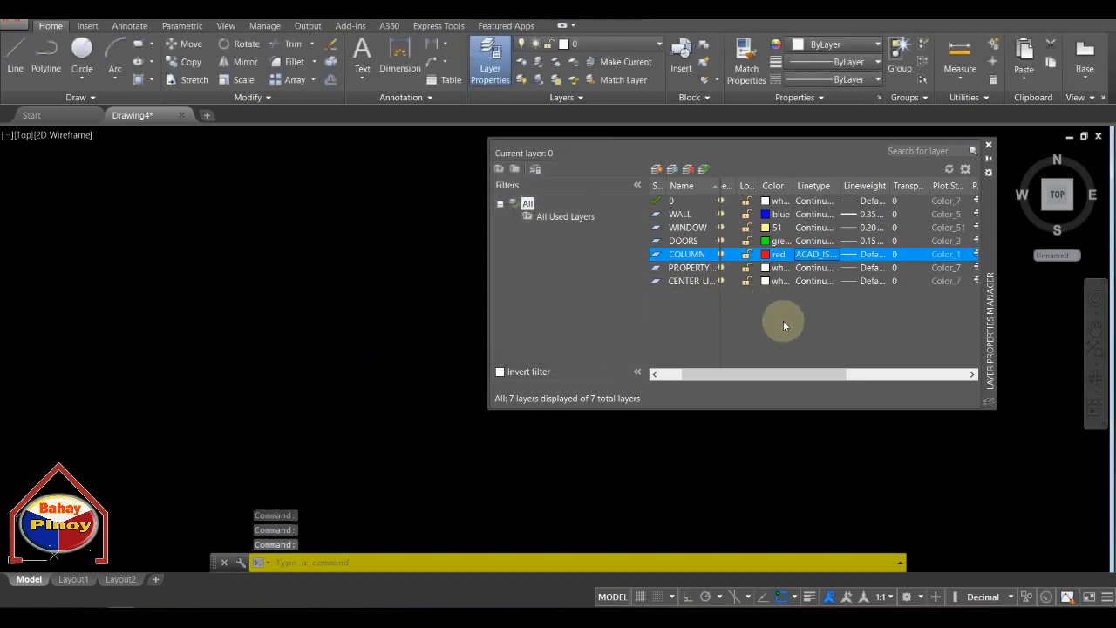
Set the PROPERTY LINE layer's color to brown, index color 35.
left_click(766, 268)
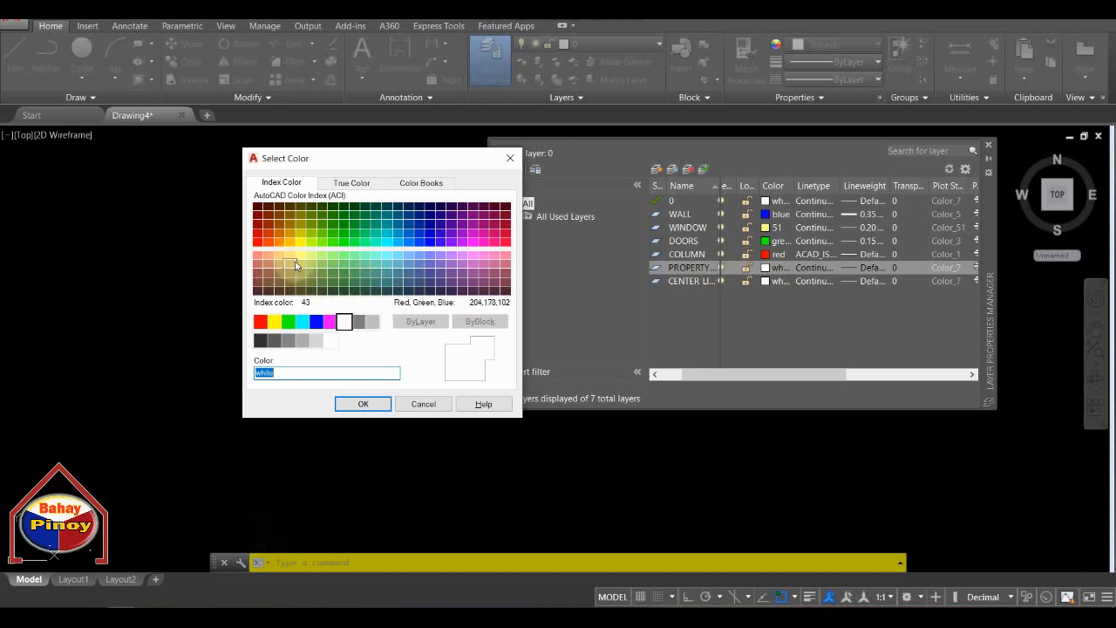
left_click(291, 259)
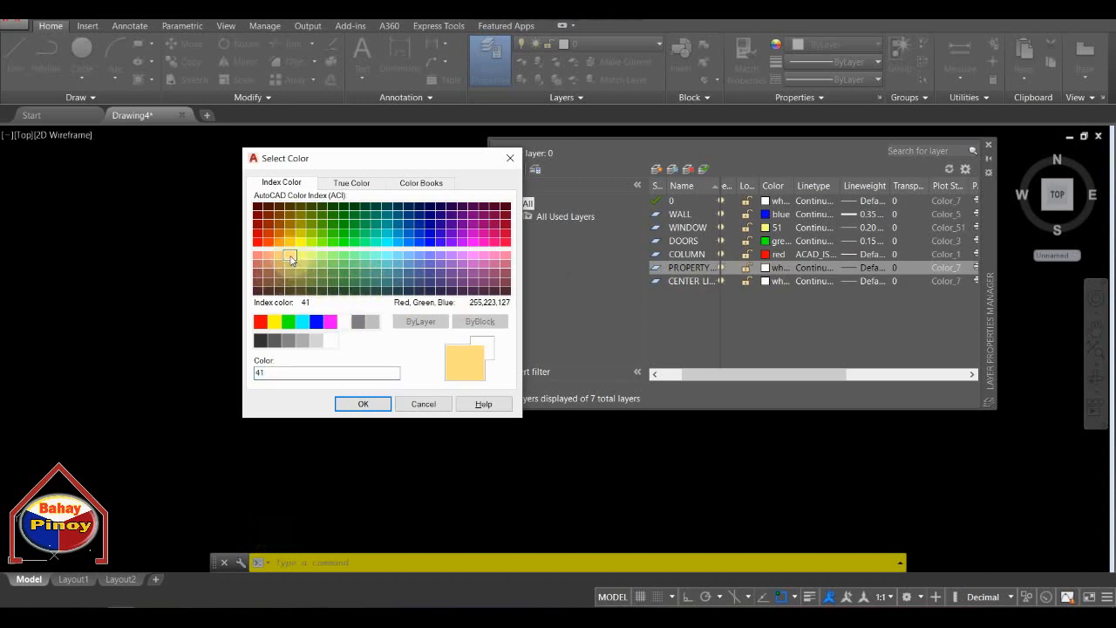
left_click(288, 263)
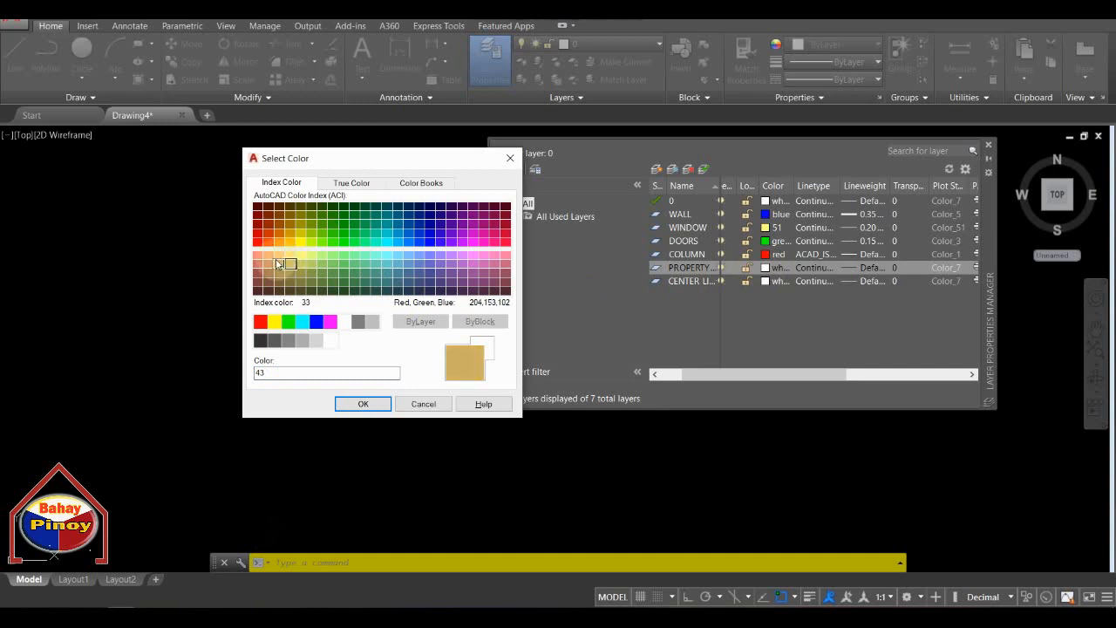
left_click(281, 257)
left_click(293, 259)
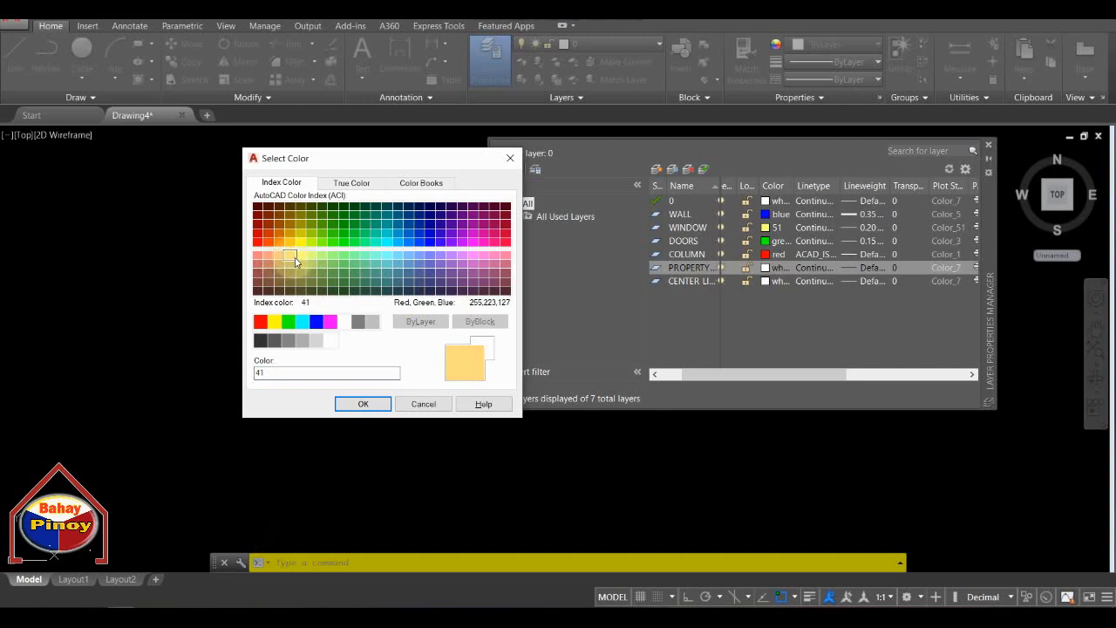
left_click(302, 340)
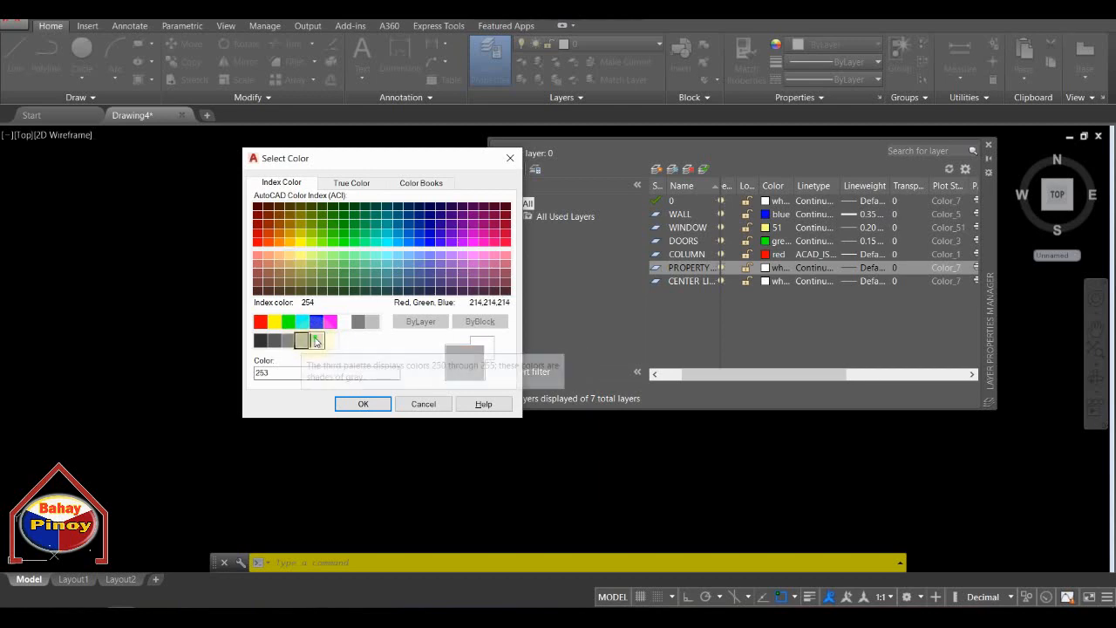
left_click(301, 272)
left_click(279, 272)
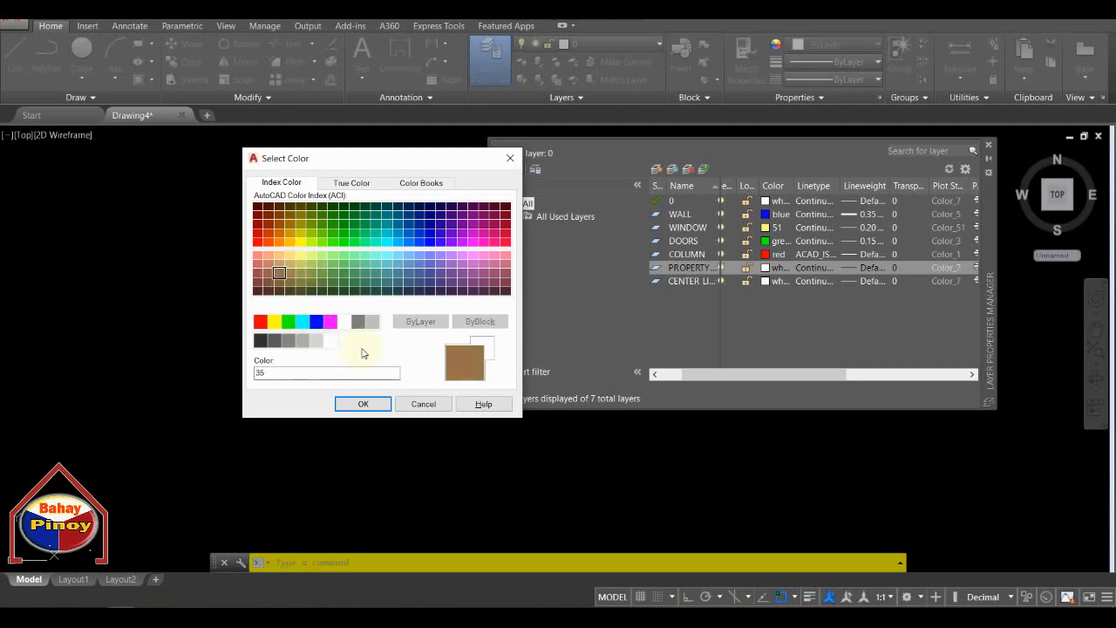
left_click(365, 404)
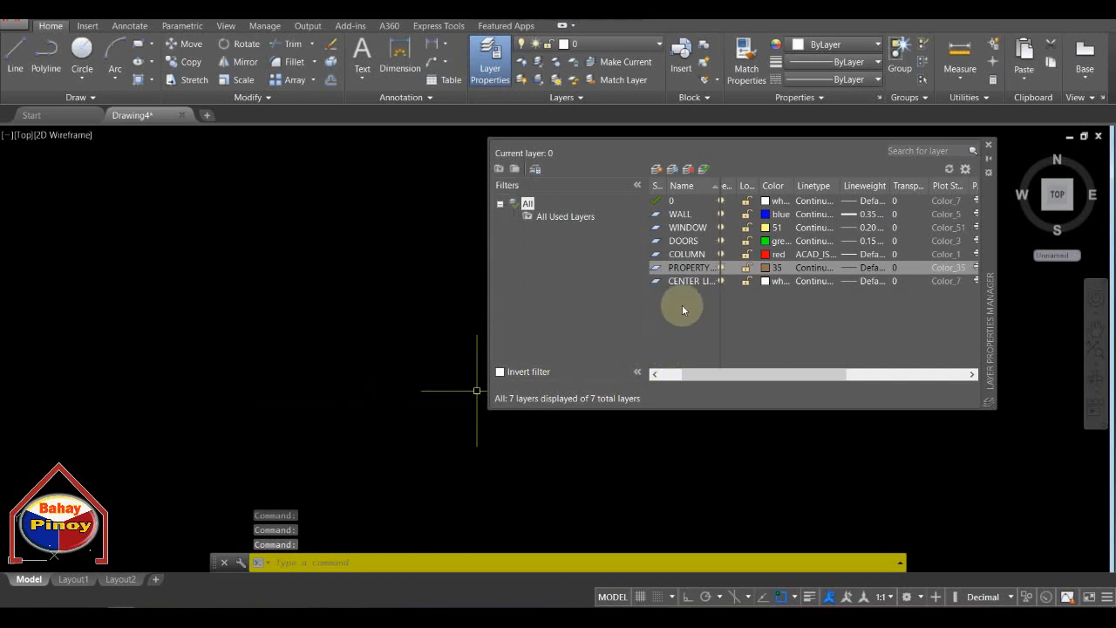
Set the CENTER LINE layer's color to gray, index color 252, and its lineweight to 0.00 mm.
left_click(765, 281)
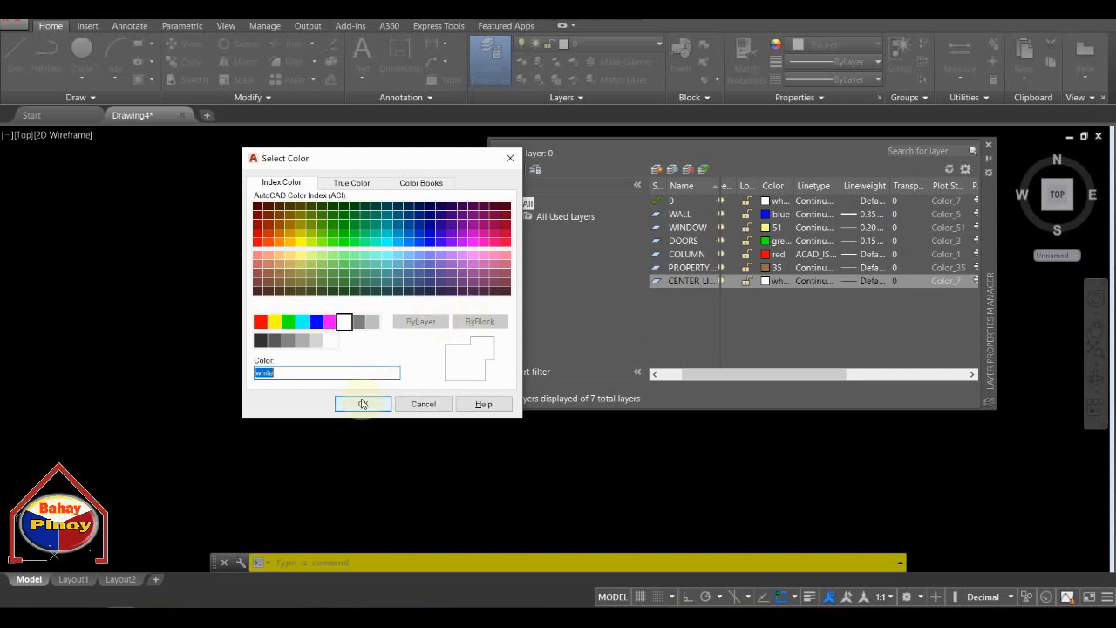
left_click(289, 342)
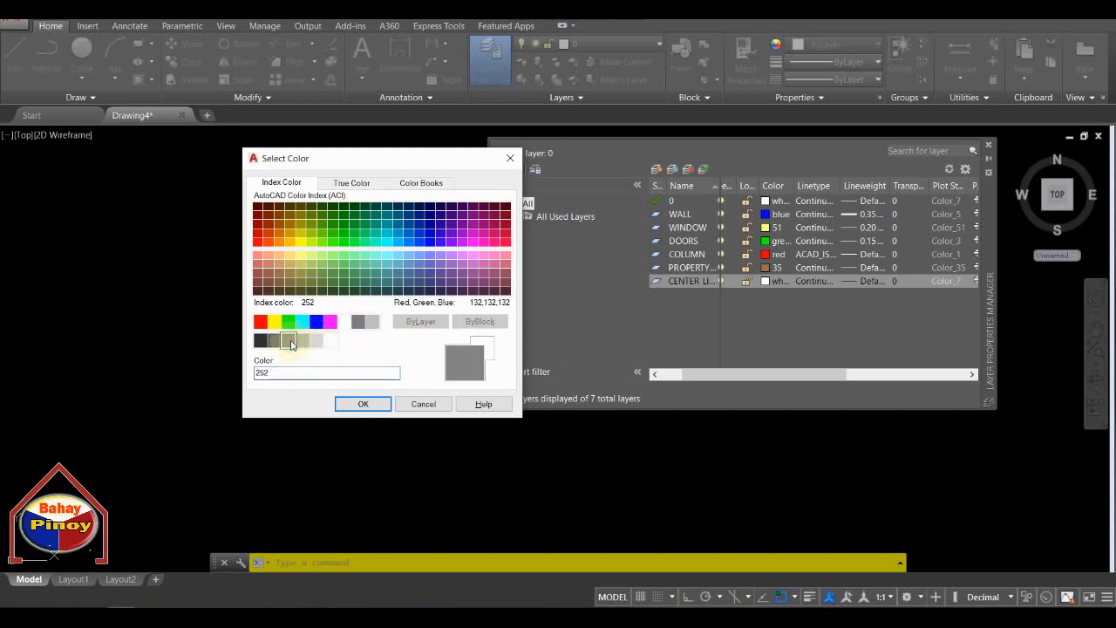
left_click(363, 404)
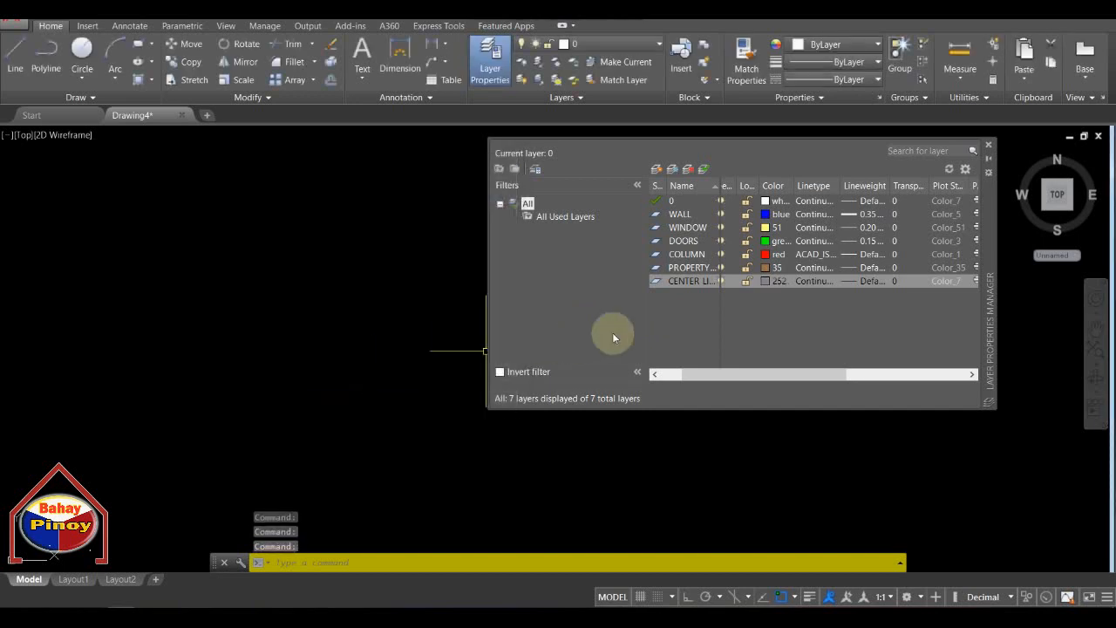
left_click(876, 282)
left_click(558, 238)
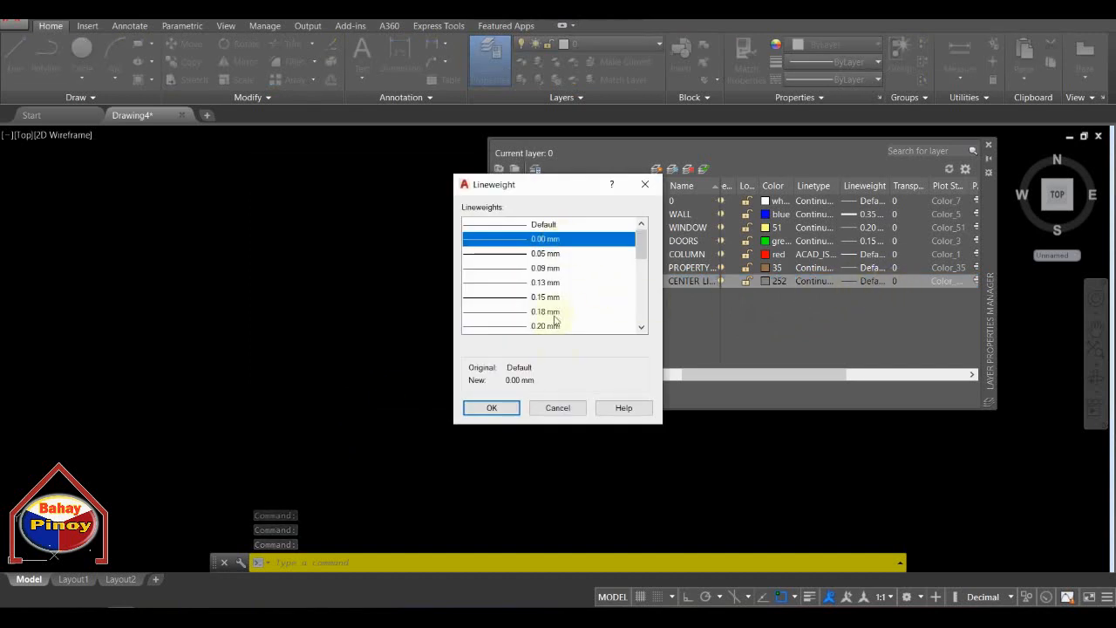
left_click(497, 407)
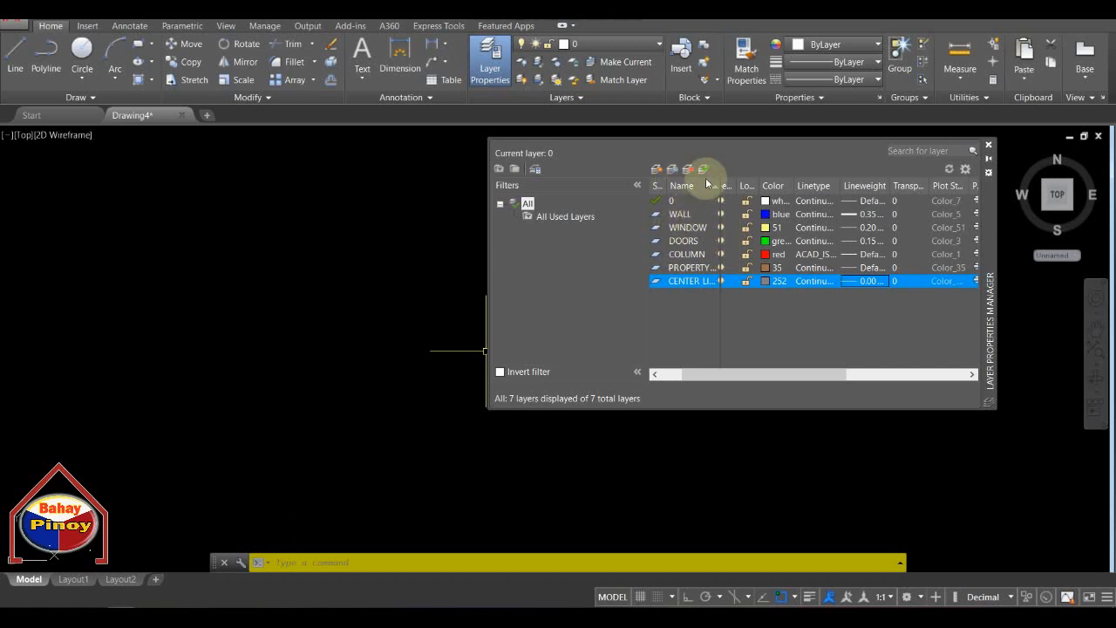
Make PROPERTY LINE the current layer and close the layer manager.
left_click(679, 268)
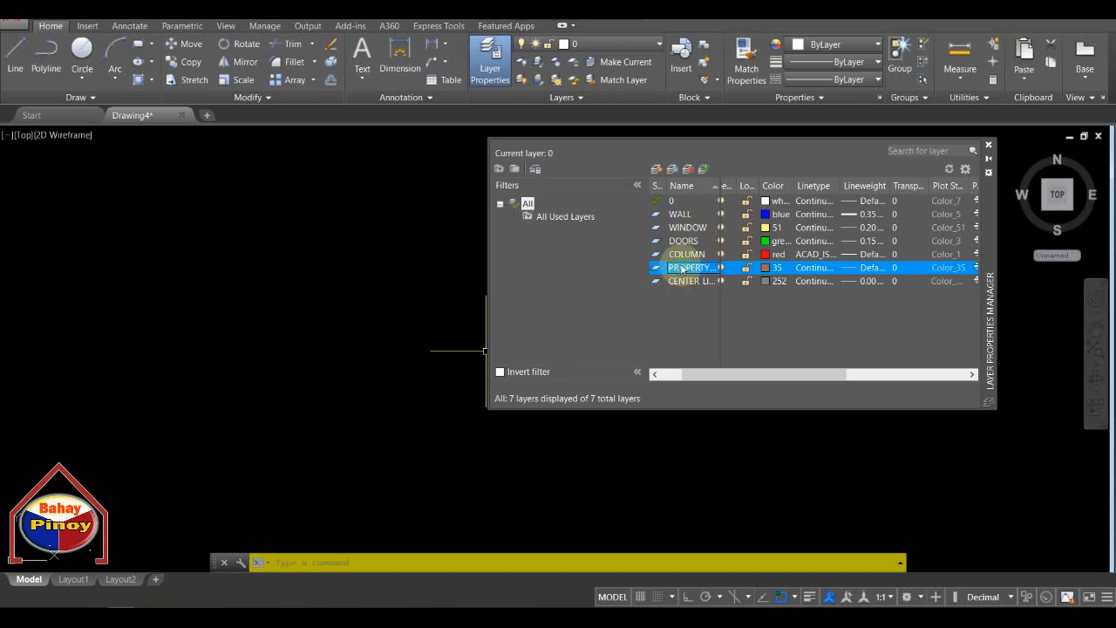
left_click(682, 267)
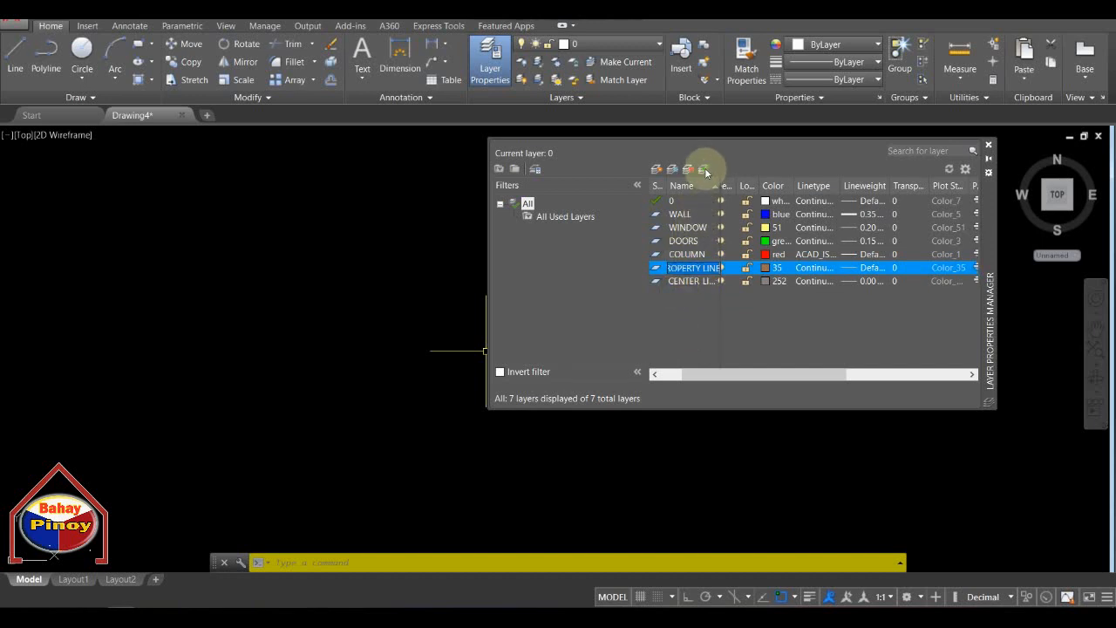
left_click(705, 170)
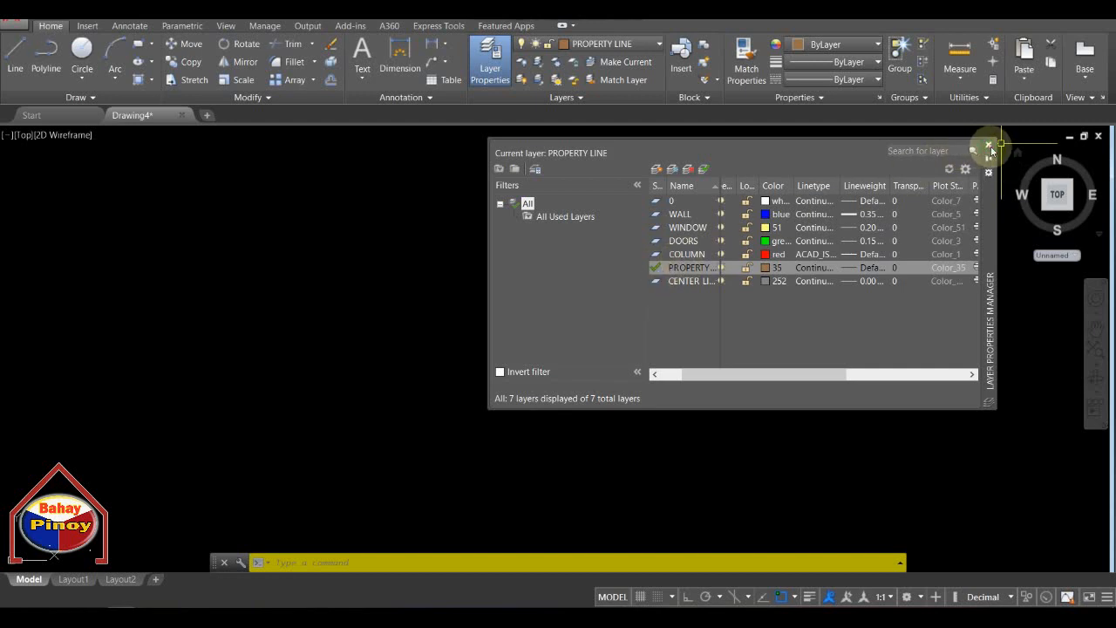
left_click(990, 146)
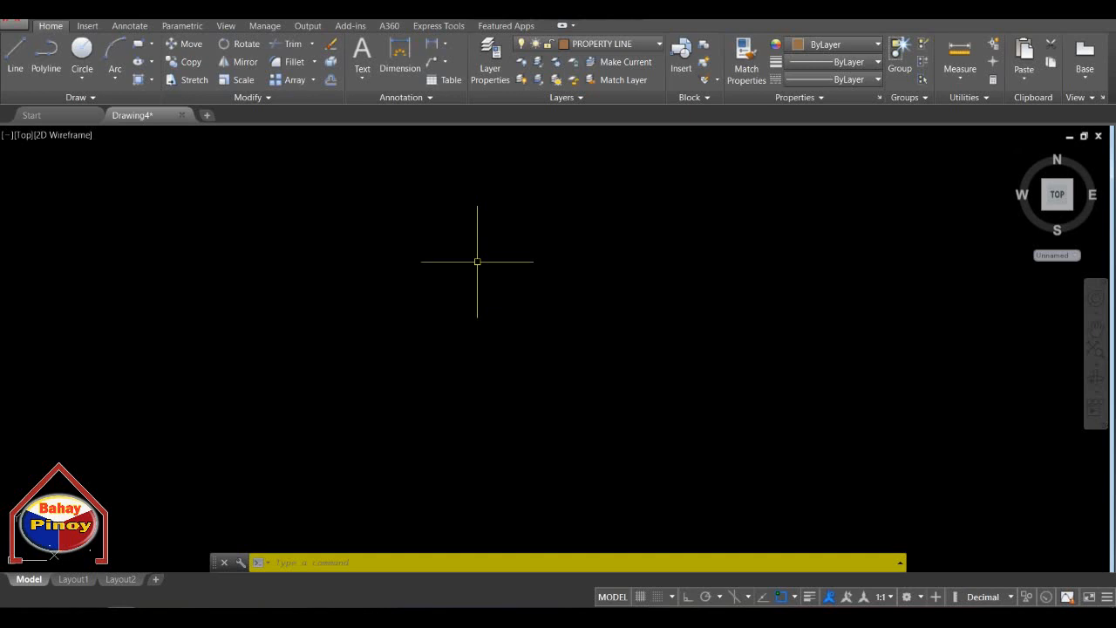
Draw the lot's property line as a rectangle defined by an area of 100 and a length of 10.
type("rec")
key("Return")
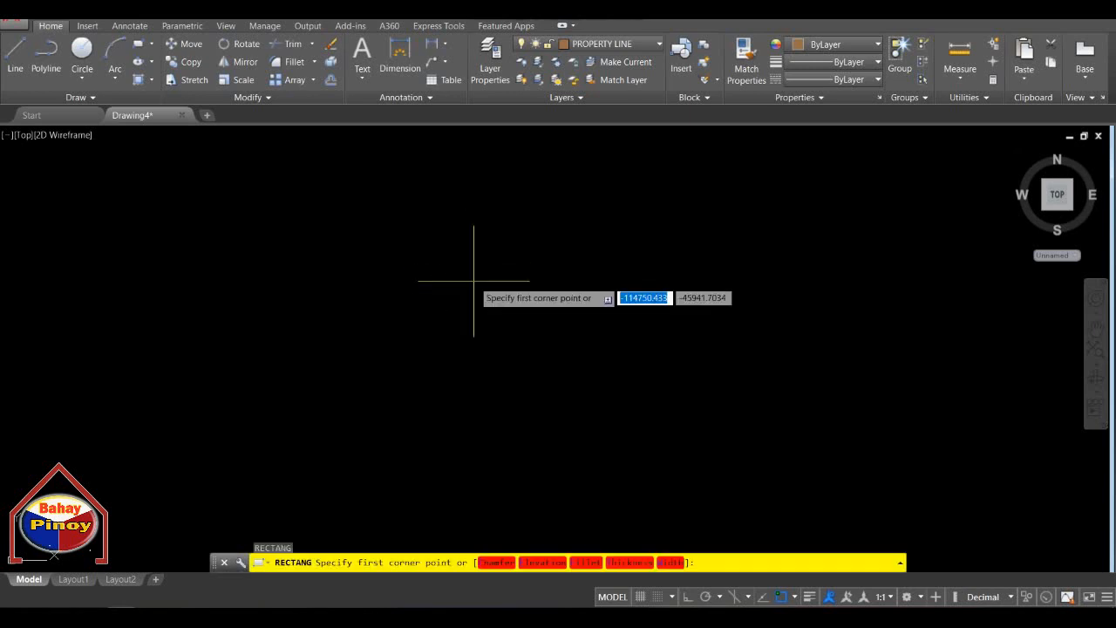
left_click(453, 271)
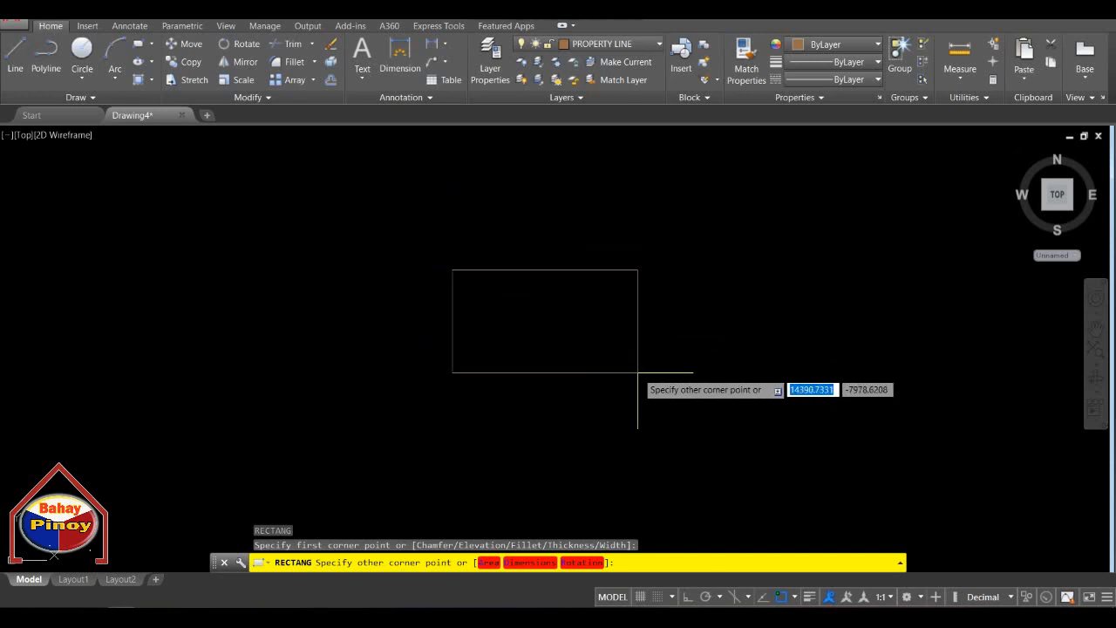
type("A")
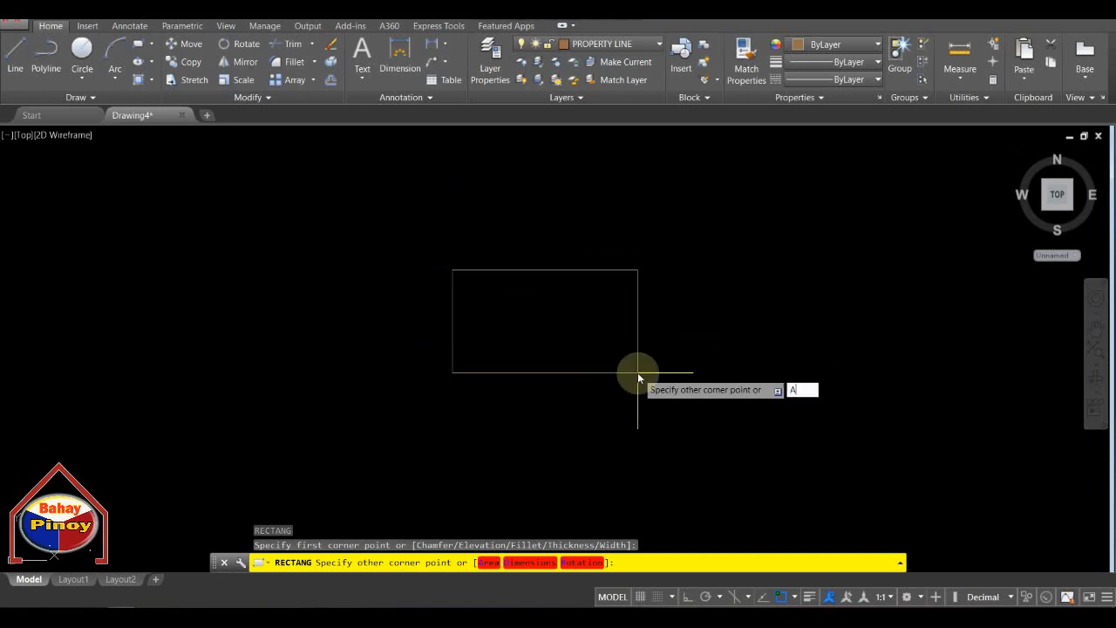
key("Return")
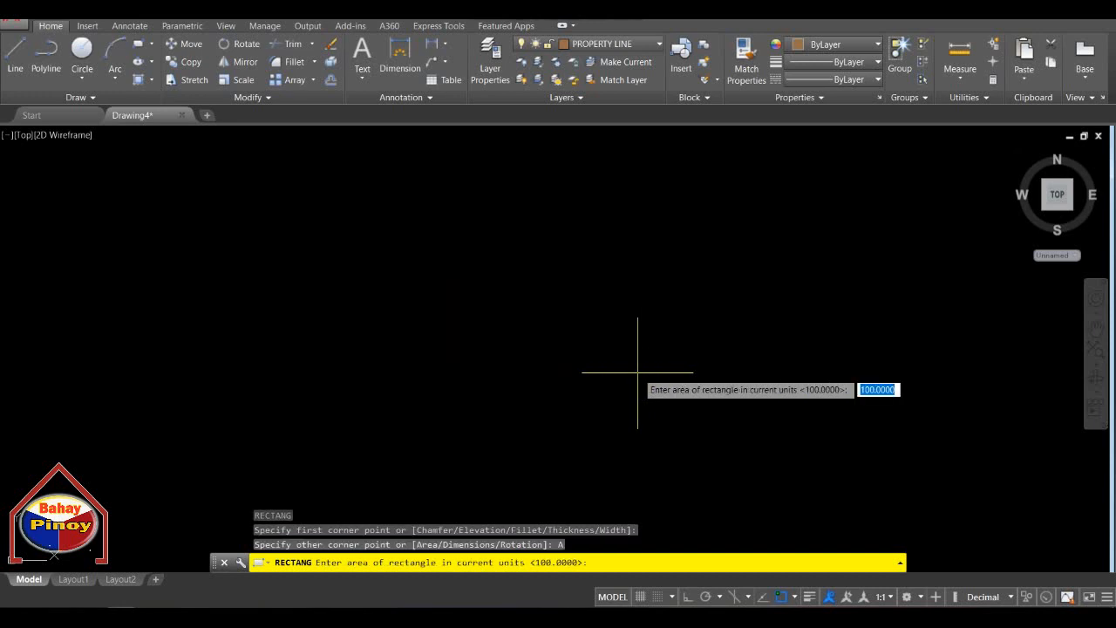
type("100")
key("Return")
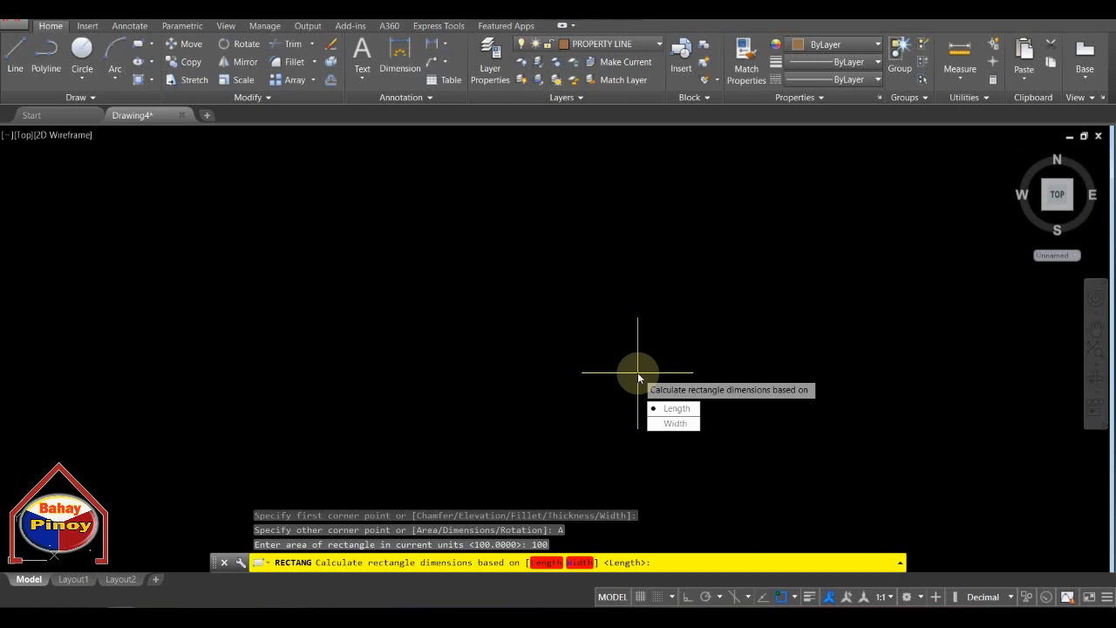
type("L")
key("Return")
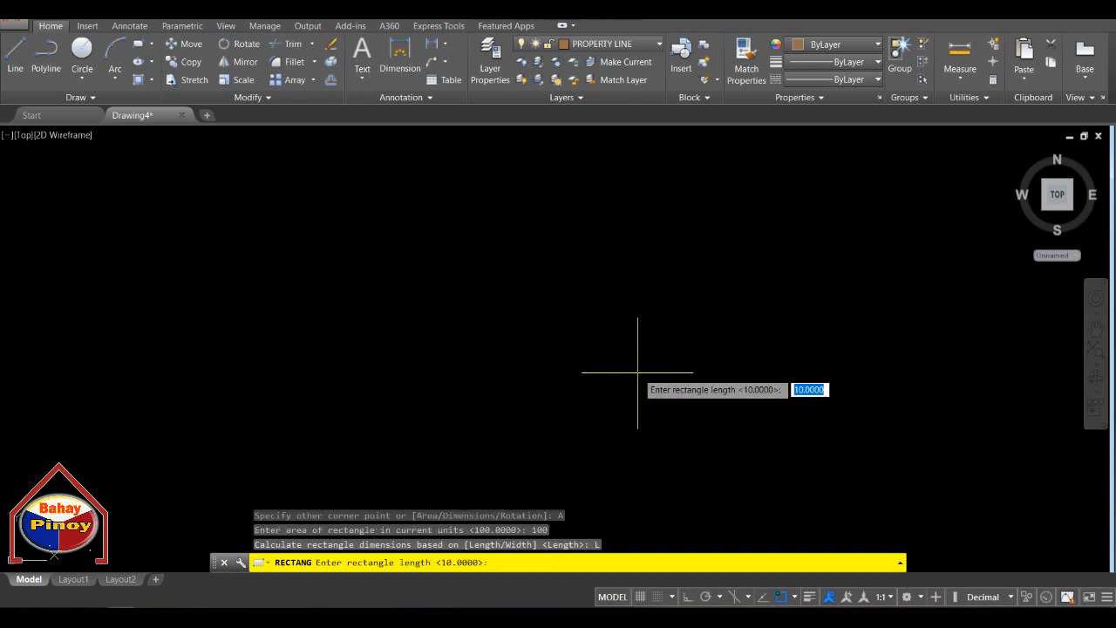
type("10")
key("Return")
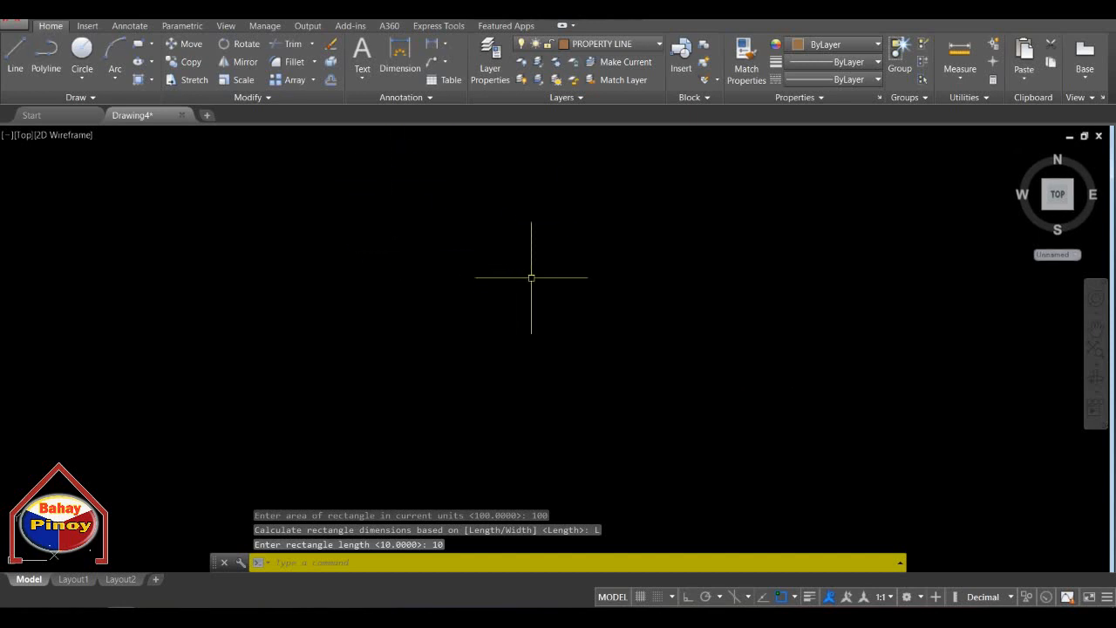
Locate the new property line rectangle in the drawing and examine it at a readable size.
middle_click_drag(601, 283, 676, 259)
type("z")
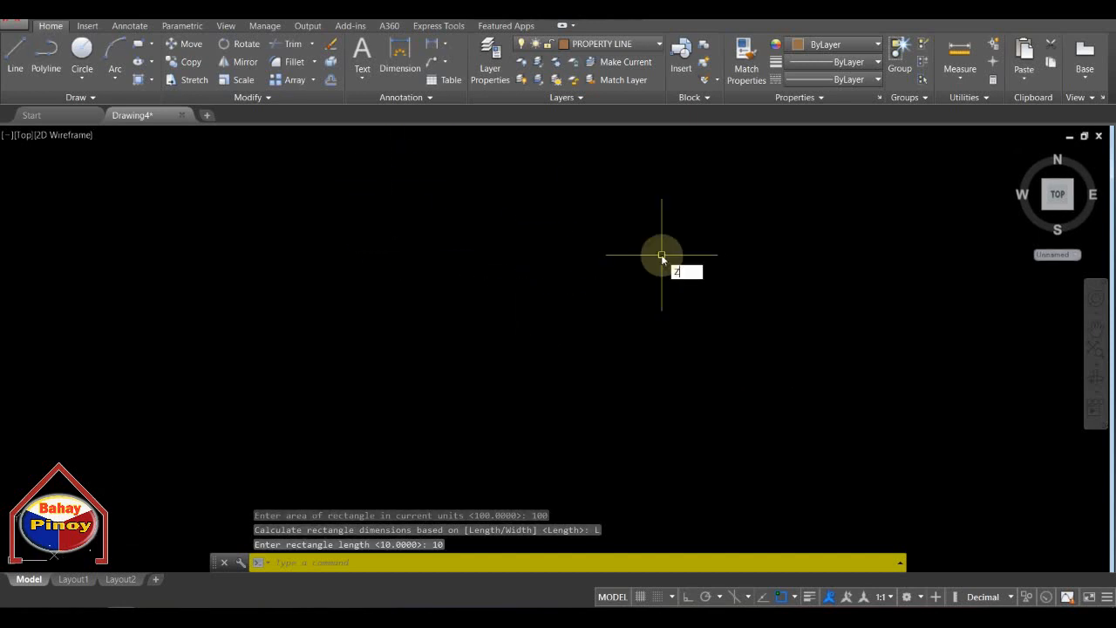
key("Return")
type("a")
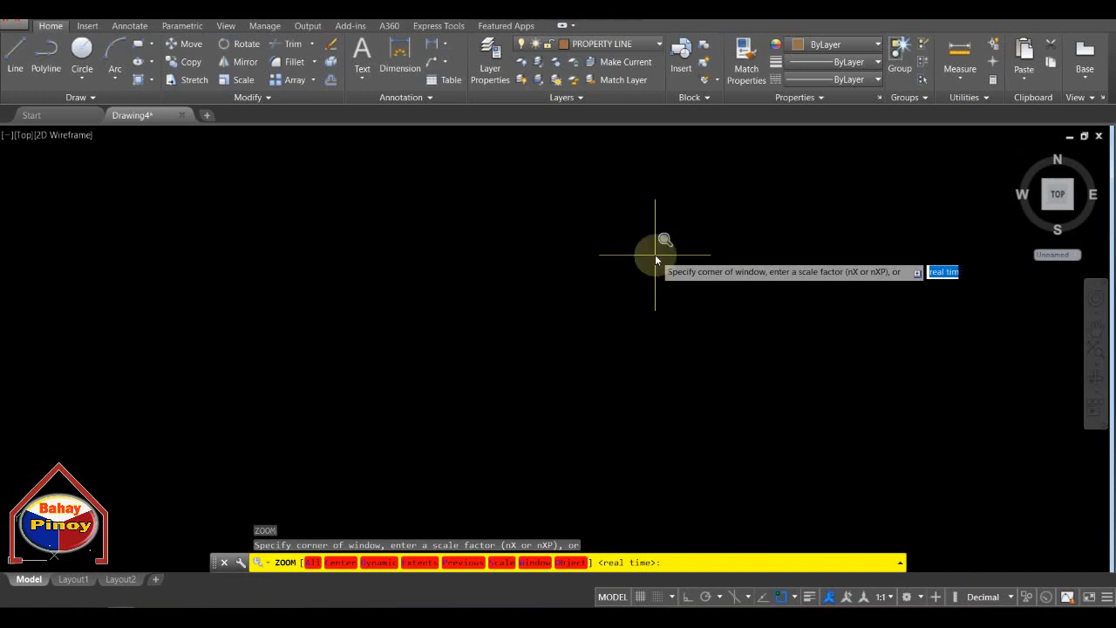
key("Return")
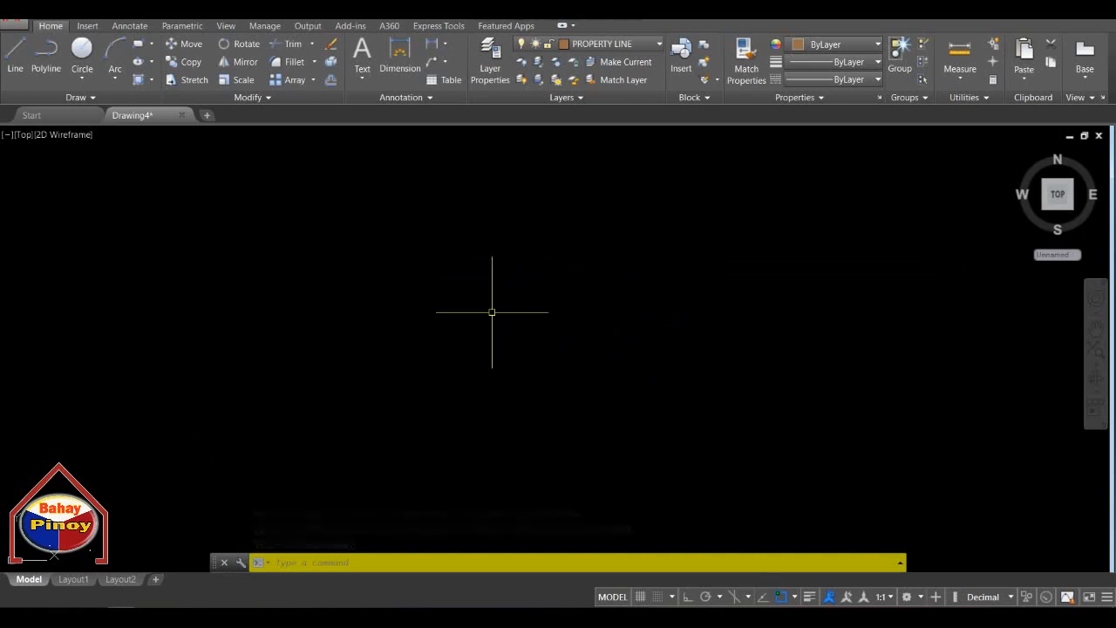
left_click(864, 168)
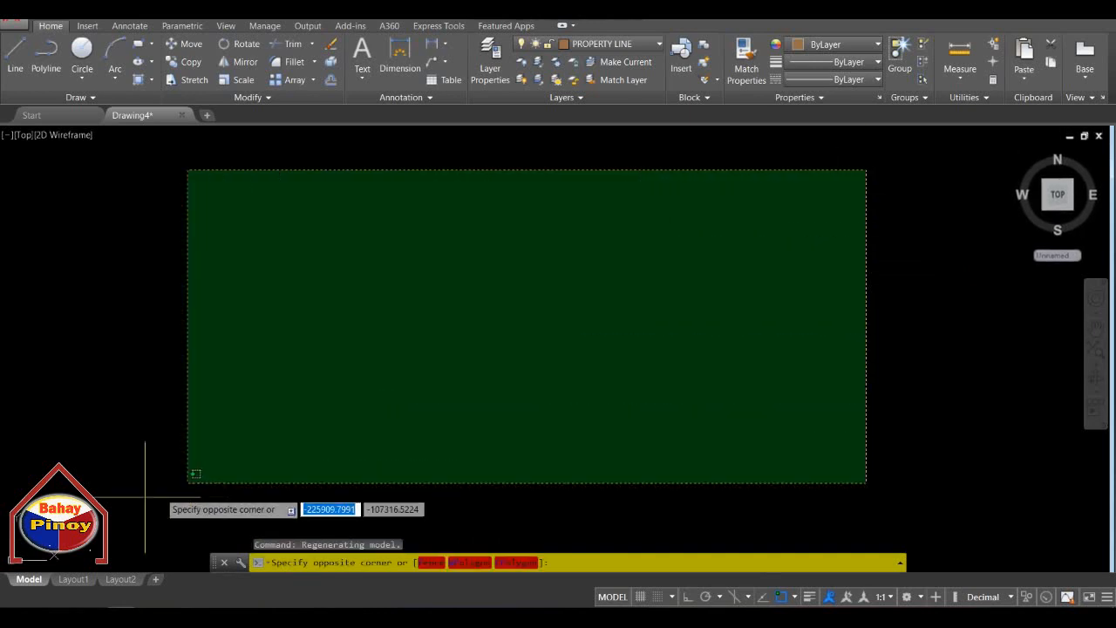
left_click(172, 467)
key("Escape")
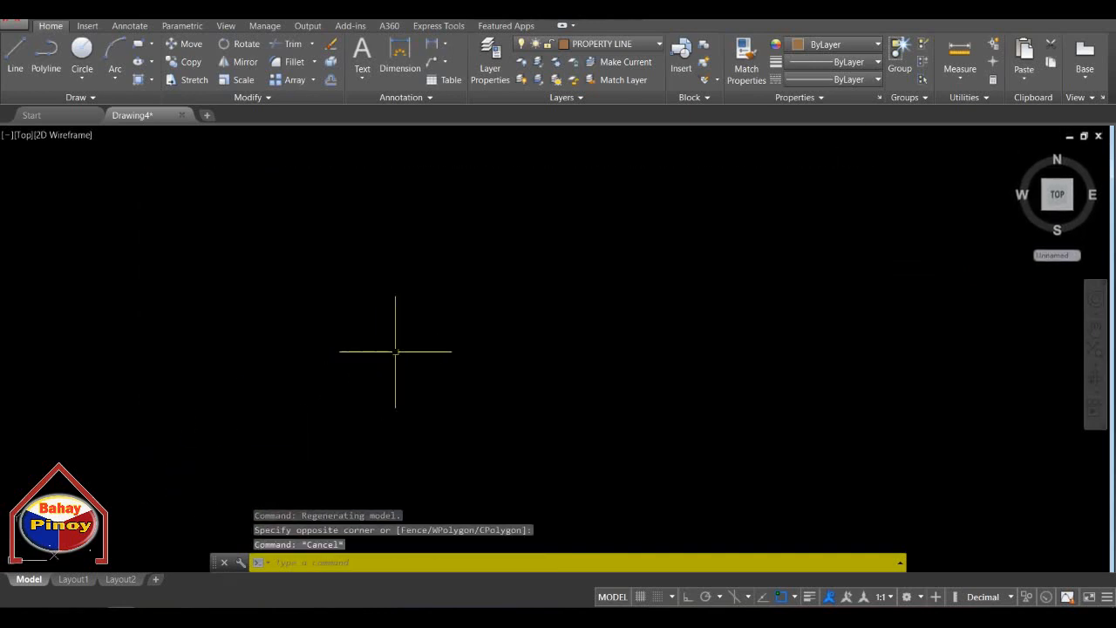
left_click(848, 216)
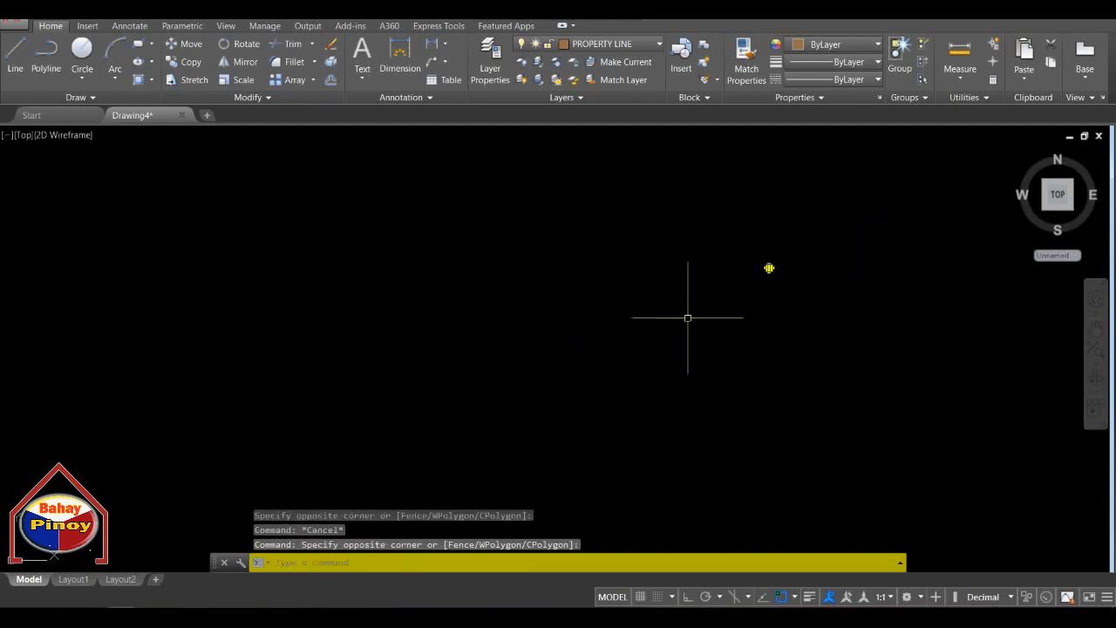
middle_click_drag(687, 202, 688, 331)
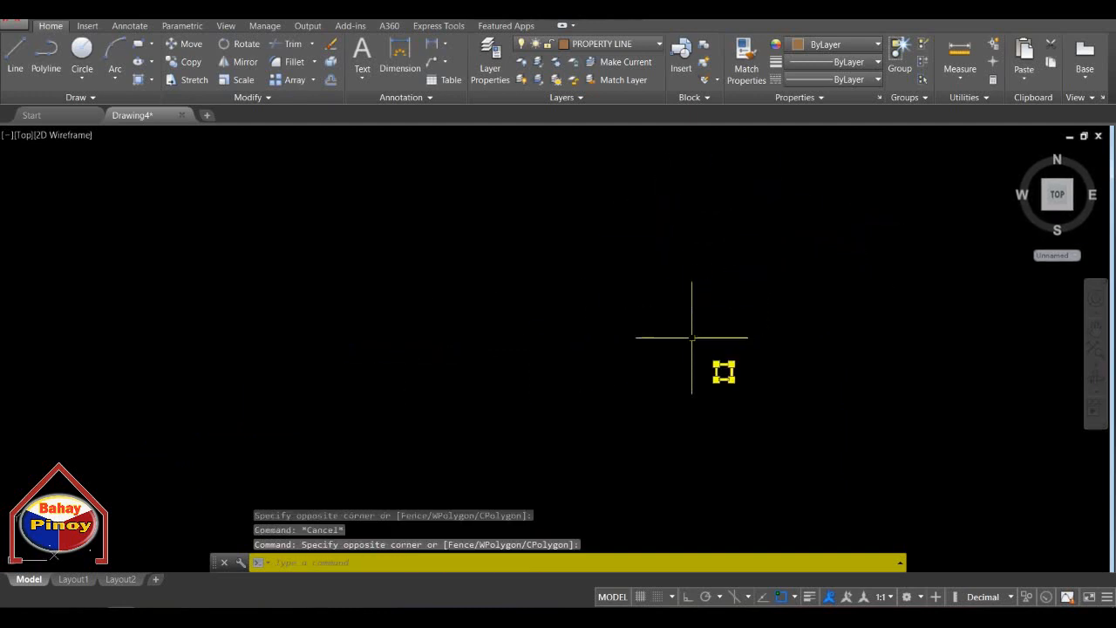
scroll(720, 366, "up", 10)
scroll(724, 307, "up", 2)
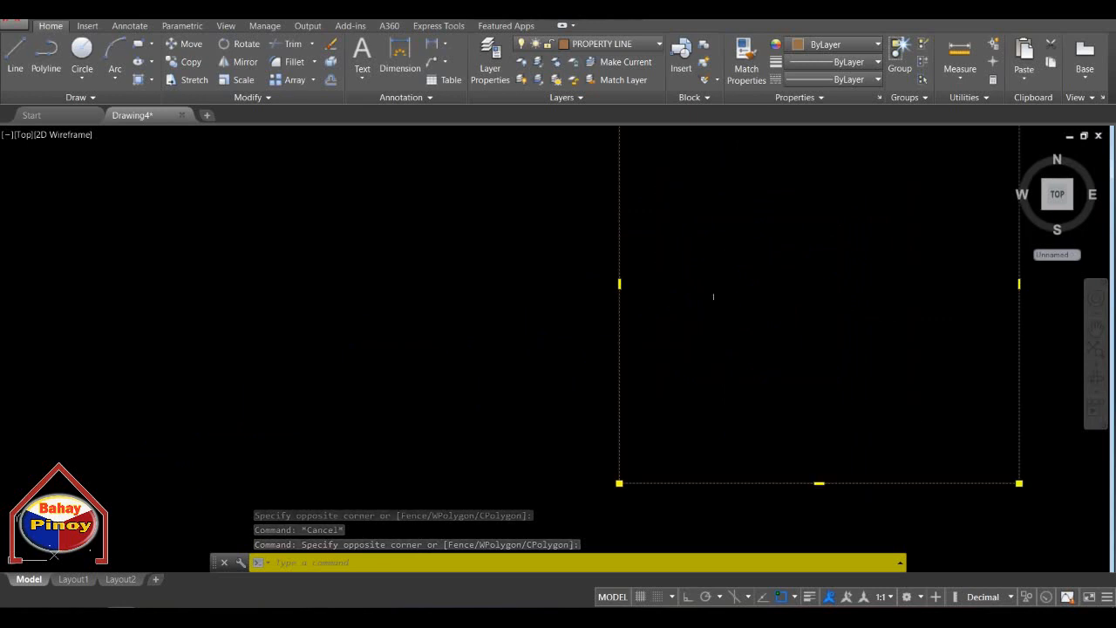
middle_click_drag(702, 375, 474, 382)
scroll(463, 314, "down", 4)
key("Escape")
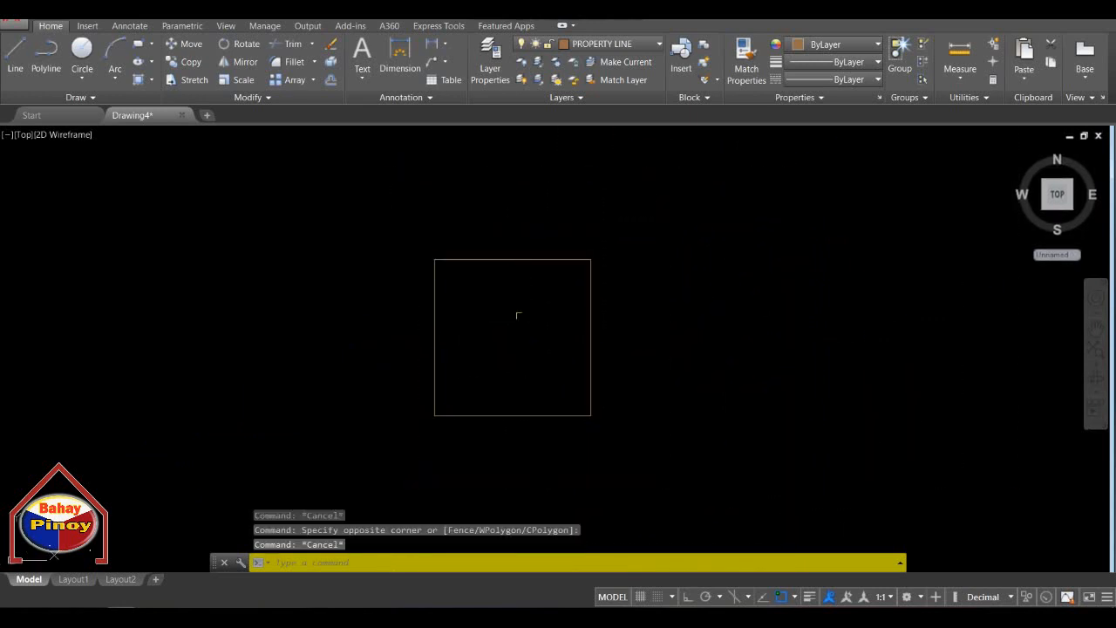
middle_click_drag(516, 315, 486, 287)
scroll(493, 301, "up", 2)
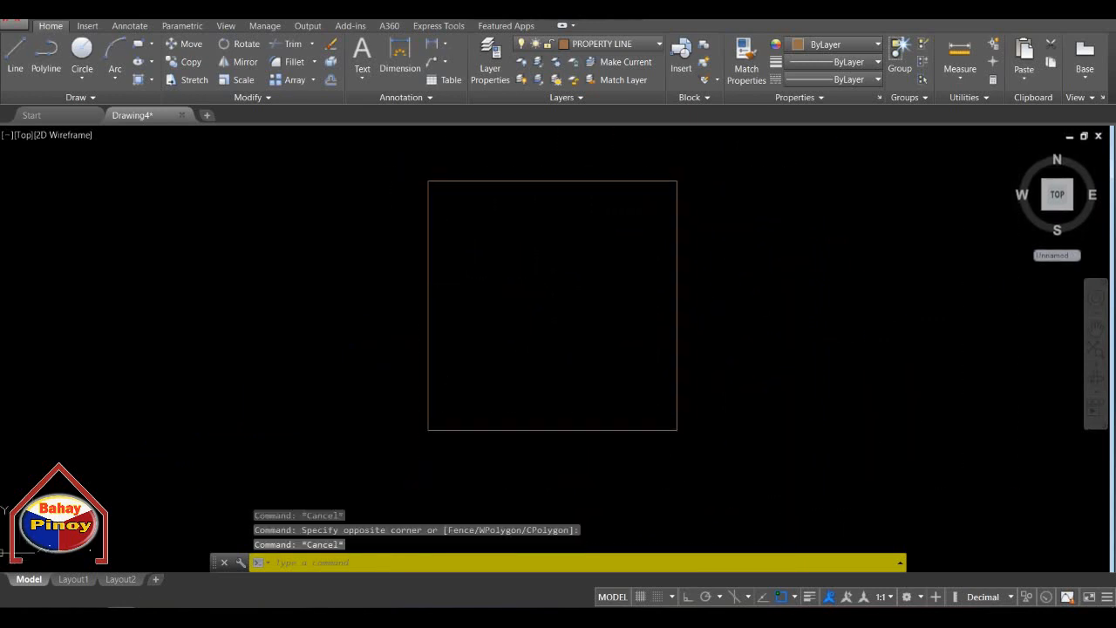
left_click(701, 258)
left_click(583, 334)
key("Escape")
key("Escape")
left_click(767, 218)
left_click(640, 282)
key("Escape")
mouse_move(544, 241)
middle_mouse_down()
mouse_move(572, 253)
mouse_move(552, 242)
middle_mouse_up()
Explode the property line rectangle into separate lines and turn off 3D object snap.
type("x")
key("Return")
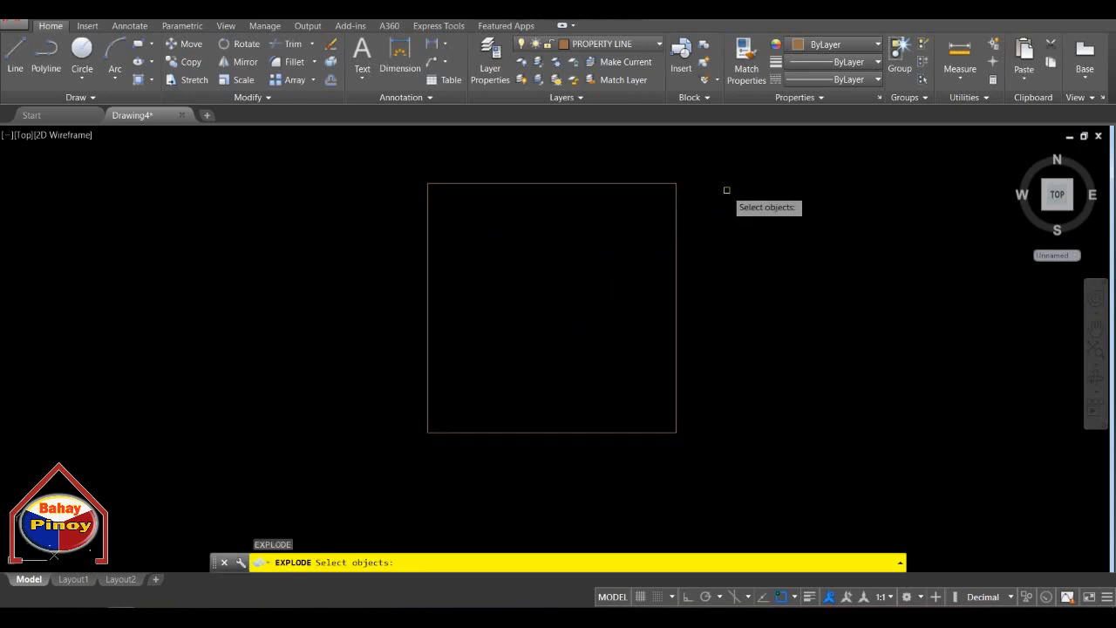
left_click(727, 188)
left_click(618, 300)
key("Return")
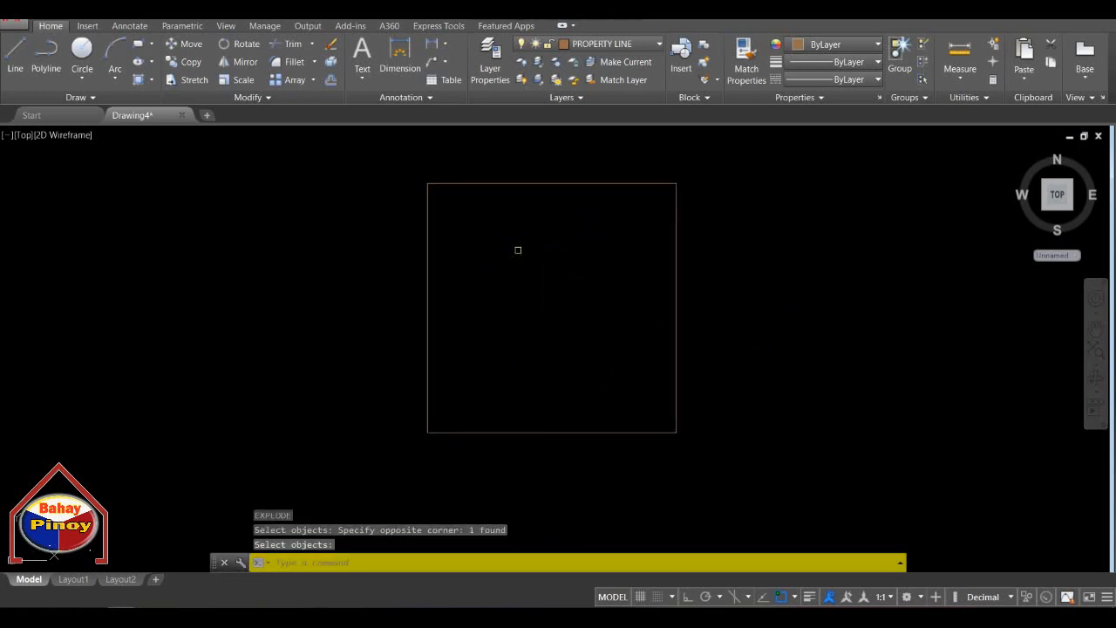
middle_click_drag(518, 250, 544, 268)
scroll(622, 283, "up", 1)
key("F4")
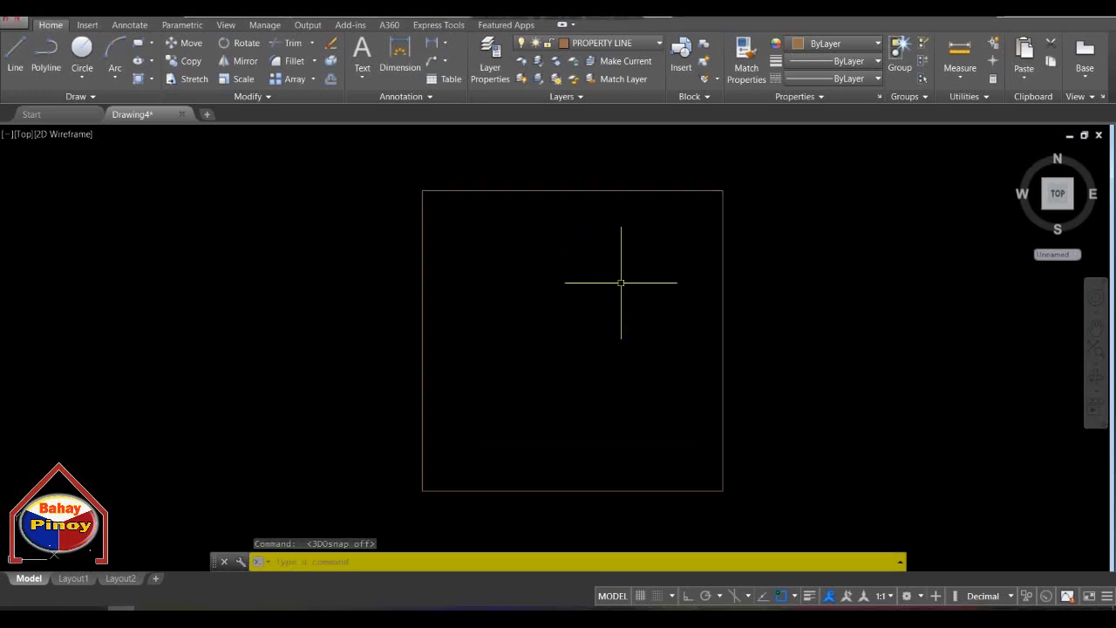
Draw a circle with a radius of about 0.17 centred on the lot's upper-left corner.
scroll(414, 183, "up", 3)
middle_click_drag(413, 190, 403, 299)
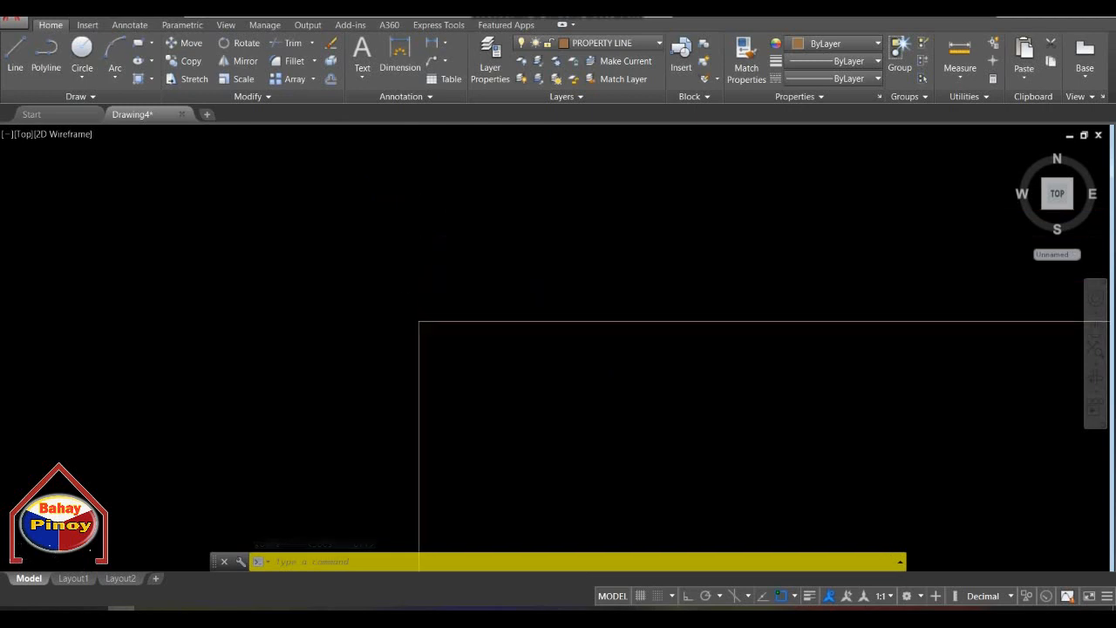
type("c")
key("Return")
left_click(419, 320)
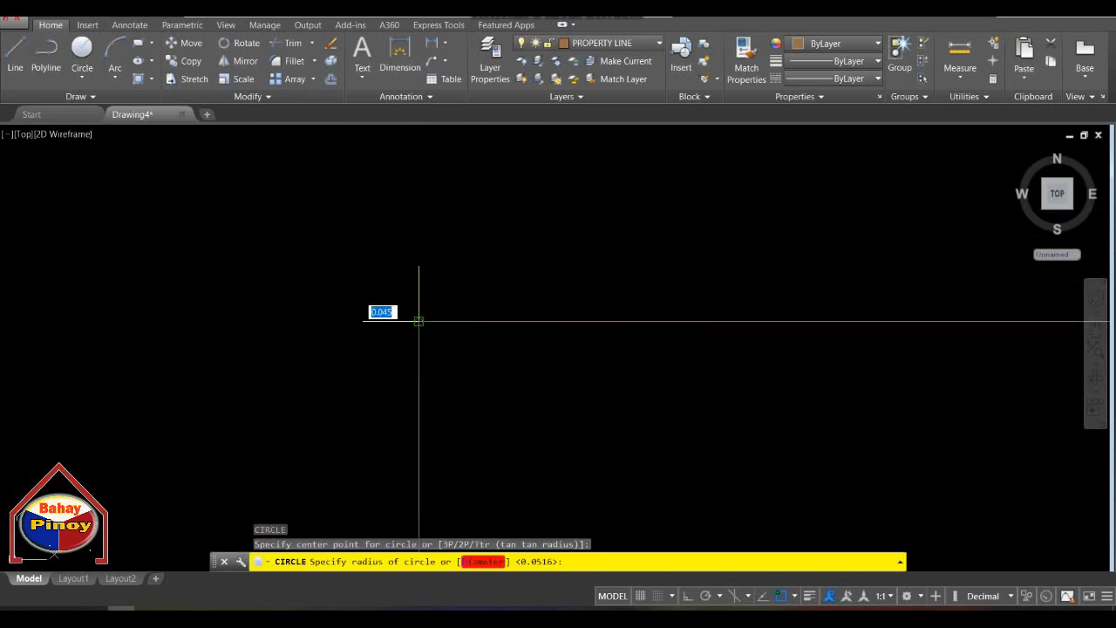
scroll(335, 246, "down", 5)
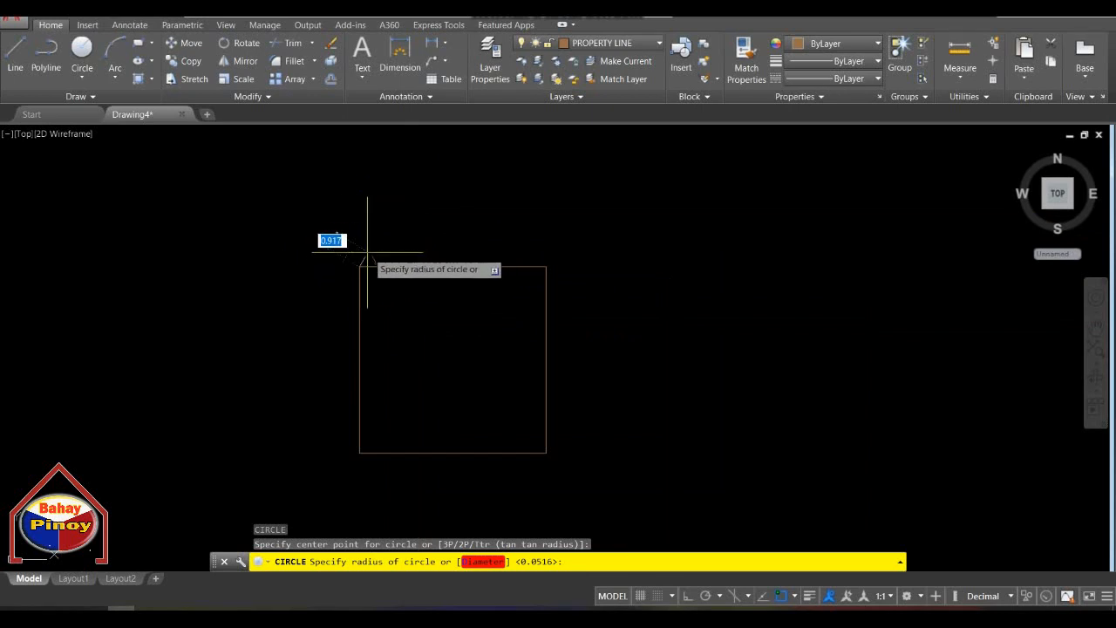
scroll(366, 253, "up", 5)
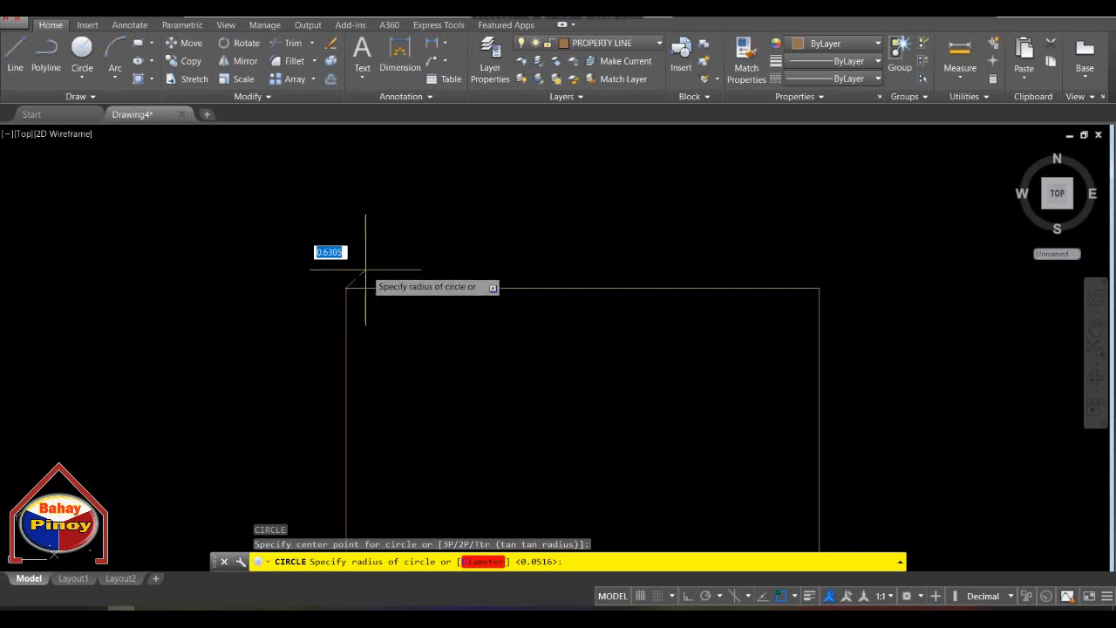
scroll(358, 262, "up", 3)
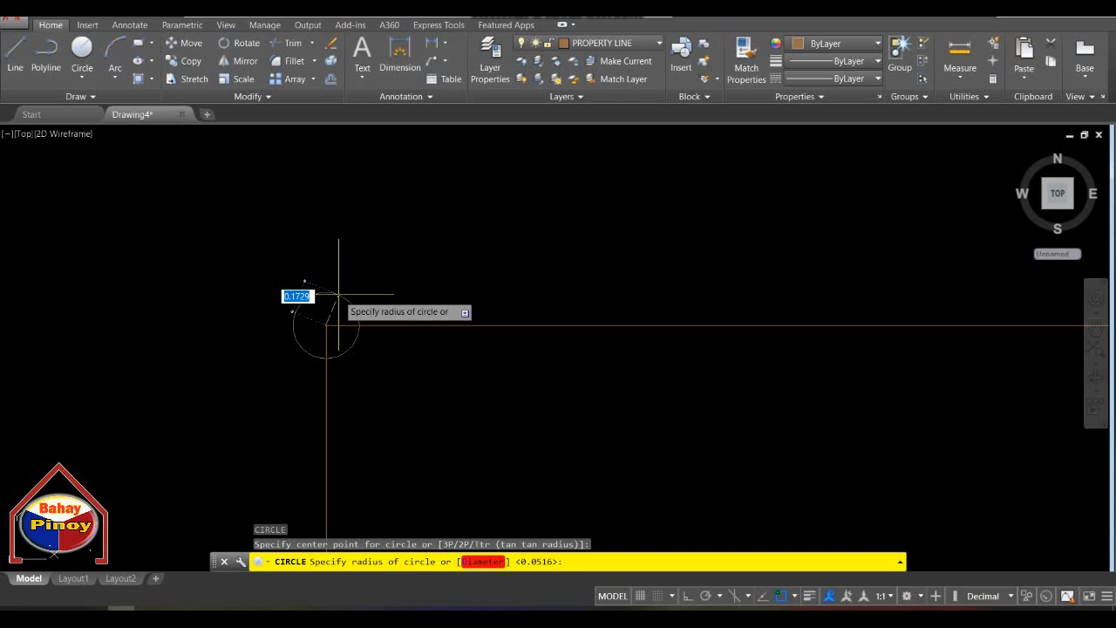
left_click(339, 295)
Copy the corner circle from its centre to the lot's upper-right corner.
scroll(338, 289, "down", 10)
scroll(349, 292, "up", 10)
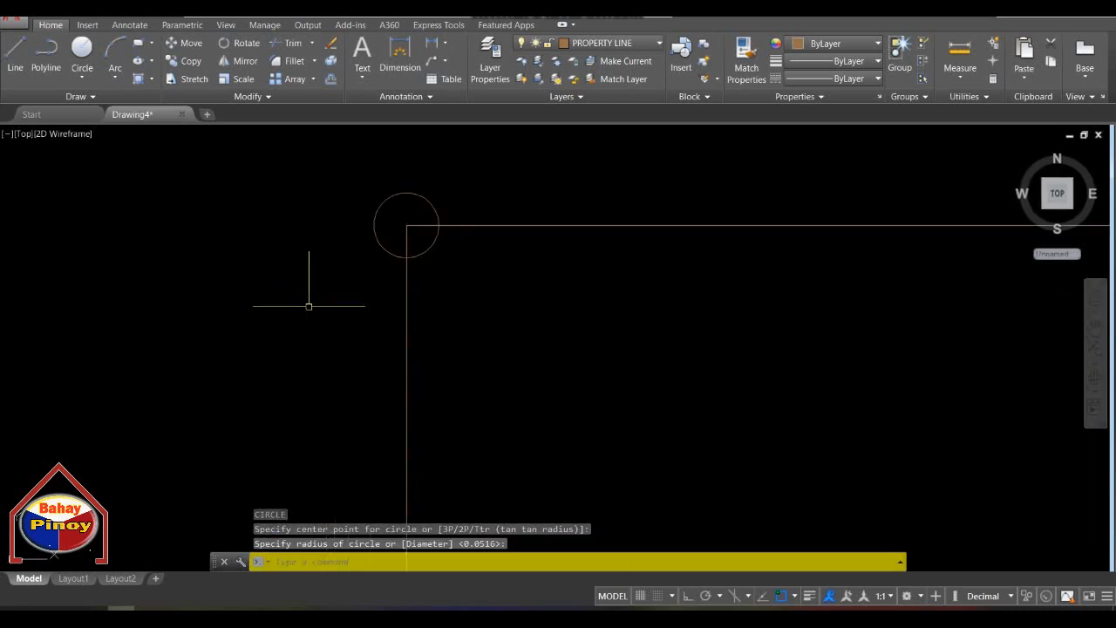
middle_click_drag(426, 256, 364, 287)
type("c")
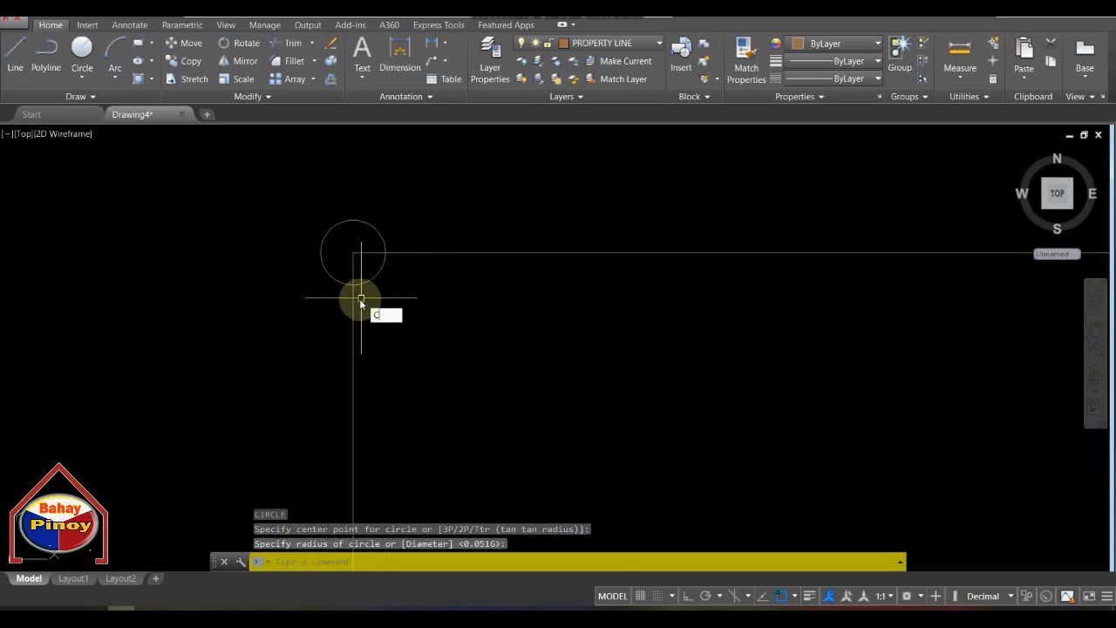
type("o")
key("Return")
left_click(277, 186)
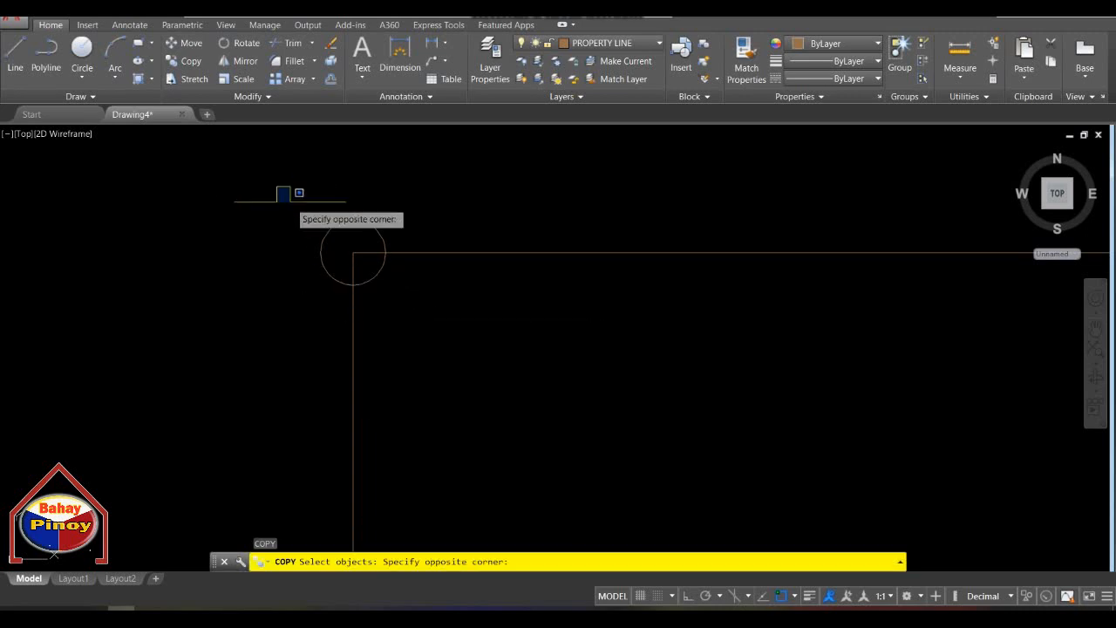
left_click(299, 193)
key("Return")
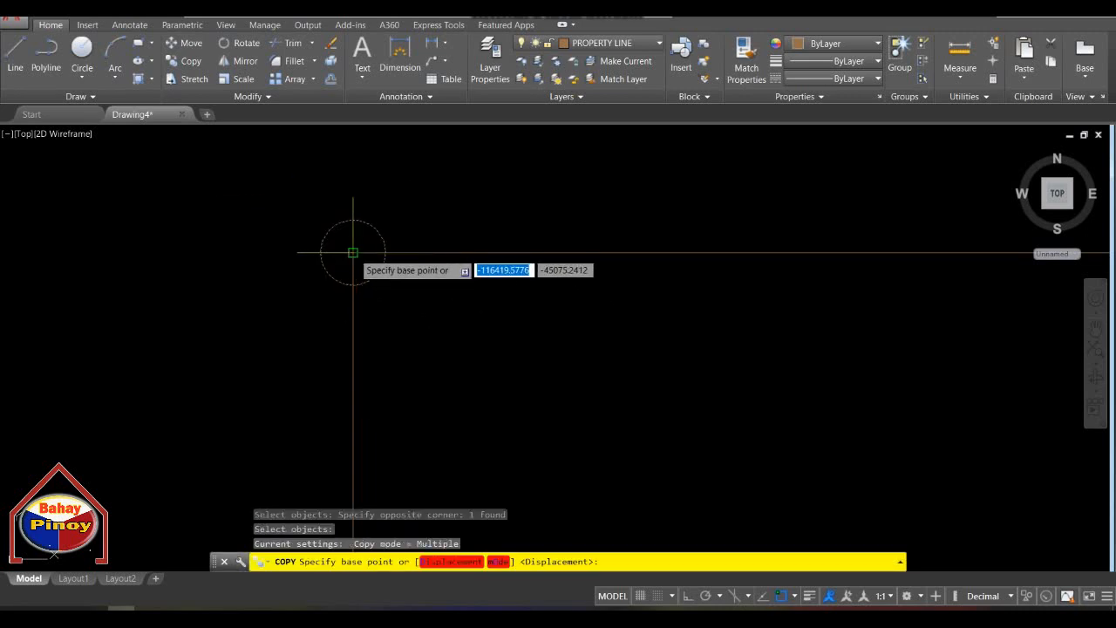
left_click(353, 252)
scroll(244, 247, "down", 4)
scroll(747, 253, "up", 8)
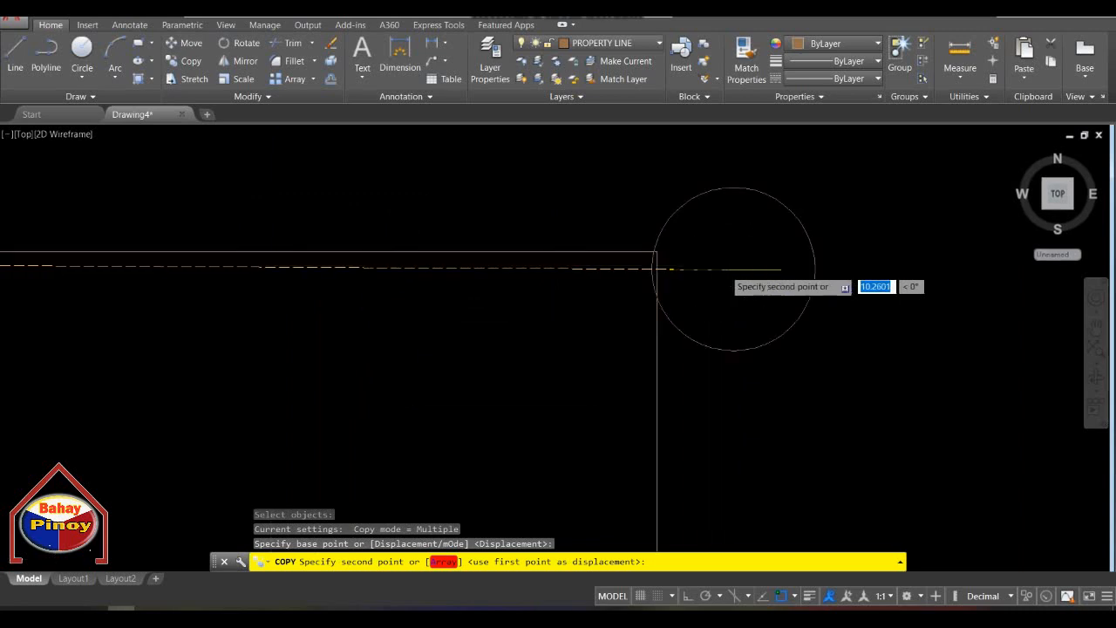
left_click(613, 243)
Place further copies of the circle on the lot's lower-right and lower-left corners and end the copying.
scroll(471, 261, "down", 2)
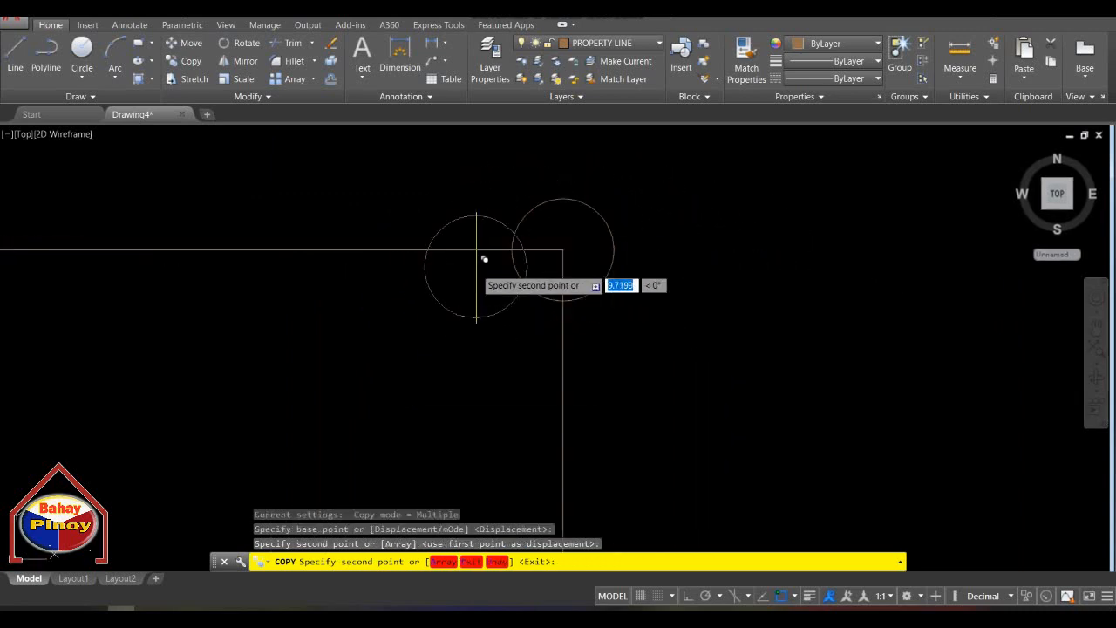
scroll(478, 300, "down", 5)
scroll(428, 390, "down", 4)
middle_click_drag(434, 346, 493, 146)
scroll(535, 432, "up", 4)
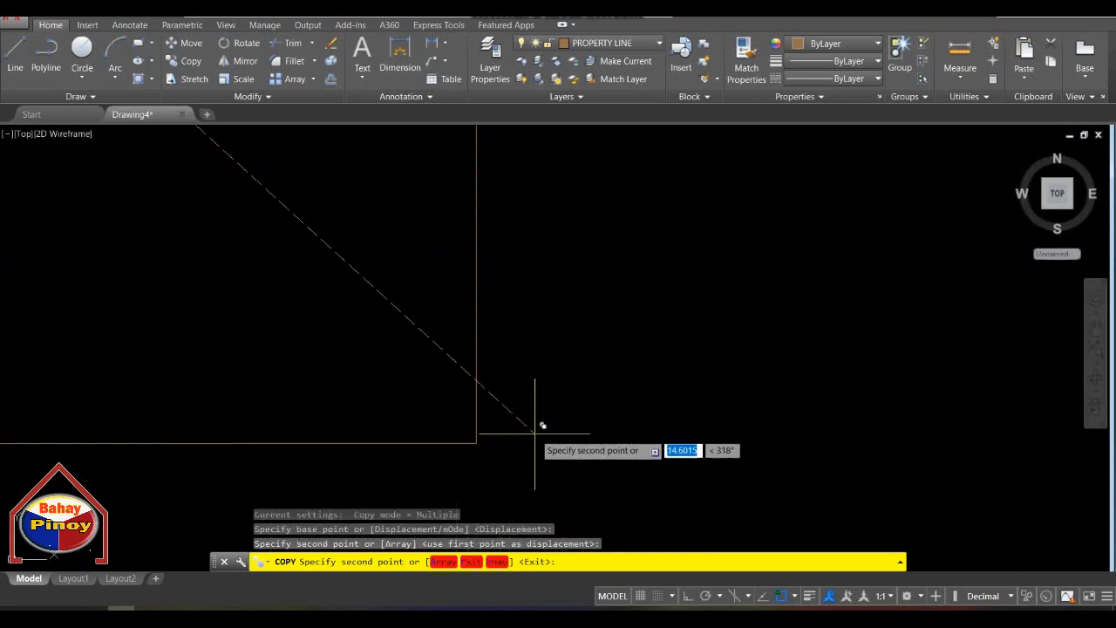
scroll(532, 435, "up", 3)
left_click(436, 449)
scroll(317, 388, "down", 6)
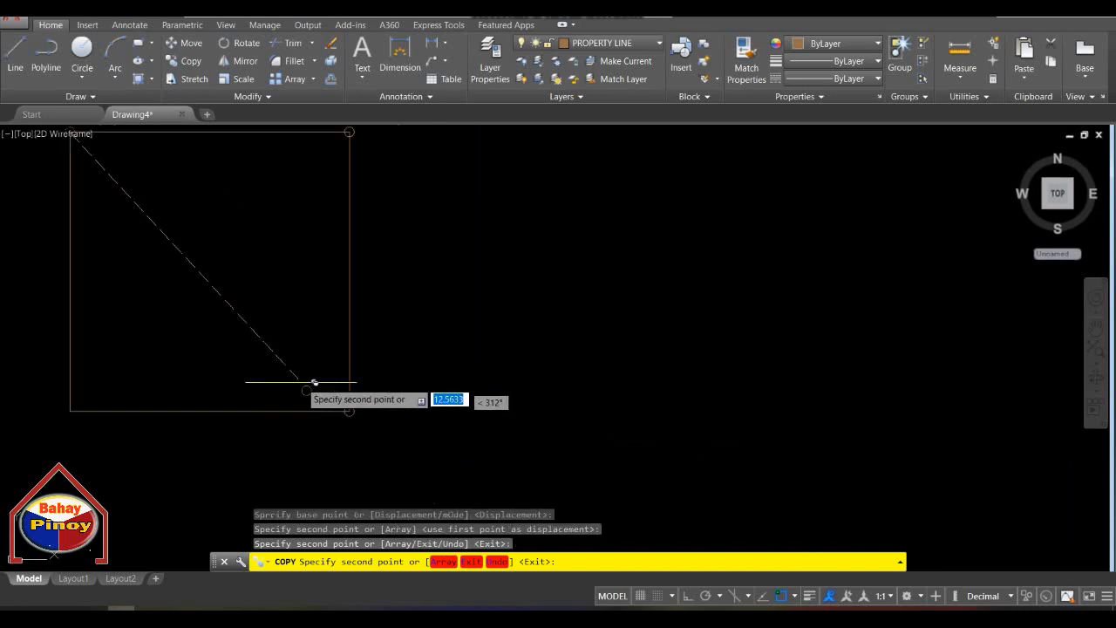
middle_click_drag(376, 353, 675, 317)
scroll(362, 353, "up", 2)
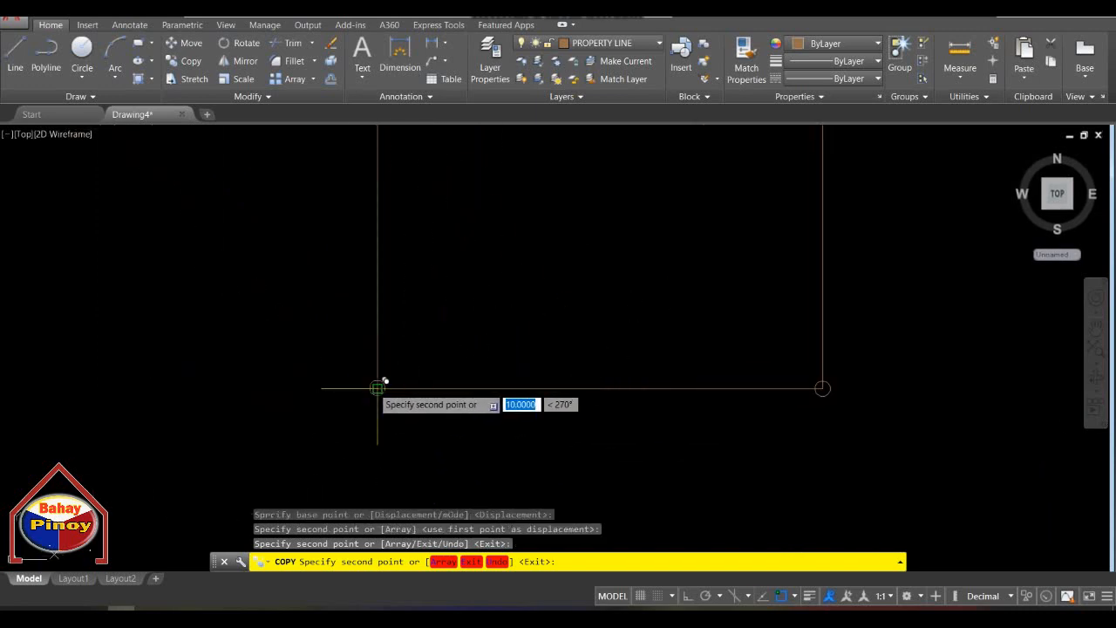
key("Escape")
middle_click_drag(459, 235, 450, 387)
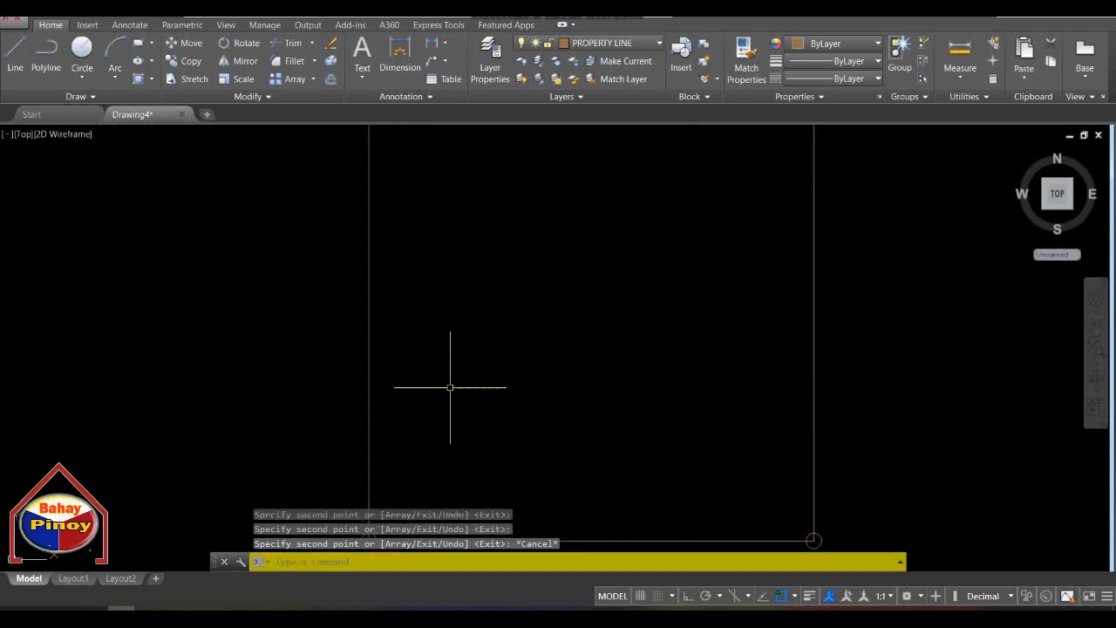
Add multiline text reading "PROPERTY LINE" just above the lot's upper boundary line, near its left end.
scroll(471, 264, "down", 4)
middle_click_drag(471, 264, 381, 262)
scroll(456, 270, "up", 2)
scroll(398, 226, "up", 1)
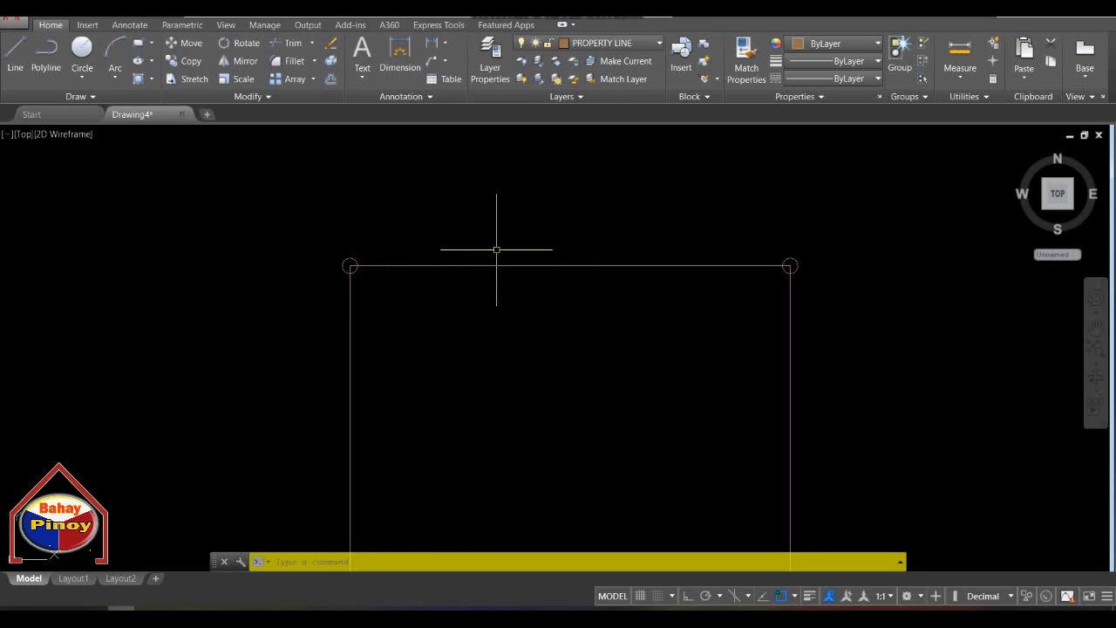
type("T")
key("Return")
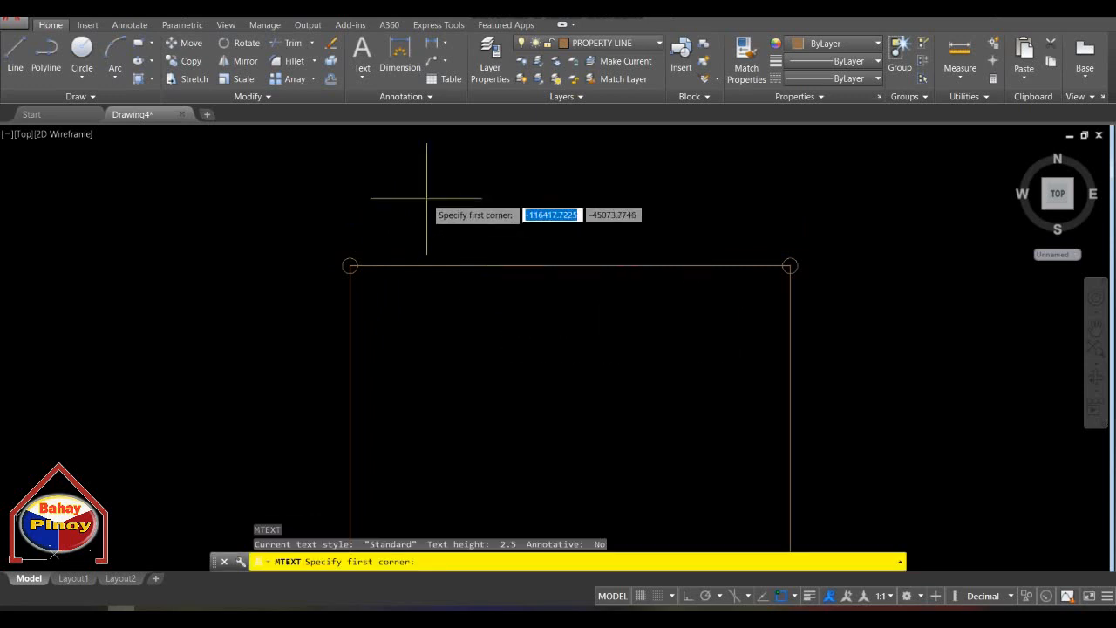
left_click(367, 197)
left_click(659, 229)
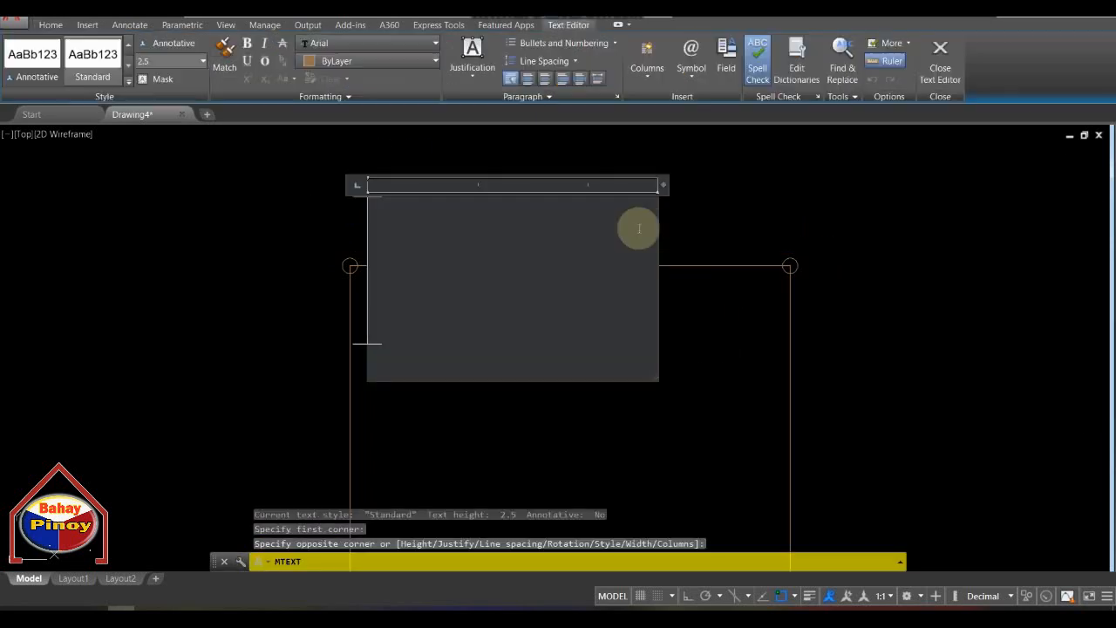
type("PROPERTY LINE")
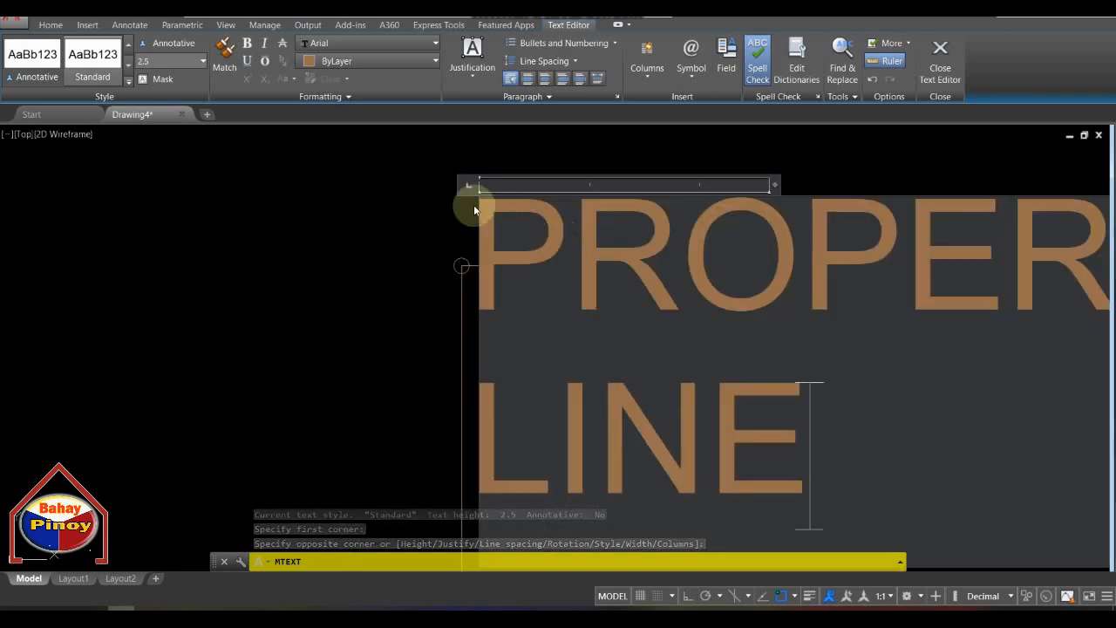
Set the height of the whole PROPERTY LINE text to 0.1 and finish editing it.
scroll(473, 202, "down", 3)
key("ctrl+a")
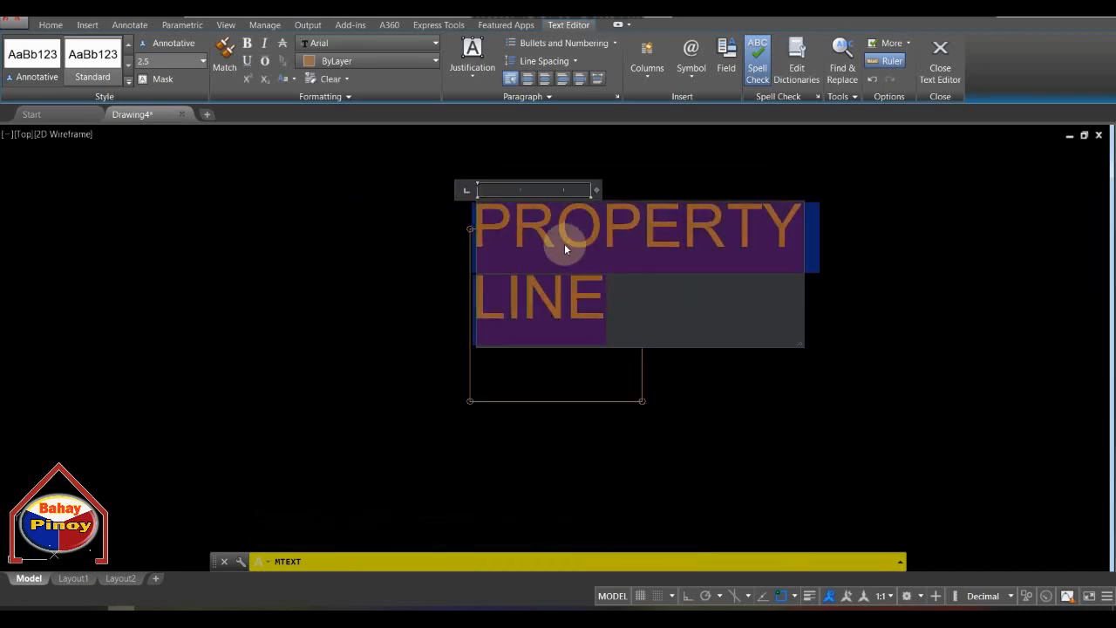
left_click(607, 271)
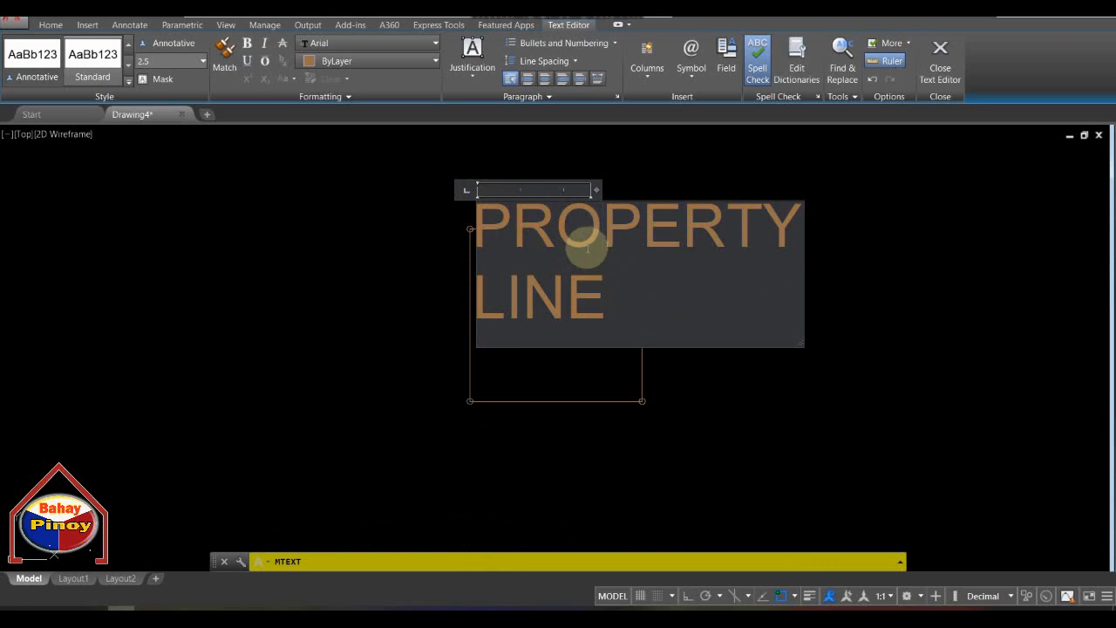
key("ctrl+a")
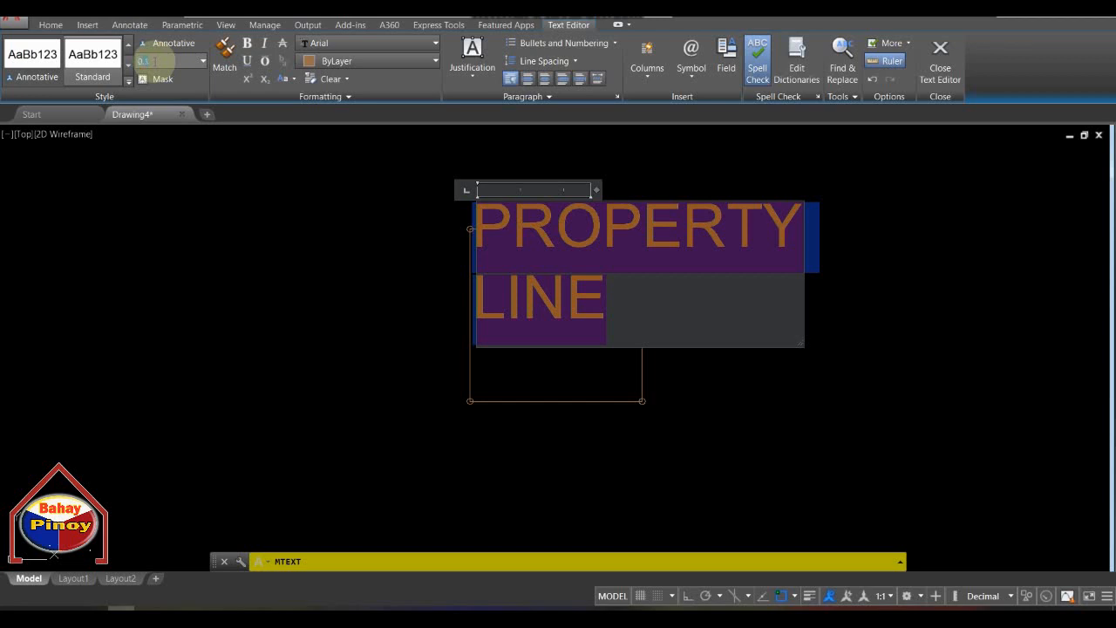
left_click(155, 61)
type("0.1")
key("Return")
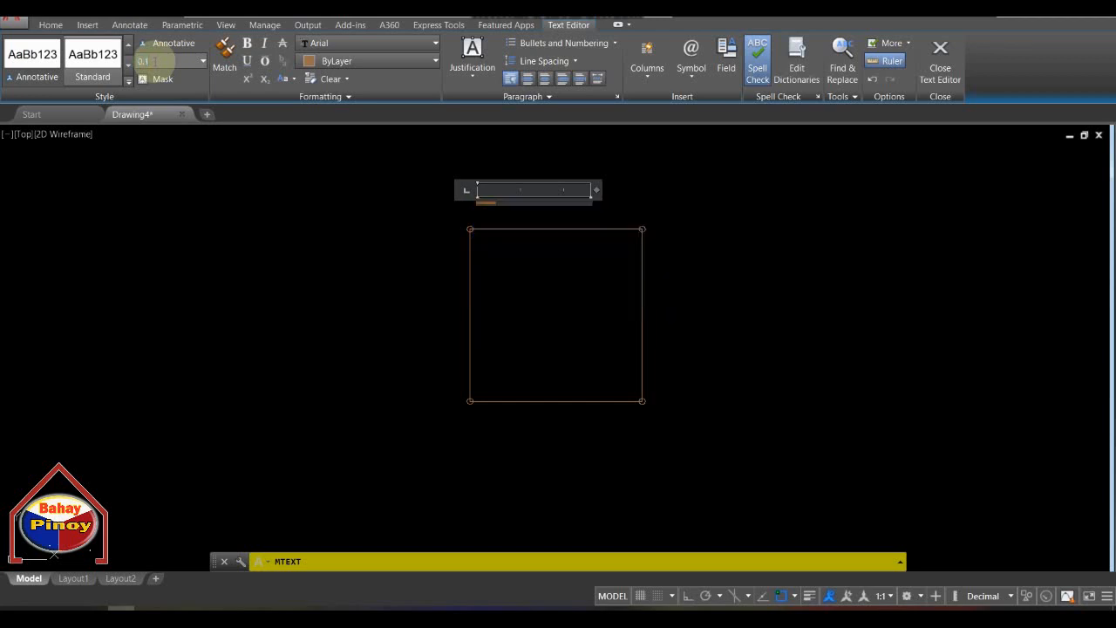
left_click(439, 222)
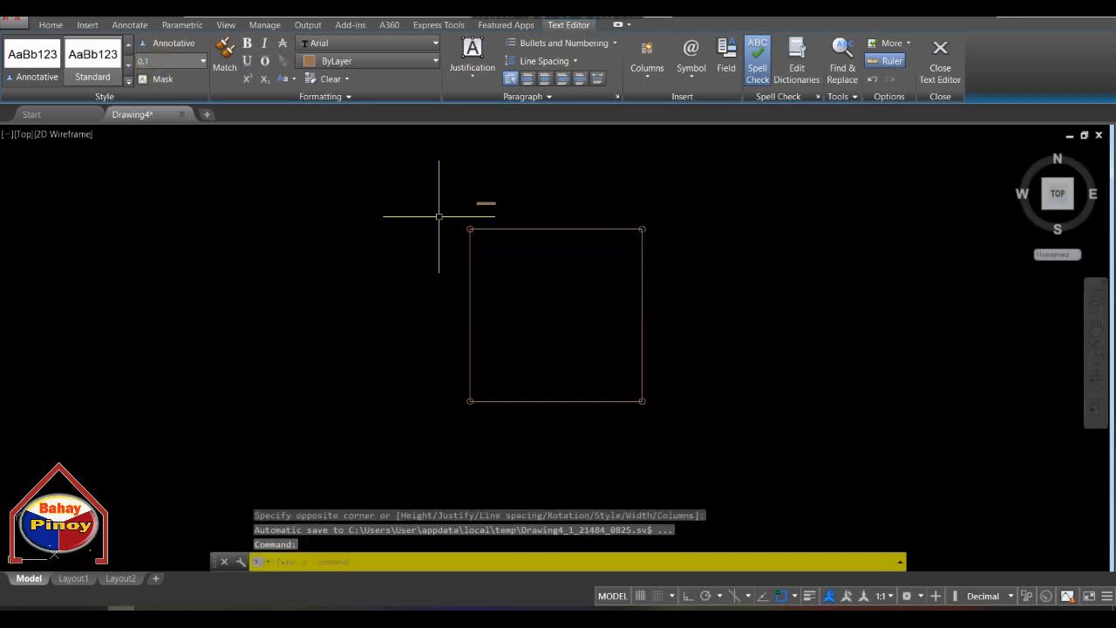
Move the PROPERTY LINE label straight down to just above the lot's upper boundary, beside the upper-left corner circle.
scroll(442, 218, "up", 6)
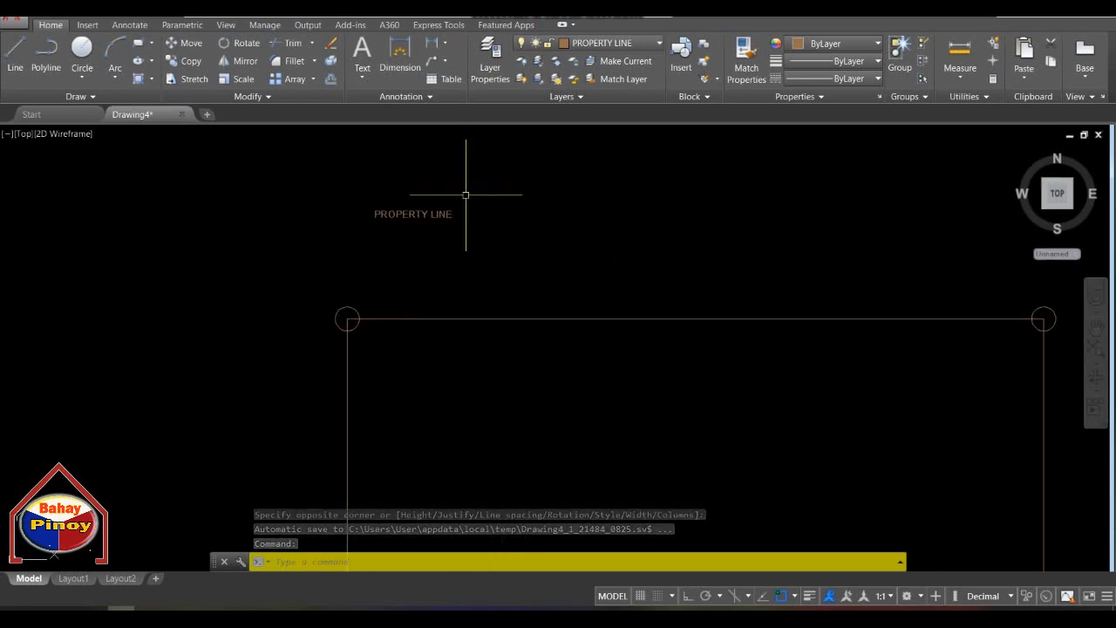
type("m")
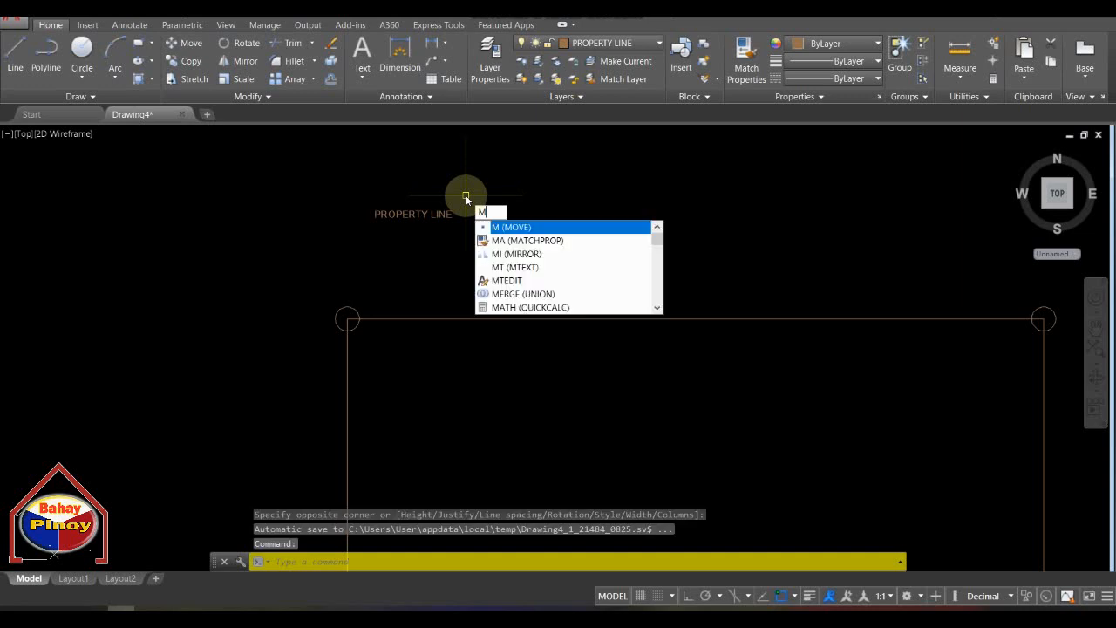
key("Return")
left_click(505, 181)
left_click(323, 246)
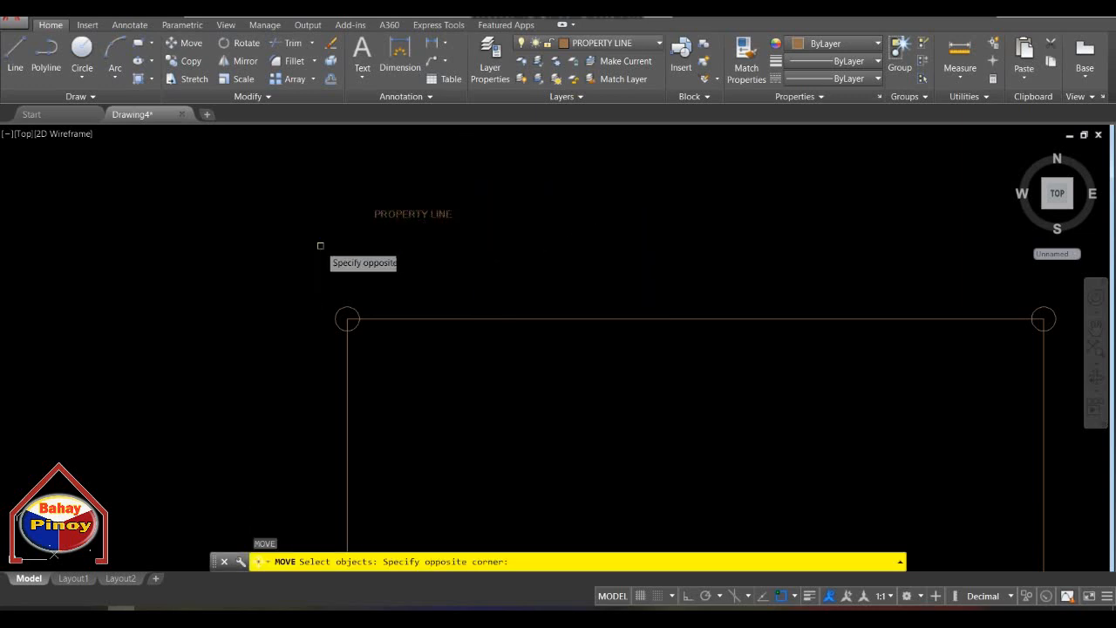
key("Return")
left_click(409, 218)
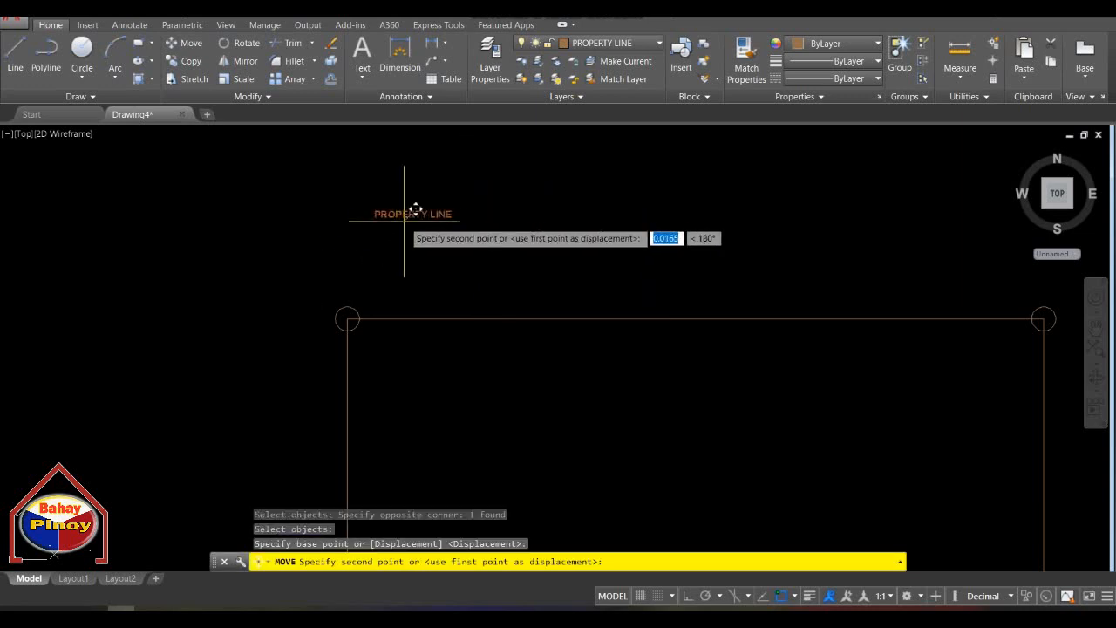
left_click(409, 290)
Nudge the PROPERTY LINE label slightly further down so it sits close above the upper boundary line.
scroll(391, 316, "up", 4)
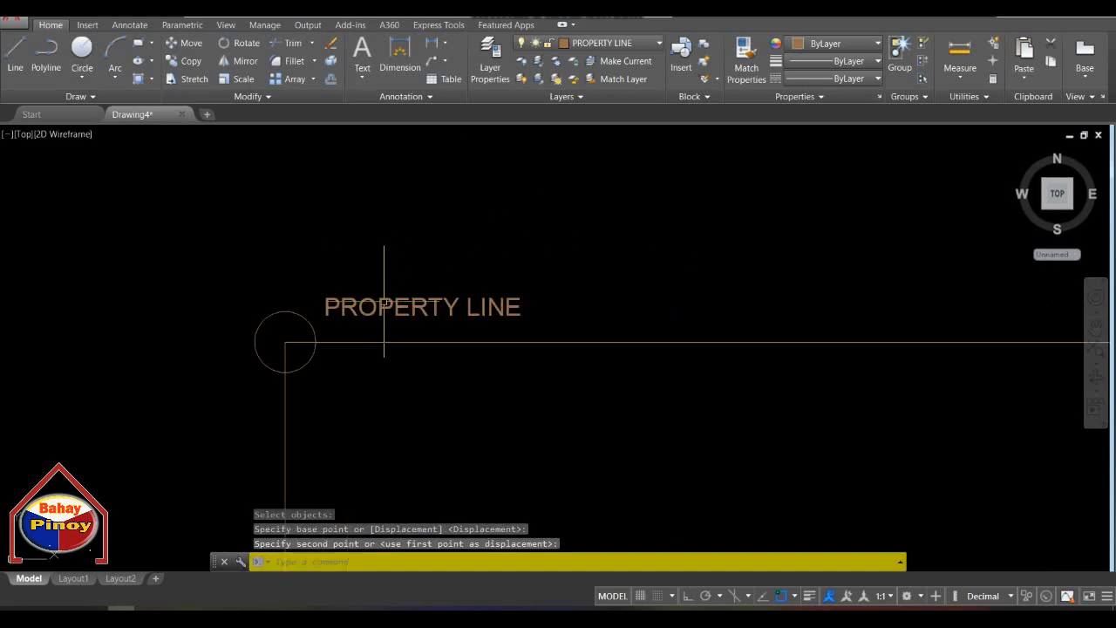
middle_click_drag(381, 299, 399, 219)
key("Return")
left_click(503, 207)
left_click(414, 257)
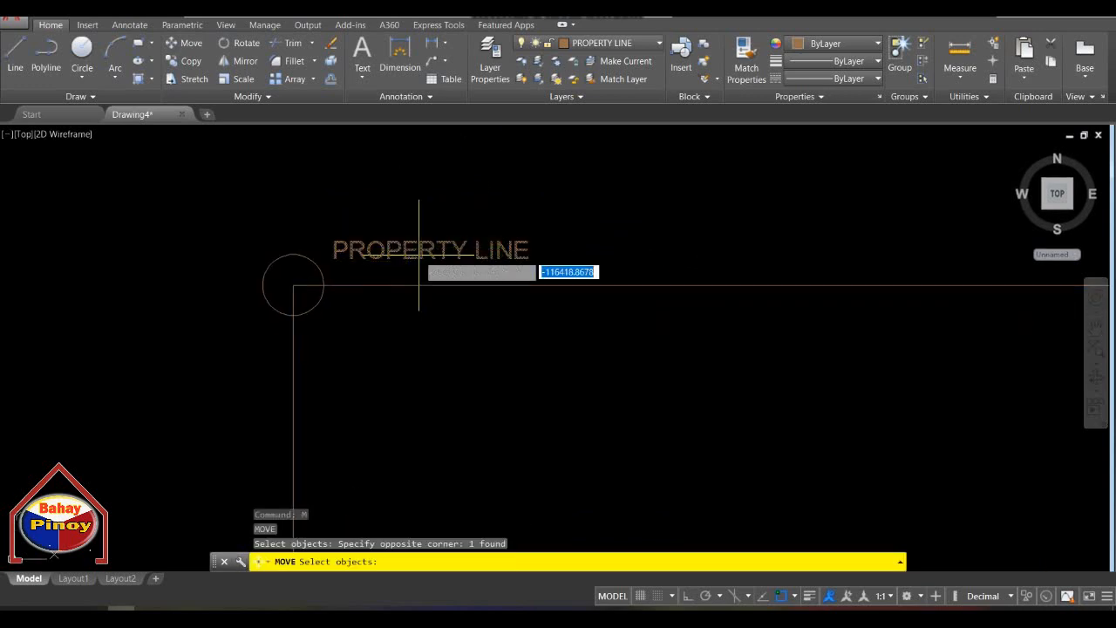
key("Return")
left_click(426, 248)
left_click(428, 262)
scroll(461, 304, "down", 3)
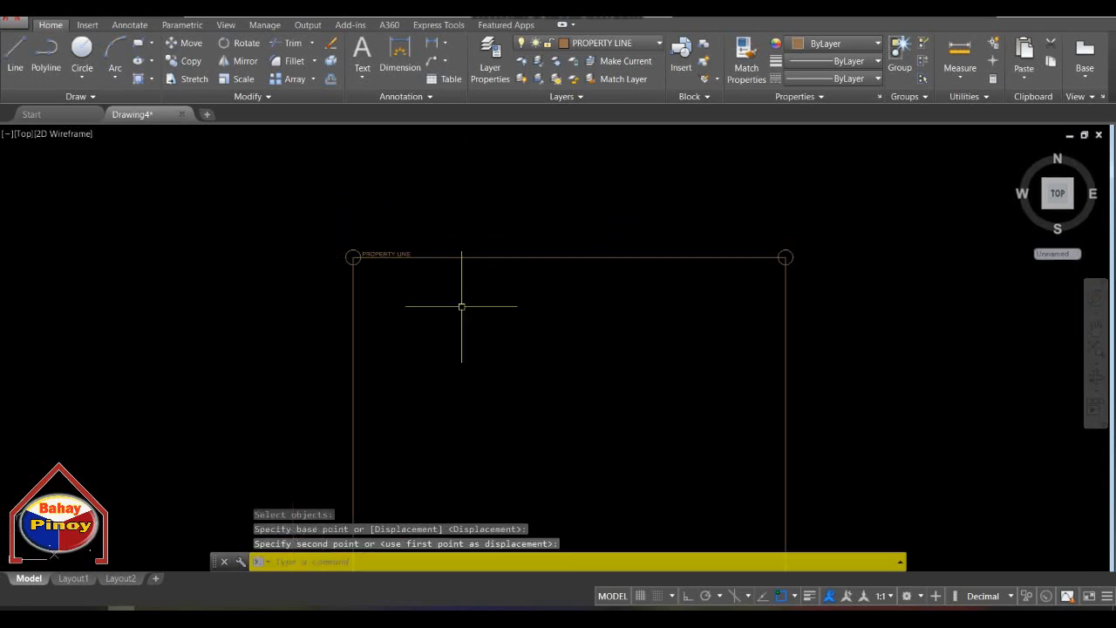
middle_click_drag(461, 305, 454, 219)
scroll(455, 227, "down", 4)
left_click(319, 165)
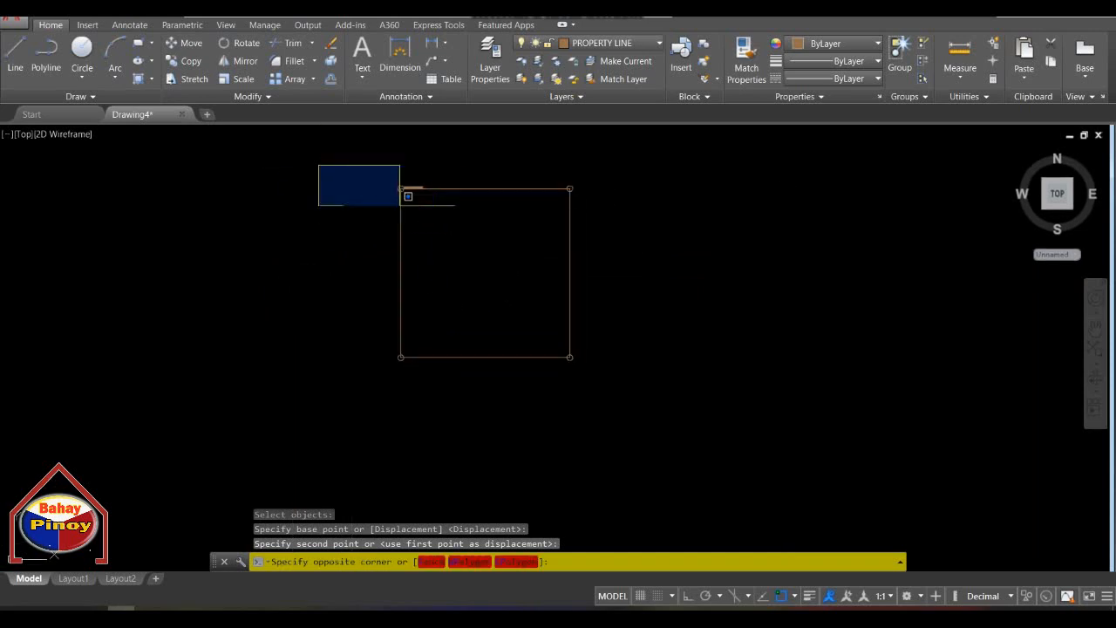
key("Escape")
key("Escape")
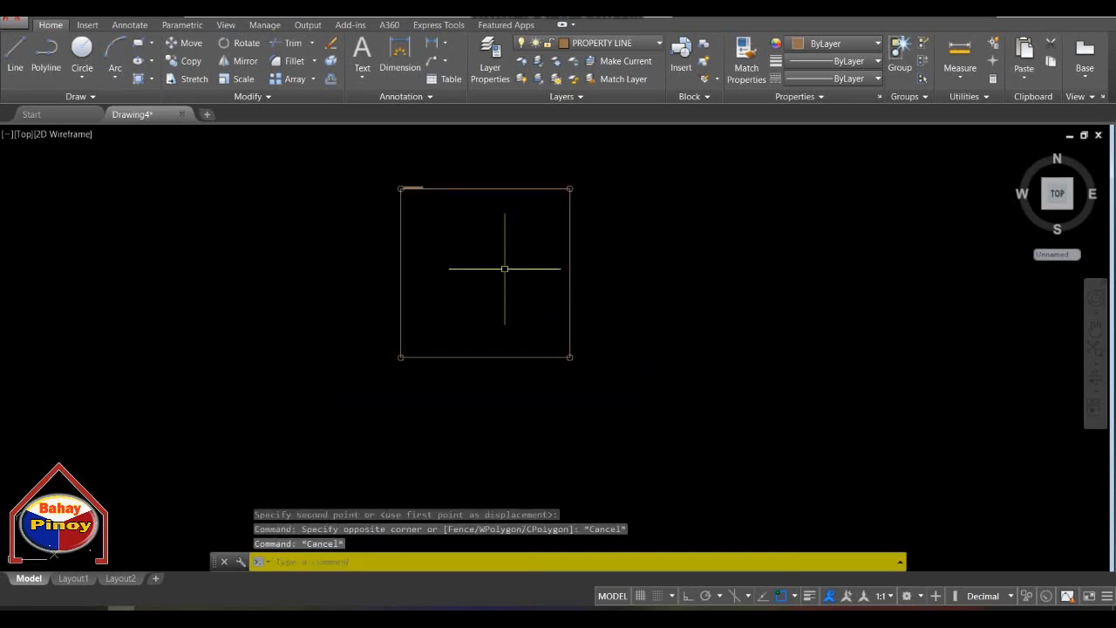
scroll(506, 267, "up", 2)
mouse_move(506, 267)
middle_mouse_down()
mouse_move(627, 318)
mouse_move(601, 310)
middle_mouse_up()
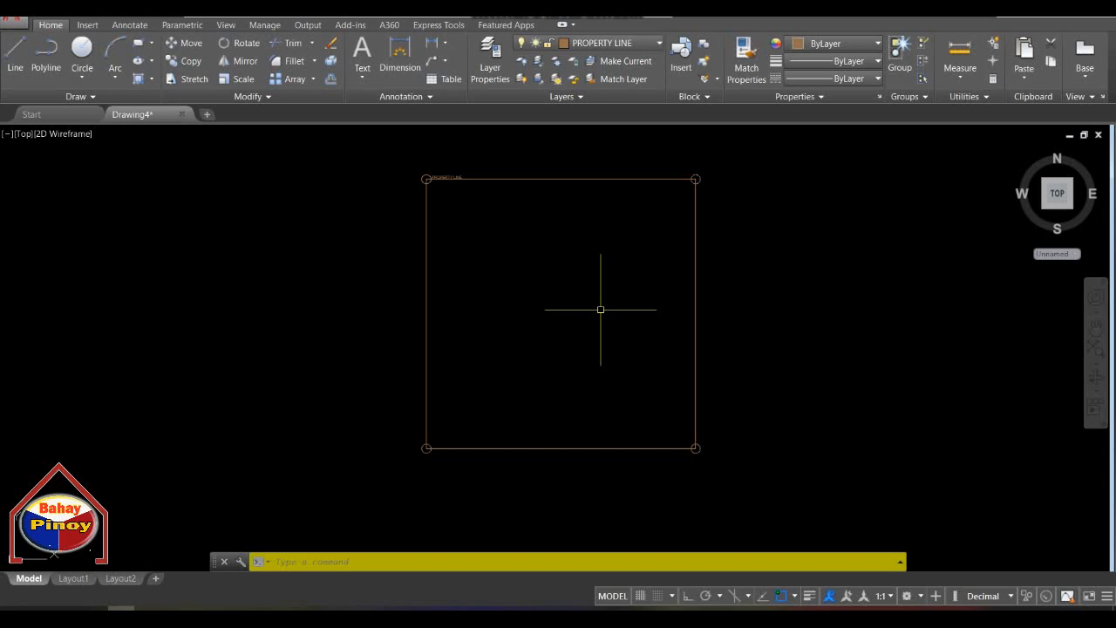
middle_click_drag(563, 311, 503, 272)
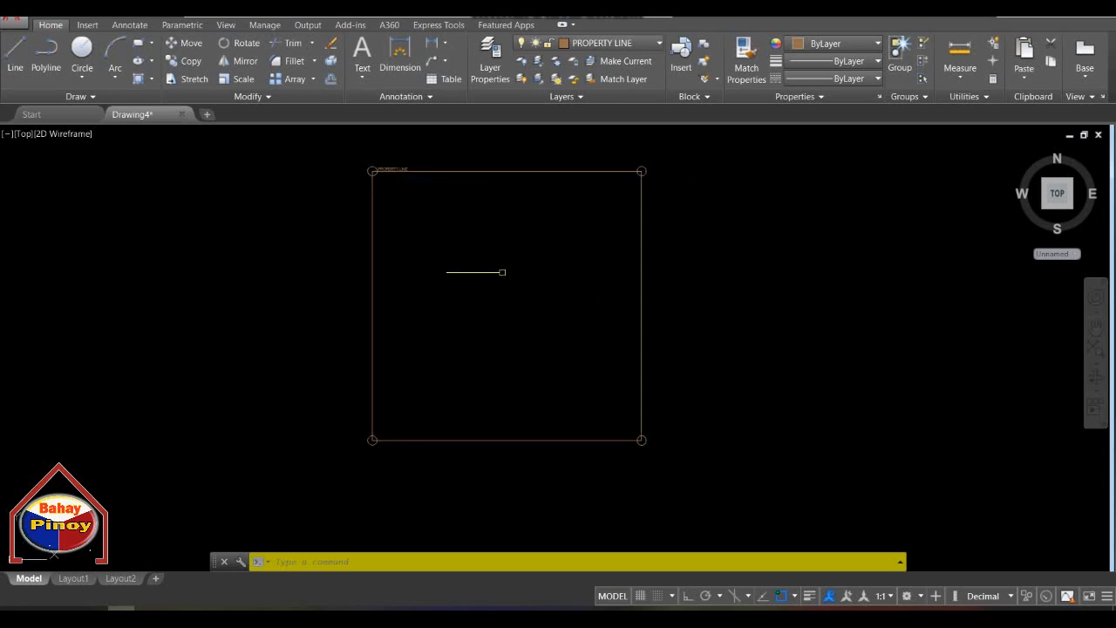
mouse_move(502, 227)
middle_mouse_down()
mouse_move(476, 219)
mouse_move(479, 238)
mouse_move(440, 227)
middle_mouse_up()
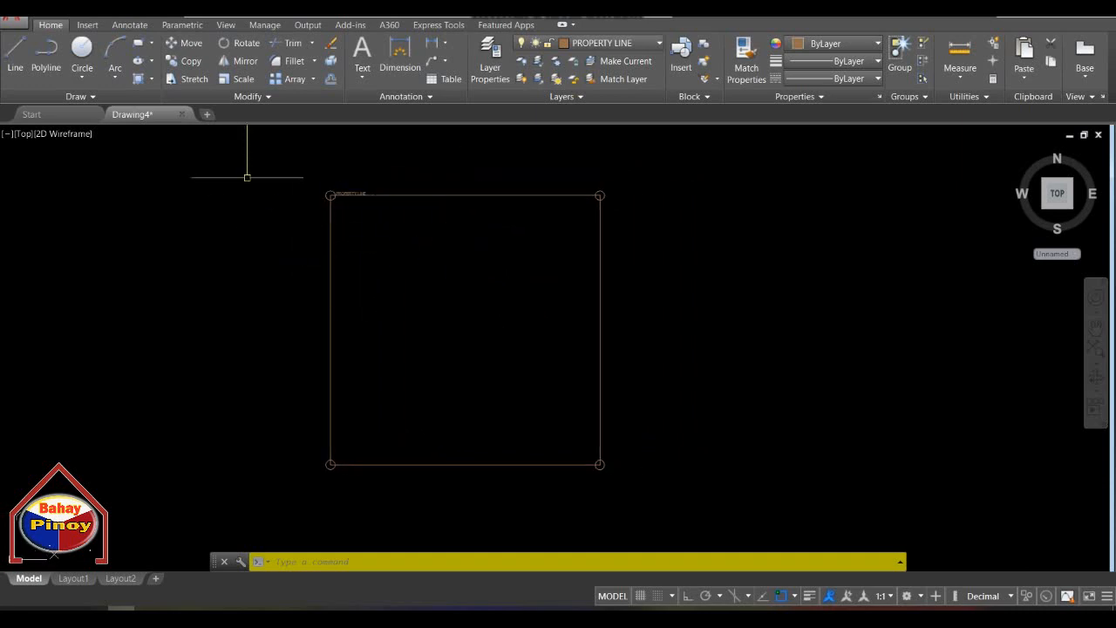
left_click(247, 159)
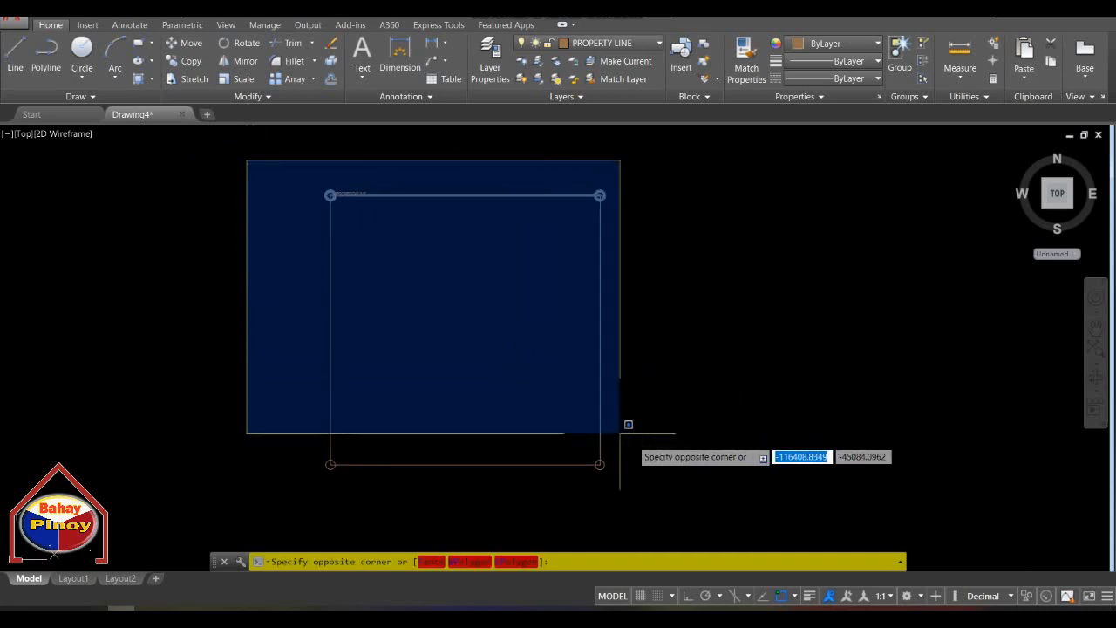
key("Escape")
middle_click_drag(523, 329, 575, 319)
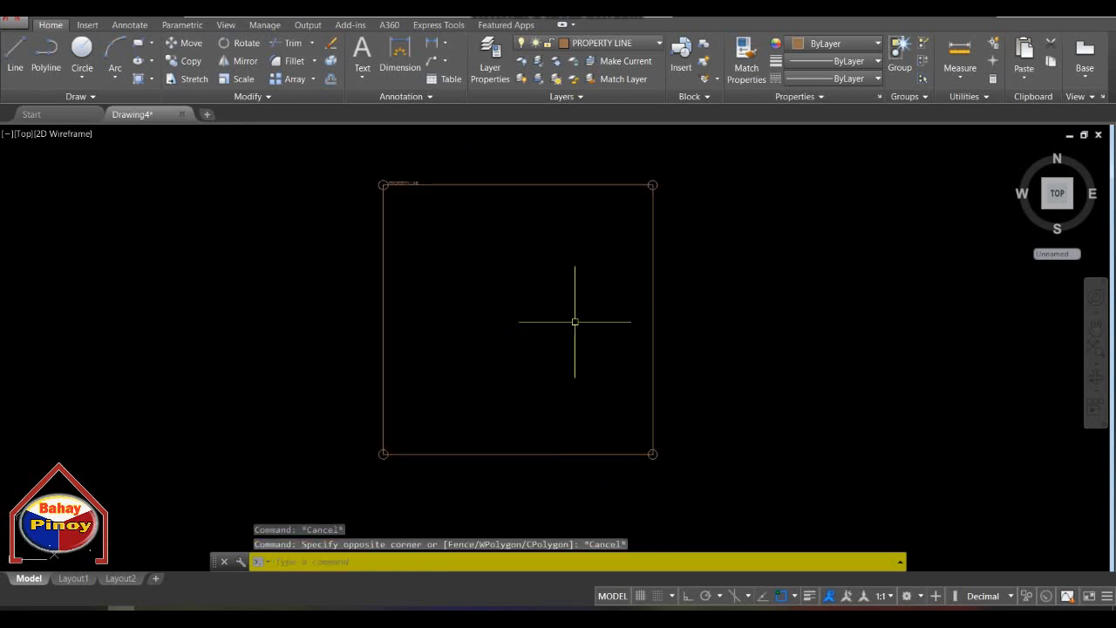
scroll(575, 320, "down", 2)
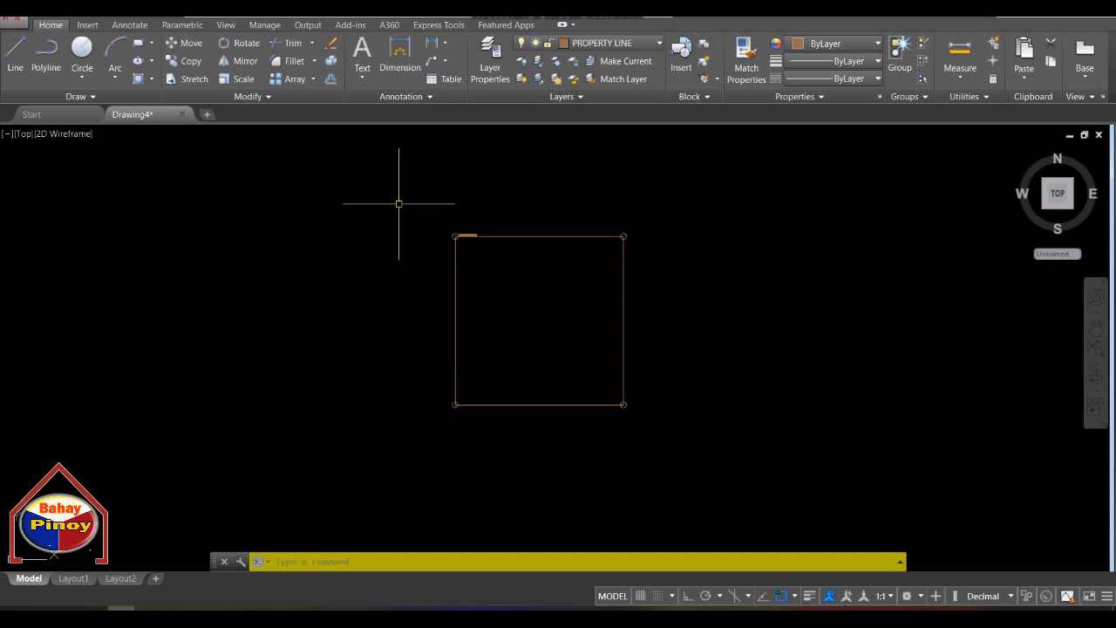
scroll(458, 244, "up", 2)
mouse_move(494, 273)
middle_mouse_down()
mouse_move(401, 247)
mouse_move(450, 283)
middle_mouse_up()
scroll(403, 236, "up", 2)
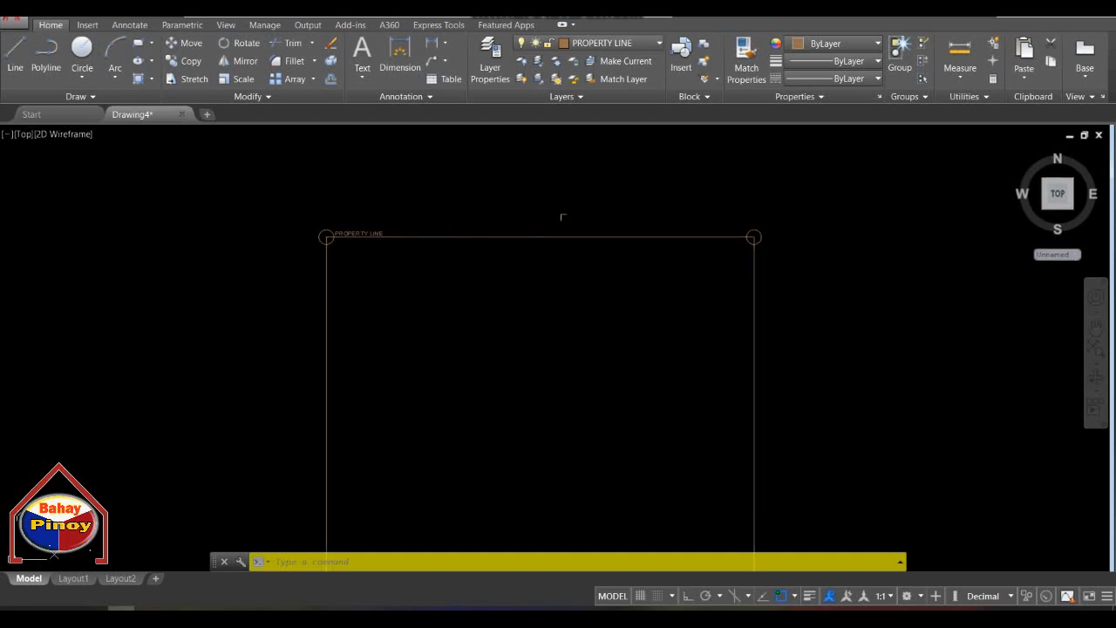
left_click(575, 213)
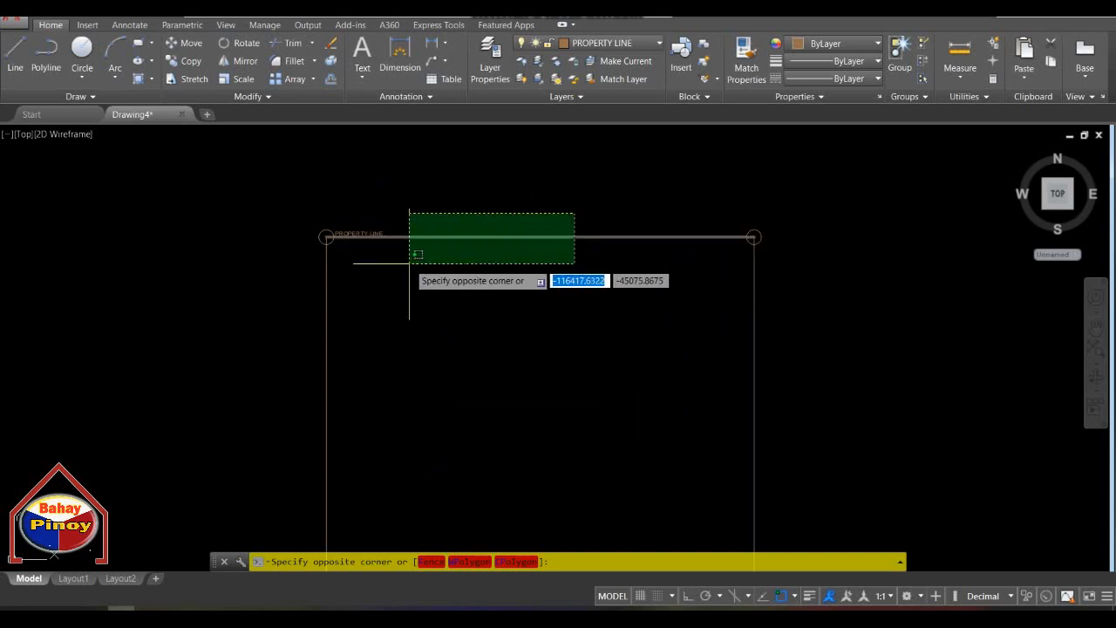
key("Escape")
key("Escape")
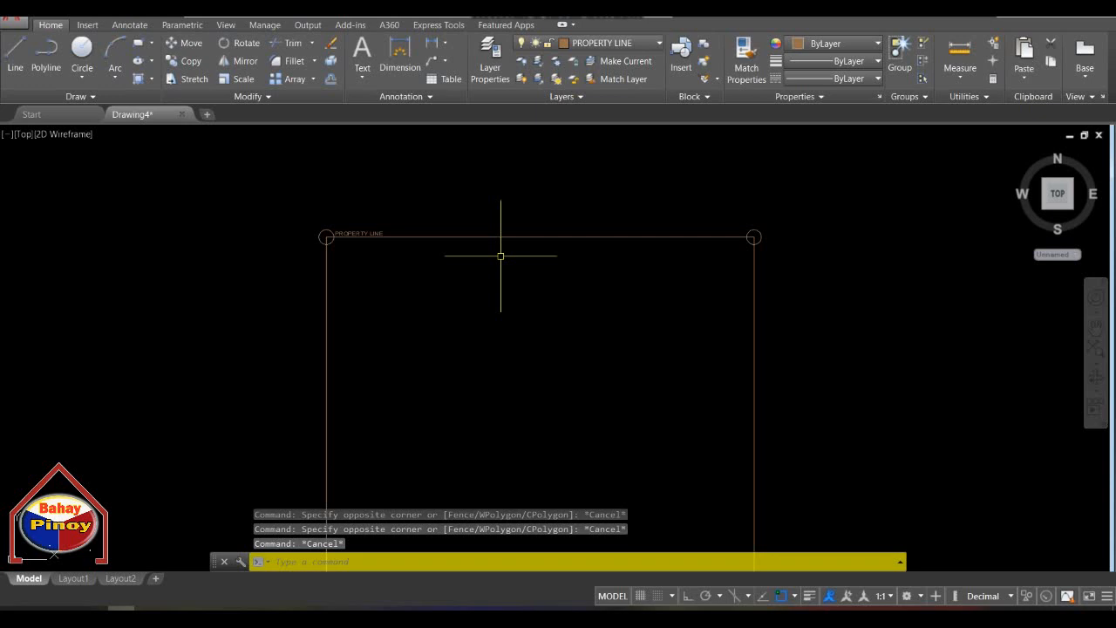
Offset the lot's upper boundary line 1.5 toward the inside of the lot.
type("o")
key("Return")
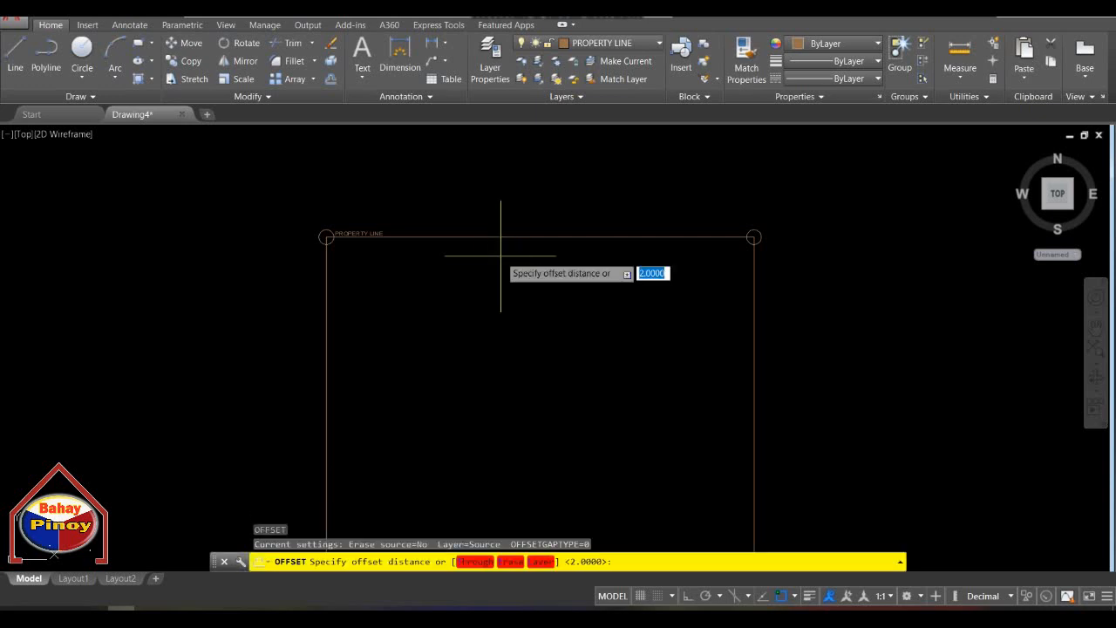
type("2")
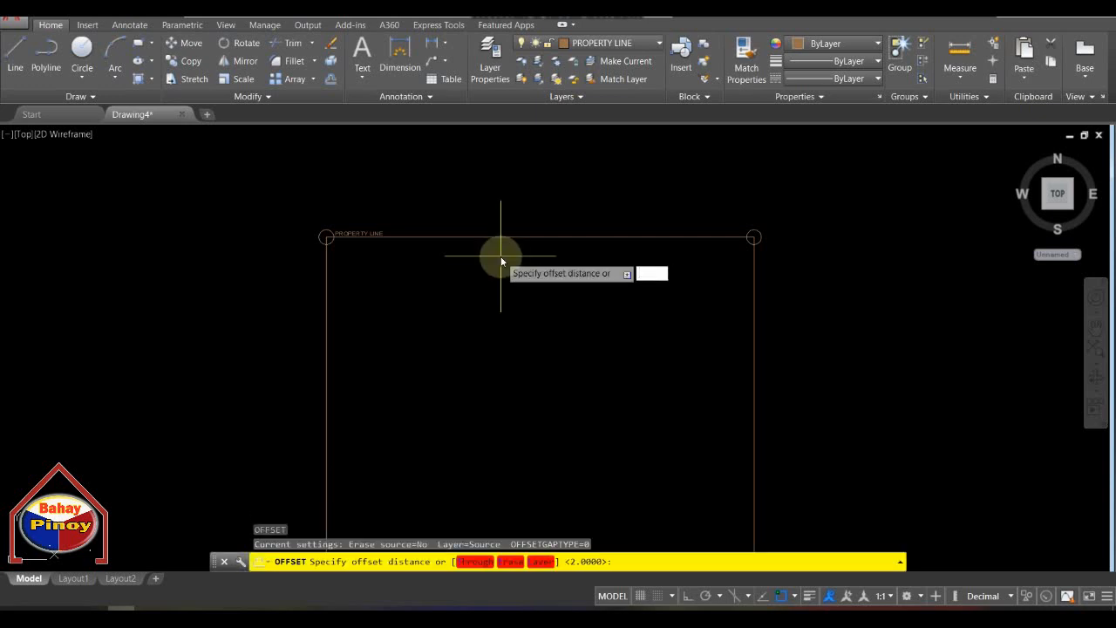
type("1.5")
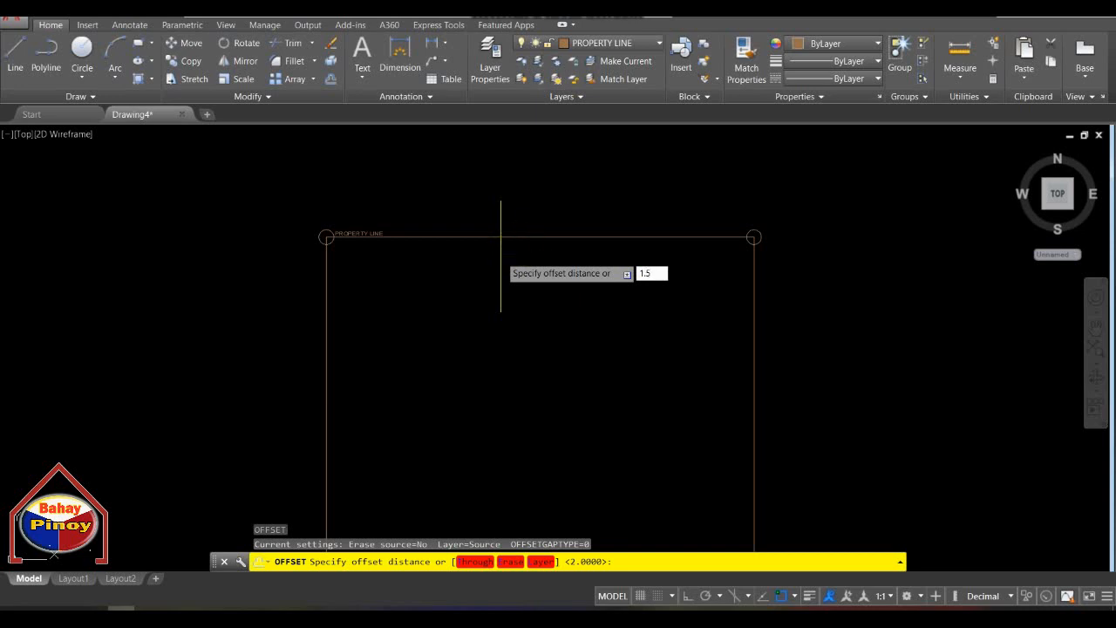
key("Return")
left_click(533, 237)
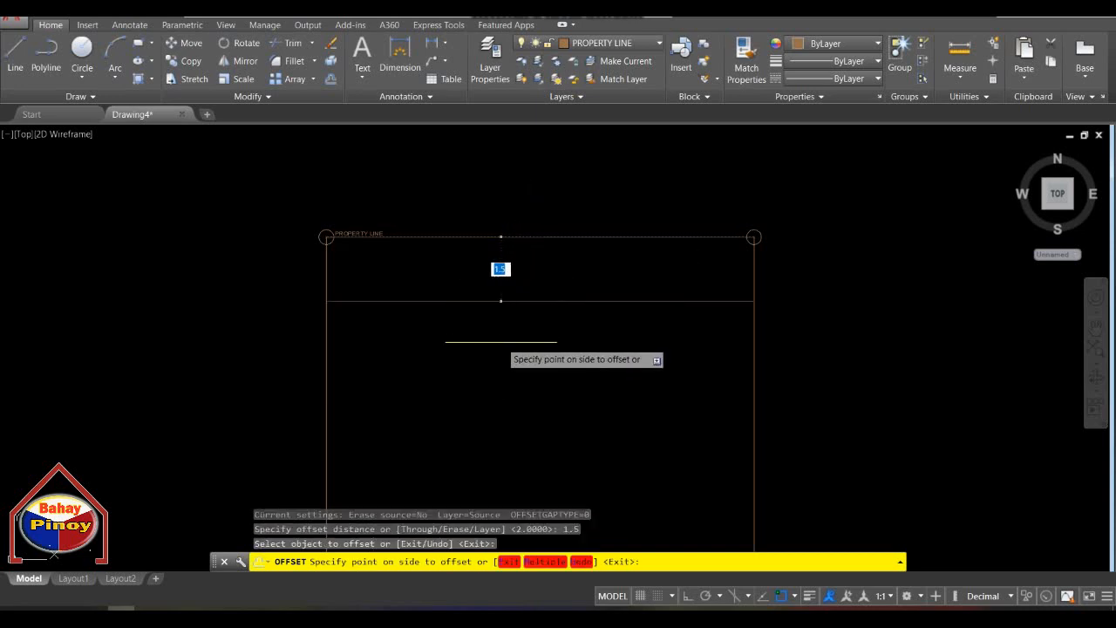
left_click(499, 336)
key("Return")
Offset the lot's left boundary line 1.5 toward the inside of the lot.
scroll(494, 323, "down", 2)
middle_click_drag(494, 324, 504, 220)
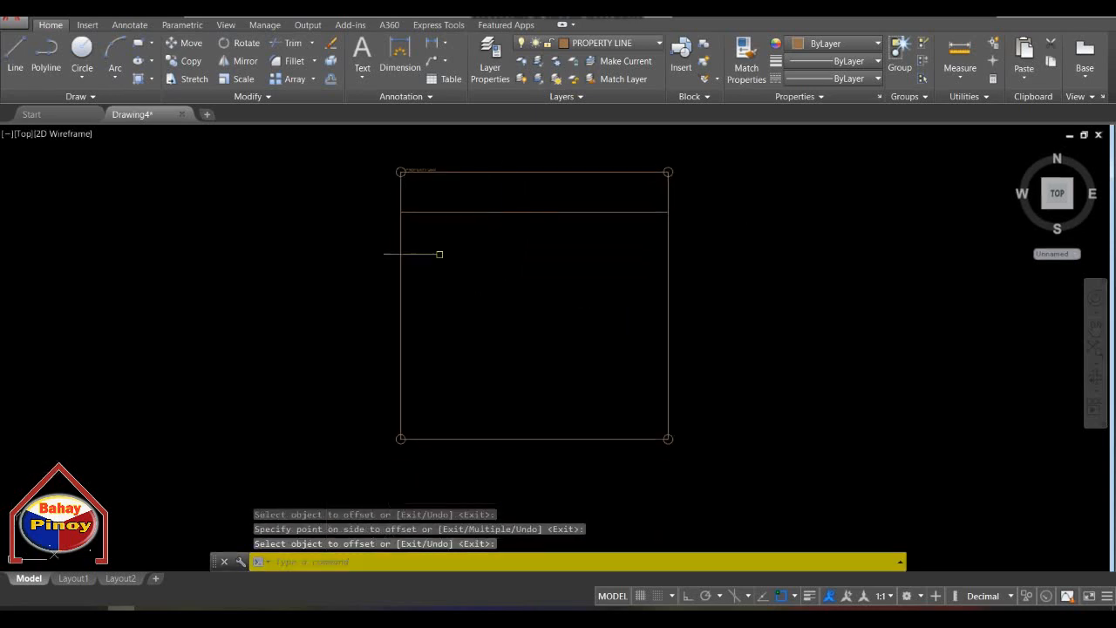
middle_click_drag(439, 252, 506, 274)
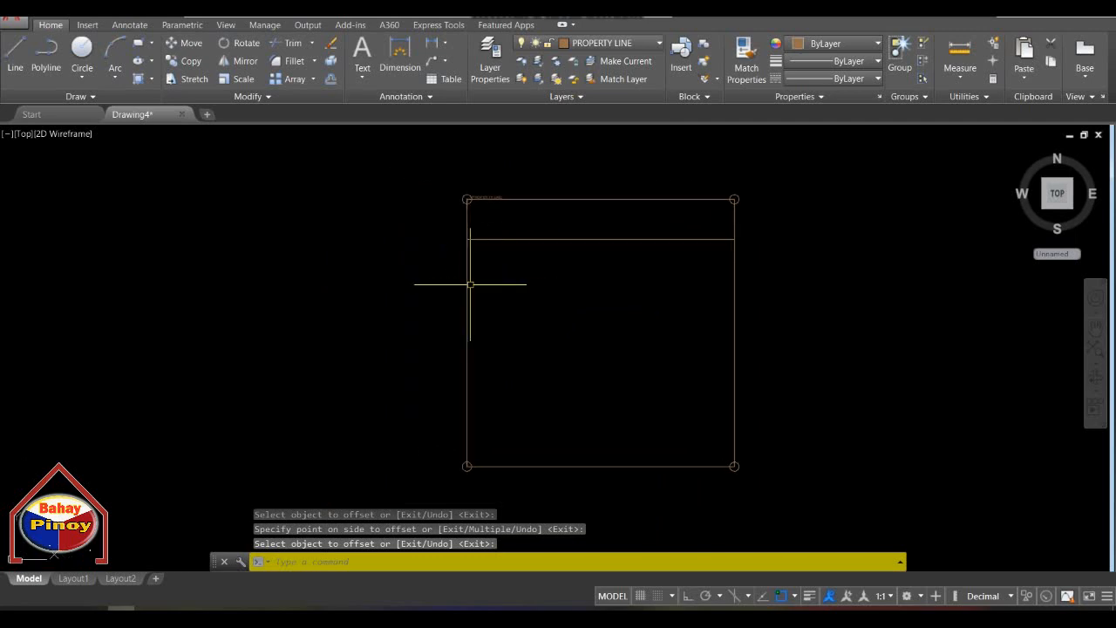
type("o")
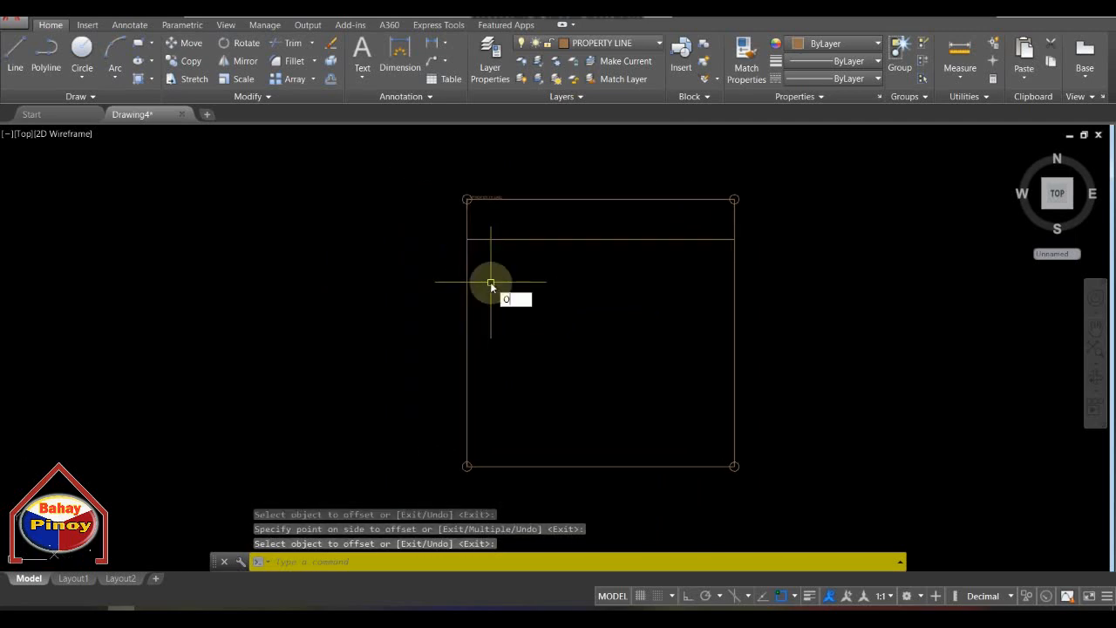
key("Return")
type("1.5")
key("Return")
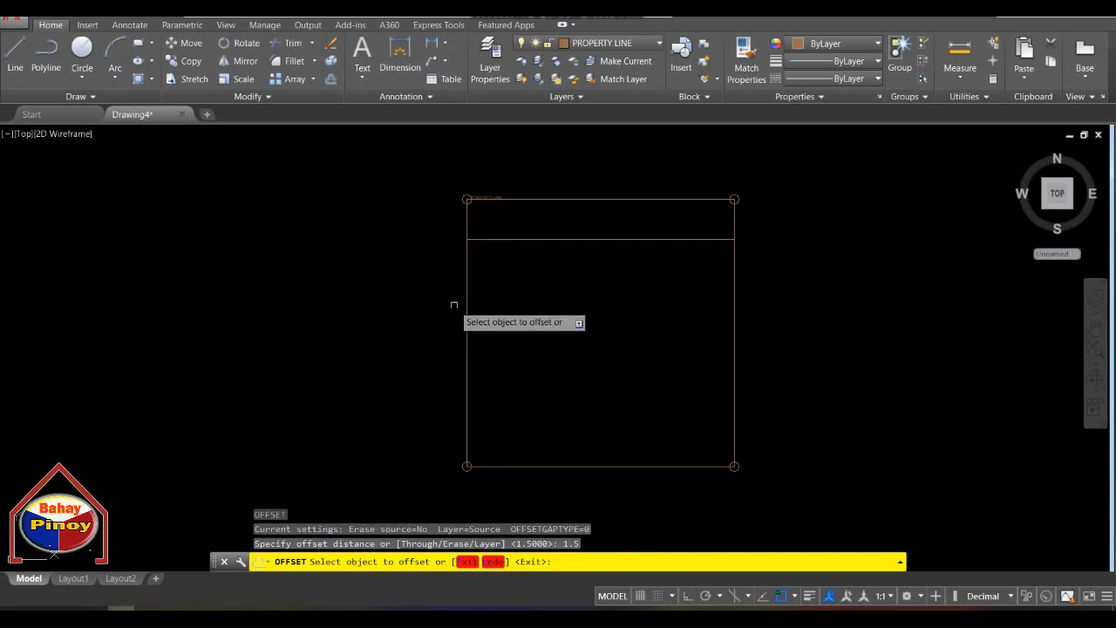
left_click(468, 314)
left_click(524, 292)
key("Return")
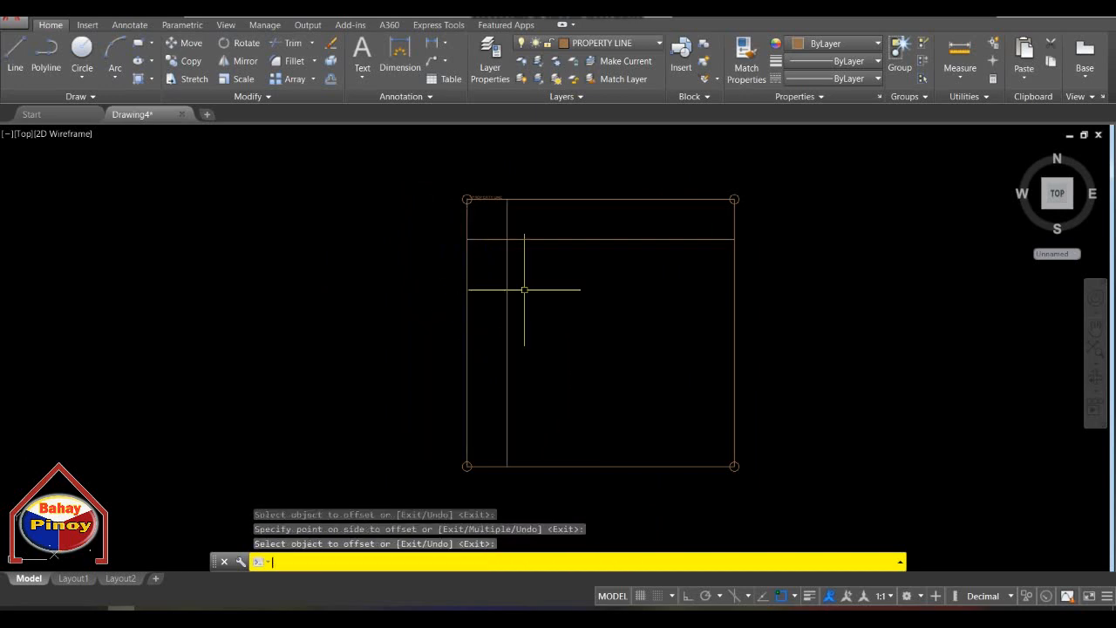
Offset the lot's right boundary line 1.5 toward the inside of the lot.
scroll(523, 288, "down", 3)
scroll(589, 299, "up", 3)
middle_click_drag(588, 299, 573, 264)
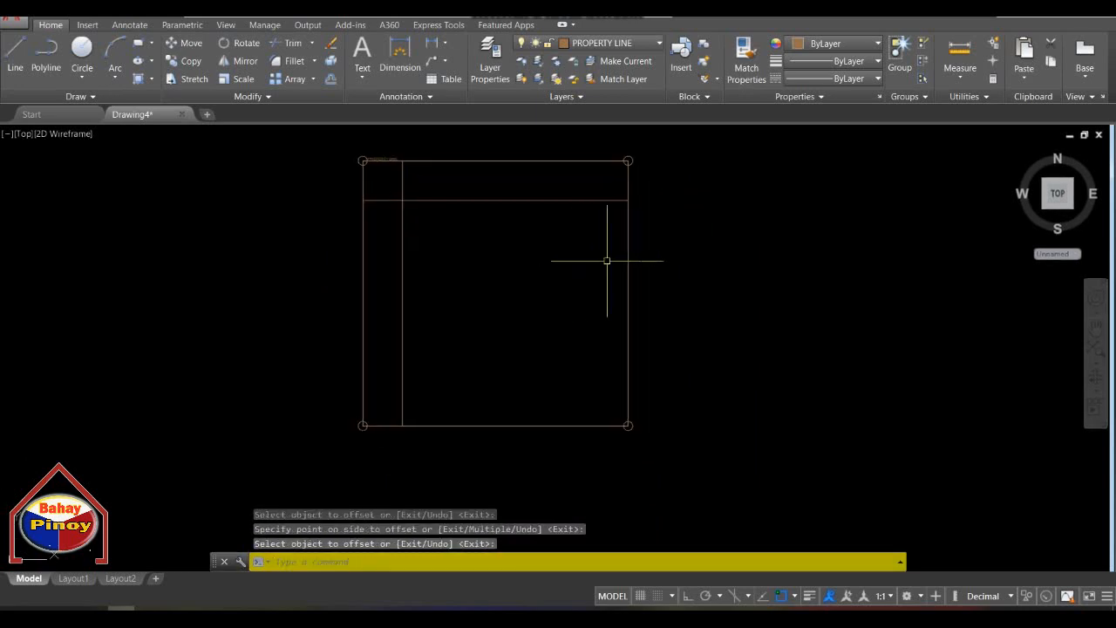
type("o")
key("Return")
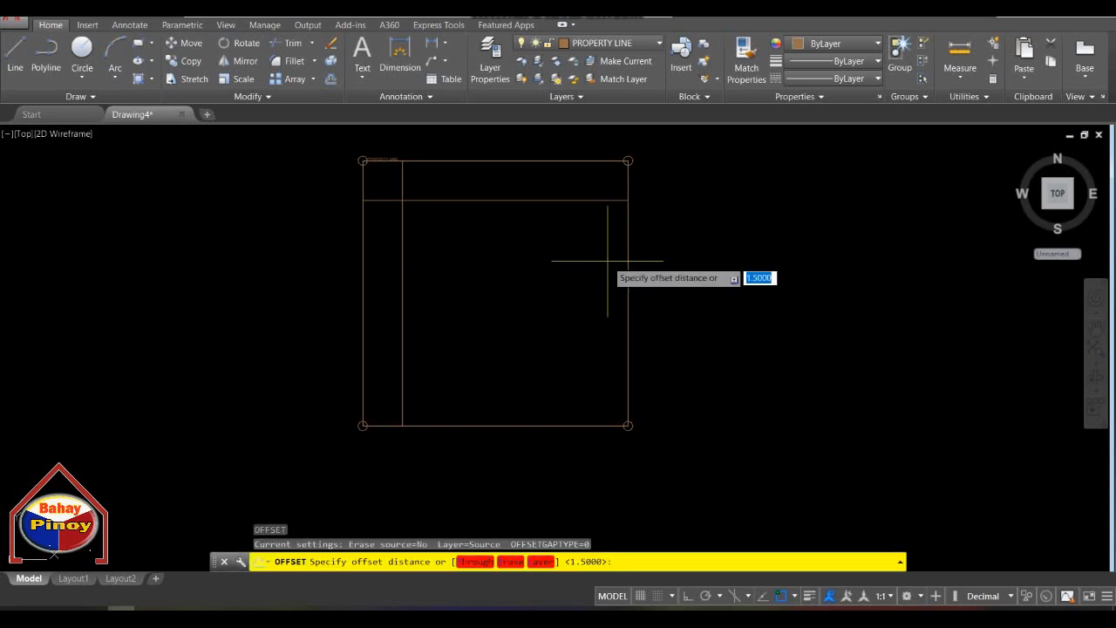
type("1.5")
key("Return")
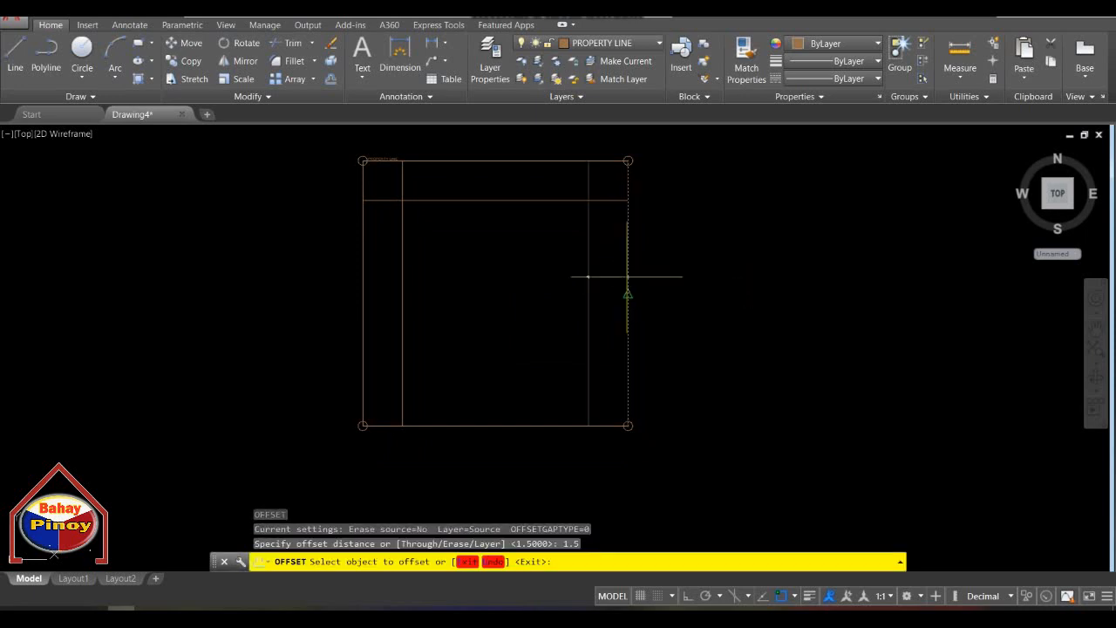
left_click(627, 273)
left_click(574, 256)
key("Return")
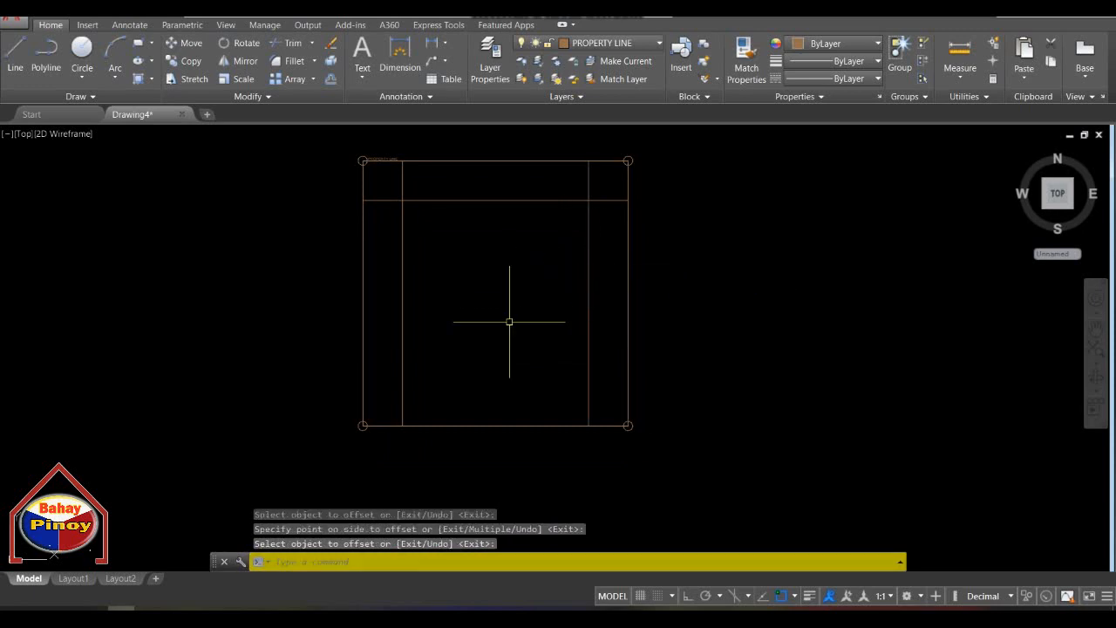
mouse_move(515, 328)
middle_mouse_down()
mouse_move(548, 306)
mouse_move(586, 344)
mouse_move(516, 365)
mouse_move(537, 384)
middle_mouse_up()
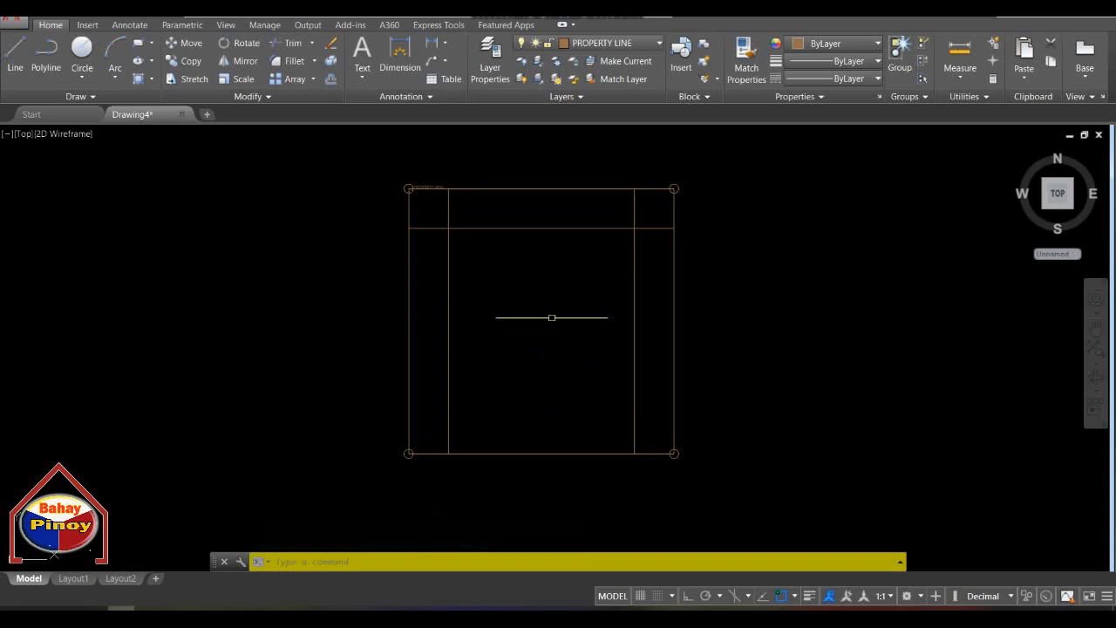
mouse_move(521, 369)
middle_mouse_down()
mouse_move(511, 396)
mouse_move(485, 405)
middle_mouse_up()
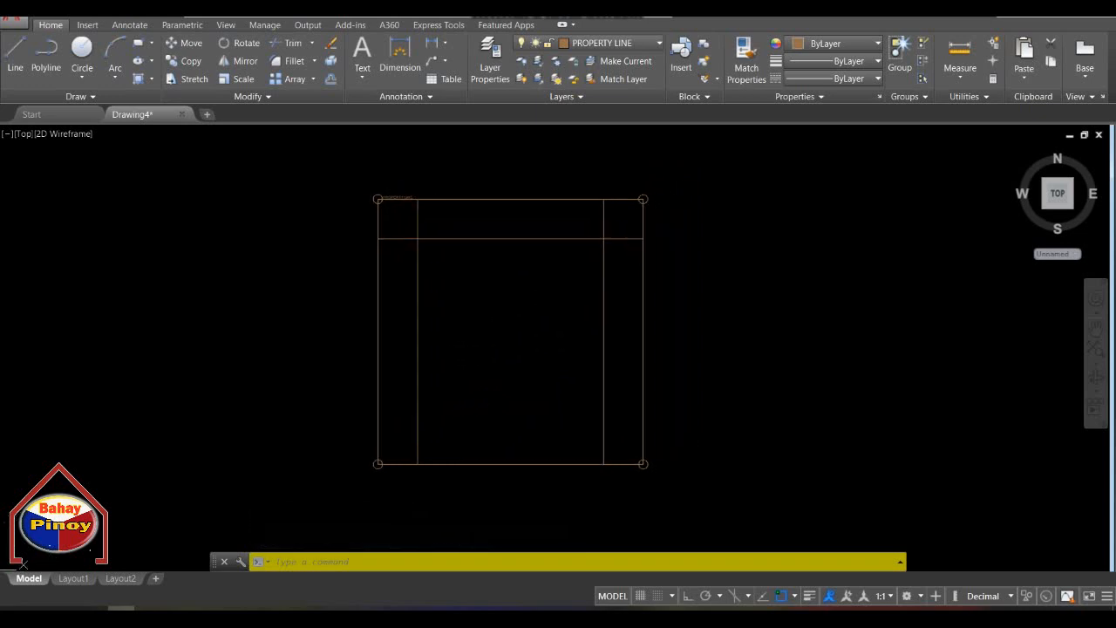
left_click(344, 164)
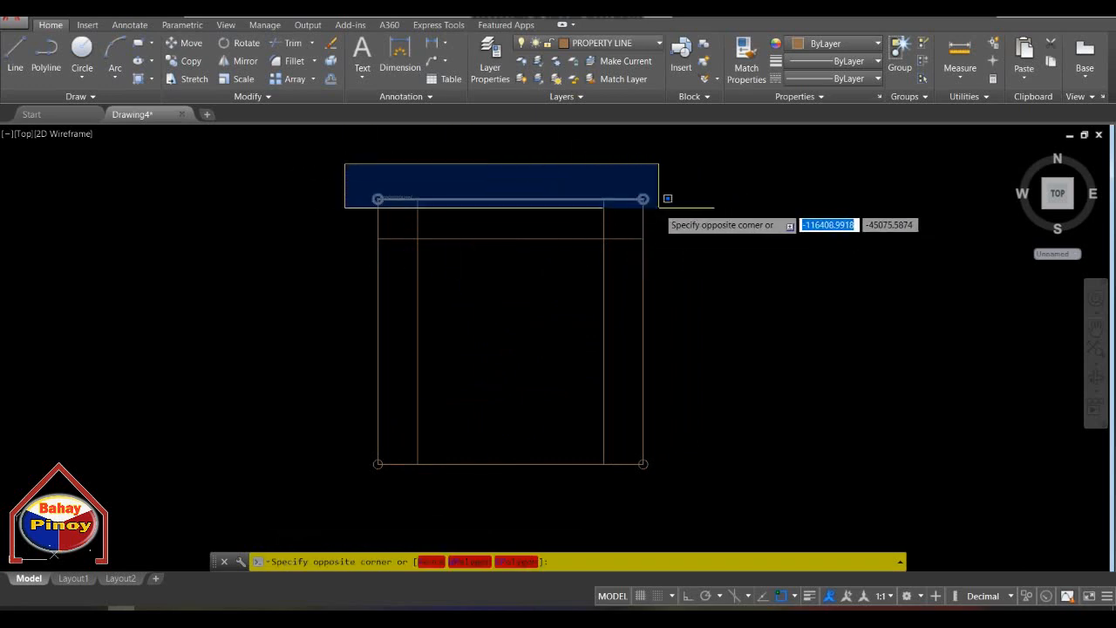
key("Escape")
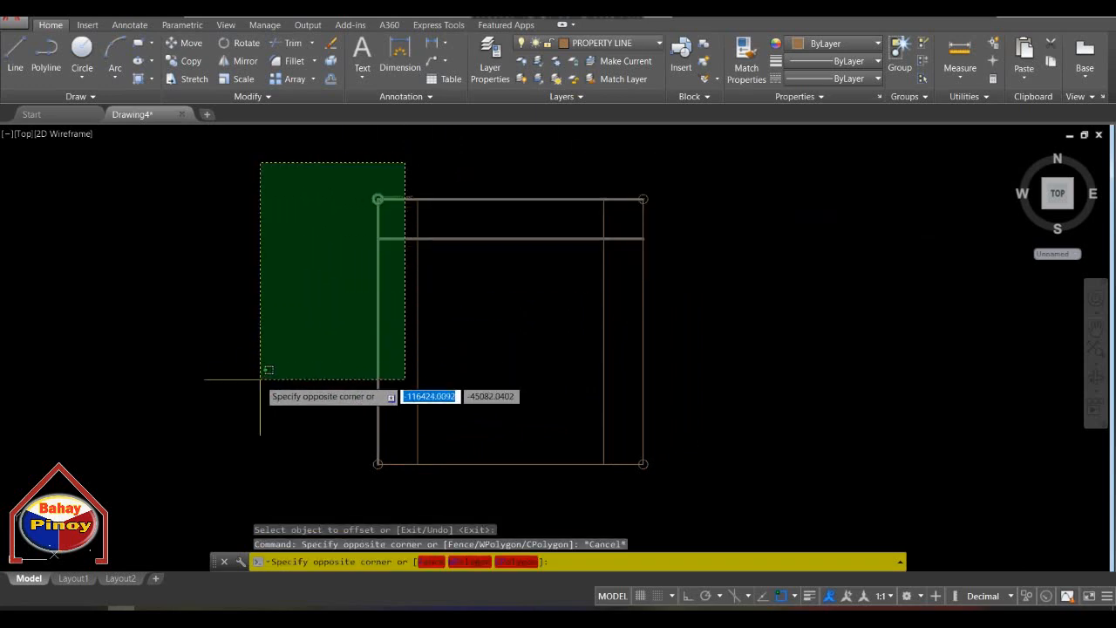
key("Escape")
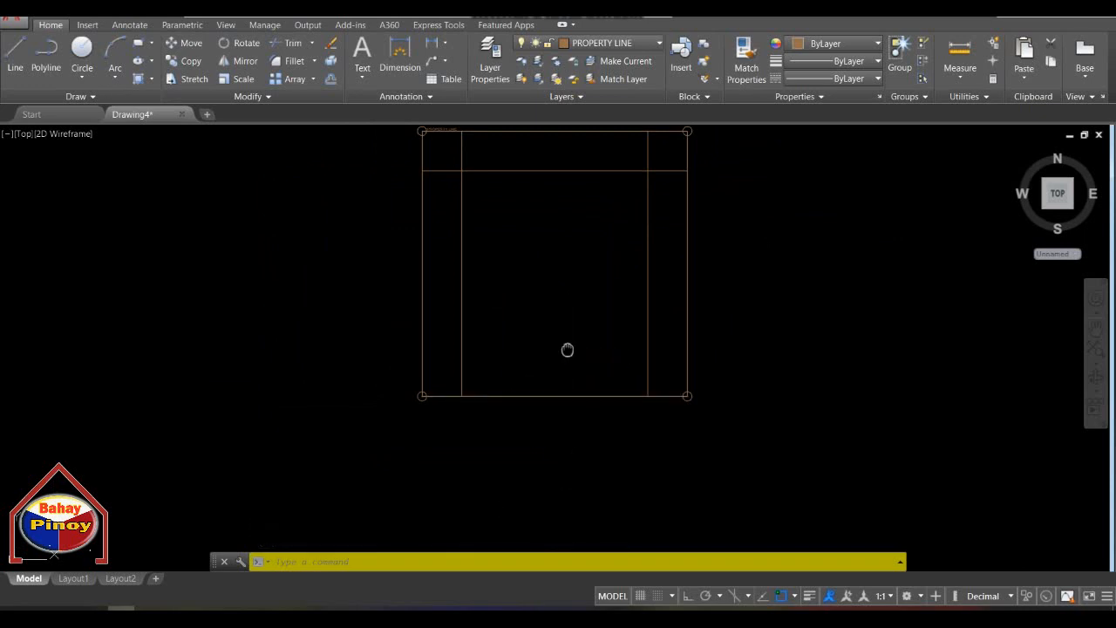
middle_click_drag(568, 350, 518, 380)
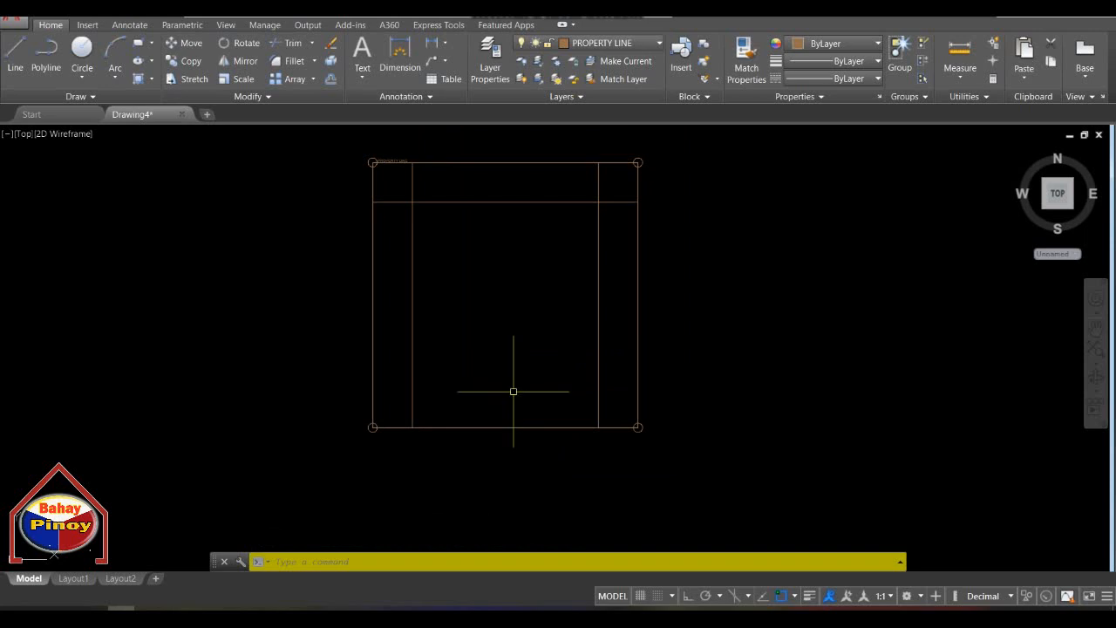
type("o")
key("Return")
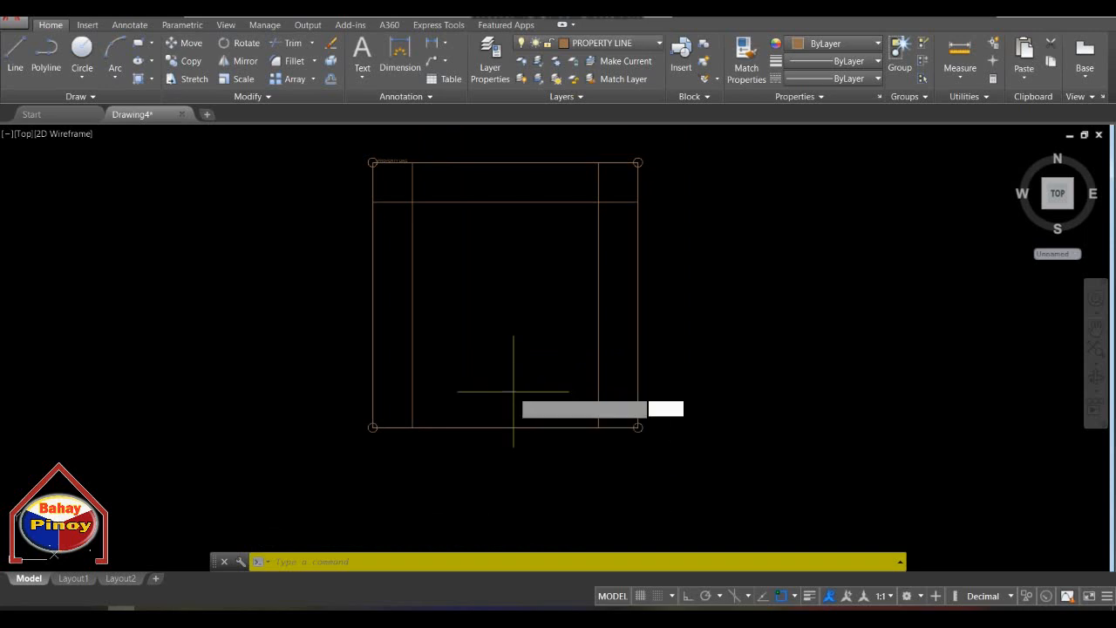
key("Escape")
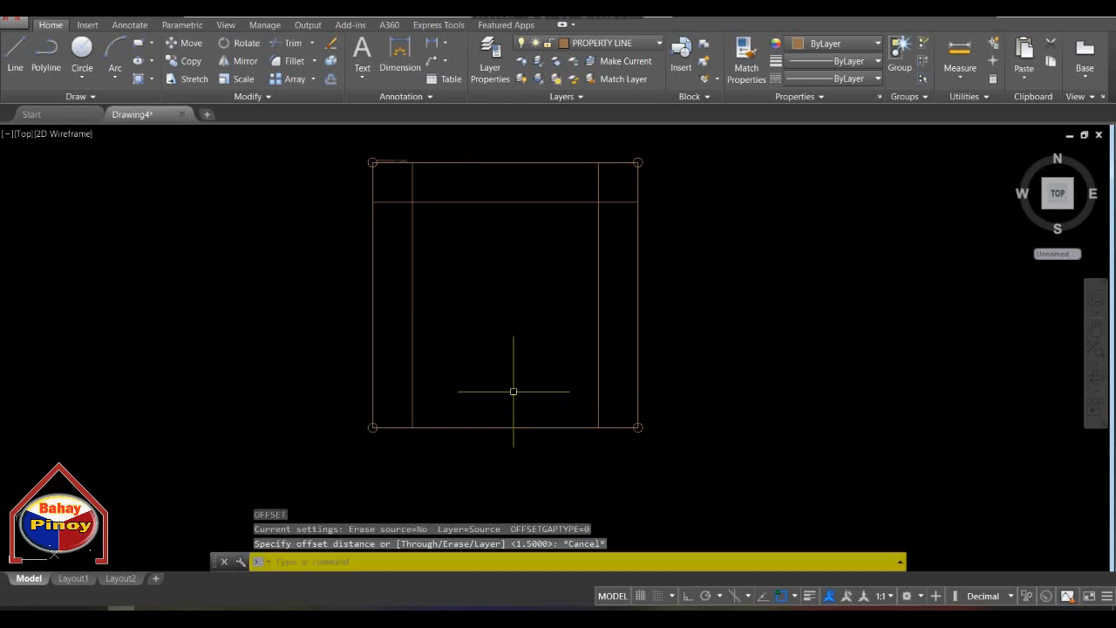
Offset the lot's lower boundary line 2.5 toward the inside of the lot.
middle_click_drag(512, 387, 561, 363)
type("o")
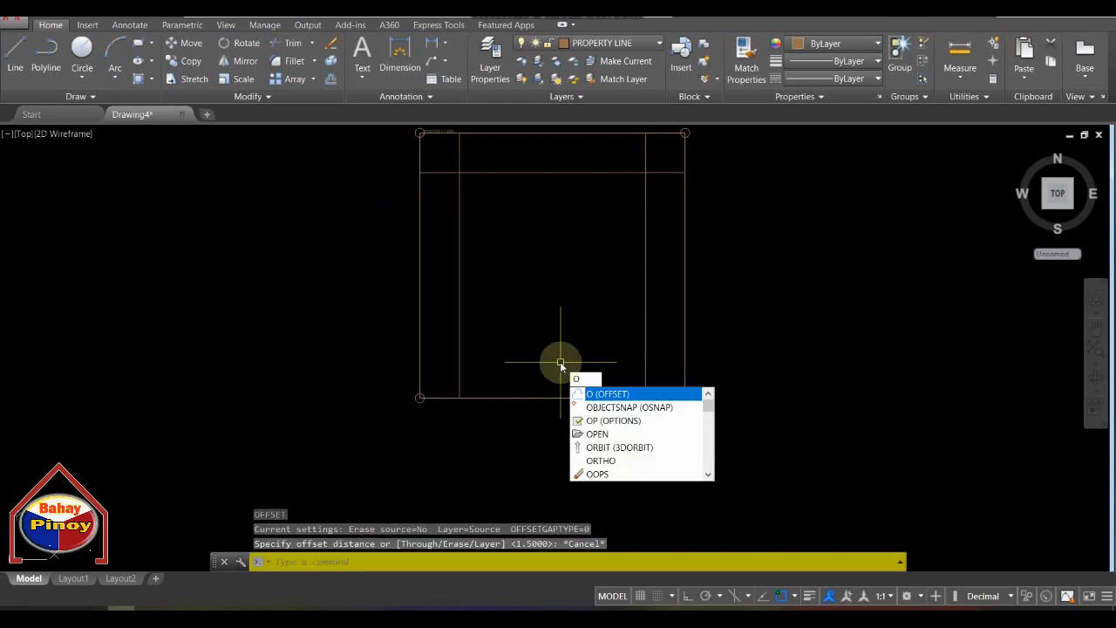
key("Return")
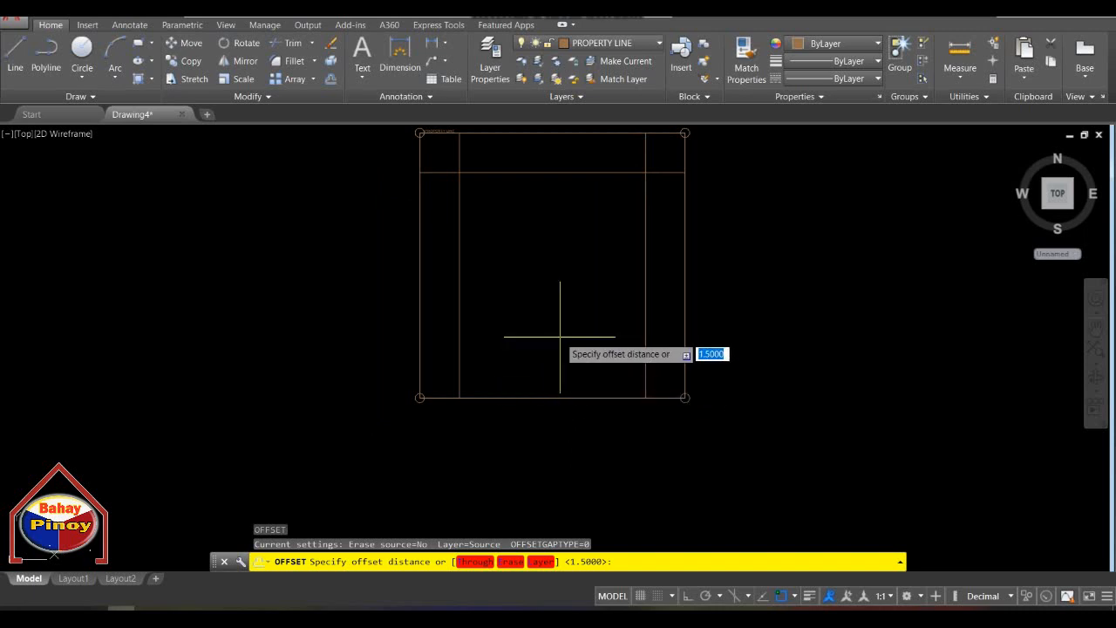
type("2.5")
key("Return")
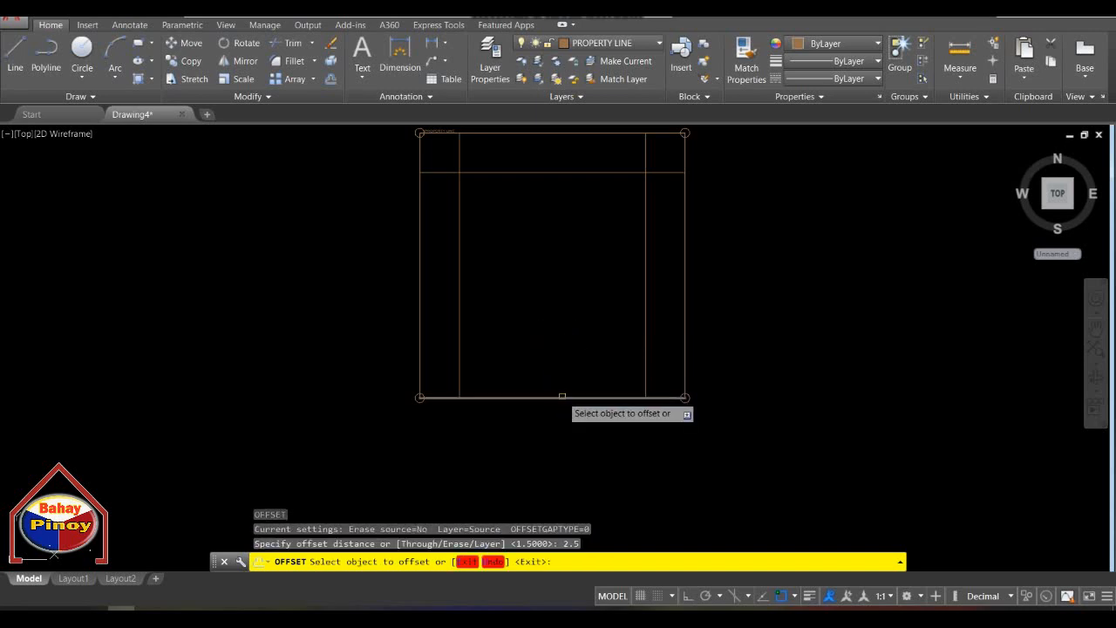
left_click(562, 397)
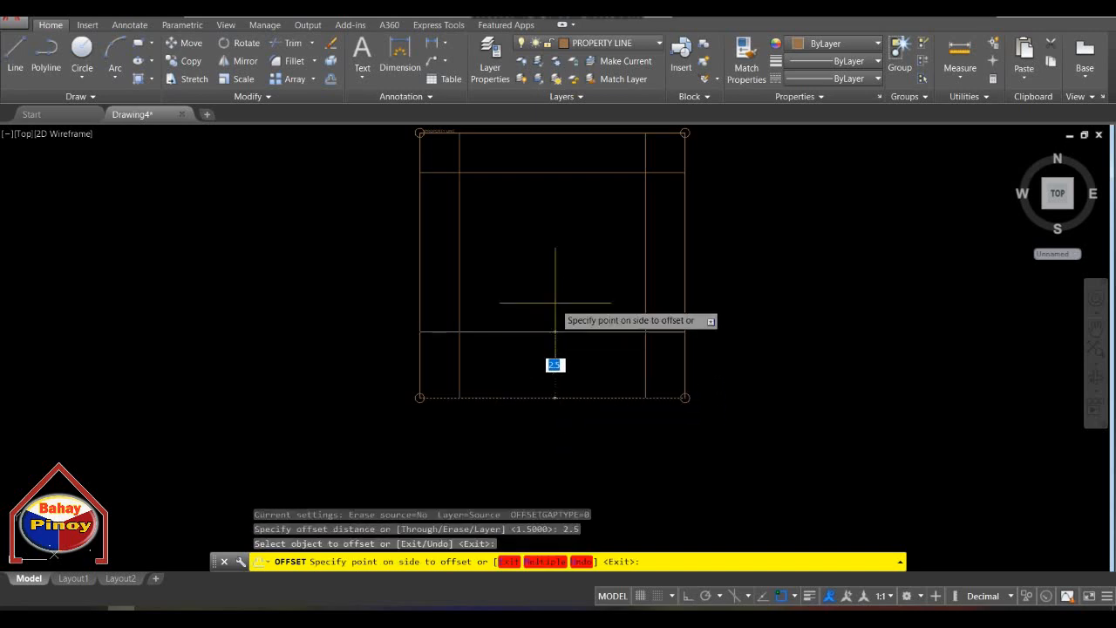
left_click(555, 303)
key("Return")
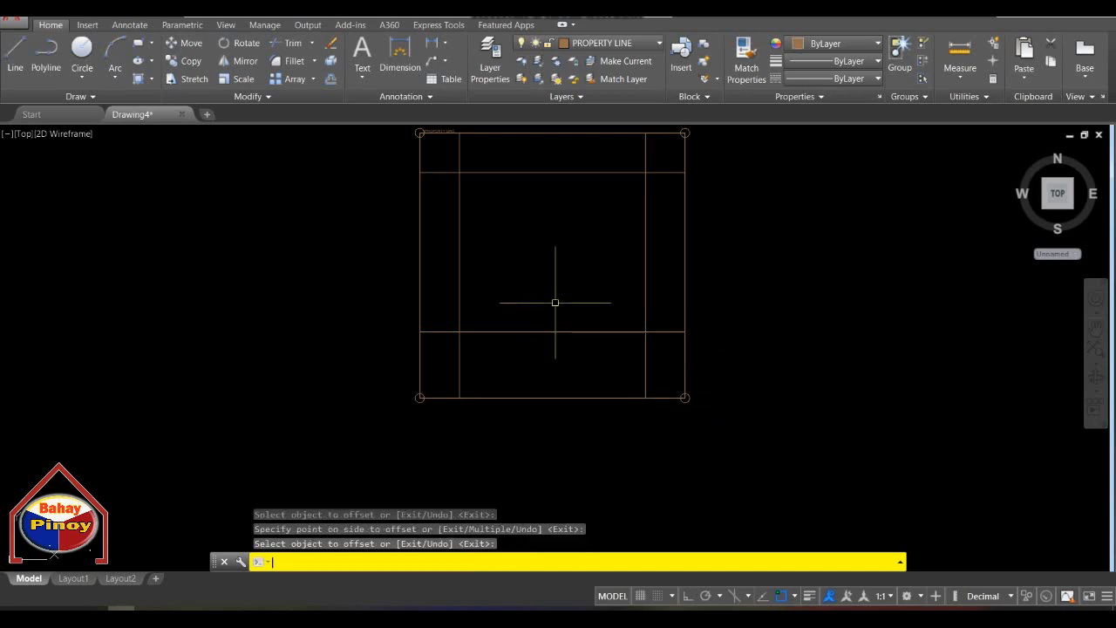
middle_click_drag(509, 264, 445, 331)
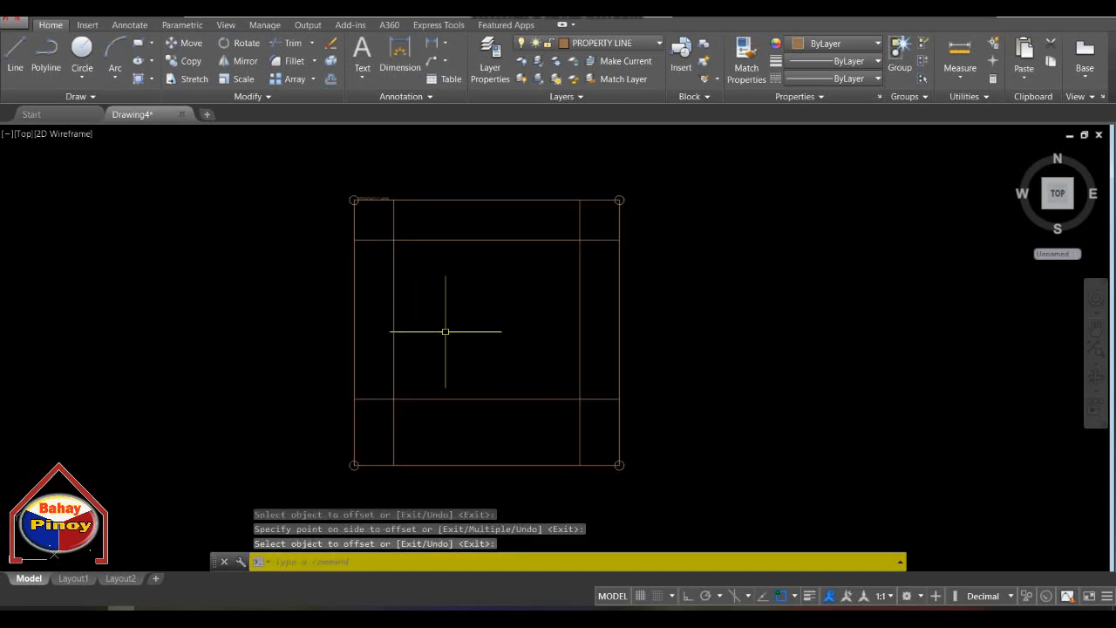
left_click(377, 231)
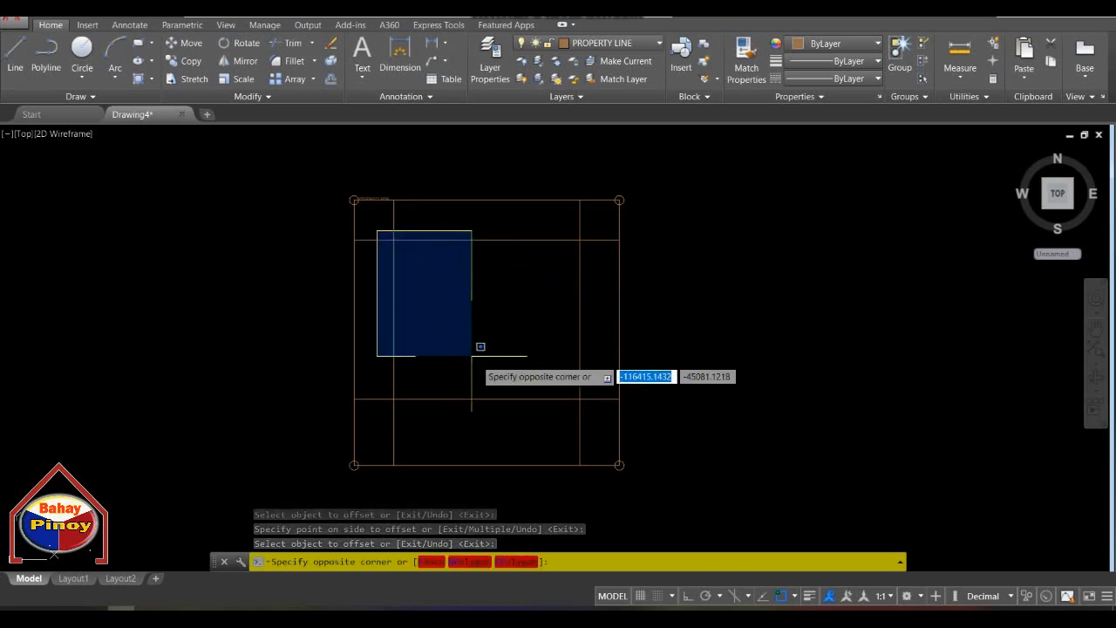
left_click(605, 400)
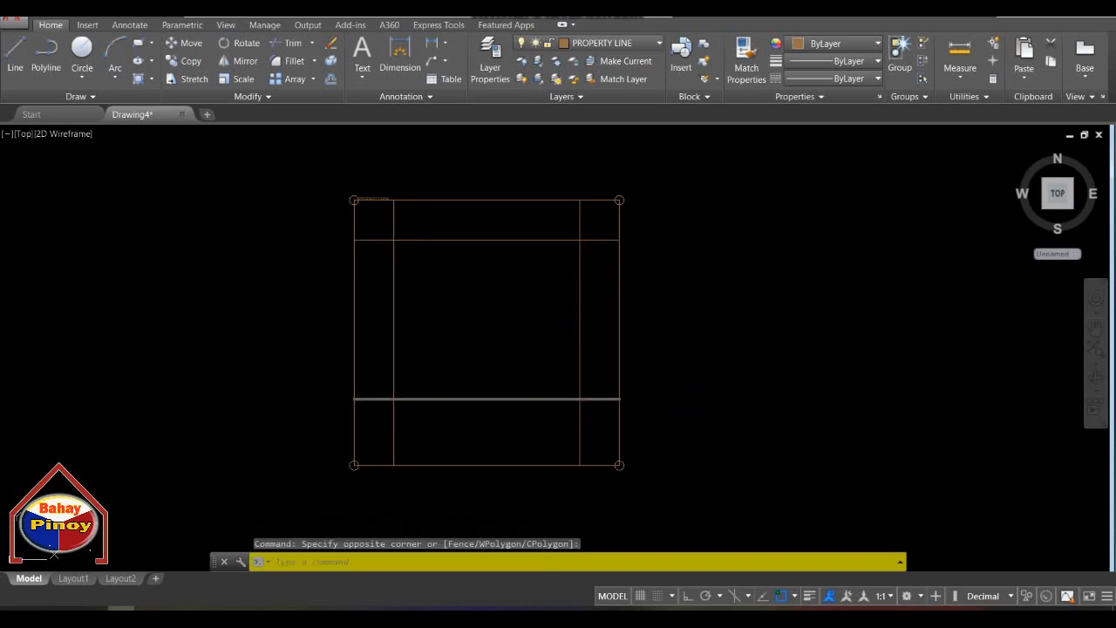
left_click(372, 231)
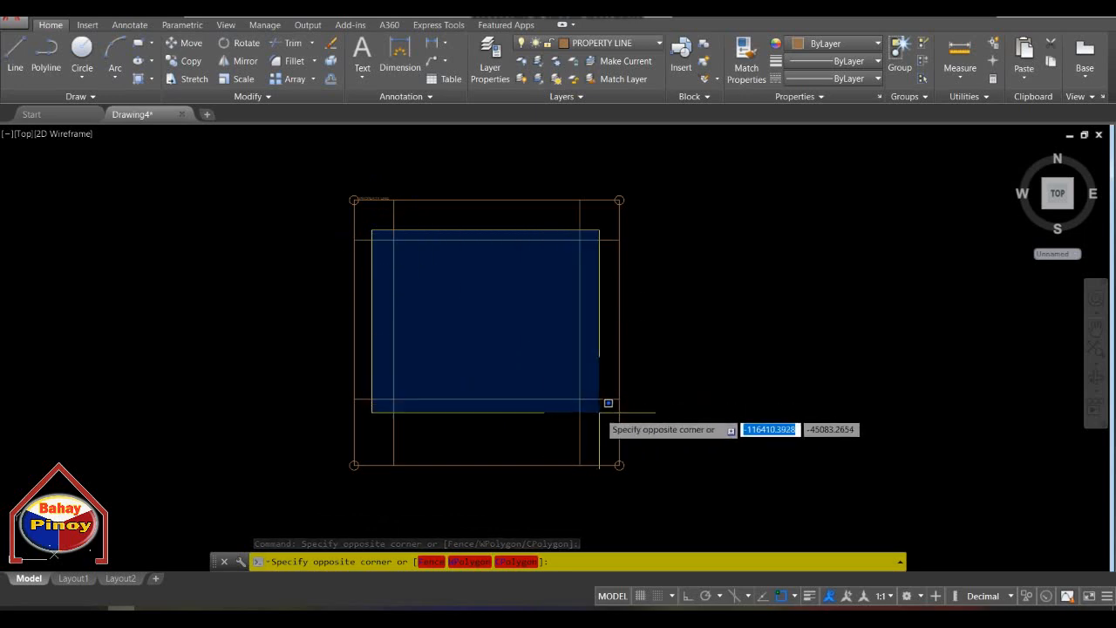
key("Escape")
scroll(556, 409, "up", 2)
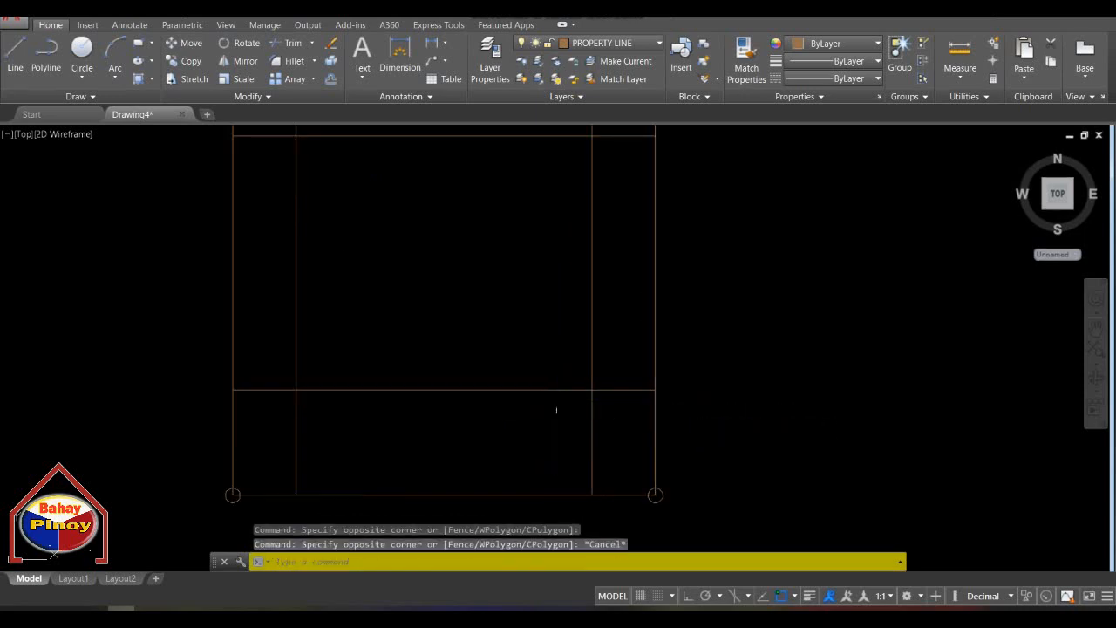
middle_click_drag(555, 409, 620, 342)
scroll(625, 336, "down", 2)
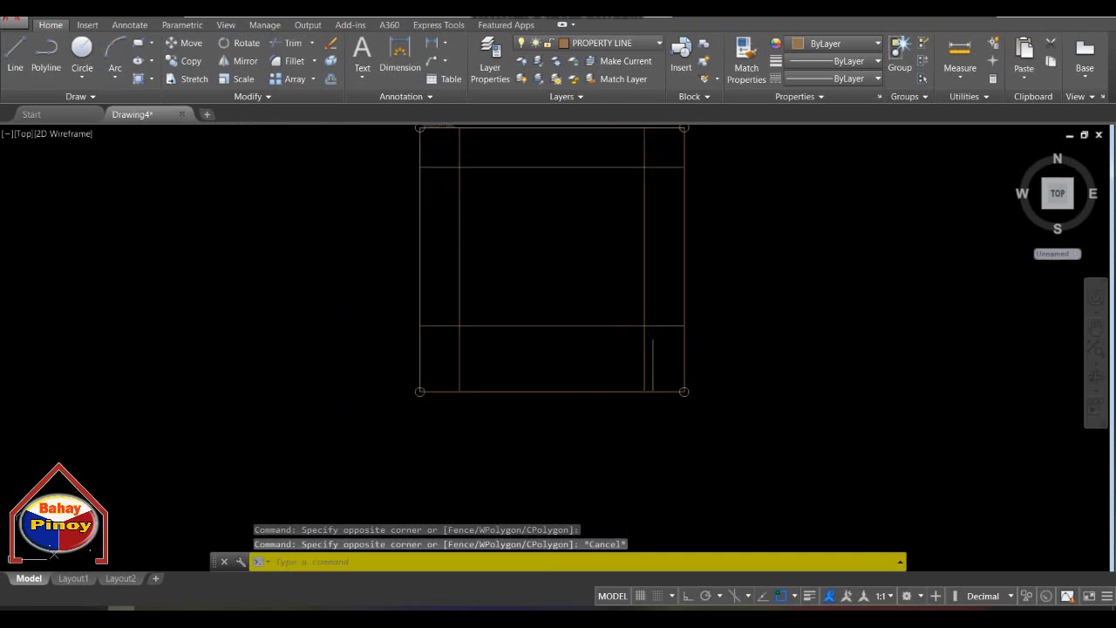
left_click(655, 335)
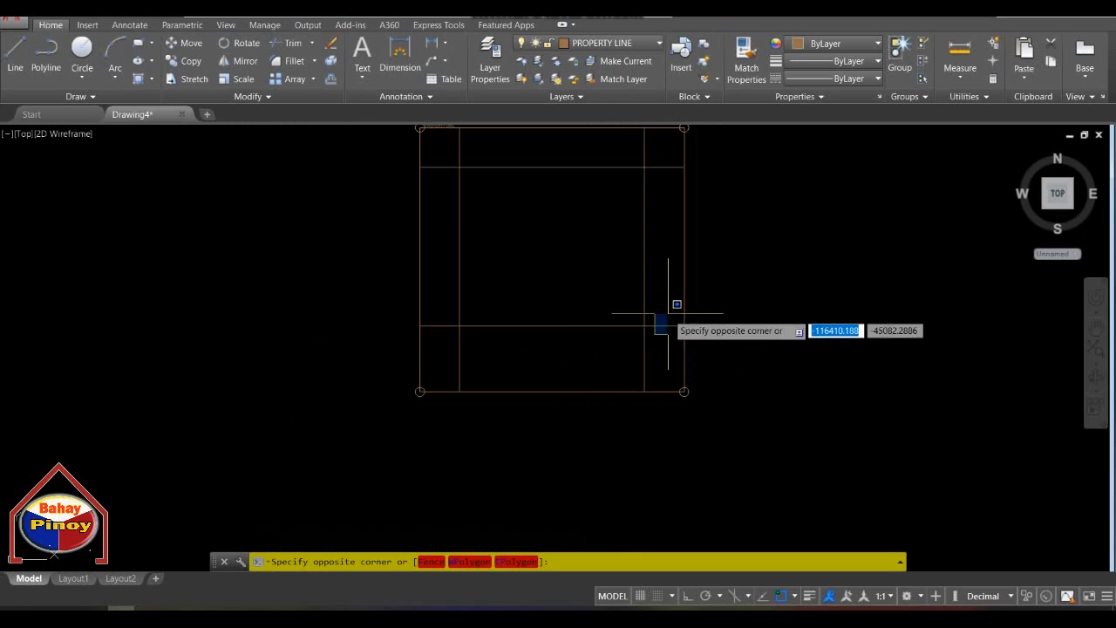
key("Escape")
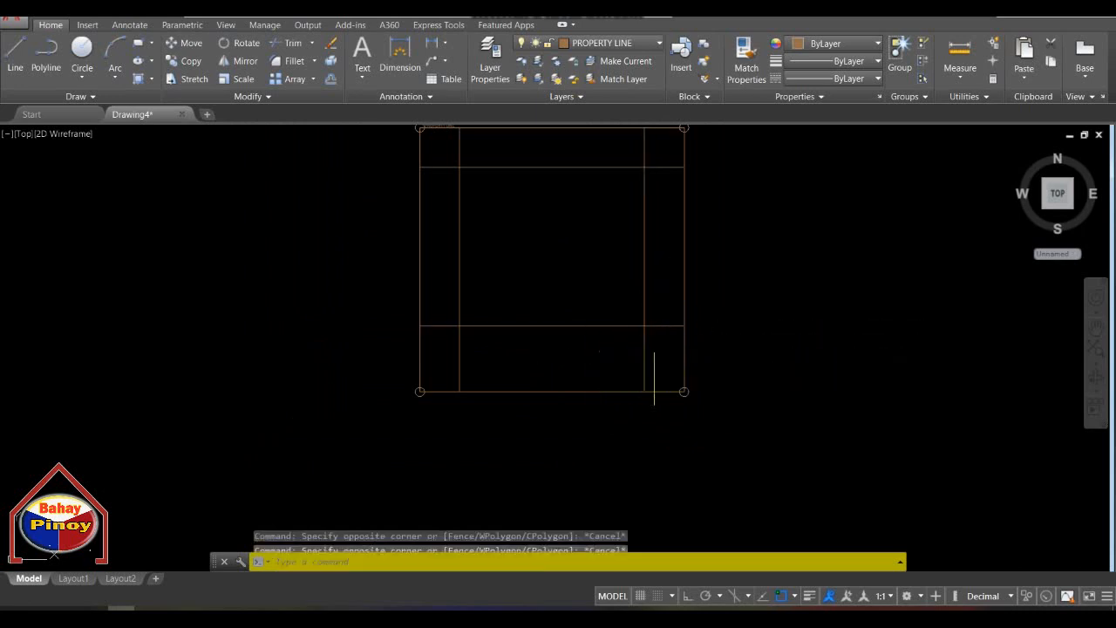
mouse_move(655, 349)
middle_mouse_down()
mouse_move(633, 334)
mouse_move(568, 340)
middle_mouse_up()
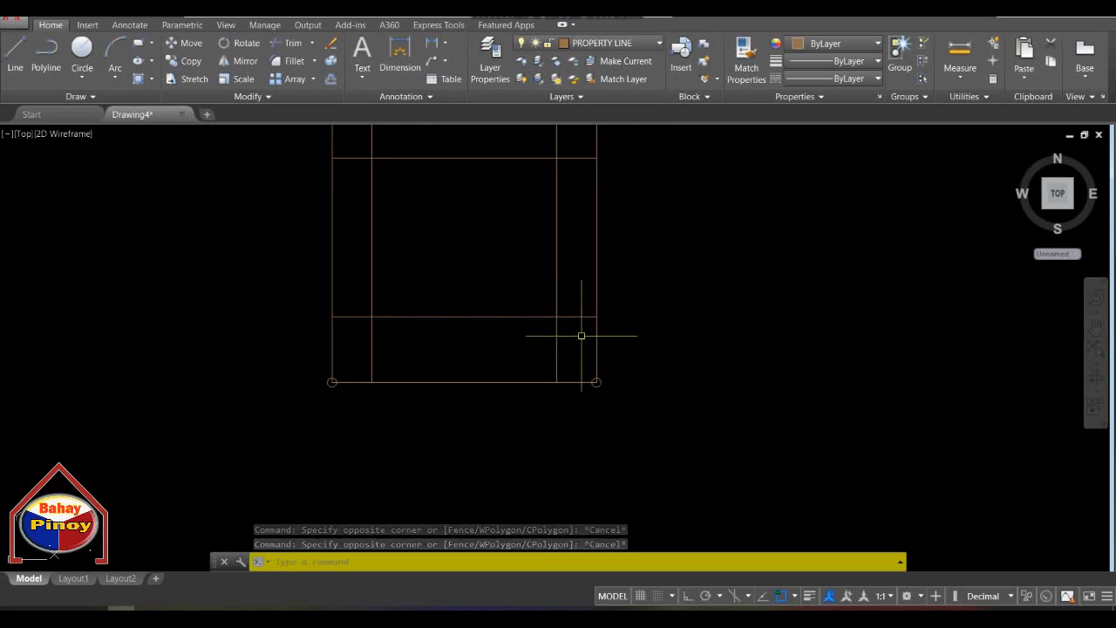
left_click(581, 337)
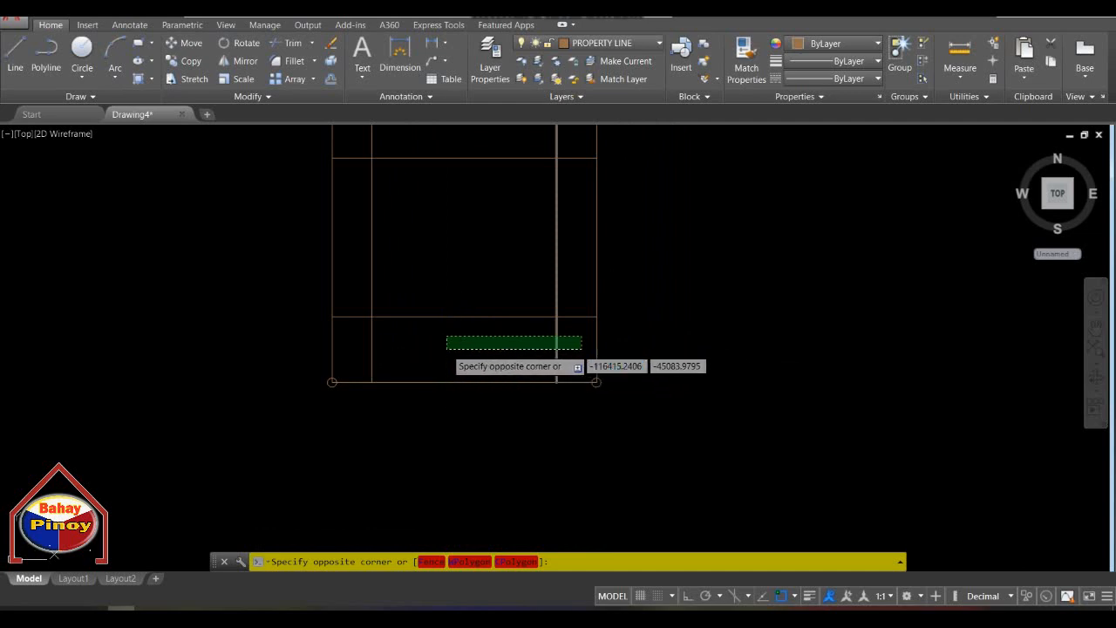
key("Escape")
key("Escape")
middle_click_drag(445, 349, 524, 389)
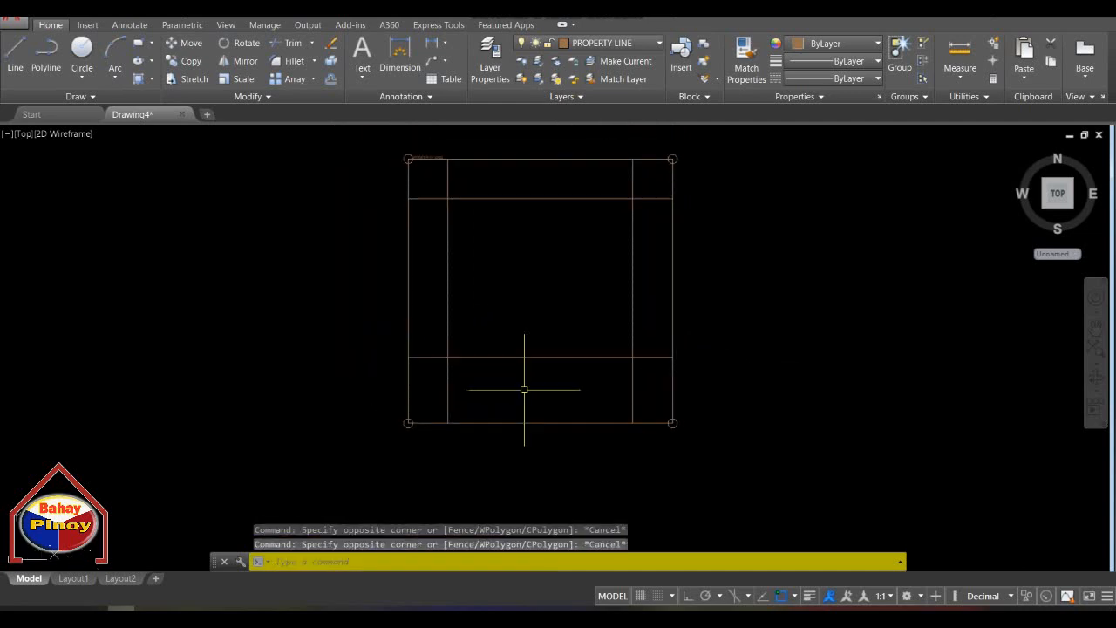
left_click(573, 358)
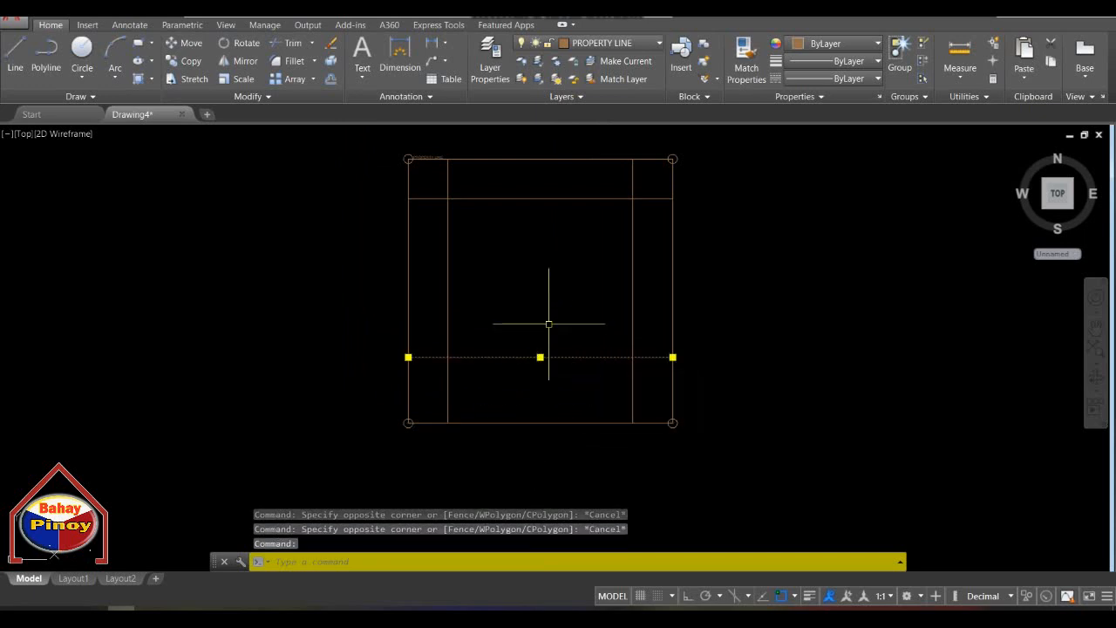
key("Escape")
key("Escape")
middle_click_drag(544, 335, 506, 324)
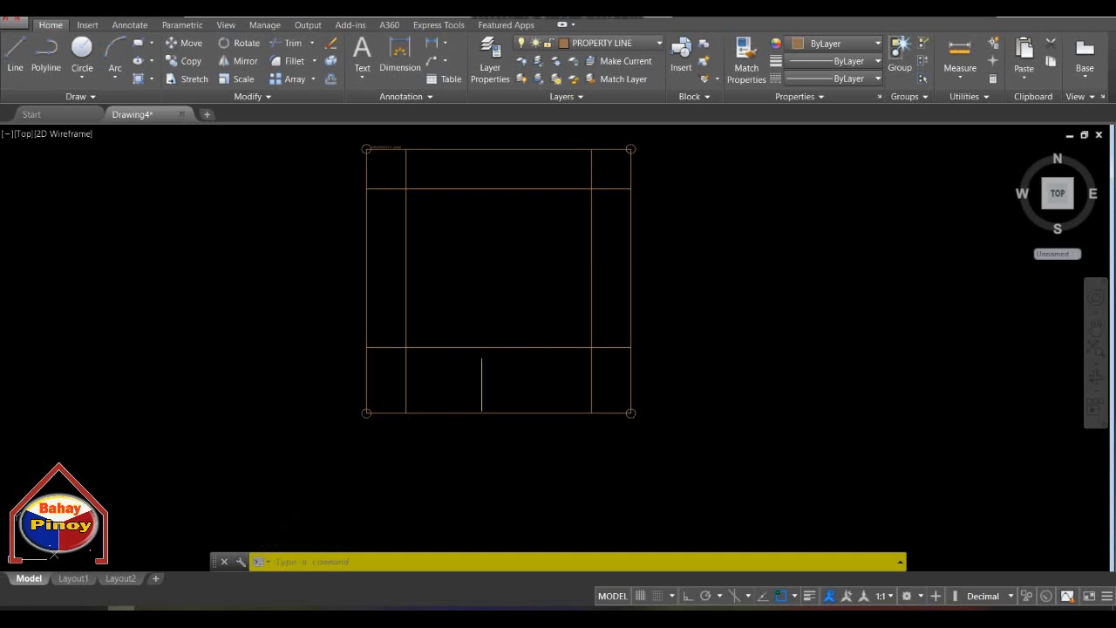
Erase the horizontal setback line offset from the lot's lower boundary.
type("e")
key("Return")
left_click(515, 319)
left_click(476, 369)
key("Return")
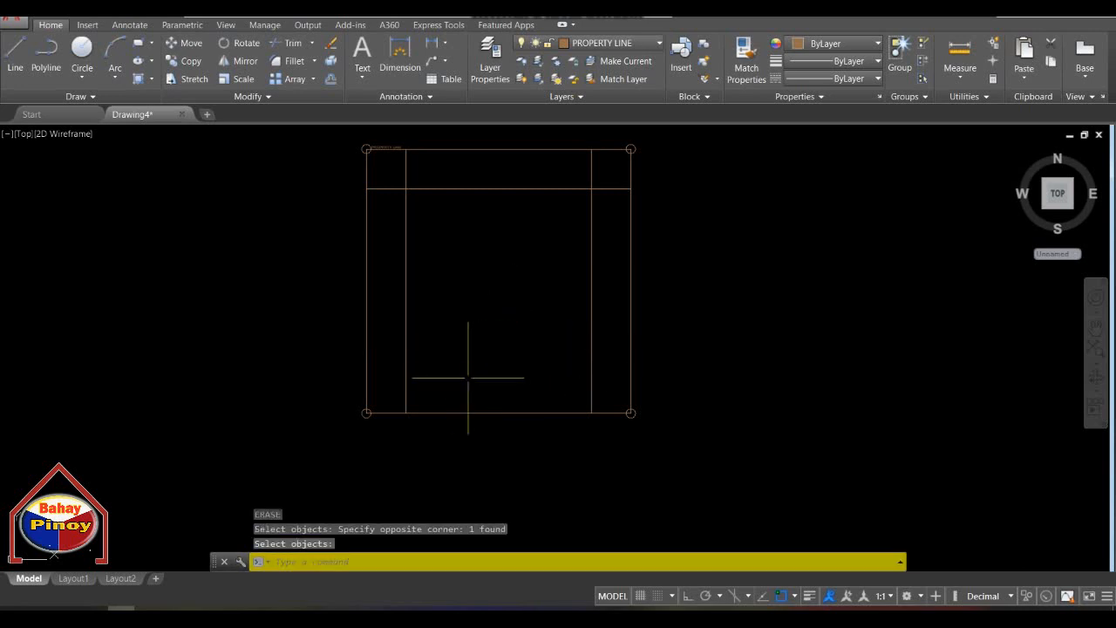
Offset the lot's lower boundary line 3 toward the inside of the lot.
type("o")
key("Return")
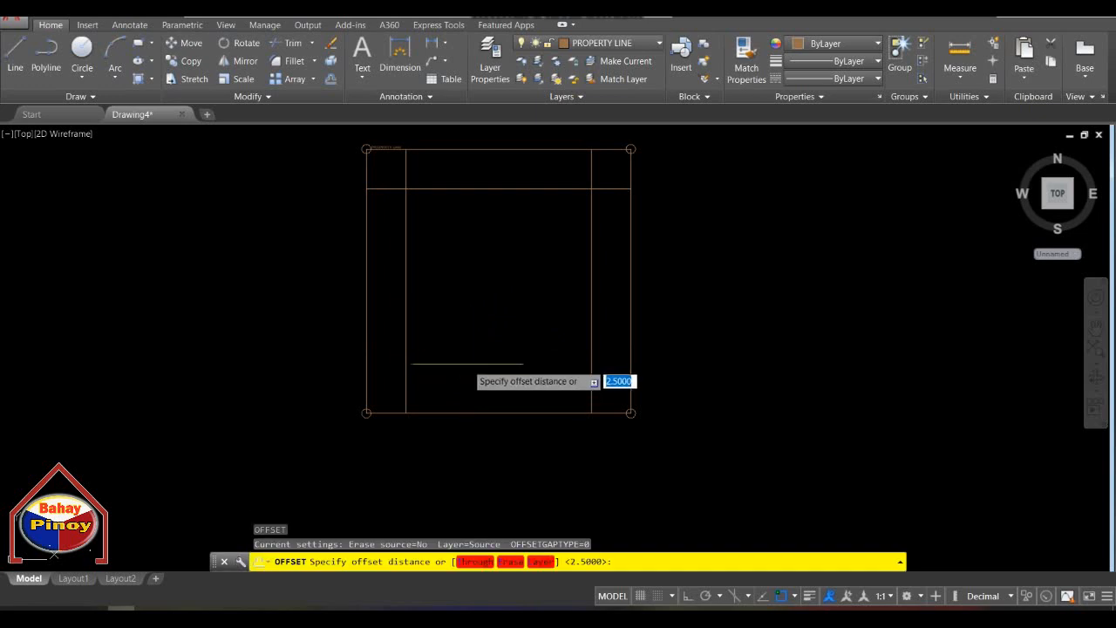
type("3")
key("Return")
left_click(502, 410)
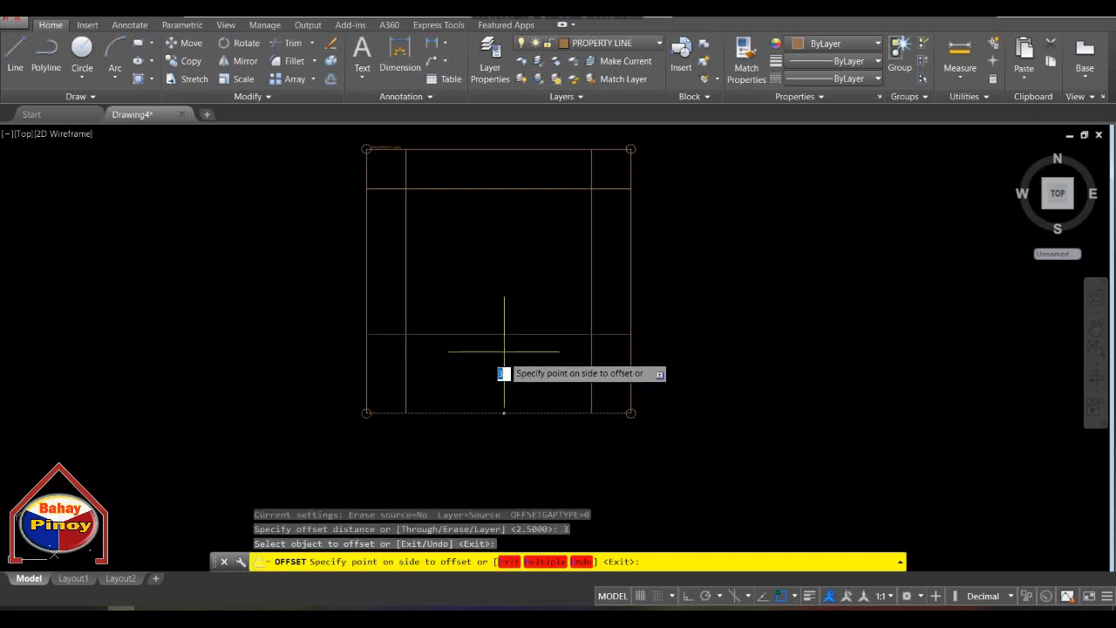
left_click(511, 313)
key("Return")
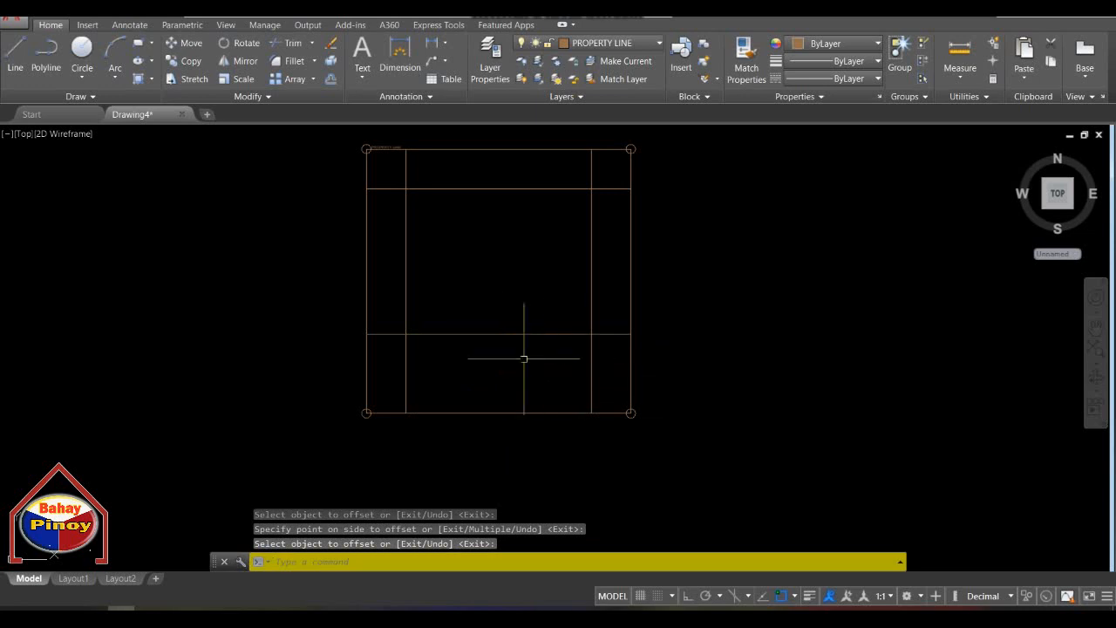
Erase the vertical setback line offset from the lot's right boundary.
type("e")
key("Return")
left_click(606, 262)
left_click(558, 267)
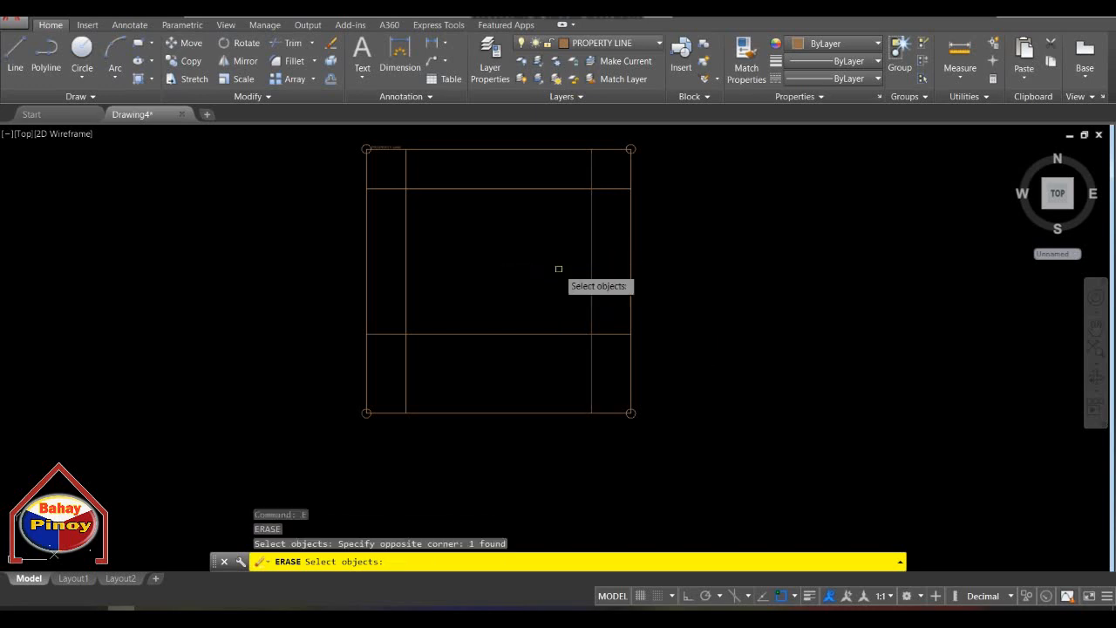
key("Return")
middle_click_drag(592, 283, 675, 302)
middle_click_drag(658, 341, 619, 343)
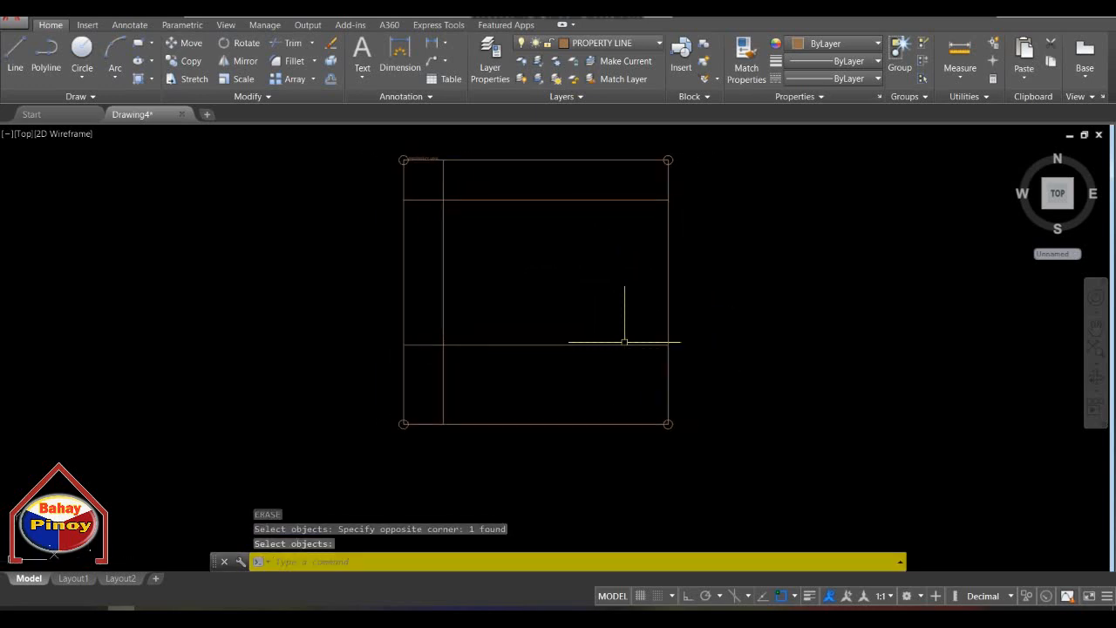
Offset the lot's right boundary line 2.5 toward the inside of the lot.
type("o")
key("Return")
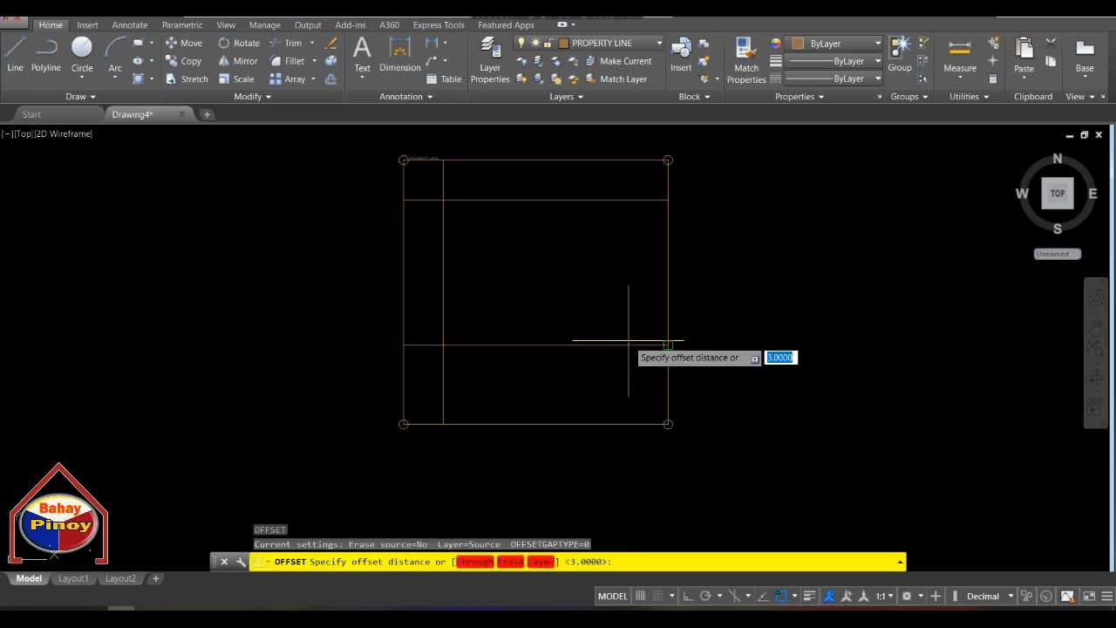
type("2.5")
key("Return")
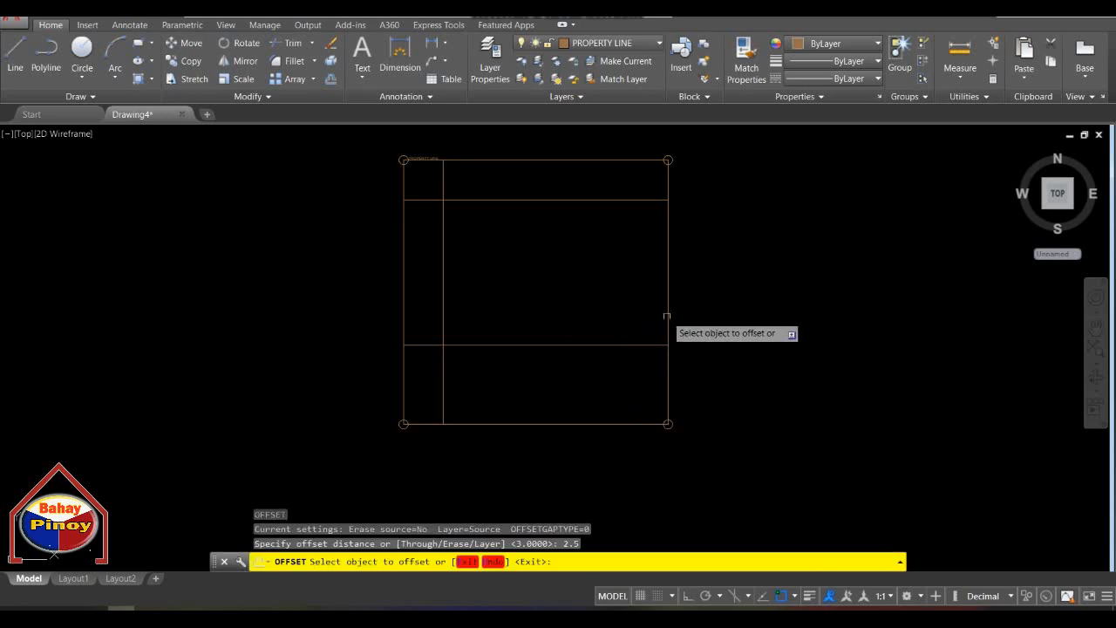
left_click(668, 324)
left_click(613, 335)
key("Escape")
scroll(593, 342, "up", 3)
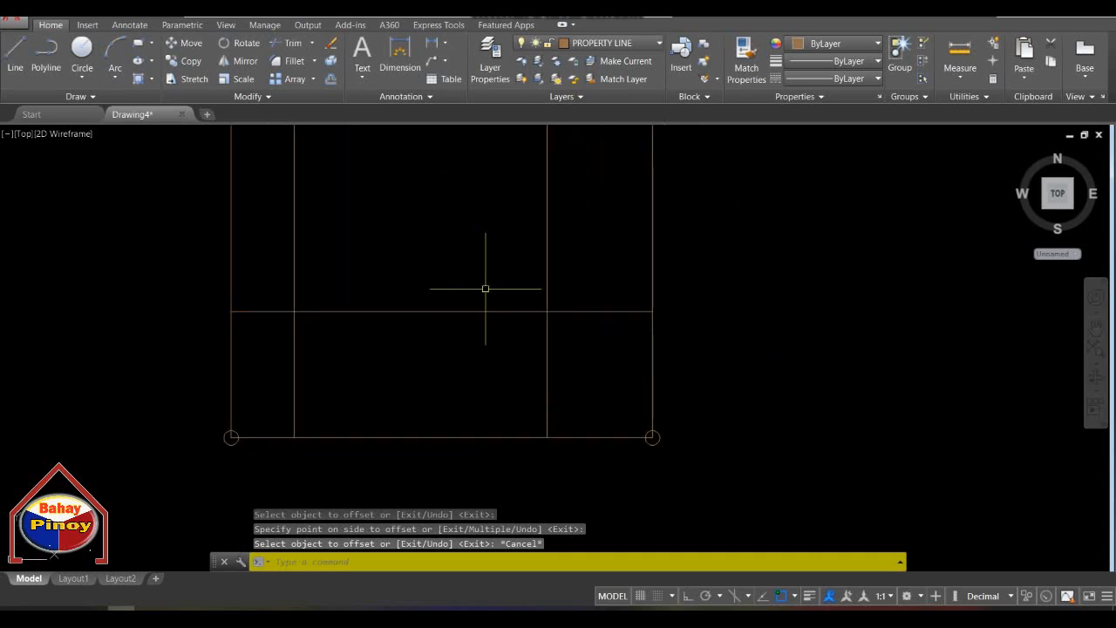
scroll(493, 289, "down", 4)
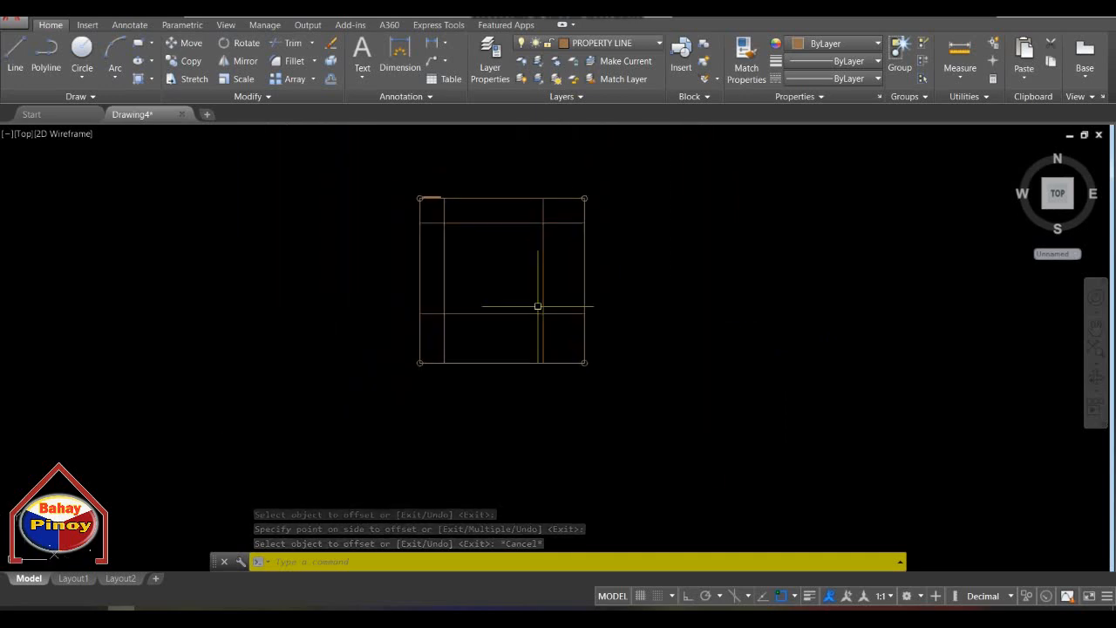
Erase the 2.5 offset line along the lot's right boundary.
type("E")
key("Return")
left_click(586, 257)
left_click(502, 272)
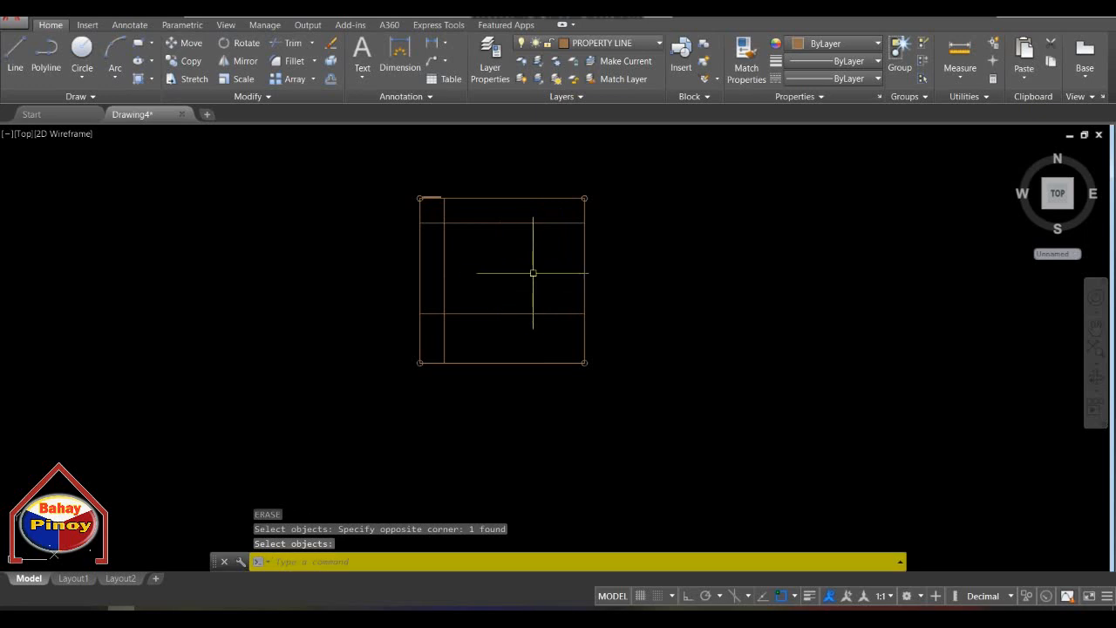
scroll(533, 273, "up", 2)
middle_click_drag(533, 273, 550, 293)
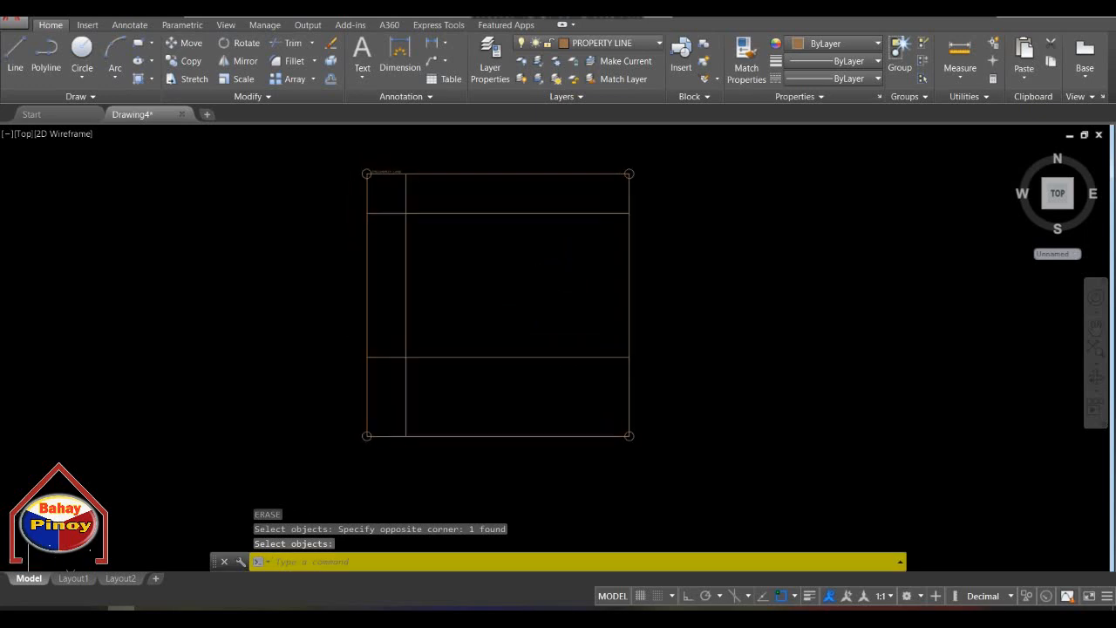
Offset the lot's right boundary line 3 toward the inside of the lot.
right_click(546, 296)
type("o")
key("Return")
type("3")
key("Return")
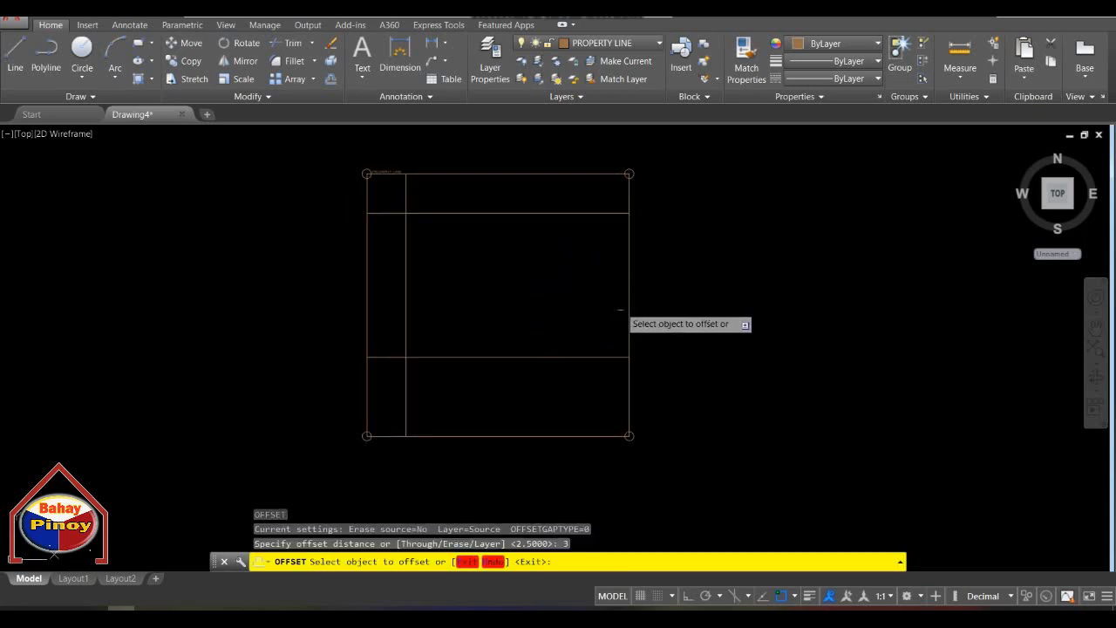
left_click(629, 307)
left_click(588, 304)
key("Escape")
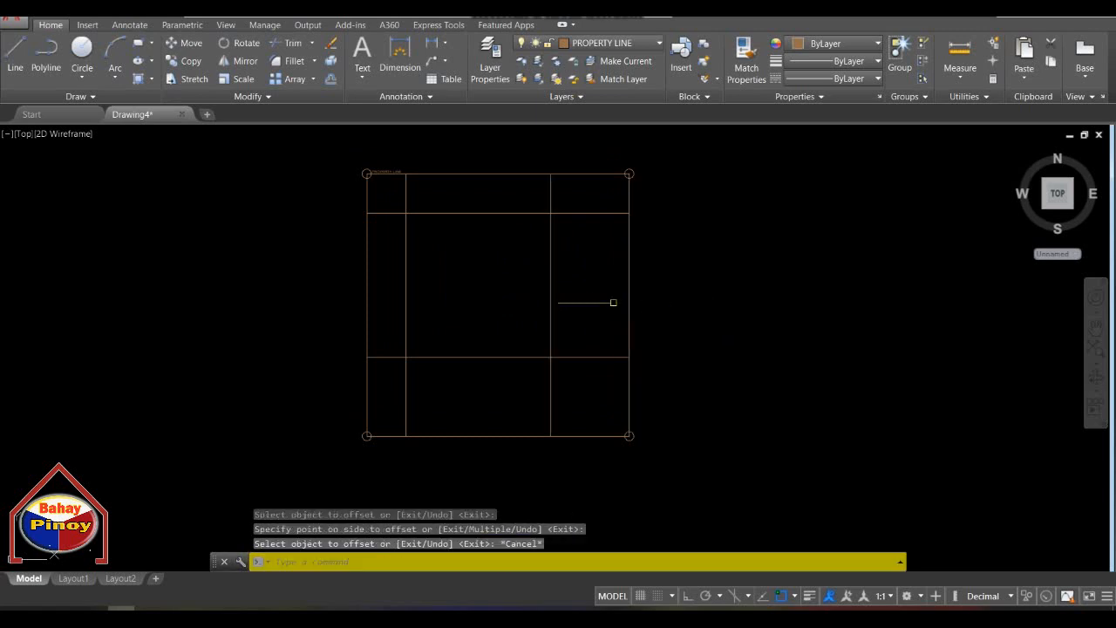
mouse_move(613, 303)
middle_mouse_down()
mouse_move(598, 337)
mouse_move(610, 321)
middle_mouse_up()
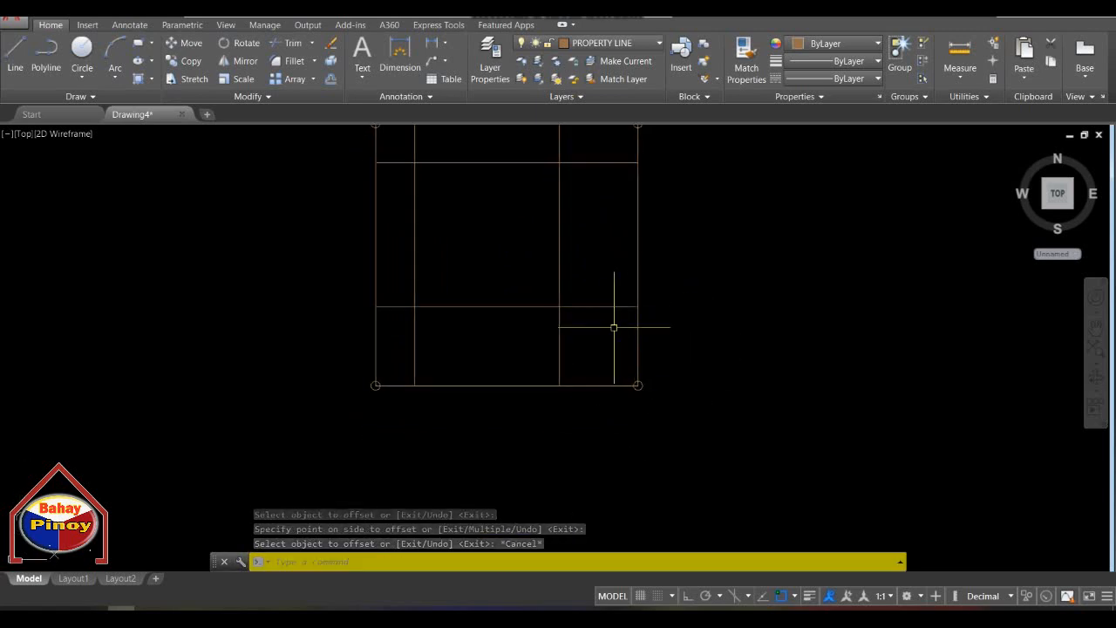
left_click(613, 253)
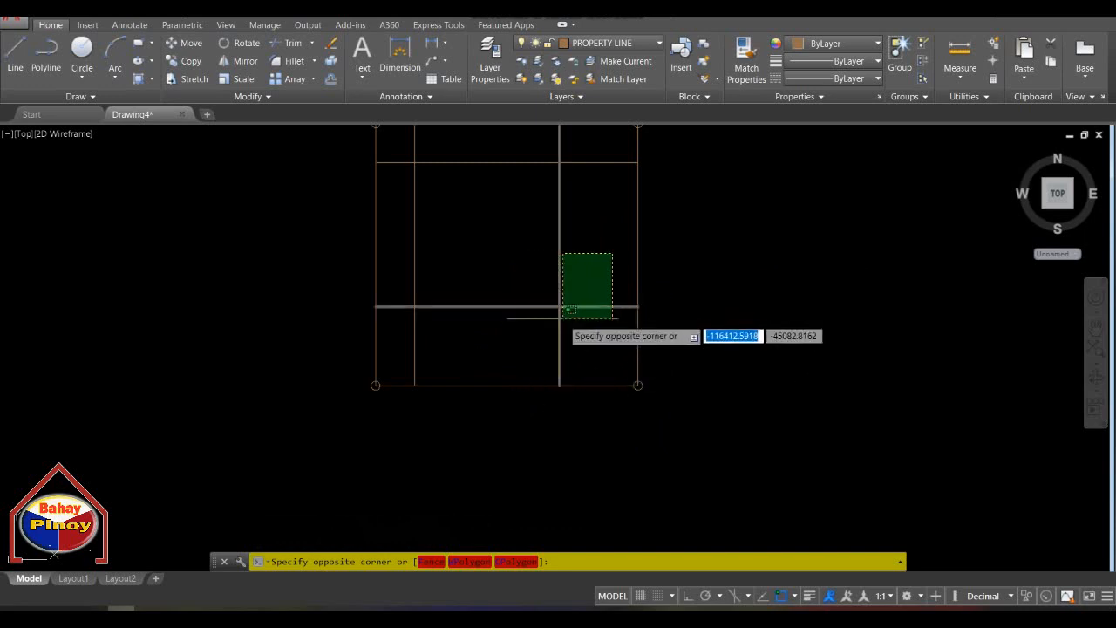
key("Escape")
middle_click_drag(534, 239, 562, 294)
left_click(420, 194)
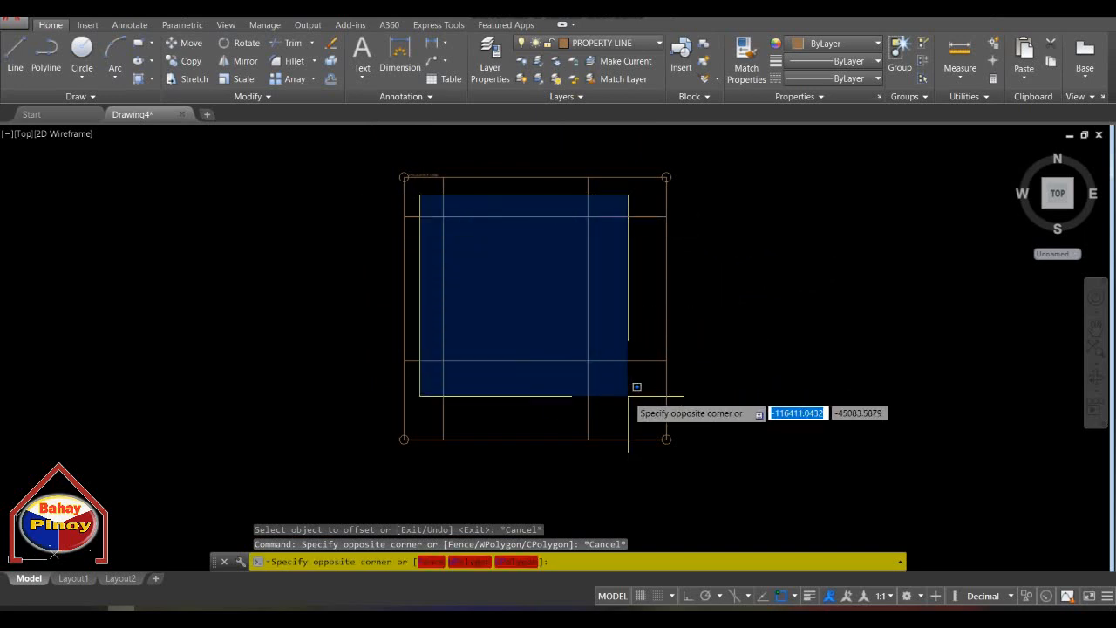
key("Escape")
Start an area measurement at the upper-left intersection of the inner offset lines, using the Intersection snap.
type("AA")
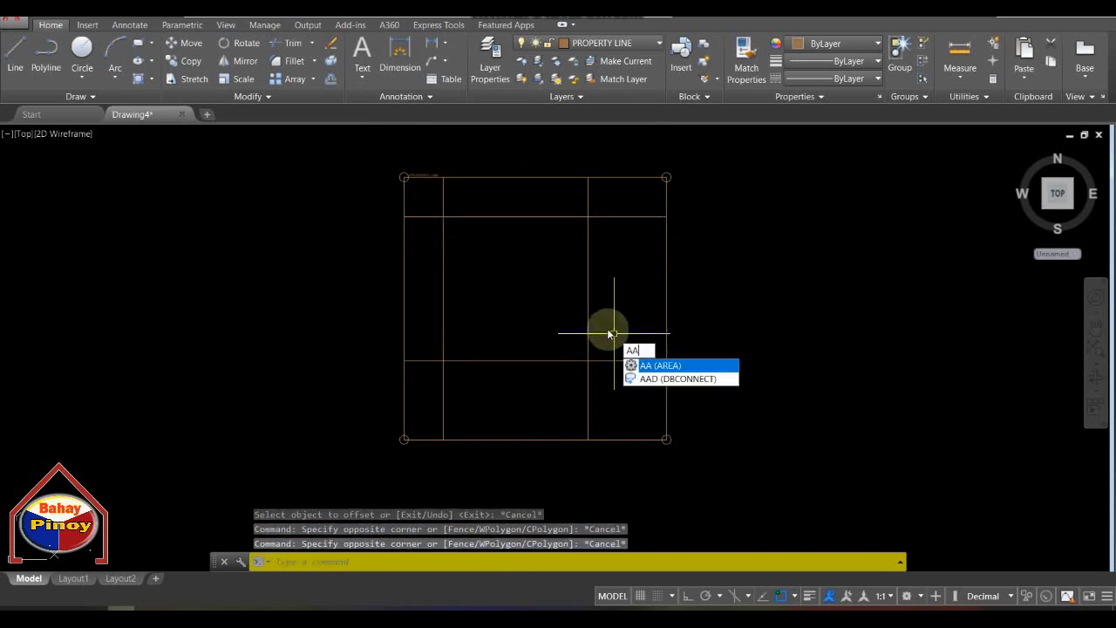
key("Return")
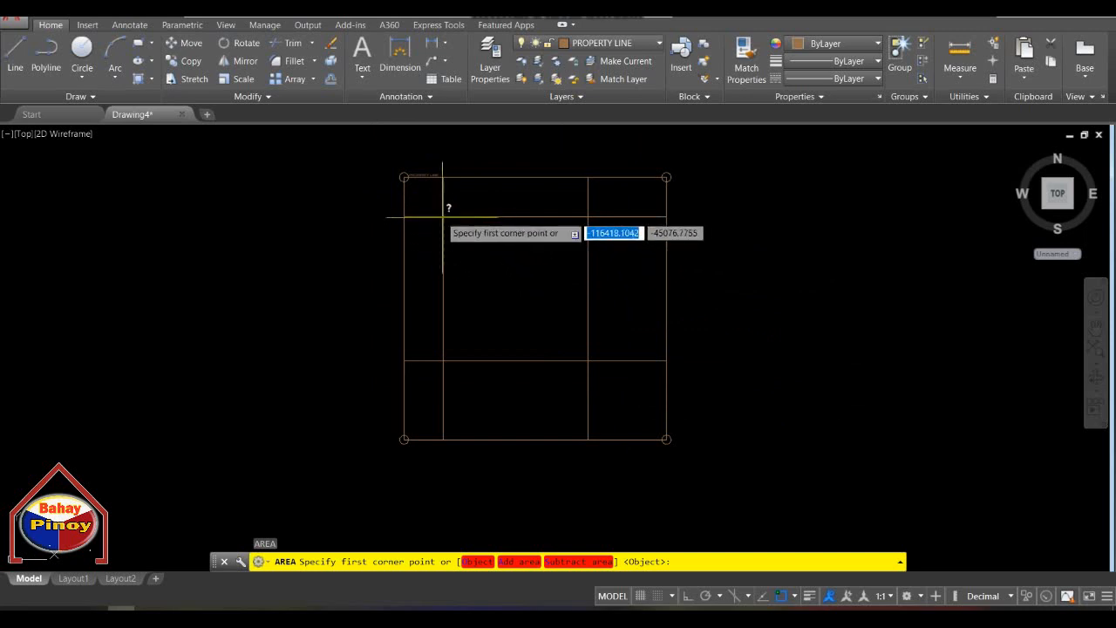
scroll(428, 213, "up", 8)
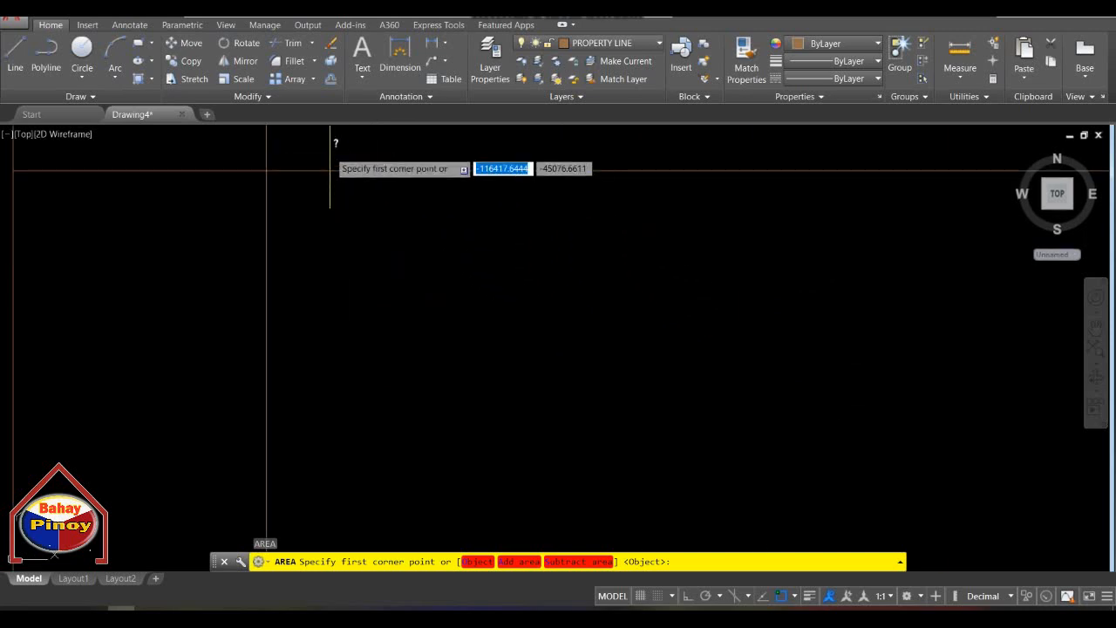
scroll(297, 201, "down", 5)
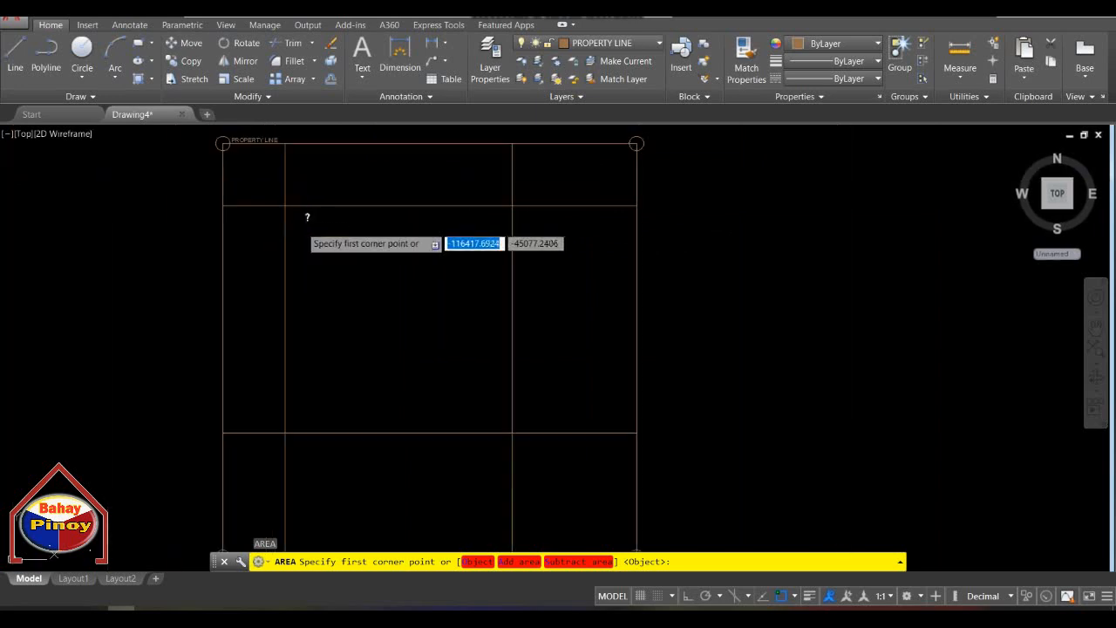
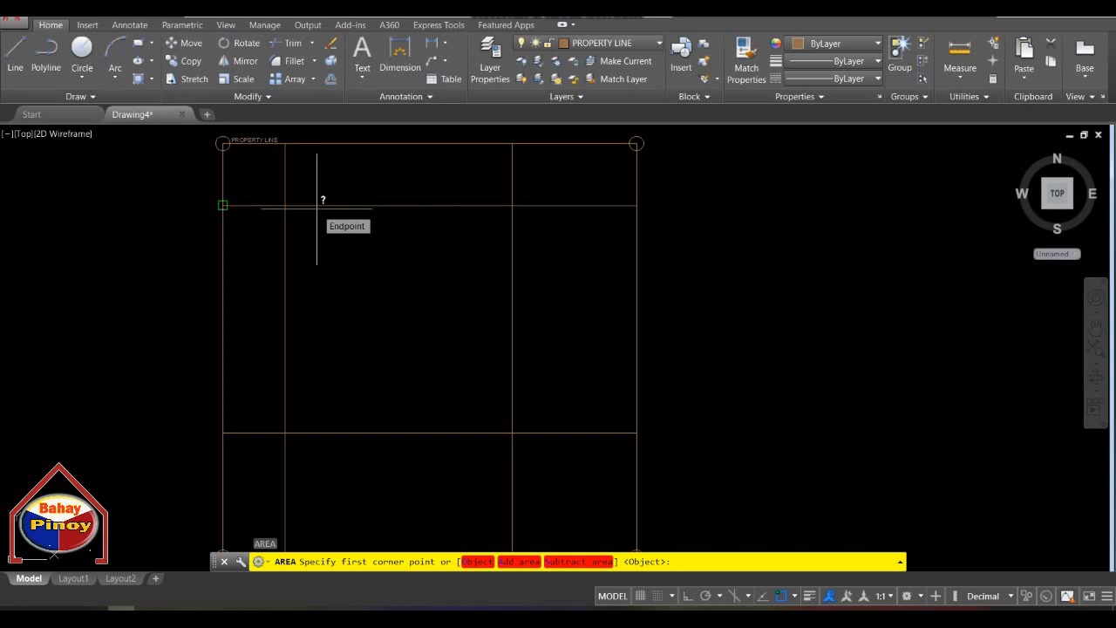
right_click(316, 206, "shift")
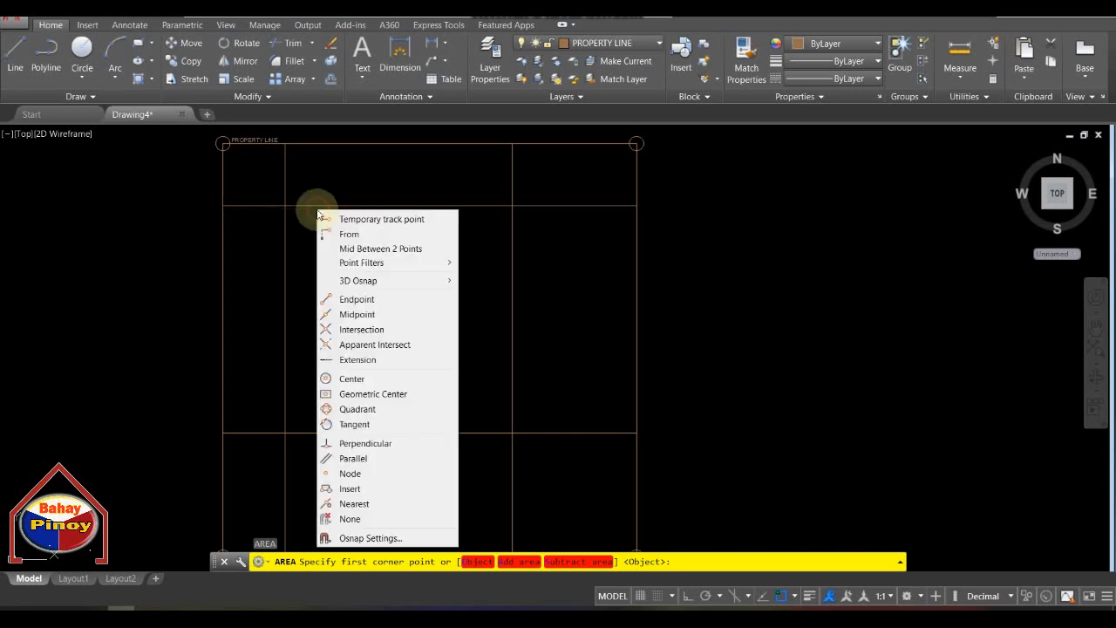
left_click(395, 331)
scroll(293, 212, "up", 4)
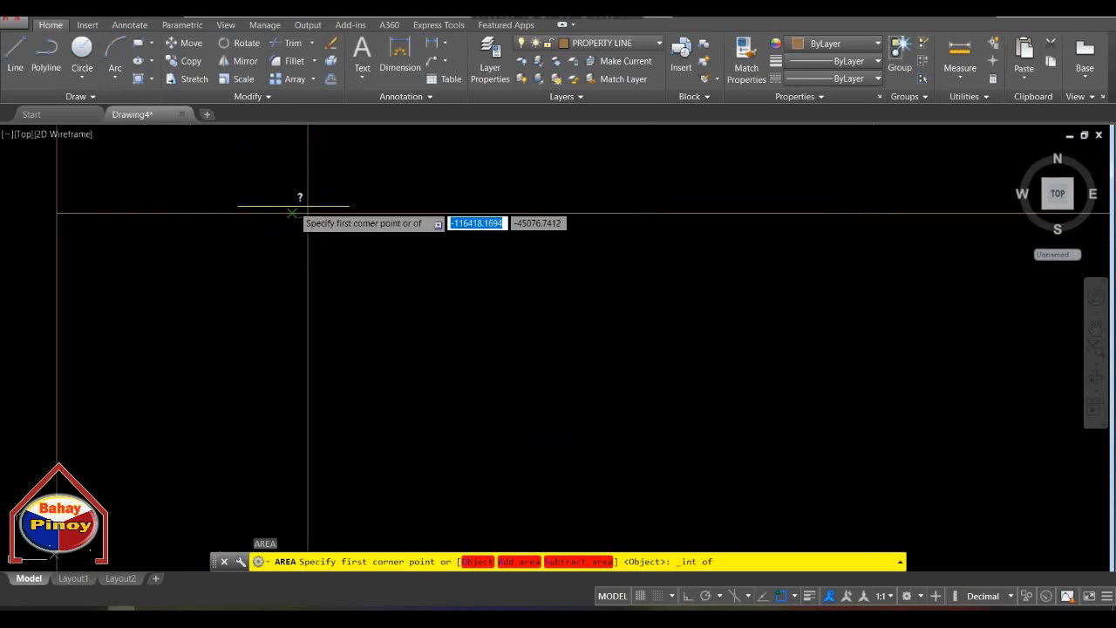
left_click(308, 212)
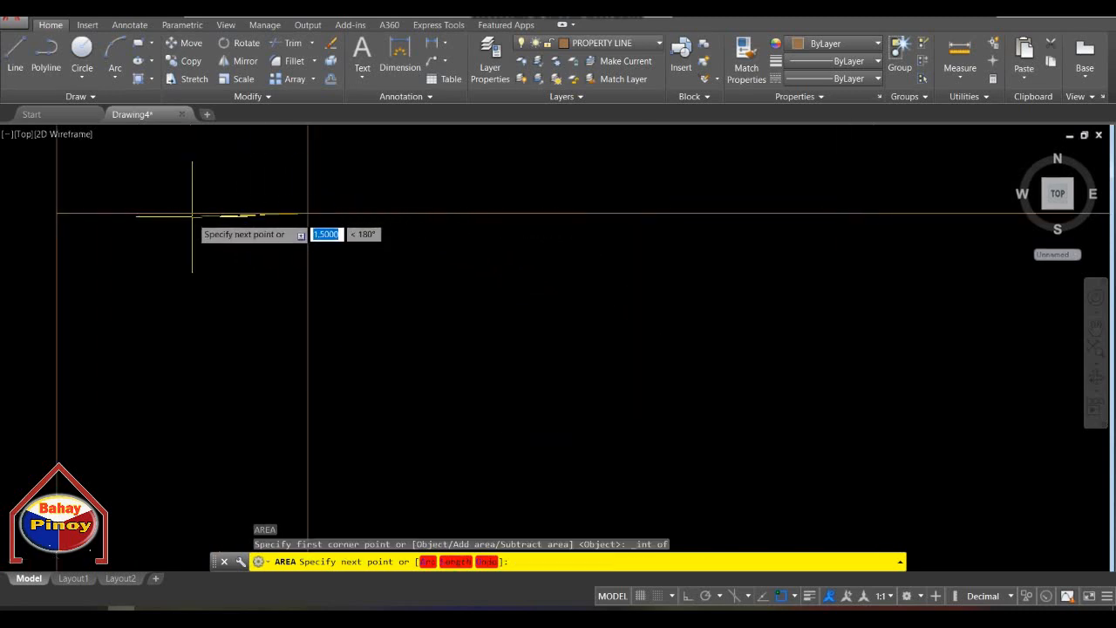
Add the upper-right intersection of the inner offset lines as the second corner of the area measurement.
scroll(306, 212, "down", 4)
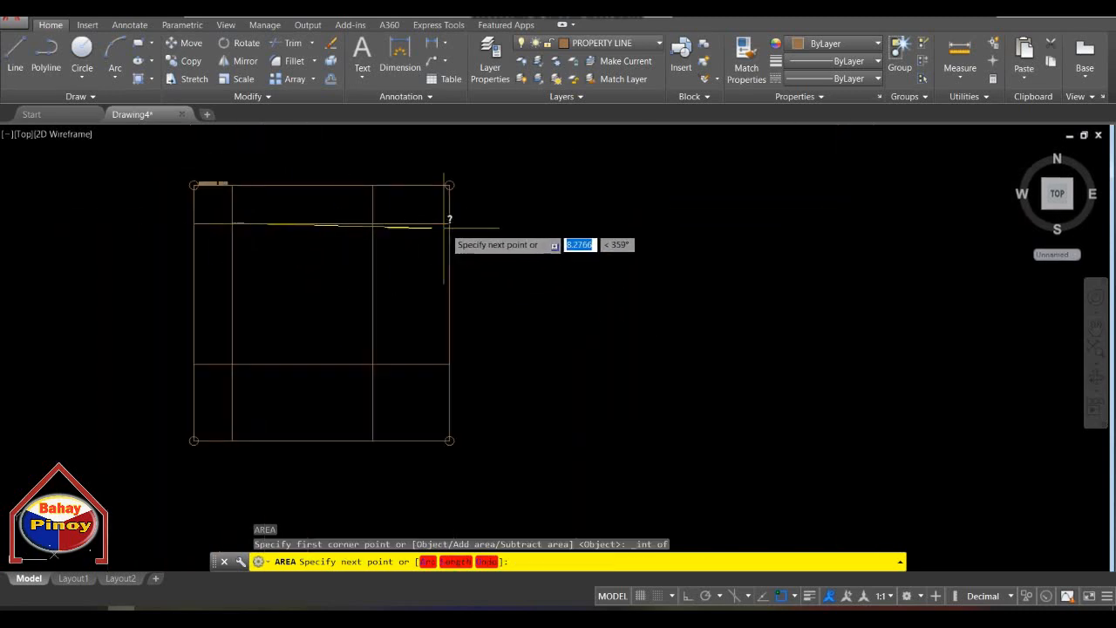
right_click(369, 224, "shift")
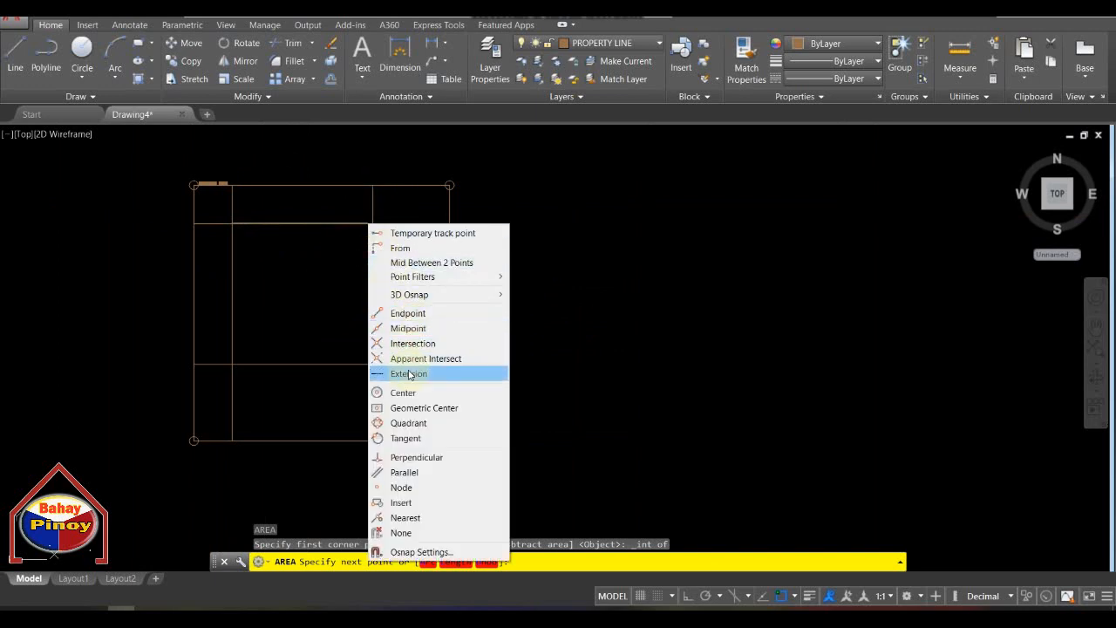
left_click(412, 343)
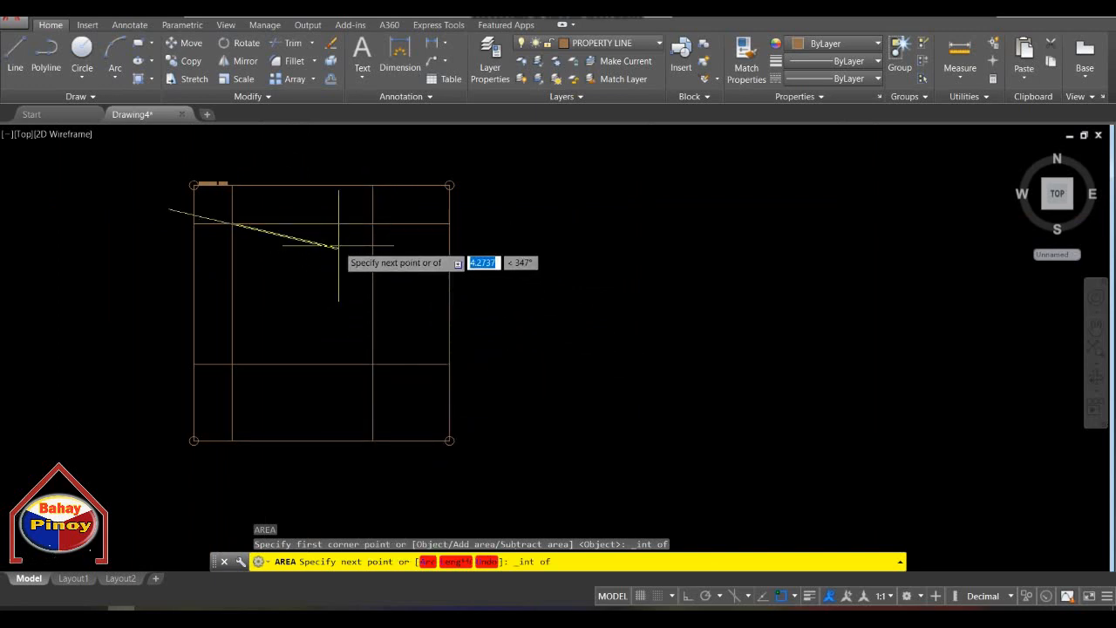
scroll(339, 246, "up", 4)
left_click(423, 187)
scroll(354, 261, "down", 2)
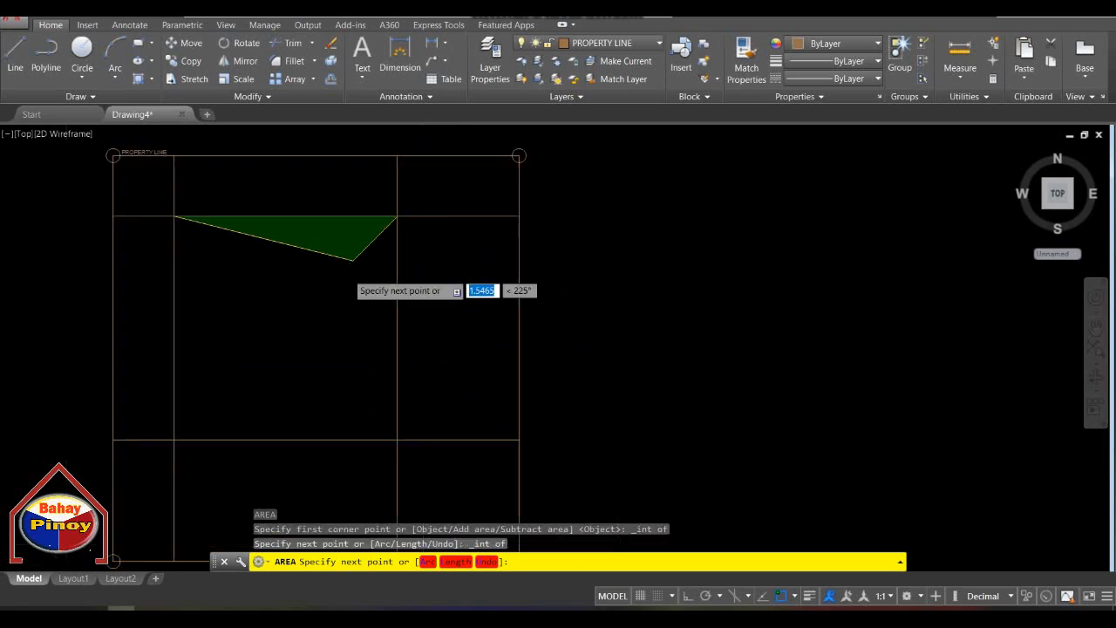
Add the lower-right and lower-left intersections of the inner offset lines and complete the area measurement.
scroll(353, 259, "down", 2)
right_click(378, 319, "shift")
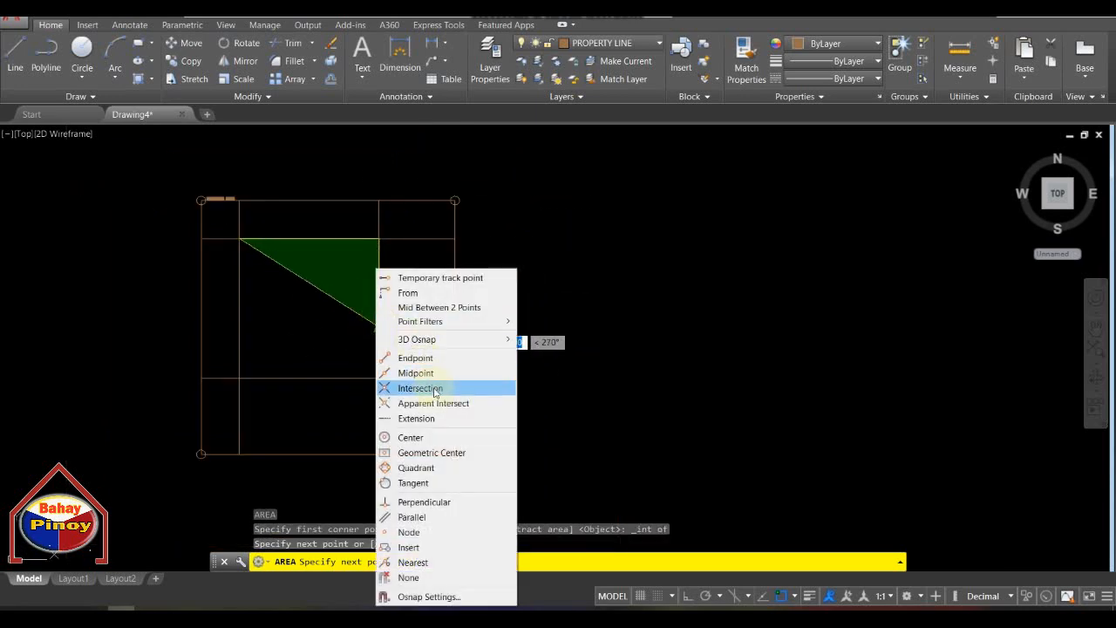
left_click(434, 388)
left_click(379, 377)
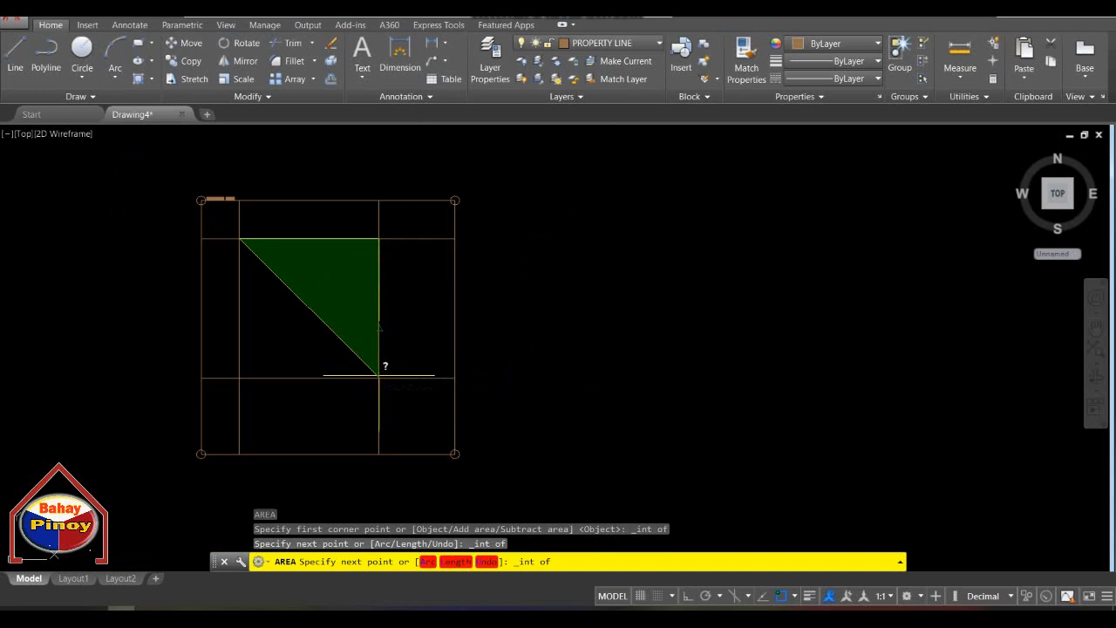
right_click(297, 325, "shift")
left_click(350, 388)
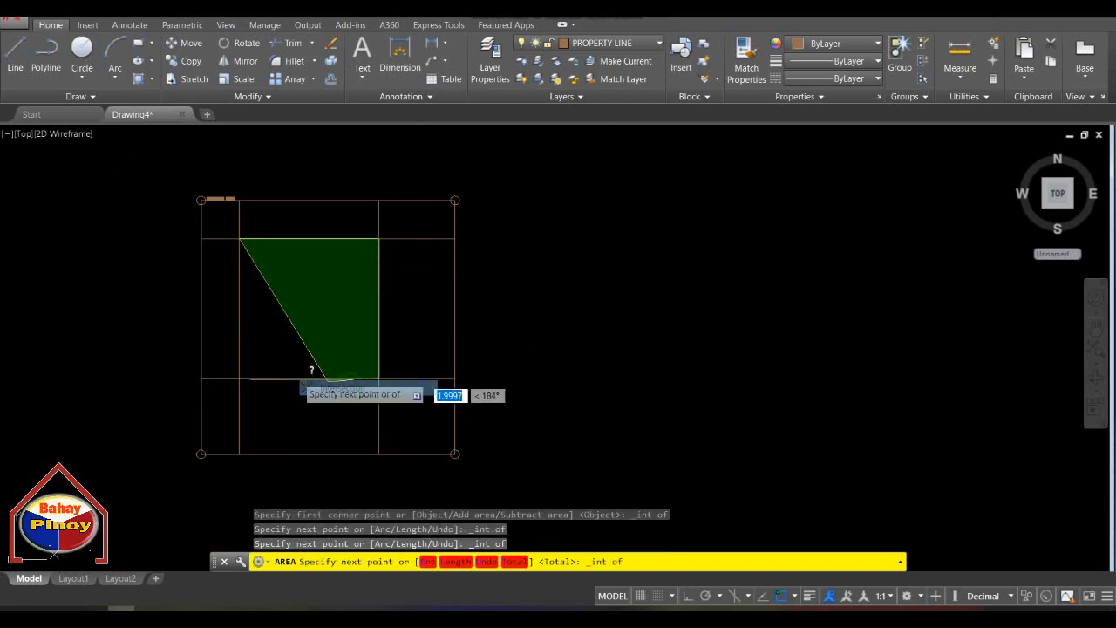
left_click(239, 378)
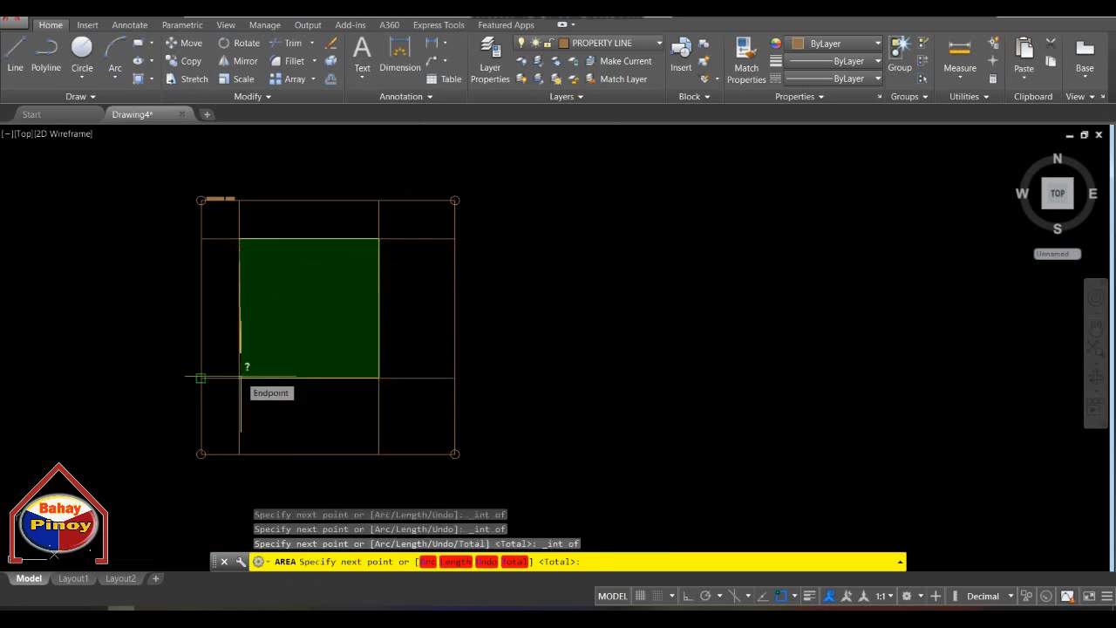
key("Return")
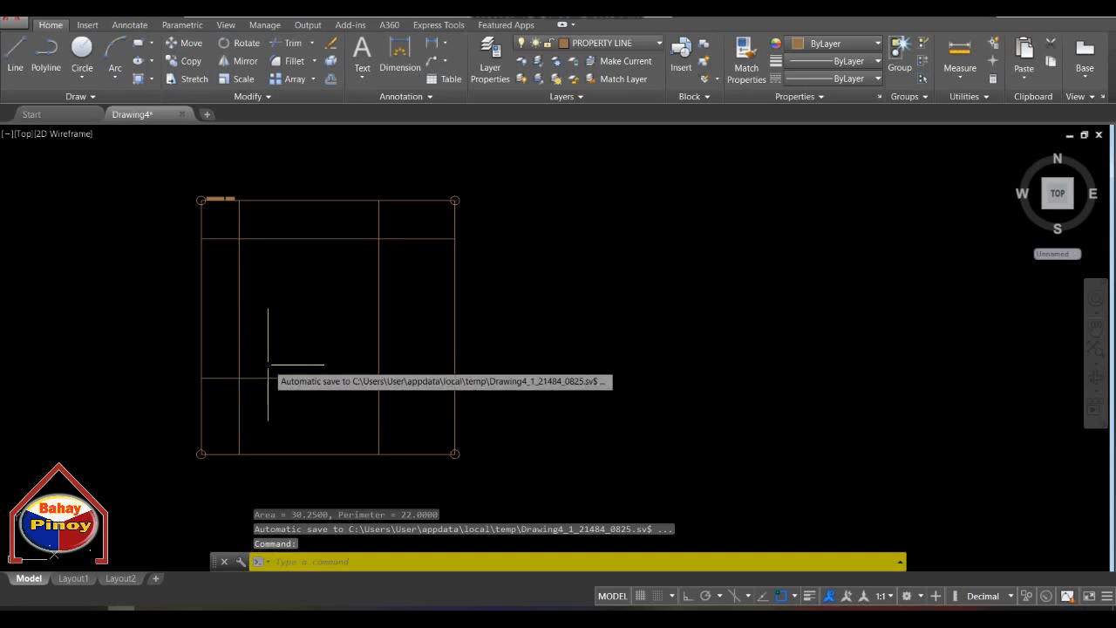
middle_click_drag(270, 378, 420, 362)
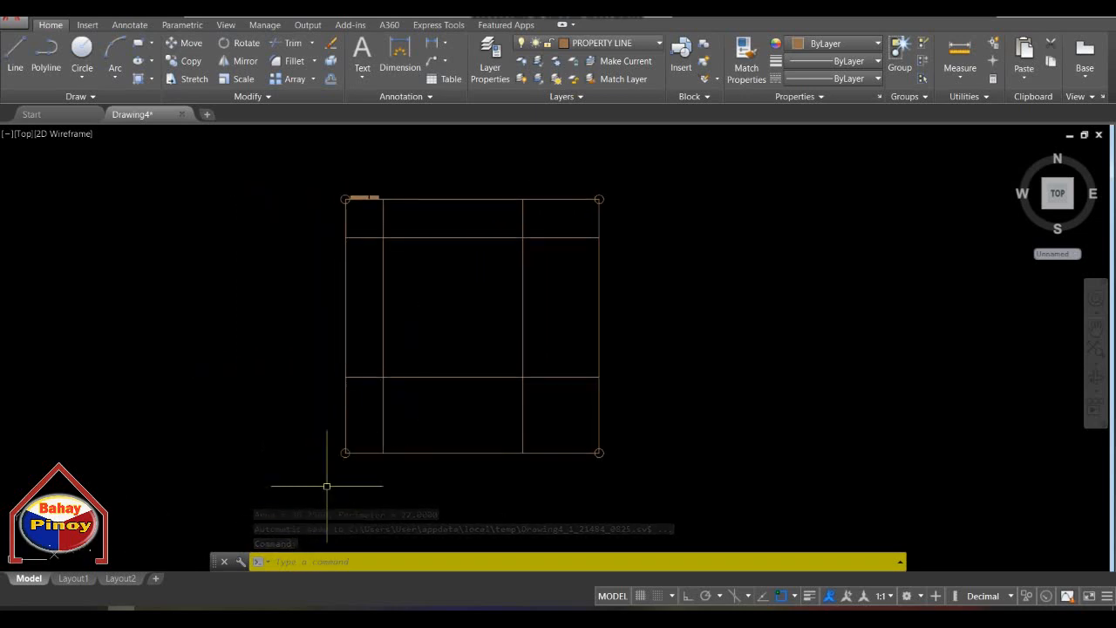
mouse_move(438, 367)
middle_mouse_down()
mouse_move(417, 327)
mouse_move(430, 368)
middle_mouse_up()
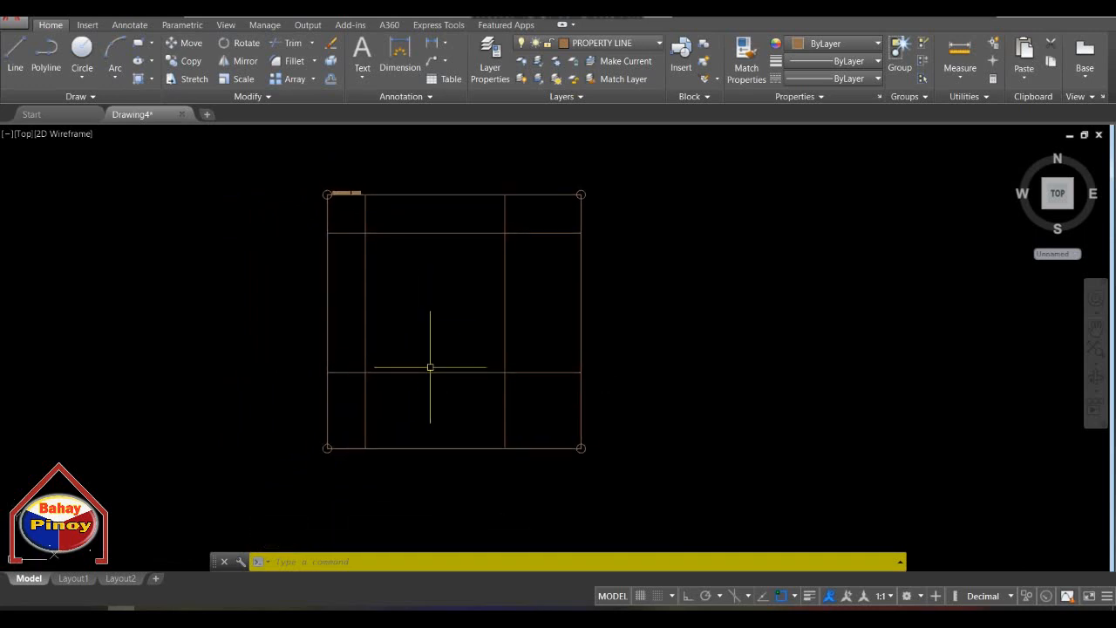
mouse_move(422, 325)
middle_mouse_down()
mouse_move(417, 283)
mouse_move(390, 316)
mouse_move(502, 335)
mouse_move(463, 301)
middle_mouse_up()
middle_click_drag(445, 378, 415, 375)
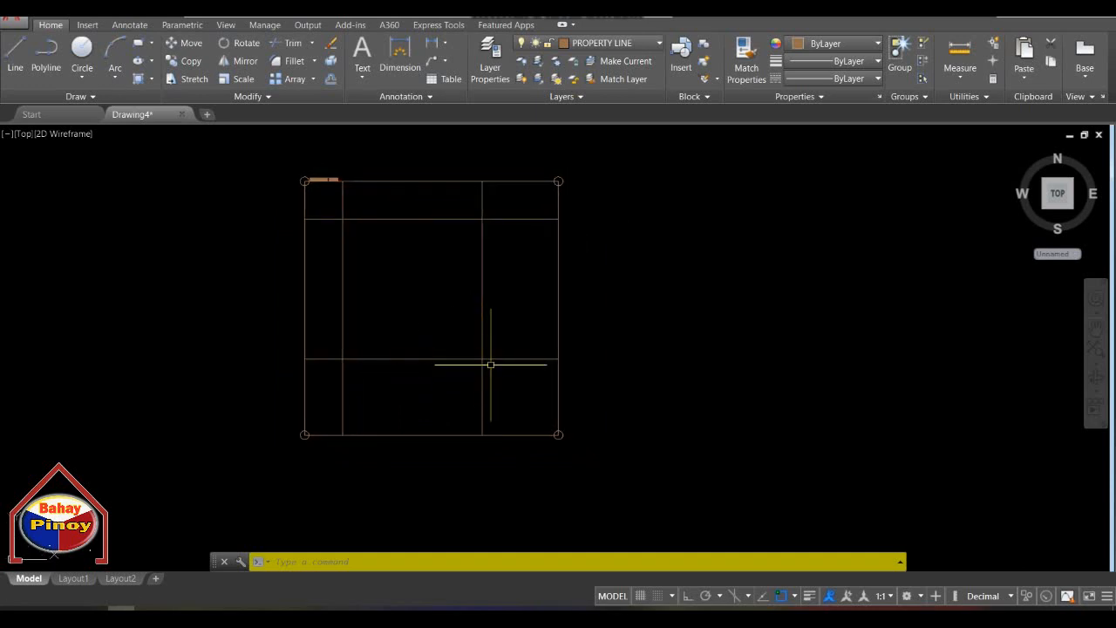
middle_click_drag(491, 365, 438, 364)
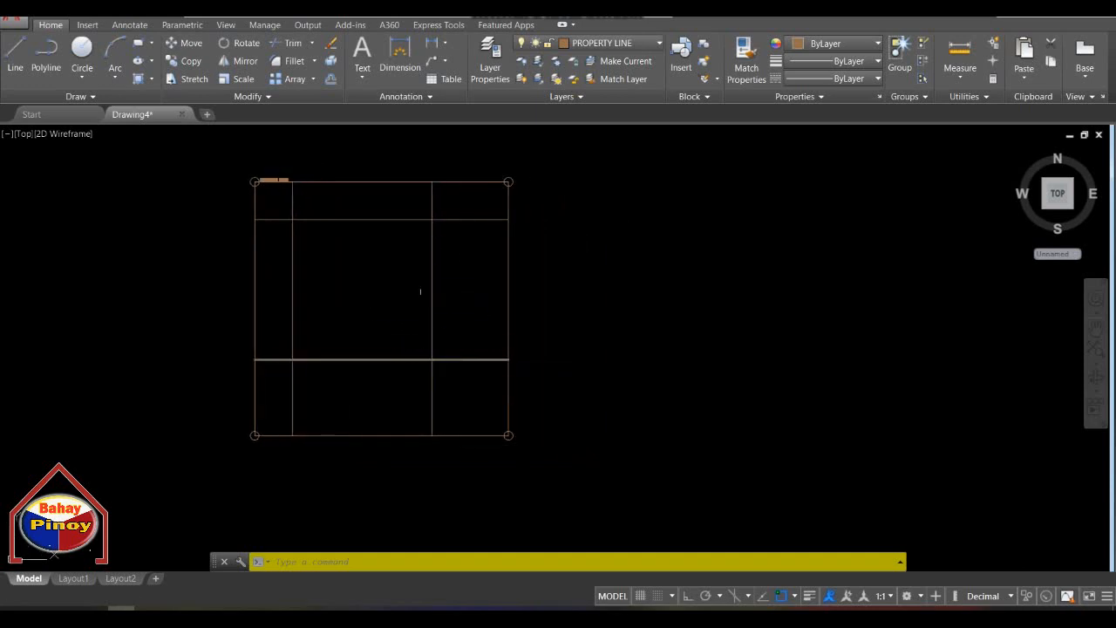
mouse_move(437, 283)
middle_mouse_down()
mouse_move(502, 292)
mouse_move(518, 274)
middle_mouse_up()
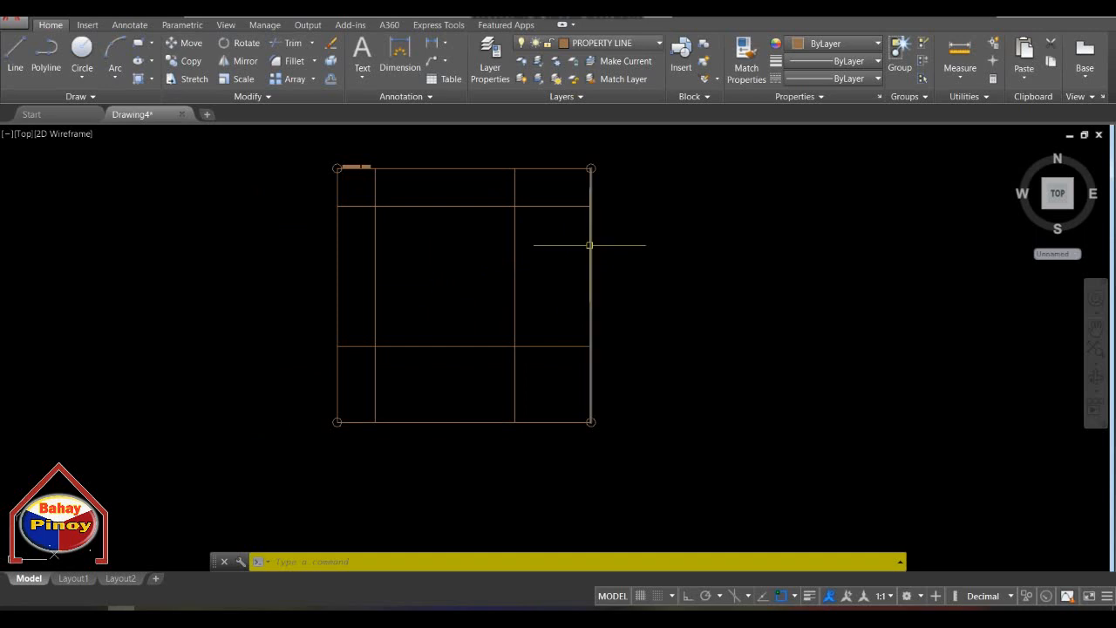
type("e")
key("Return")
key("Escape")
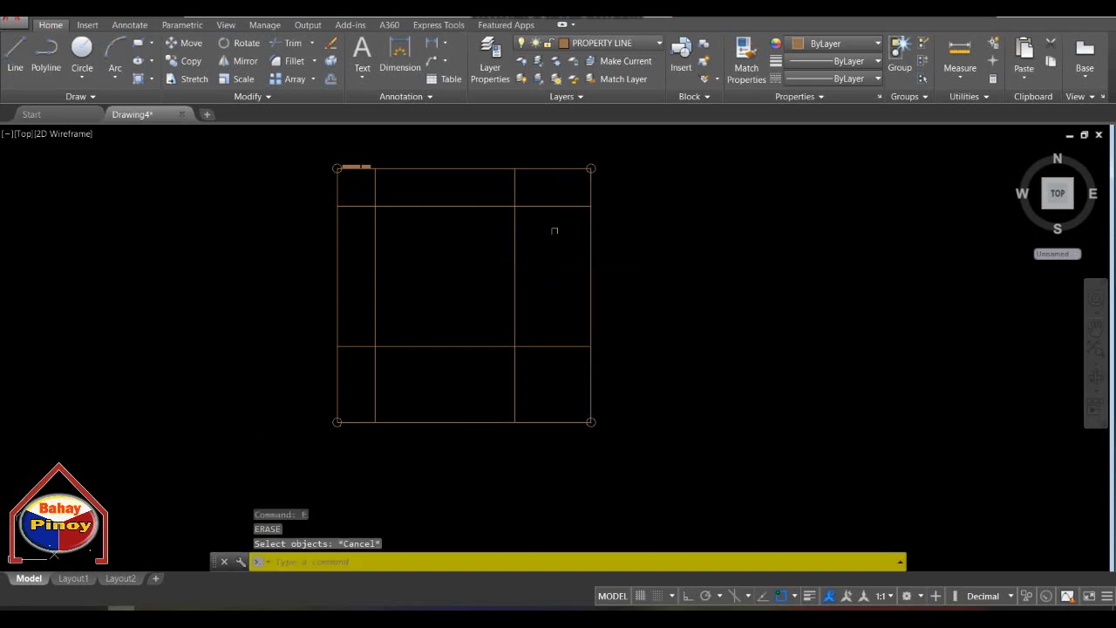
Erase the inner vertical setback line beside the right property line of the lot.
key("Return")
left_click(503, 232)
left_click(539, 240)
left_click(544, 237)
left_click(482, 258)
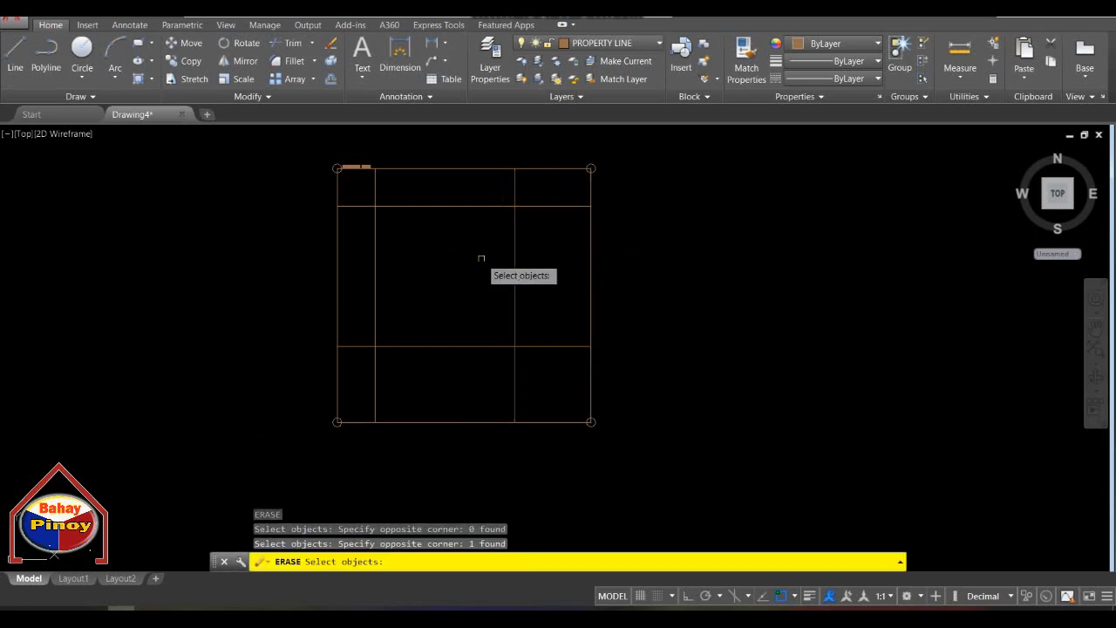
key("Return")
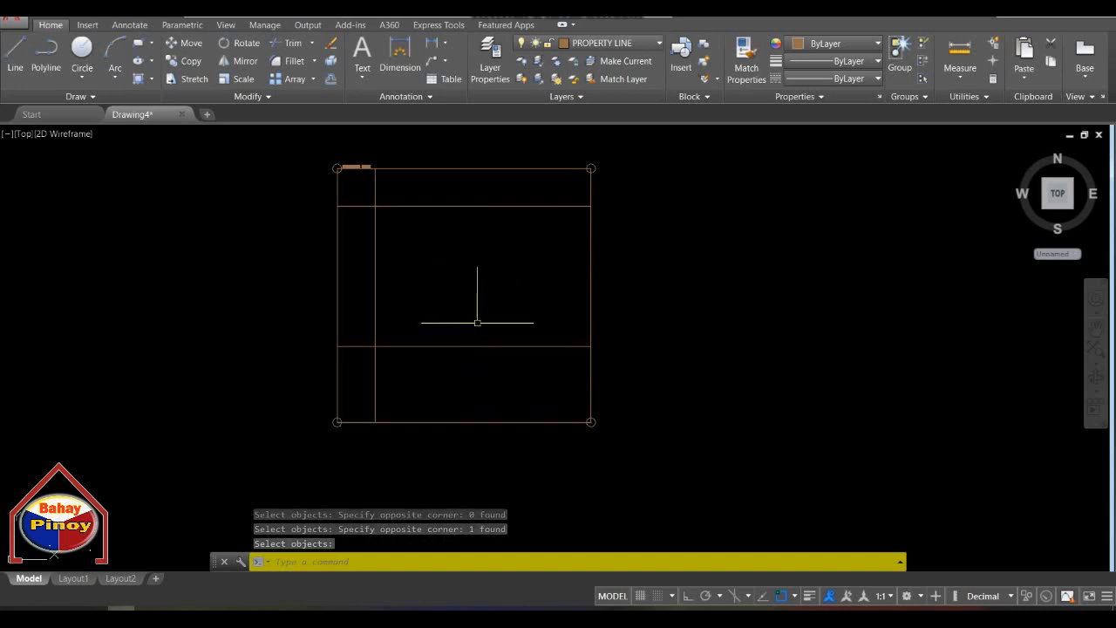
Erase the inner horizontal setback line above the lot's bottom property line.
type("e")
key("Return")
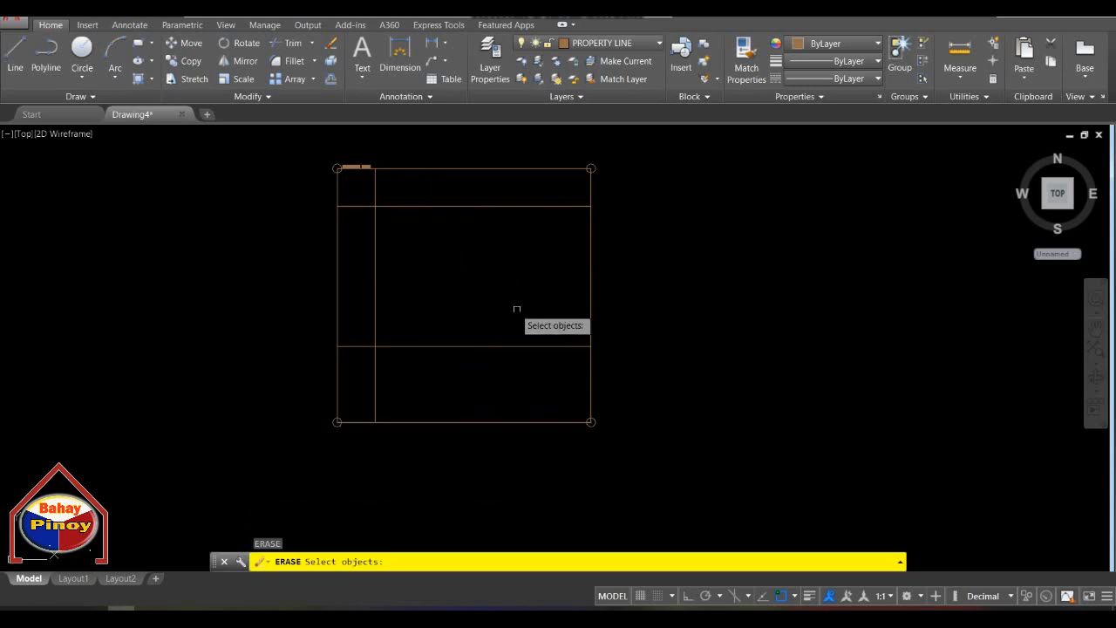
left_click(516, 311)
left_click(481, 381)
key("Return")
mouse_move(449, 384)
middle_mouse_down()
mouse_move(408, 380)
mouse_move(564, 353)
middle_mouse_up()
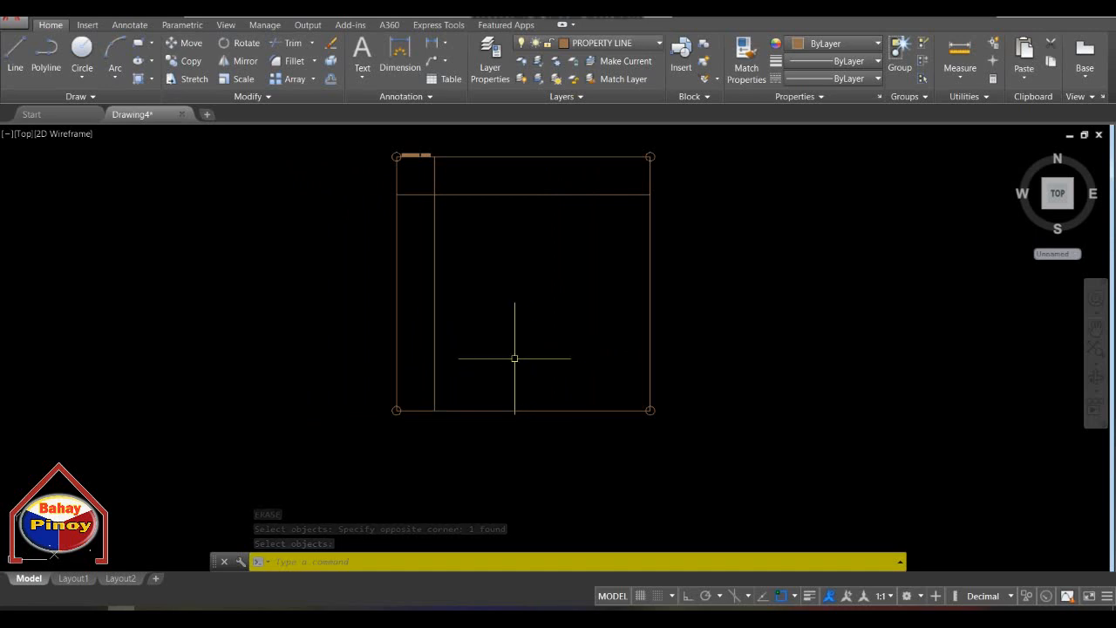
Offset the lot's bottom property line 2.5 inward.
type("o")
key("Return")
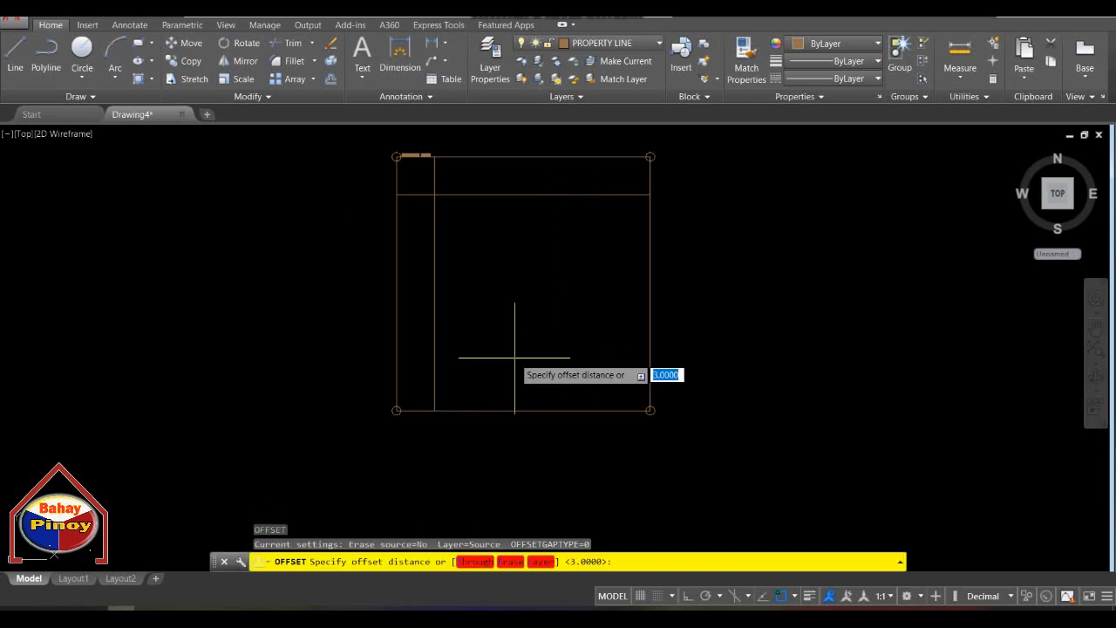
type("2.5")
key("Return")
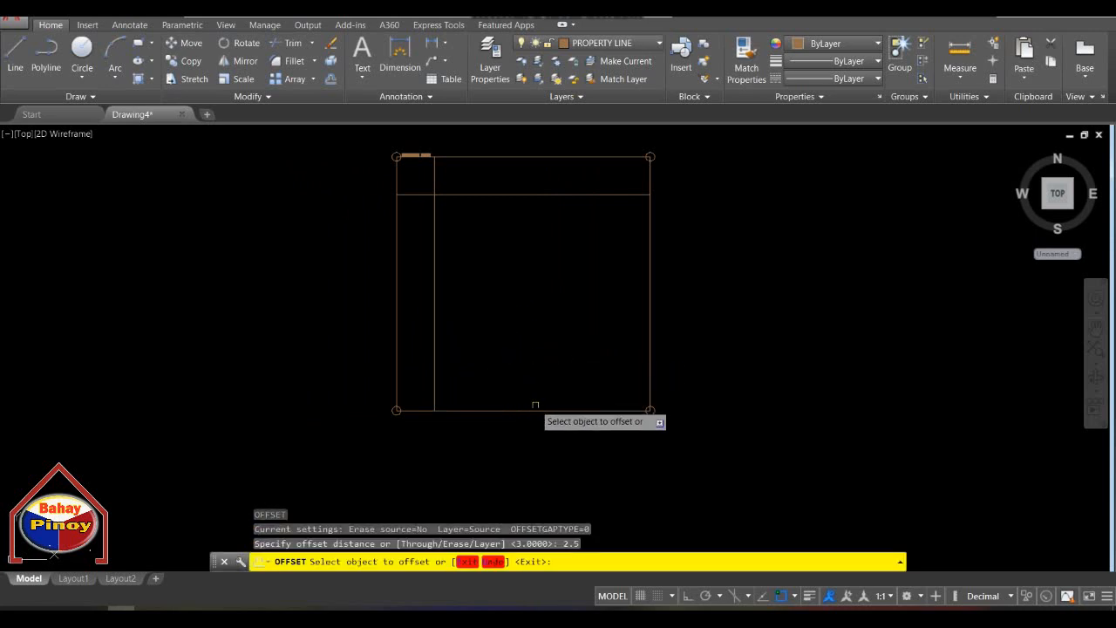
left_click(541, 409)
left_click(542, 316)
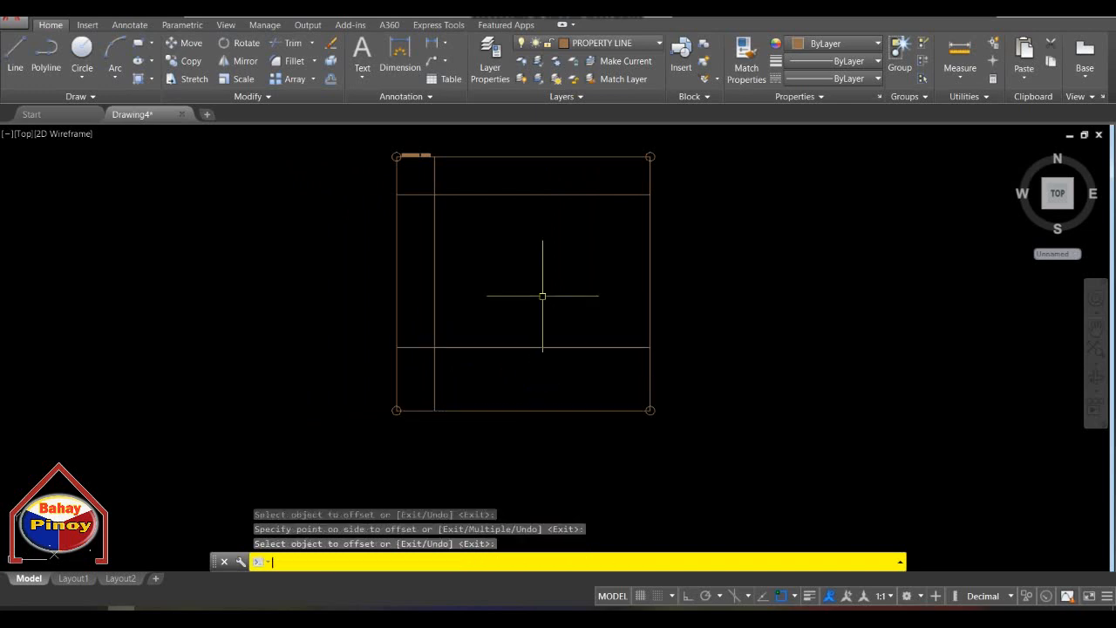
key("Return")
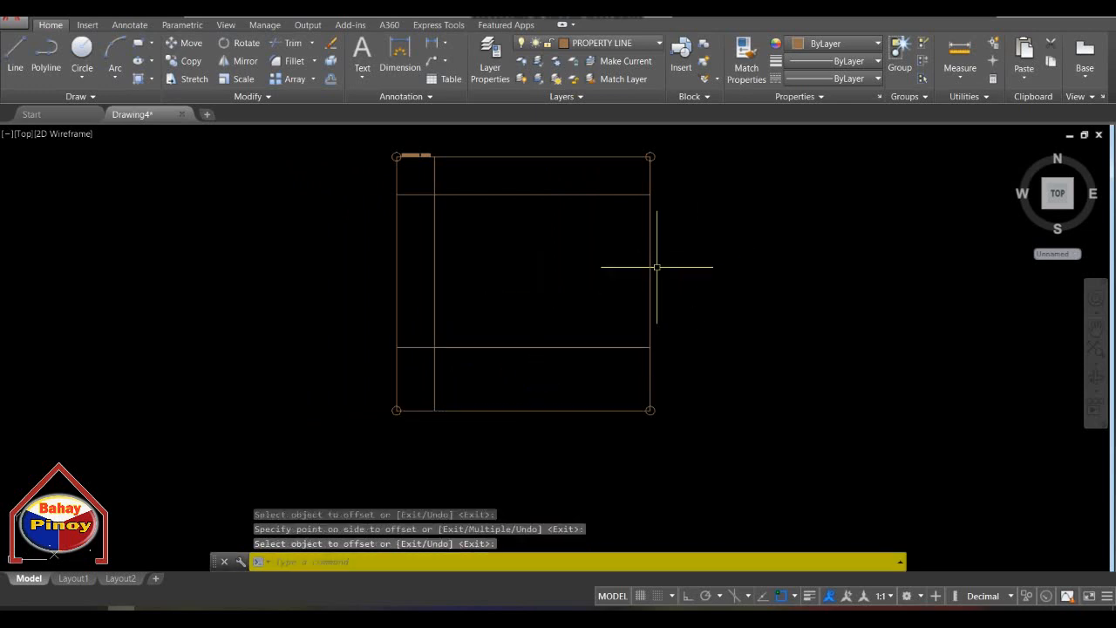
Offset the lot's right property line 1.5 inward.
type("o")
key("Return")
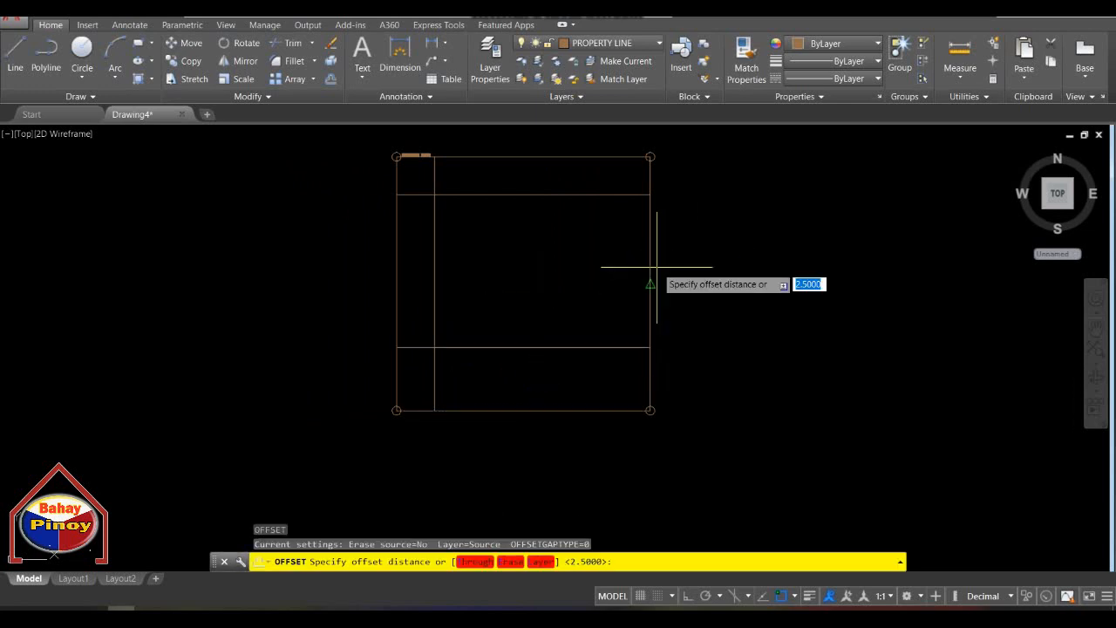
type("1.5")
key("Return")
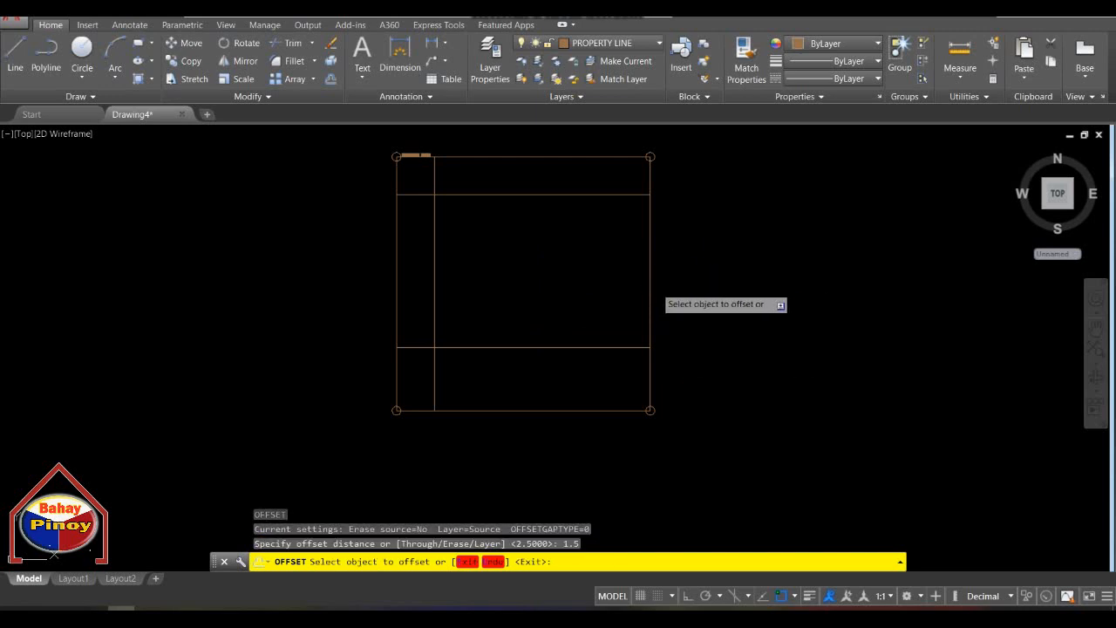
left_click(650, 302)
left_click(553, 291)
key("Return")
middle_click_drag(531, 324, 488, 322)
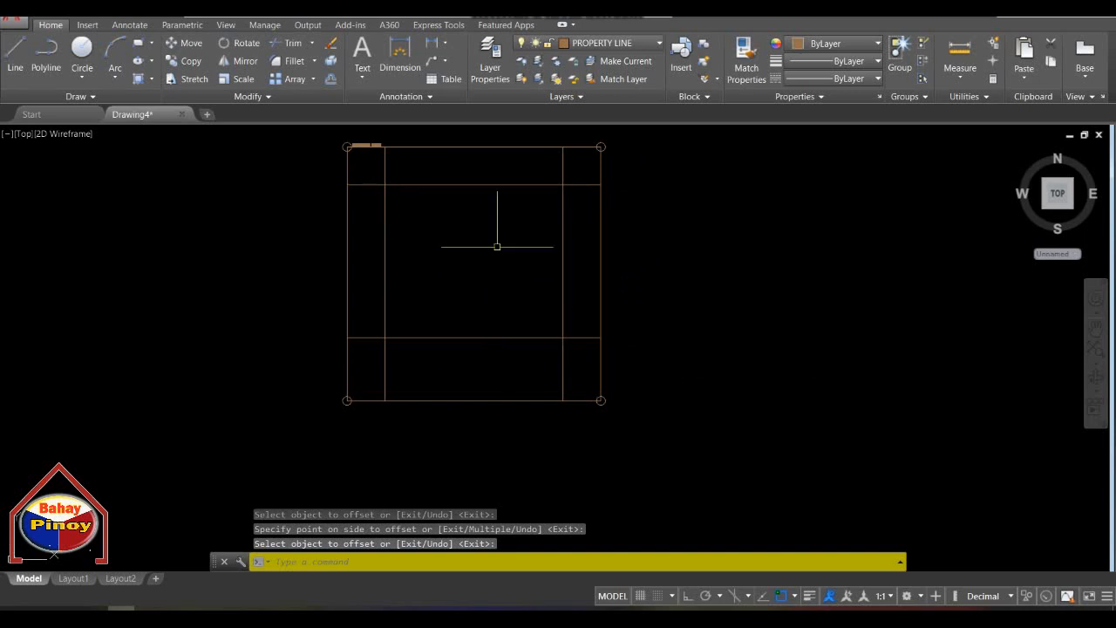
left_click(357, 176)
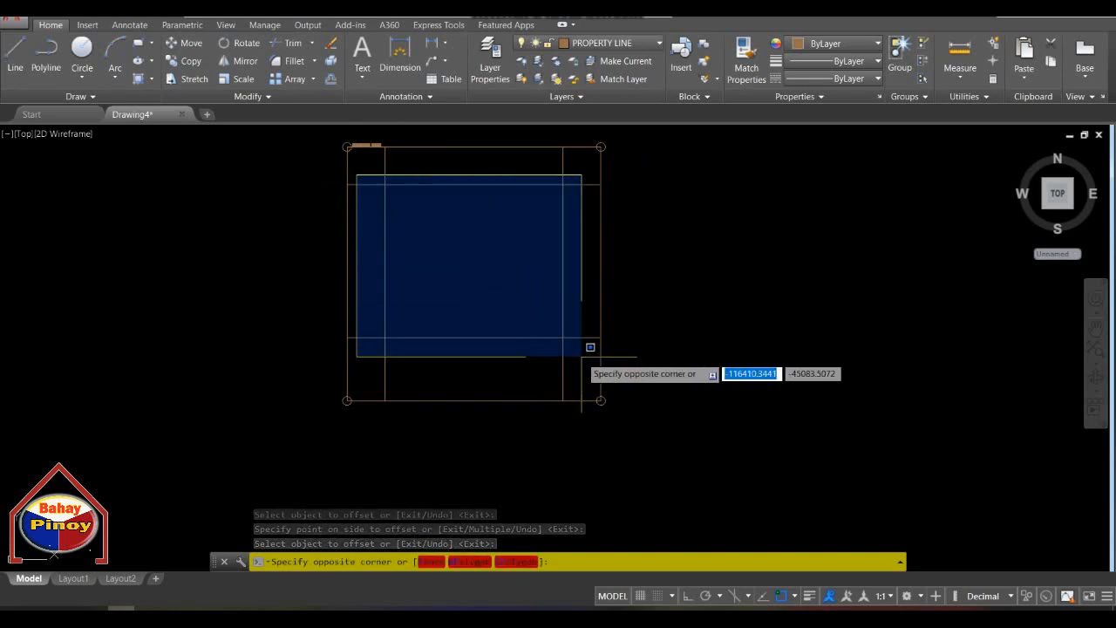
key("Escape")
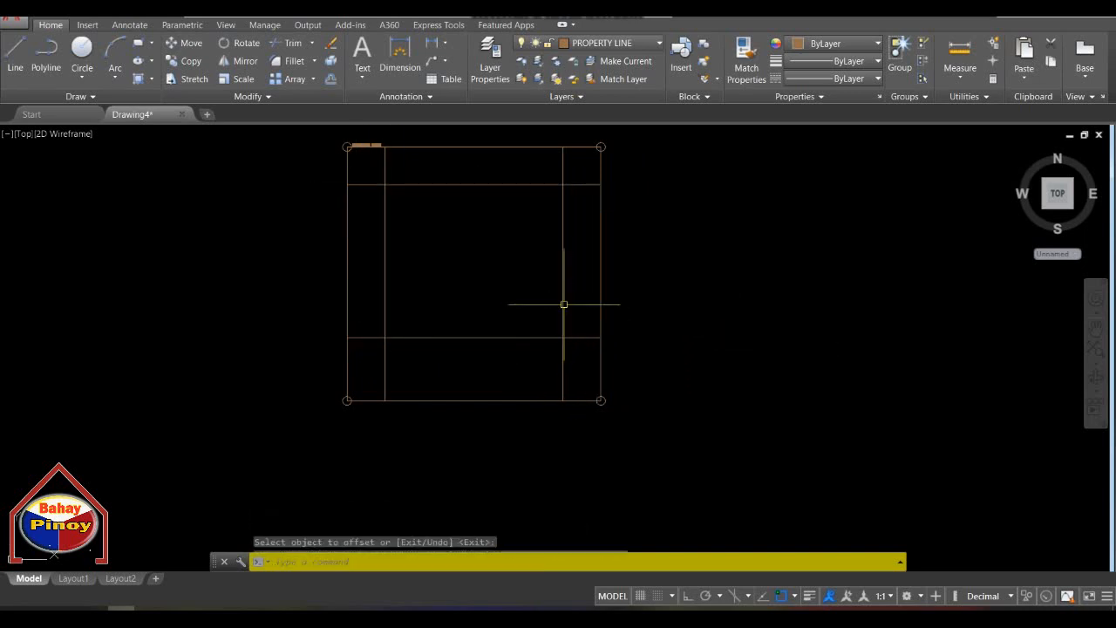
Enable the Intersection object snap mode in the drafting settings.
middle_click_drag(524, 280, 465, 292)
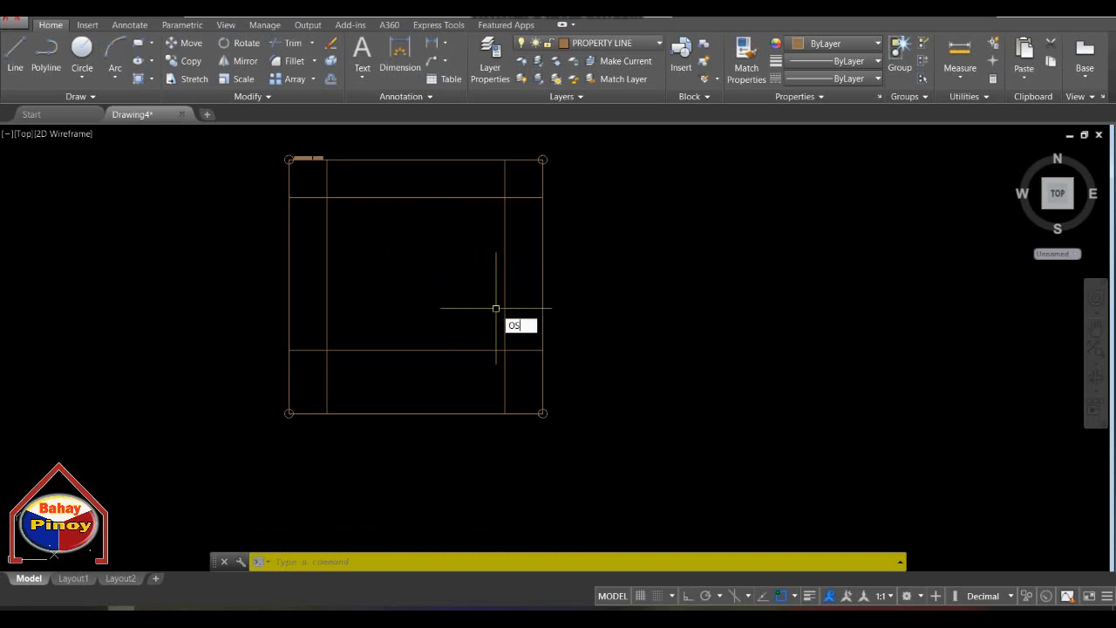
key("Return")
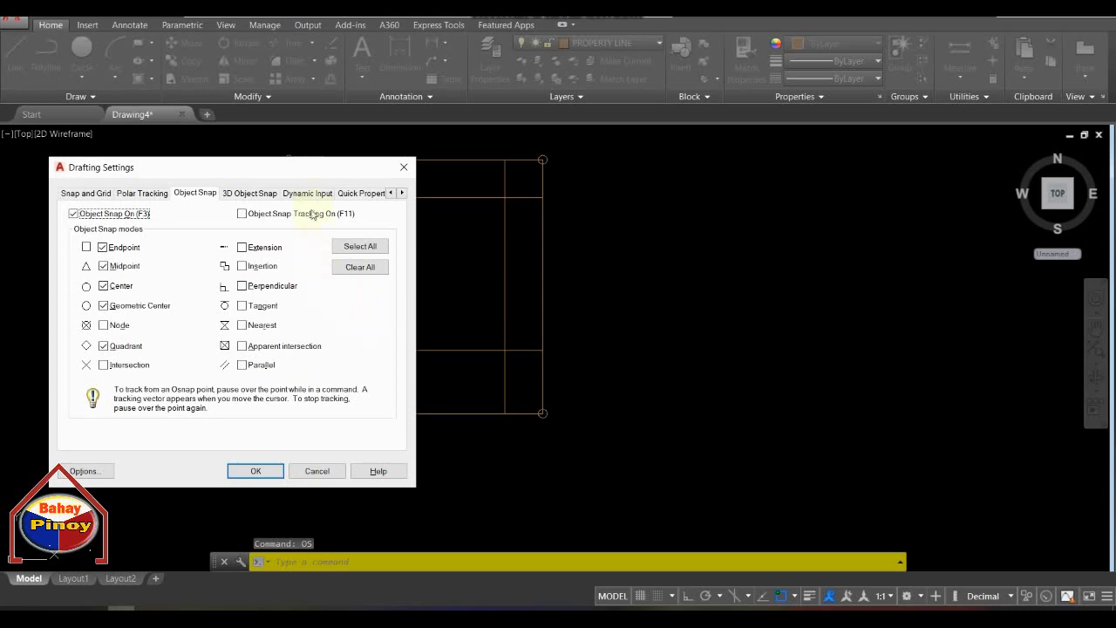
left_click_drag(323, 166, 738, 186)
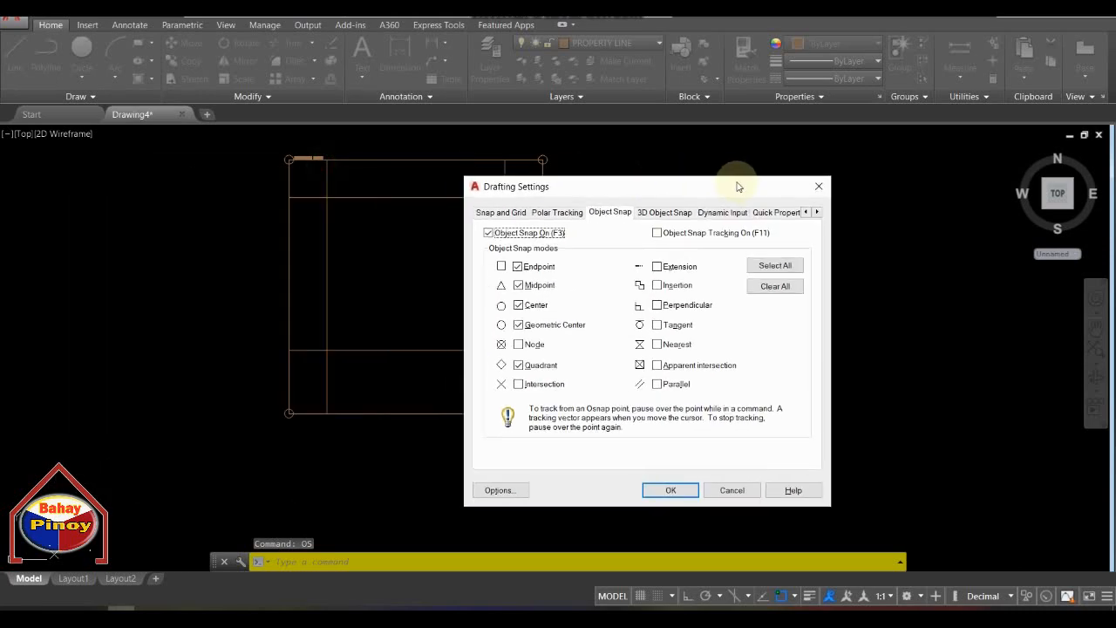
left_click(519, 385)
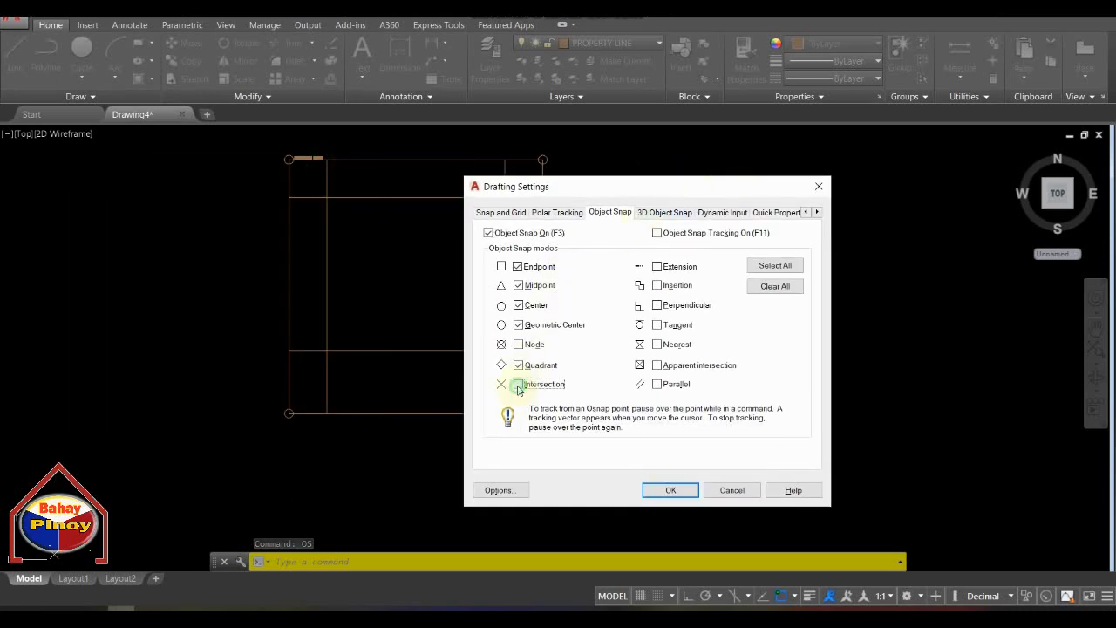
left_click(668, 490)
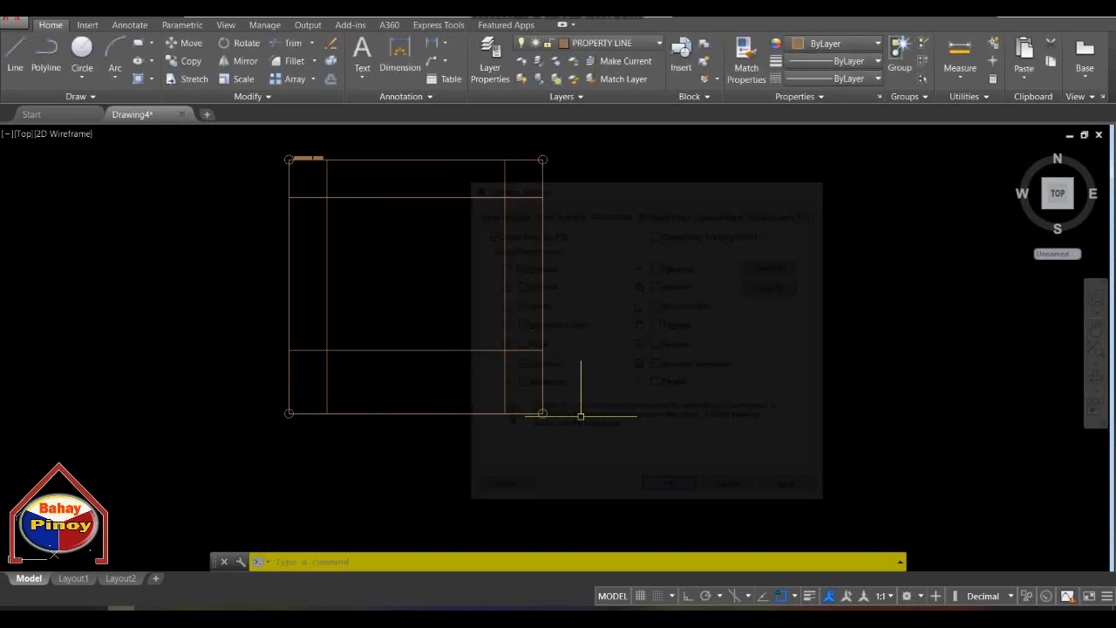
Measure the area of the inner rectangle enclosed by the four setback lines, picking their four intersections.
middle_click_drag(379, 270, 434, 275)
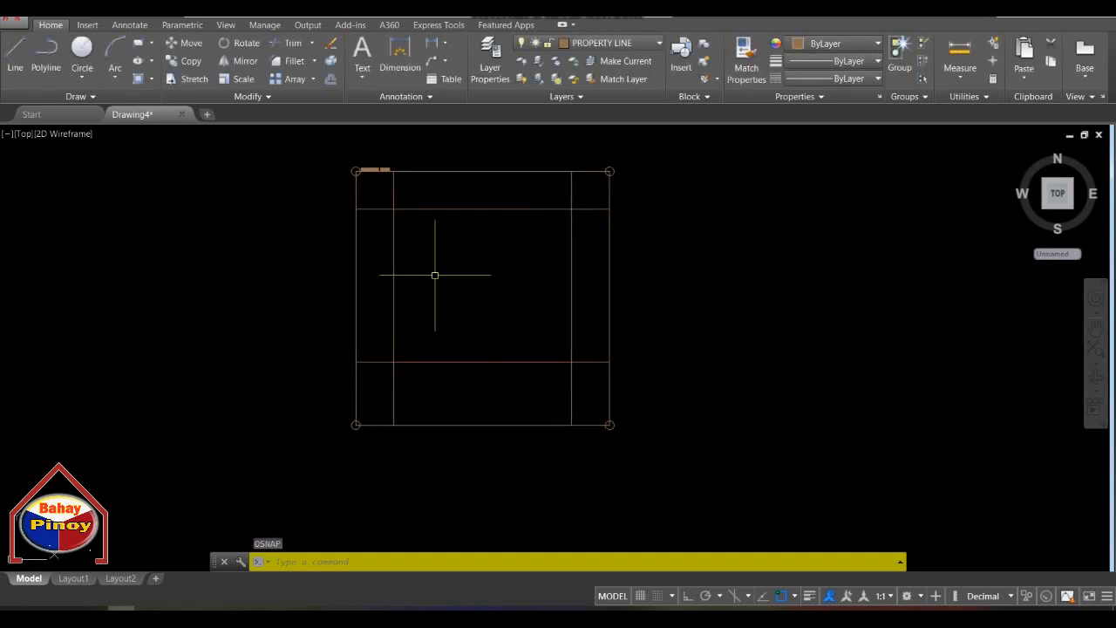
left_click(435, 276)
type("AREA")
key("Return")
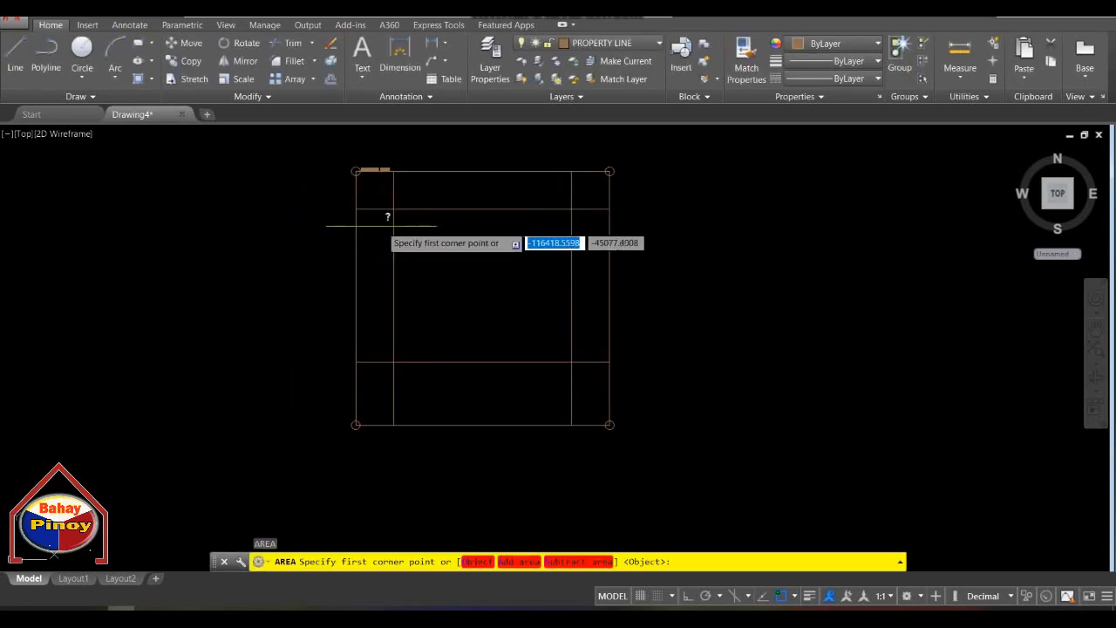
scroll(397, 210, "up", 2)
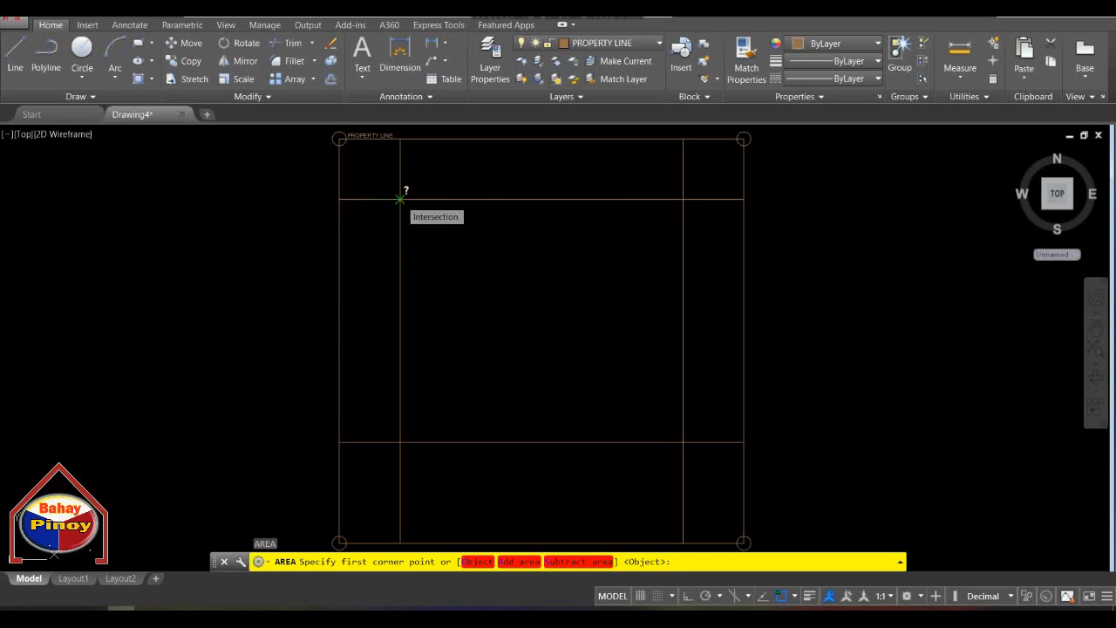
left_click(400, 199)
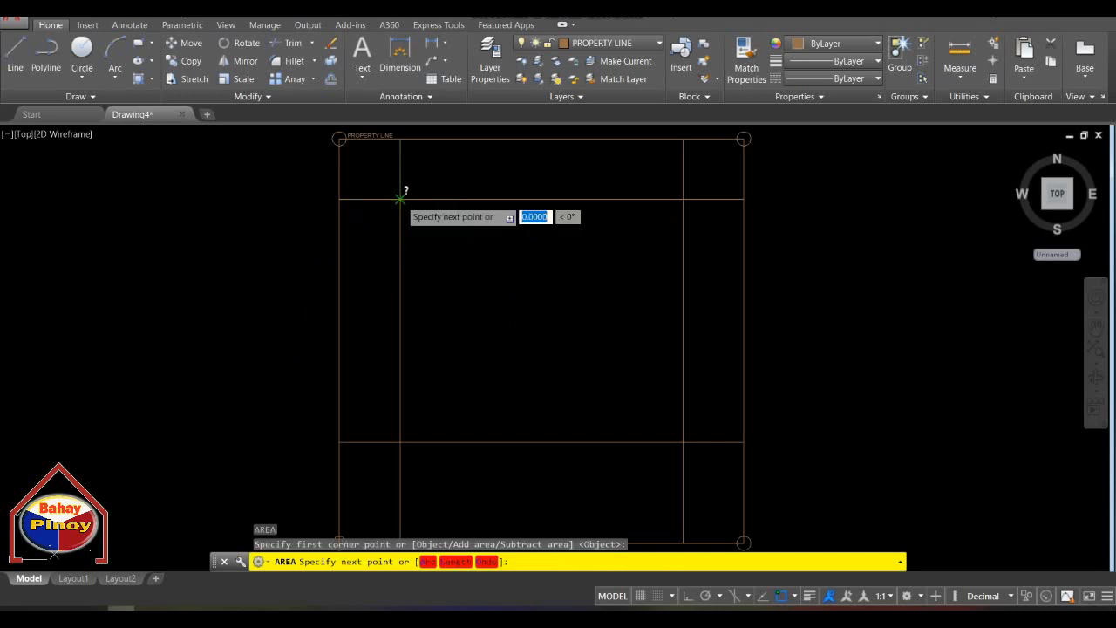
left_click(683, 199)
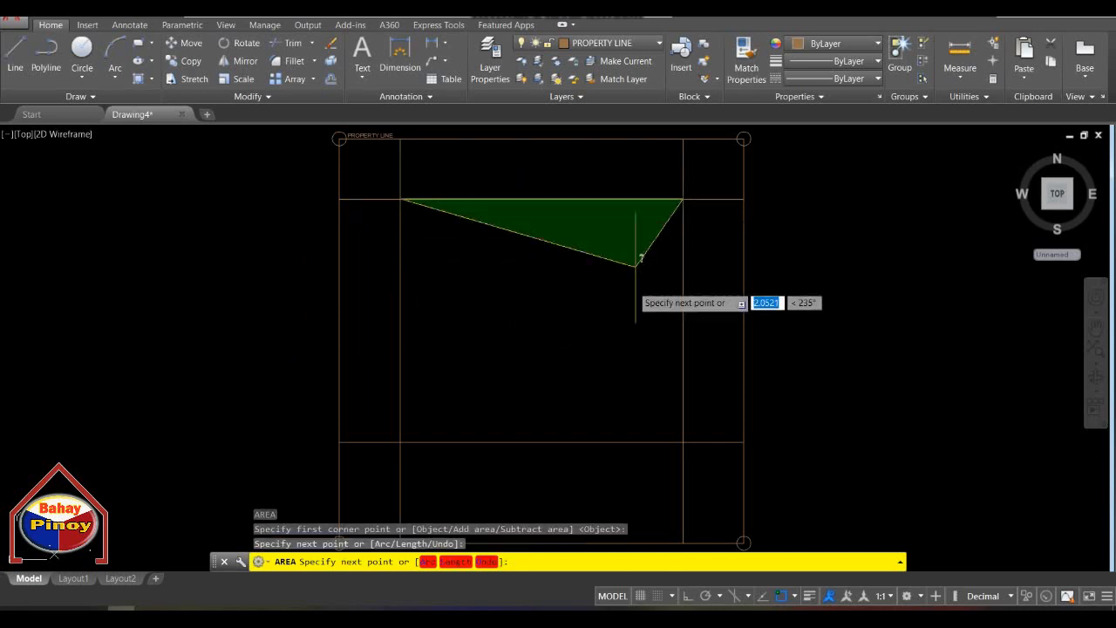
left_click(683, 442)
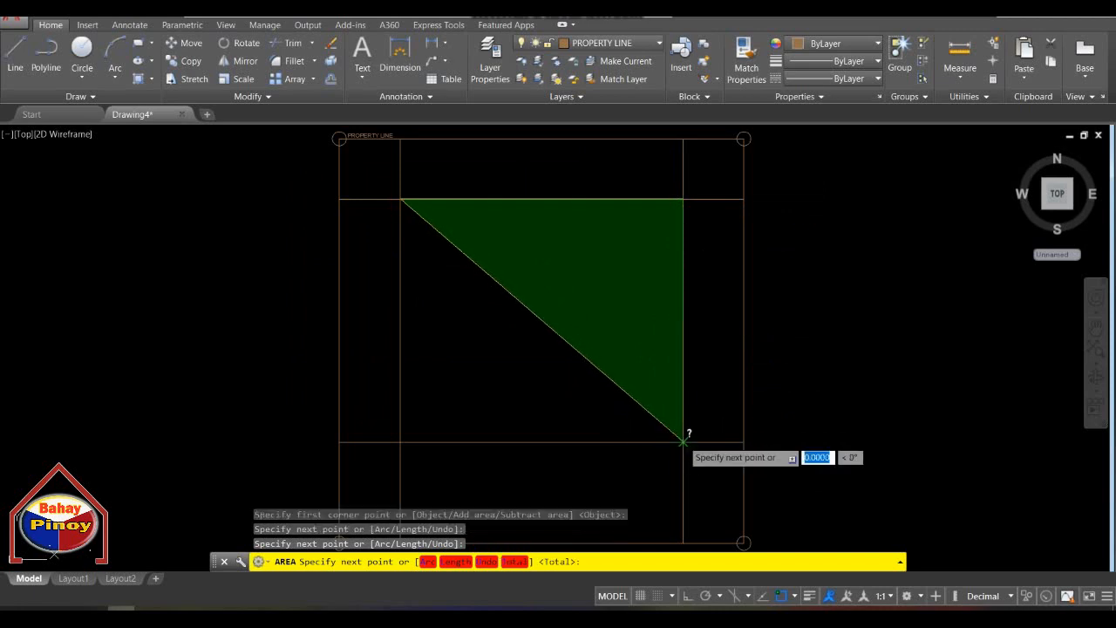
left_click(400, 442)
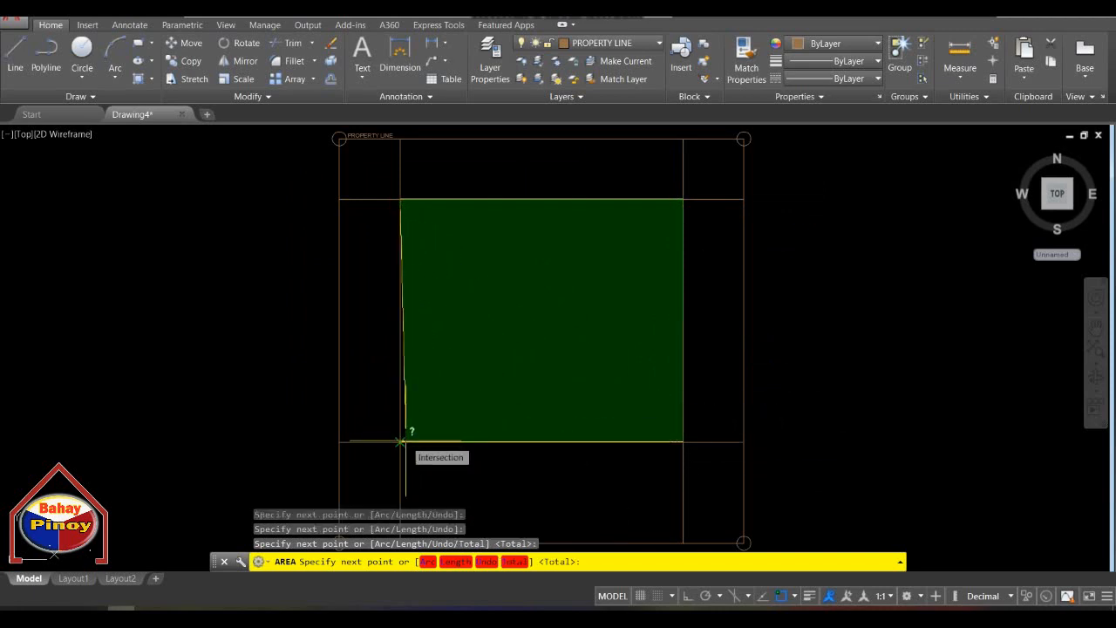
key("Return")
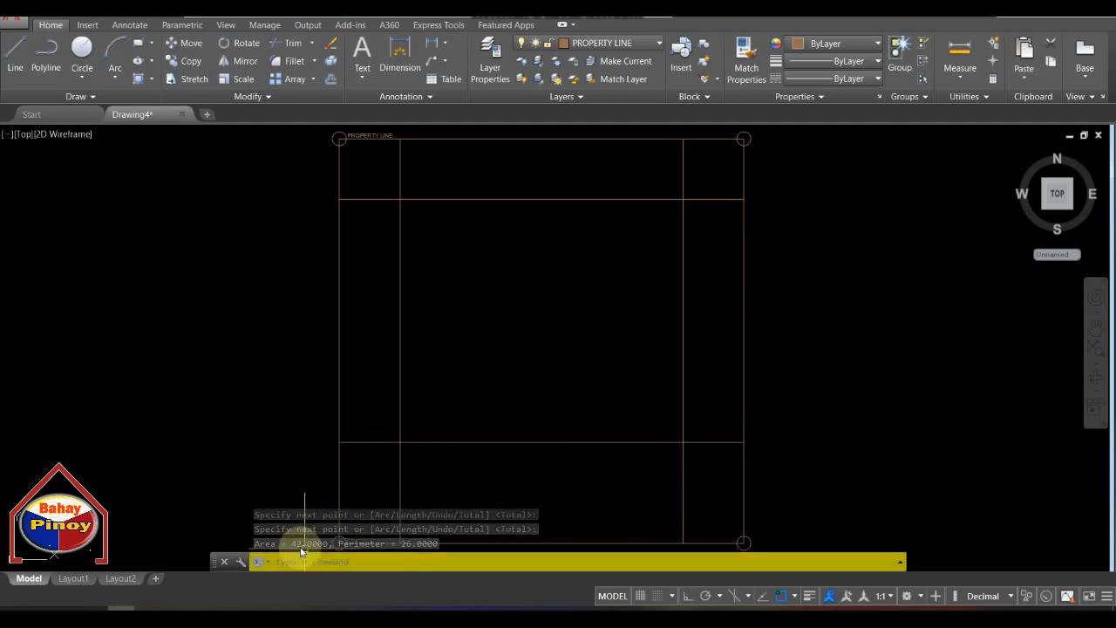
scroll(430, 404, "down", 2)
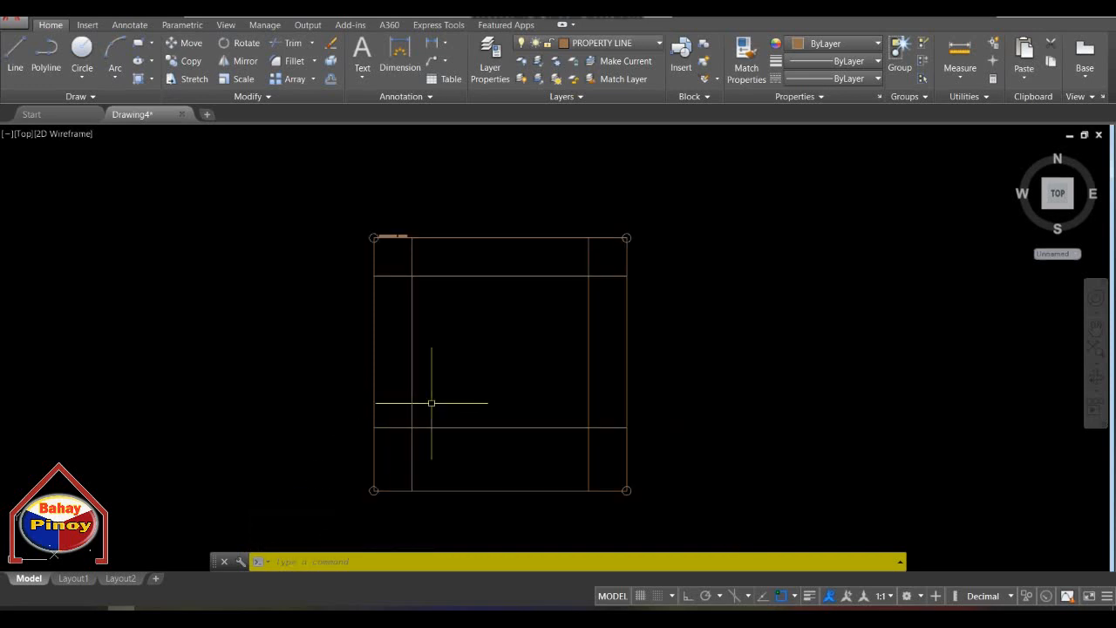
mouse_move(453, 385)
middle_mouse_down()
mouse_move(474, 338)
mouse_move(425, 334)
middle_mouse_up()
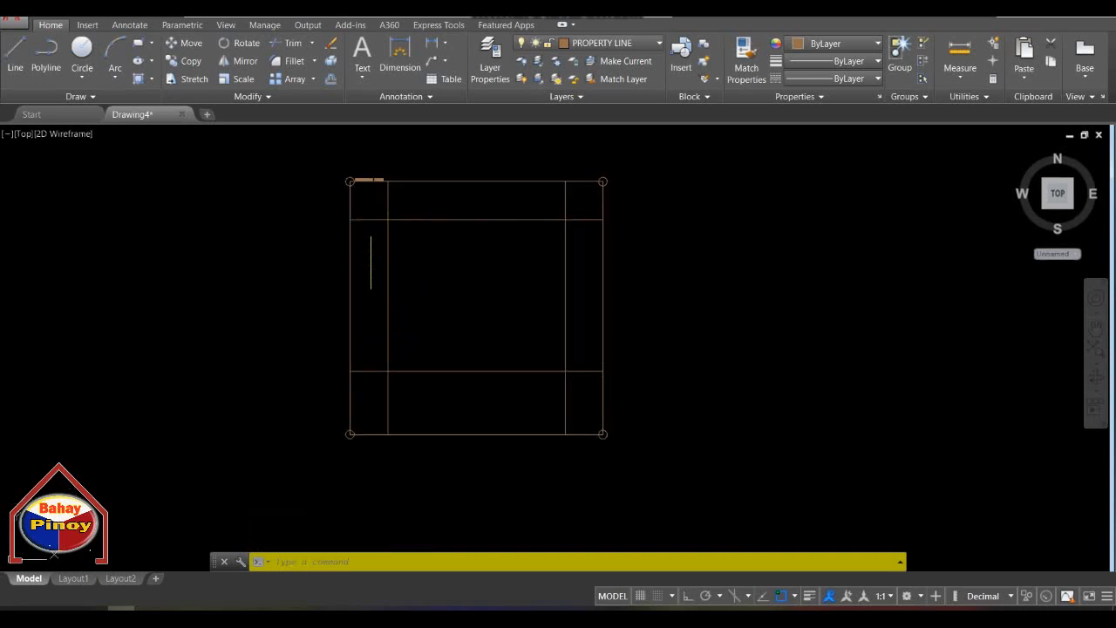
left_click(372, 209)
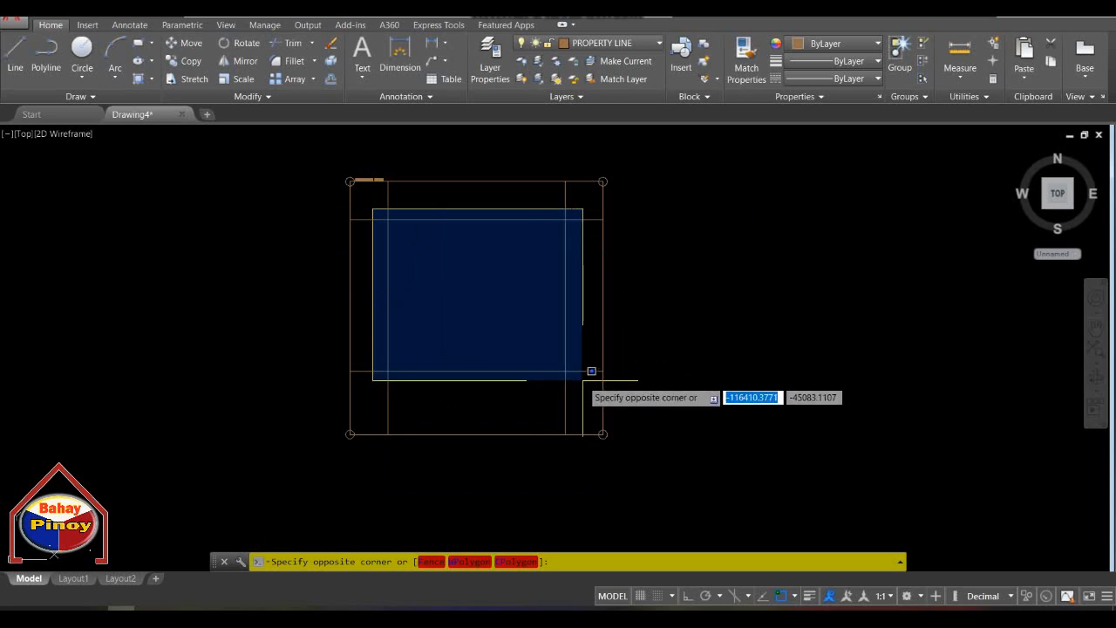
key("Escape")
scroll(368, 205, "up", 4)
middle_click_drag(367, 207, 498, 297)
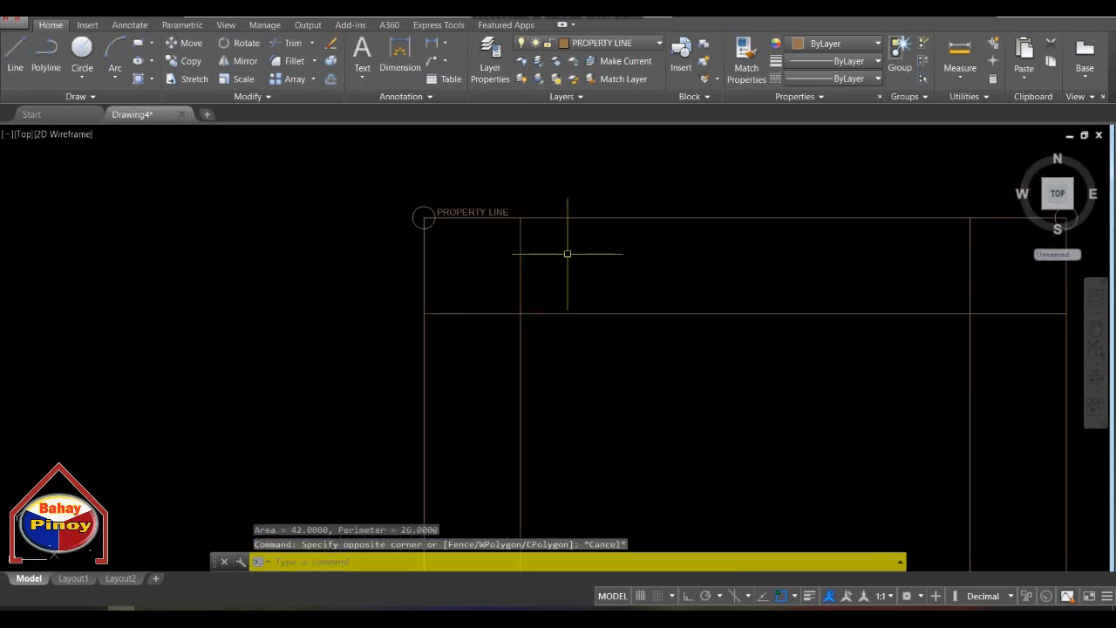
left_click(541, 254)
key("Escape")
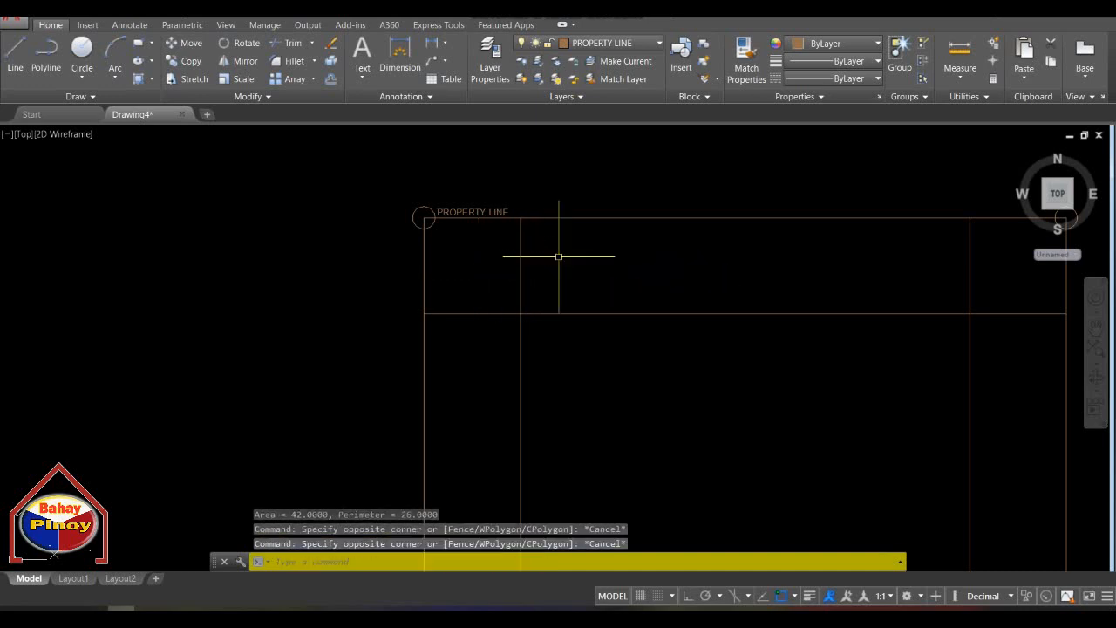
scroll(452, 264, "down", 4)
middle_click_drag(511, 329, 491, 292)
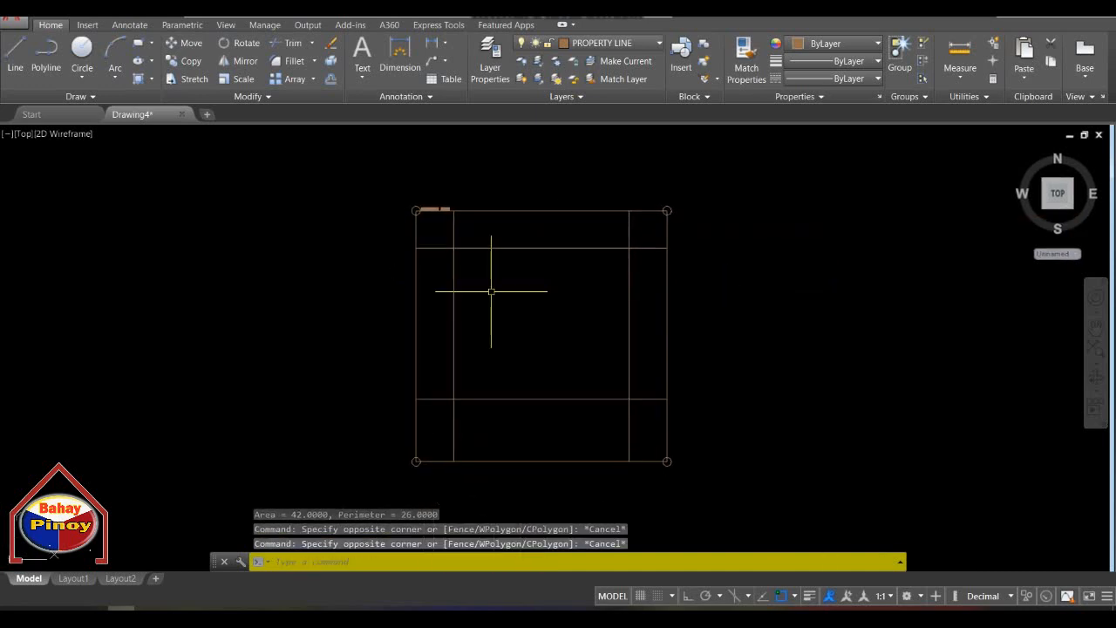
Trim the overhanging ends of the four setback lines so they form a closed inner rectangle inside the lot.
middle_click_drag(475, 356, 436, 347)
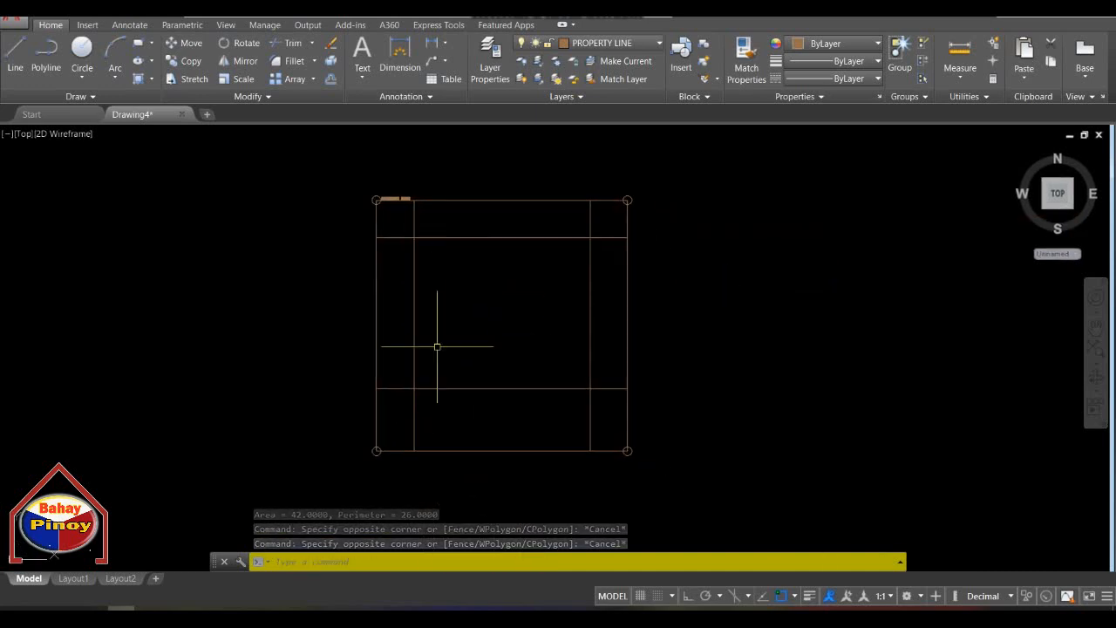
type("TR")
key("Return")
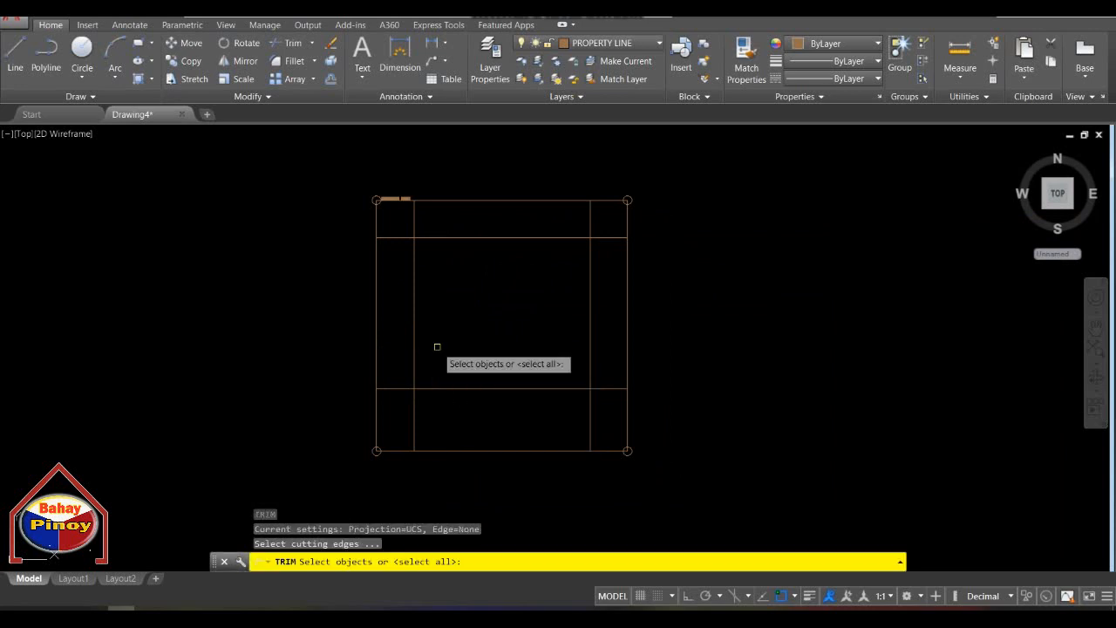
left_click(413, 219)
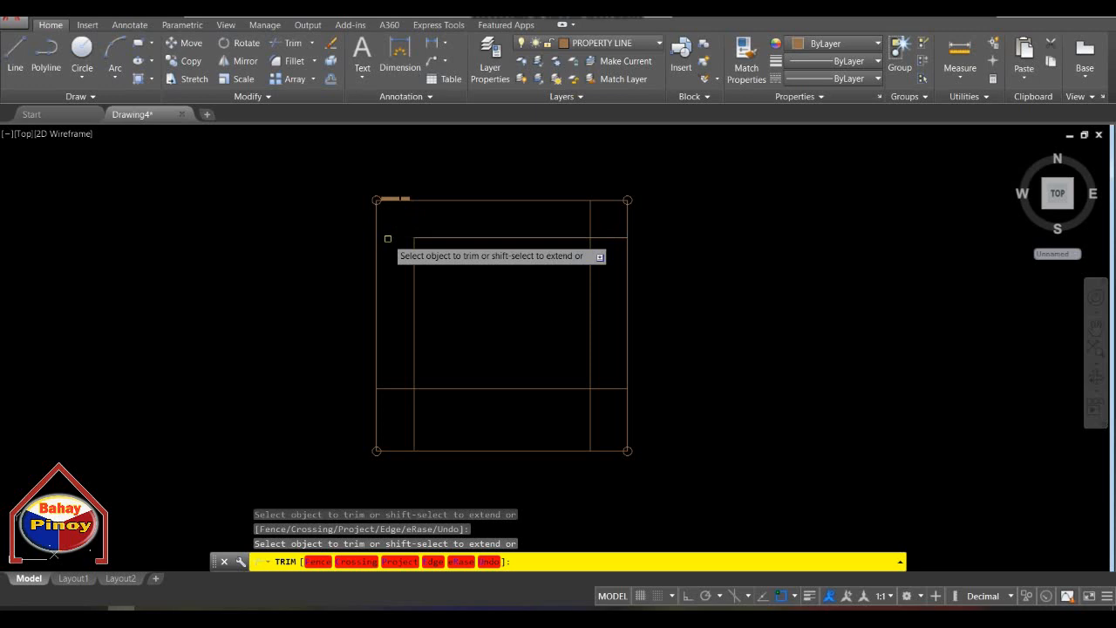
left_click(400, 388)
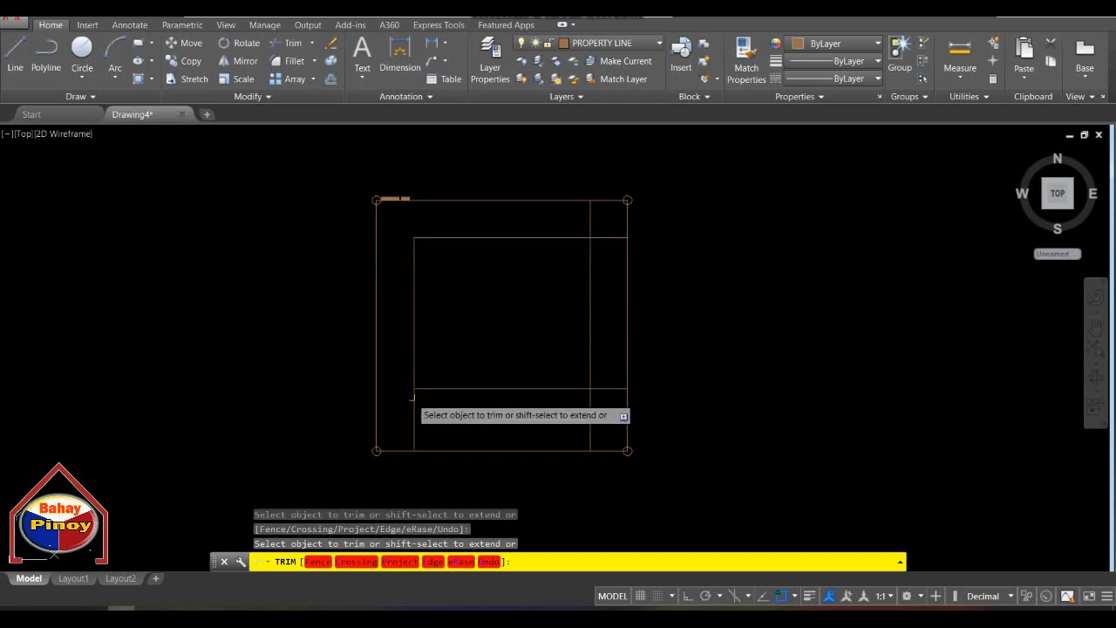
left_click(413, 399)
left_click(589, 426)
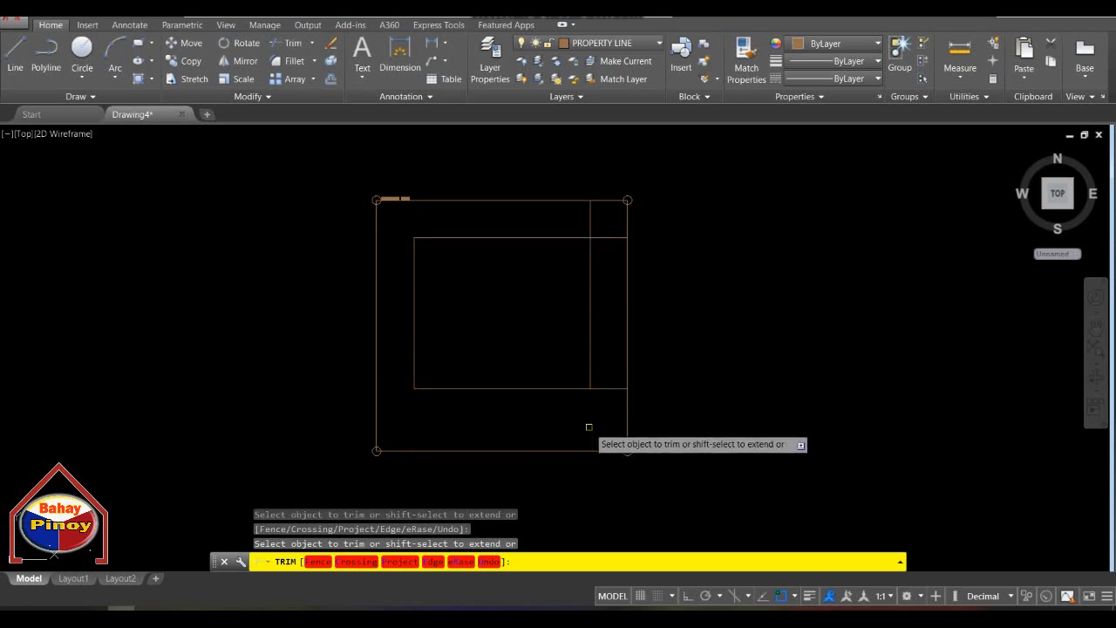
left_click(607, 390)
left_click(592, 228)
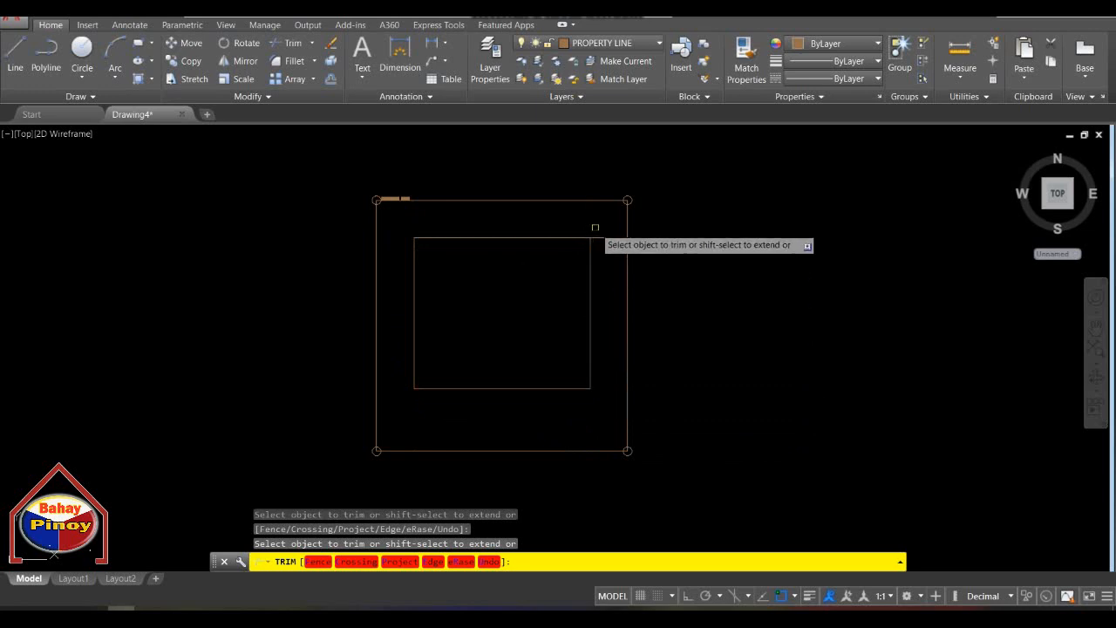
key("Return")
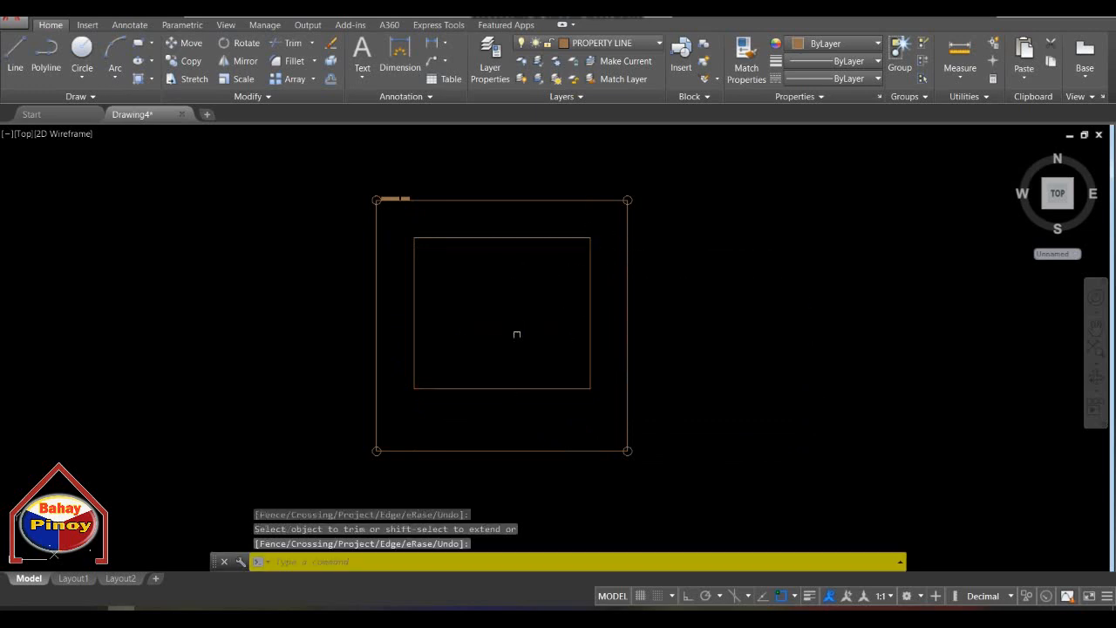
middle_click_drag(517, 335, 466, 320)
left_click(338, 207)
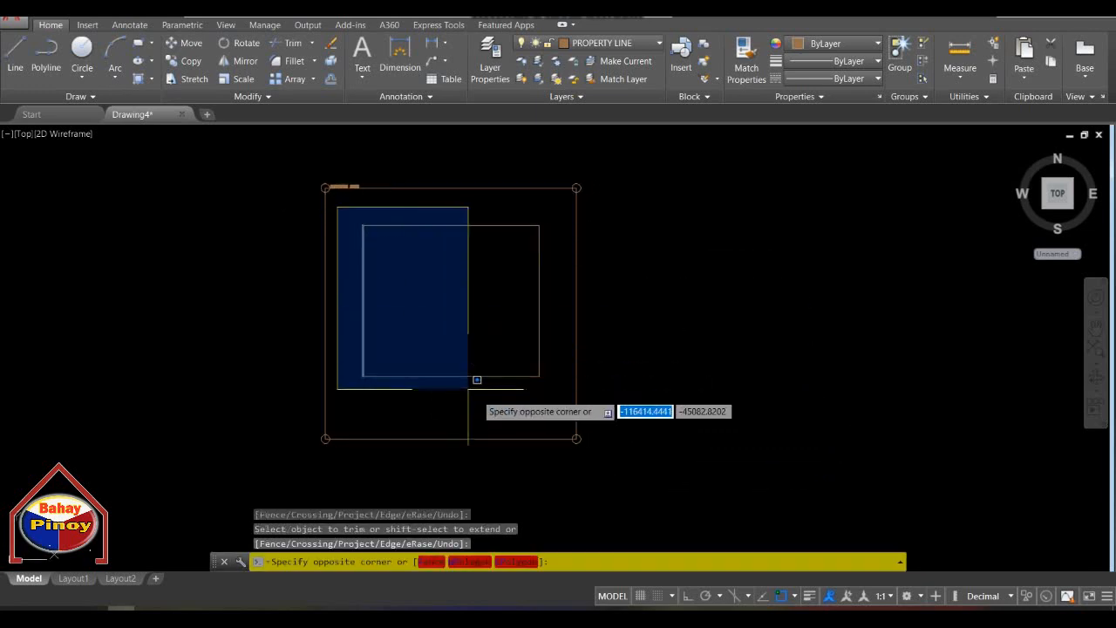
left_click(544, 388)
key("Escape")
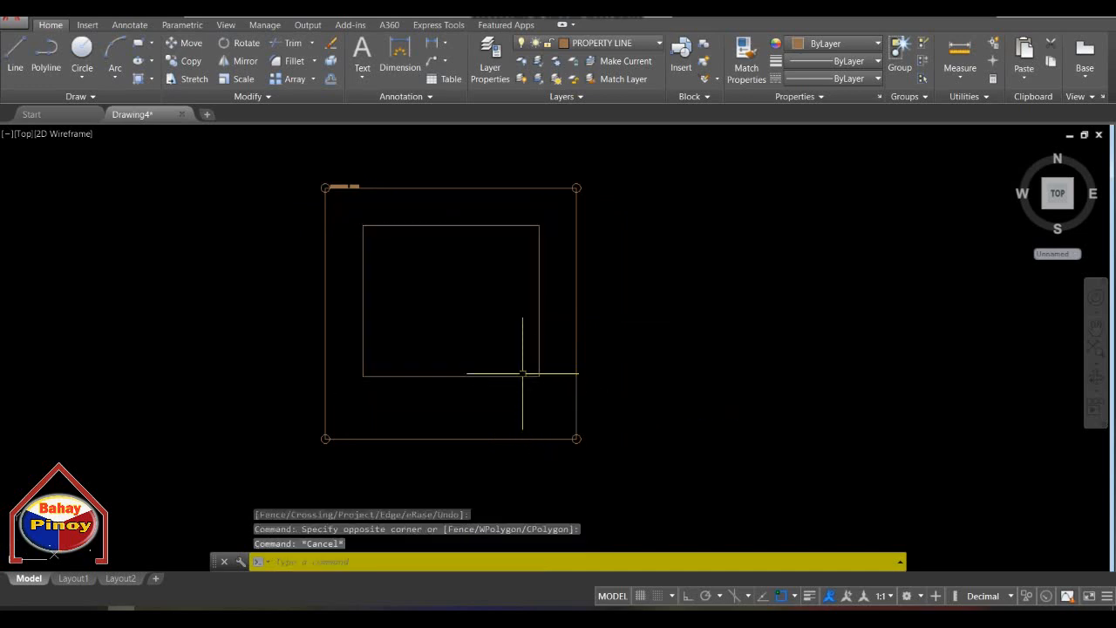
mouse_move(487, 298)
middle_mouse_down()
mouse_move(579, 307)
mouse_move(550, 300)
middle_mouse_up()
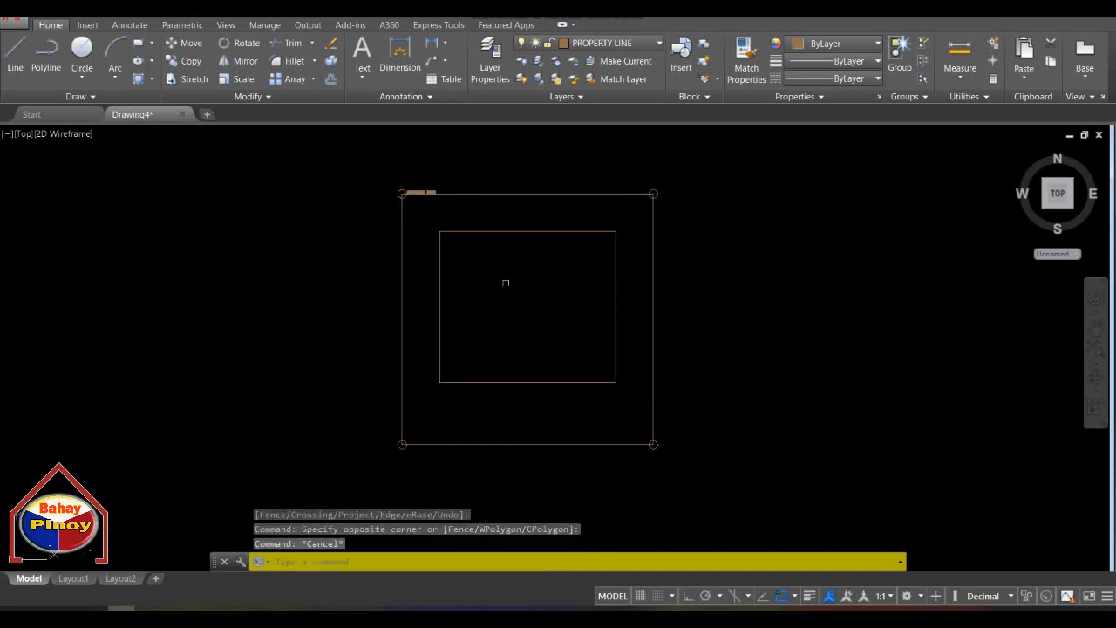
left_click(424, 219)
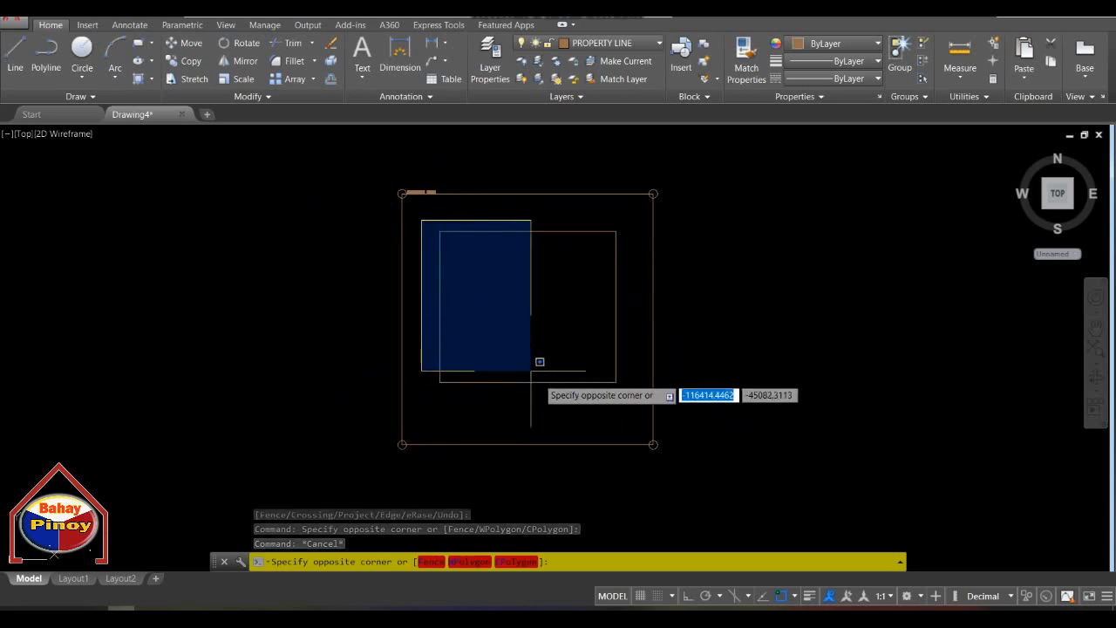
left_click(627, 390)
scroll(515, 267, "up", 2)
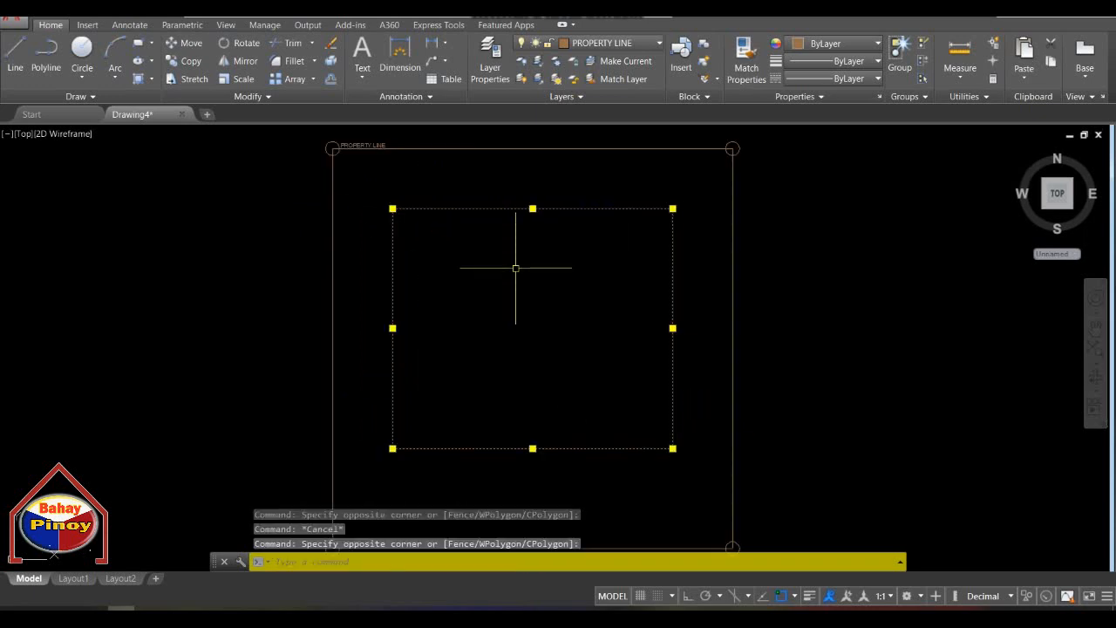
mouse_move(516, 267)
middle_mouse_down()
mouse_move(498, 242)
mouse_move(447, 247)
middle_mouse_up()
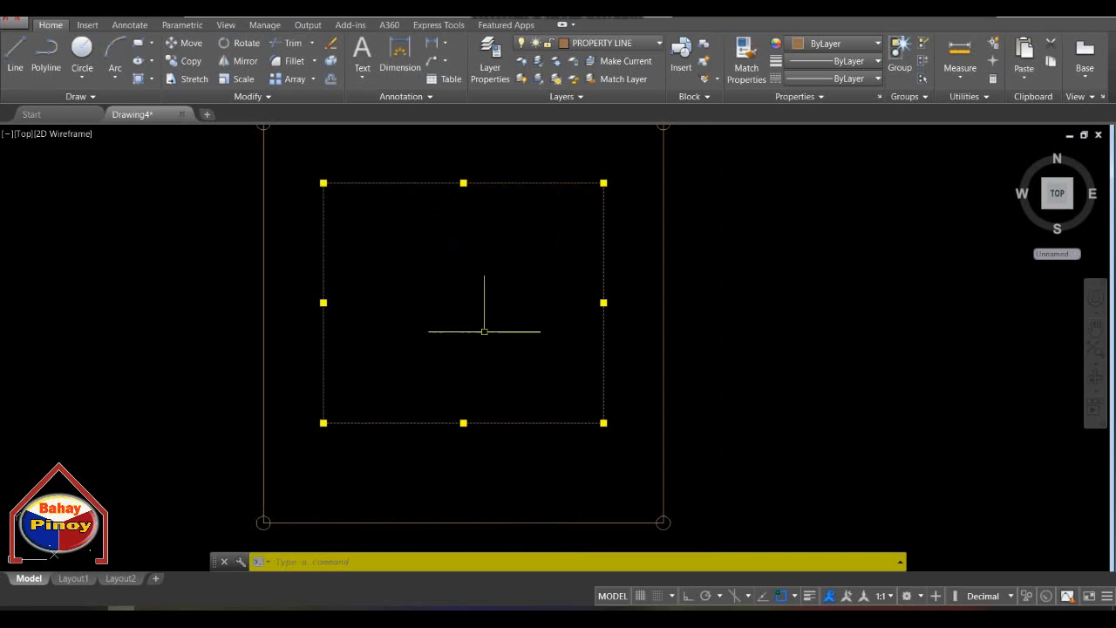
key("Escape")
mouse_move(435, 330)
middle_mouse_down()
mouse_move(518, 337)
mouse_move(459, 317)
mouse_move(451, 279)
mouse_move(491, 291)
middle_mouse_up()
scroll(463, 311, "down", 2)
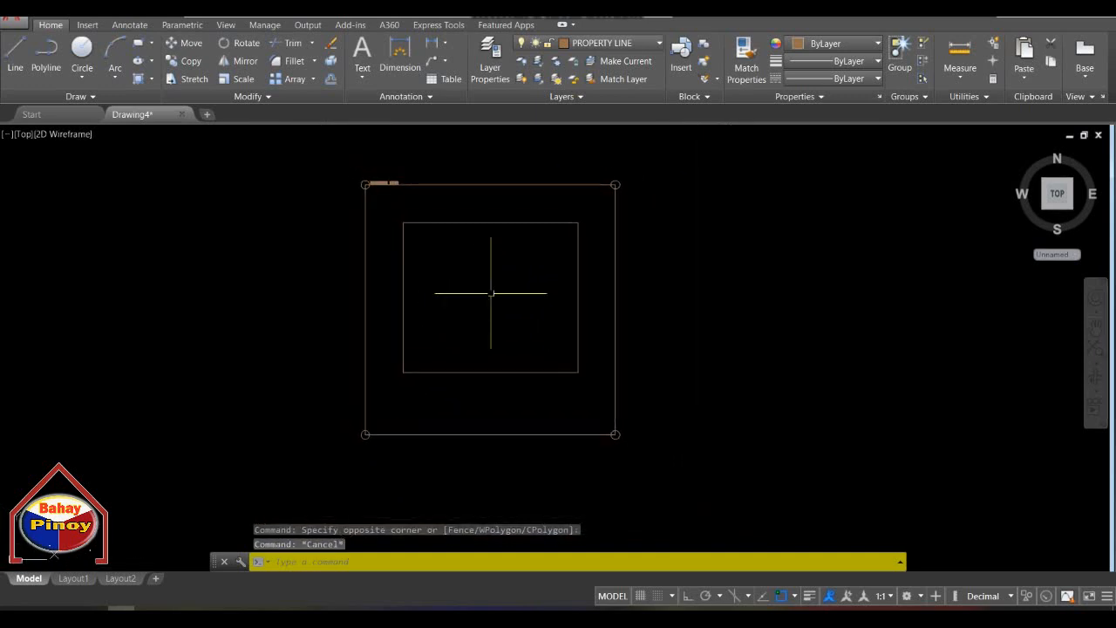
left_click(646, 166)
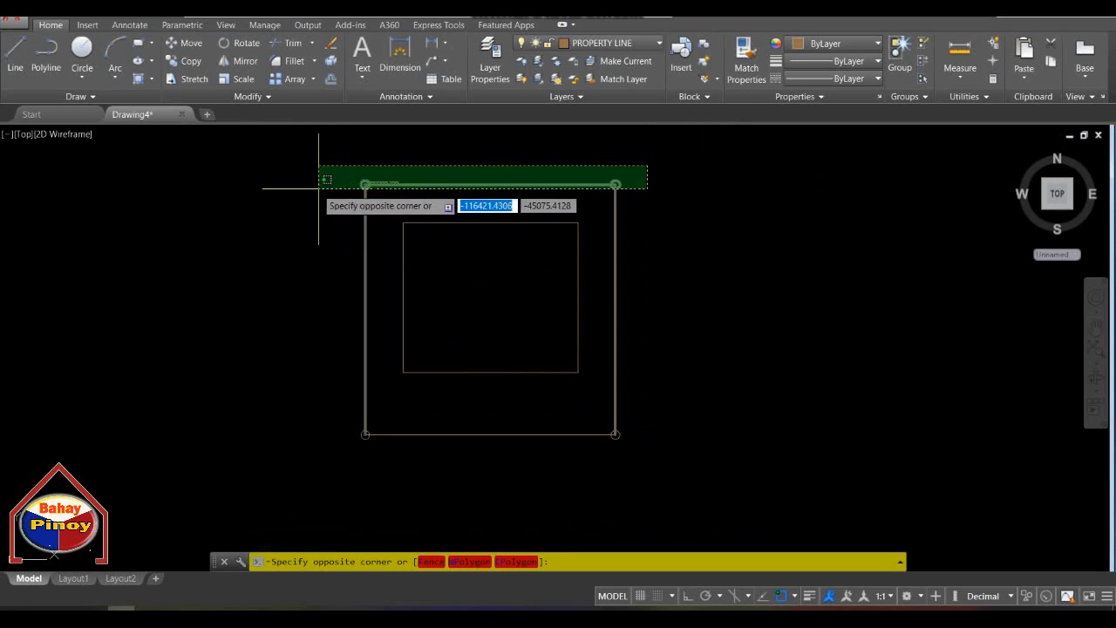
key("Escape")
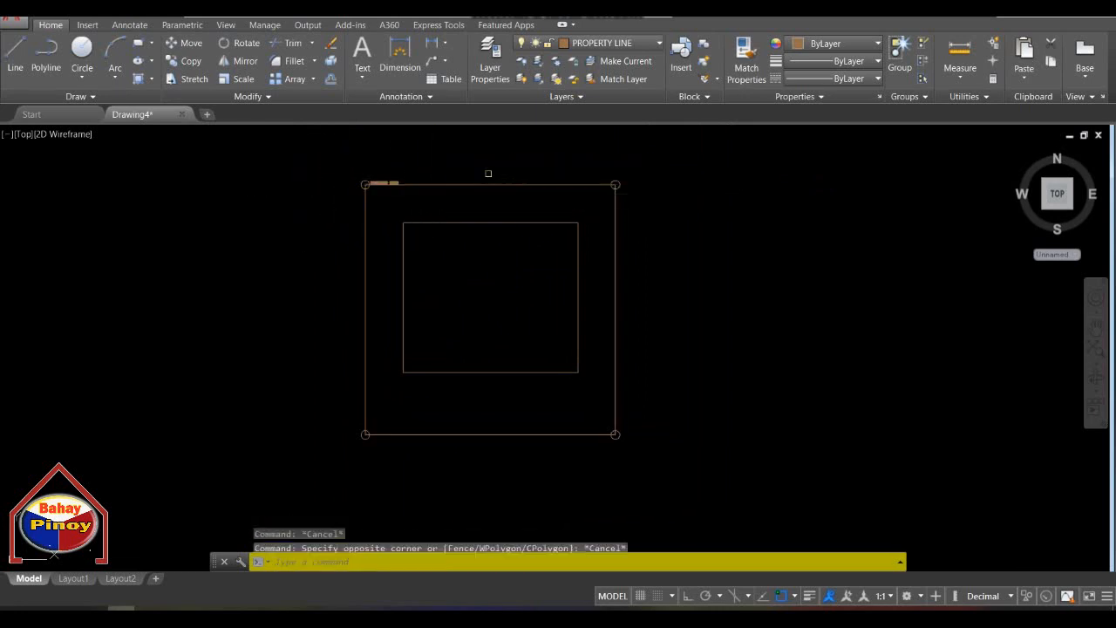
left_click(640, 166)
left_click(304, 199)
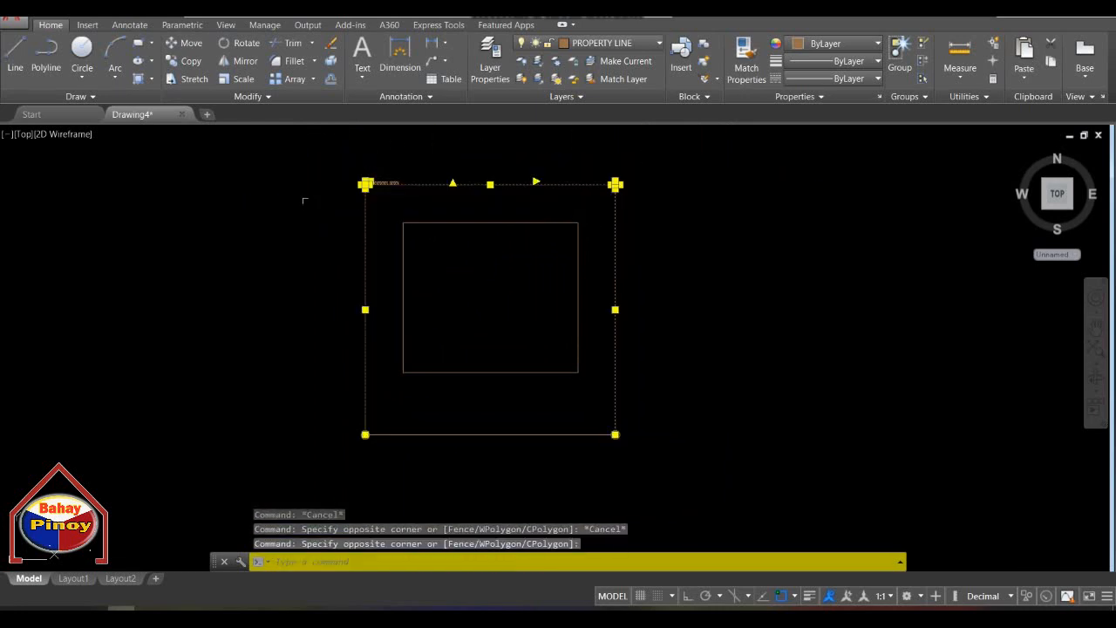
key("Escape")
left_click(433, 162)
left_click(260, 178)
left_click(436, 166)
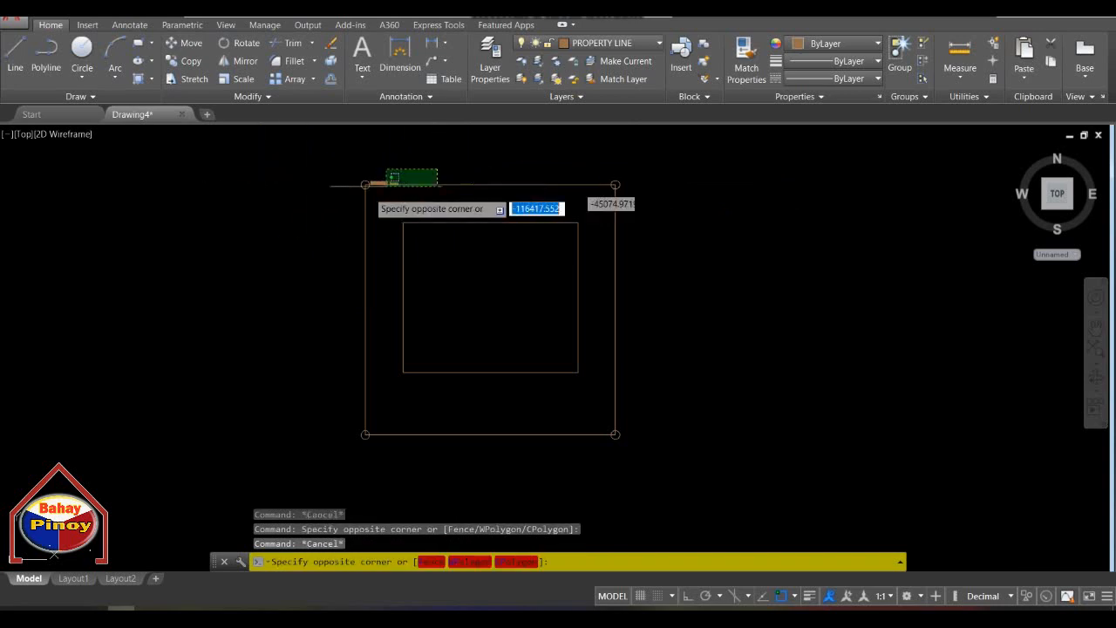
left_click(322, 195)
left_click(676, 167)
left_click(584, 201)
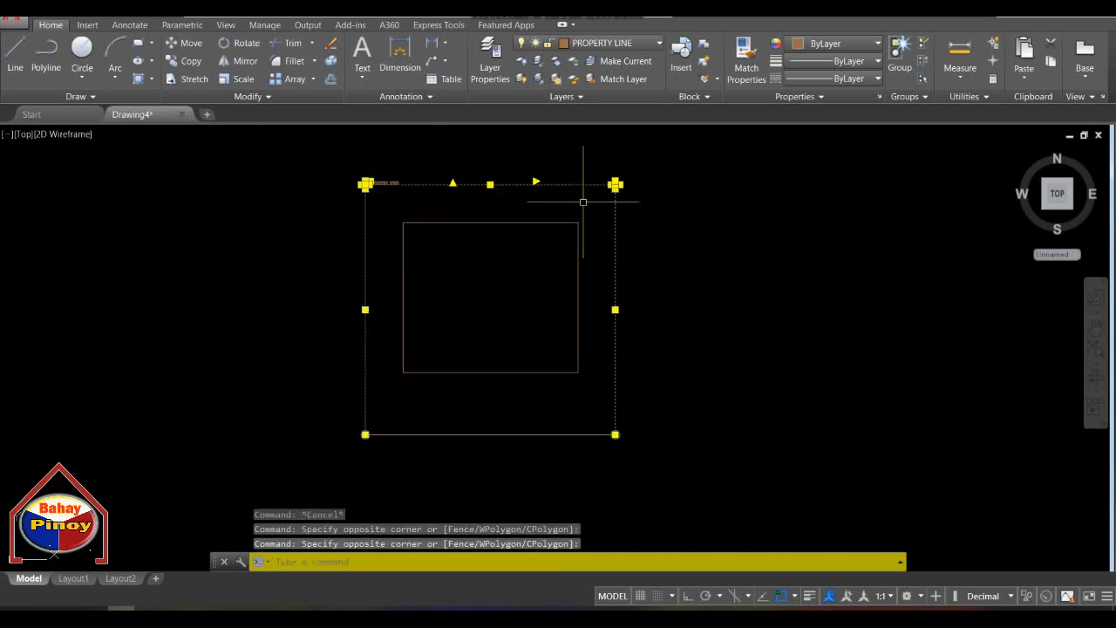
left_click(659, 383)
left_click(315, 456)
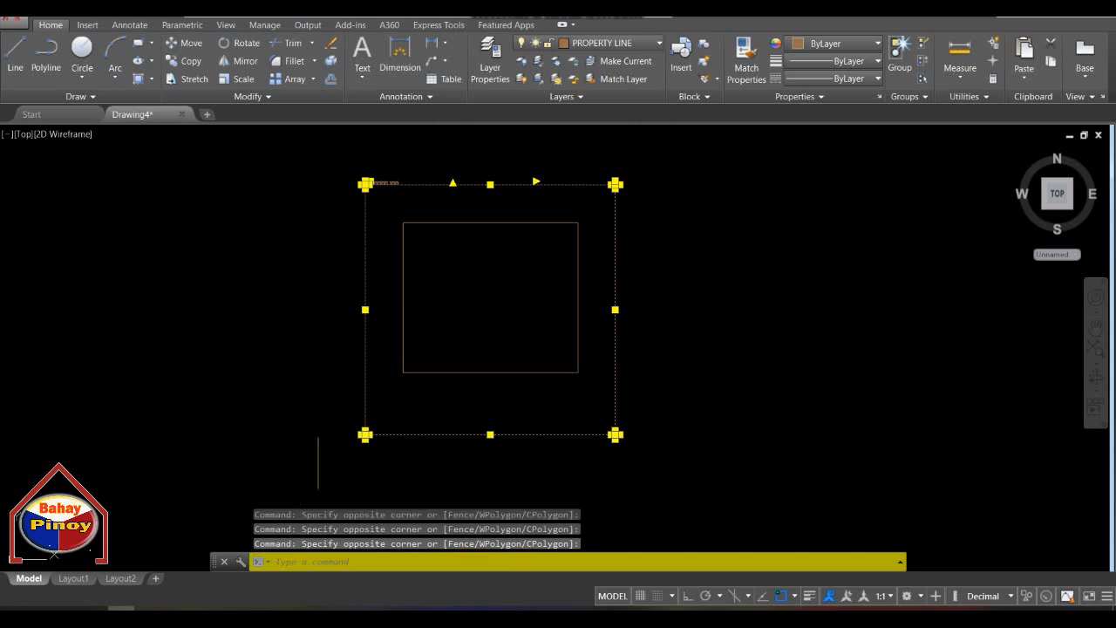
key("Escape")
key("Escape")
Convert the outer lot boundary, with its corner circles and text label, into a block named PROPERTY LINE with Meters as block unit.
middle_click_drag(618, 212, 661, 226)
left_click(695, 190)
left_click(320, 237)
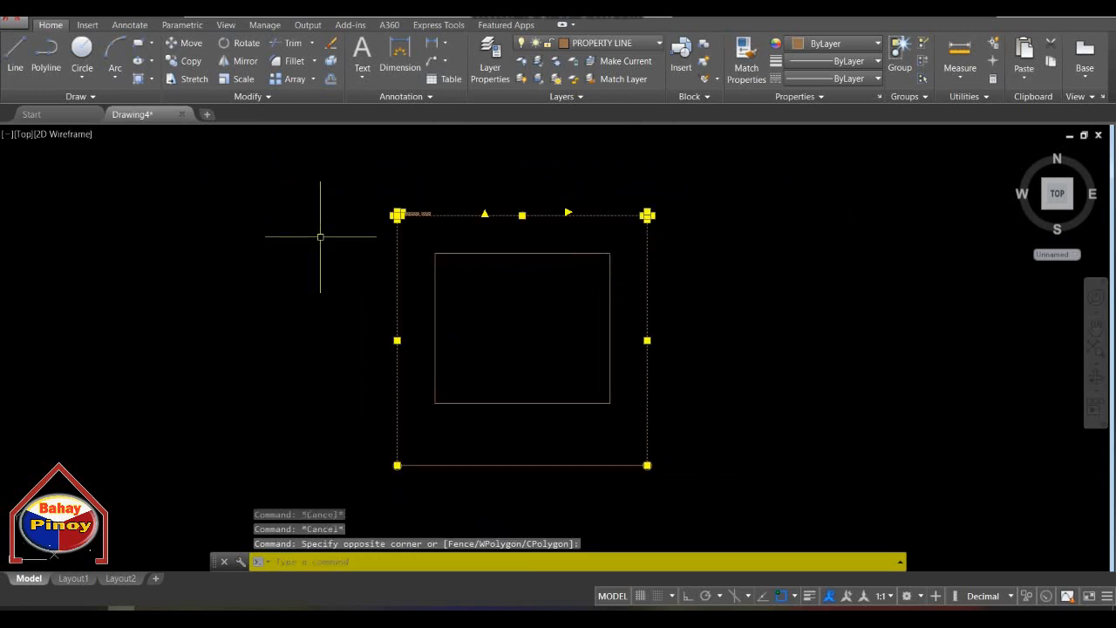
left_click(684, 444)
left_click(330, 475)
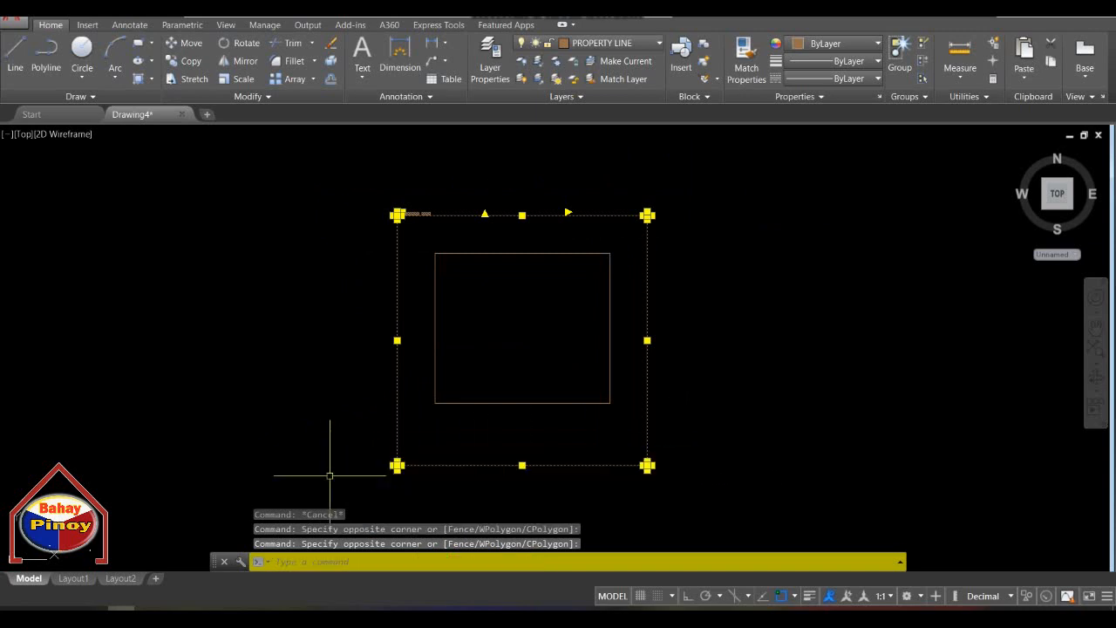
middle_click_drag(420, 448, 394, 411)
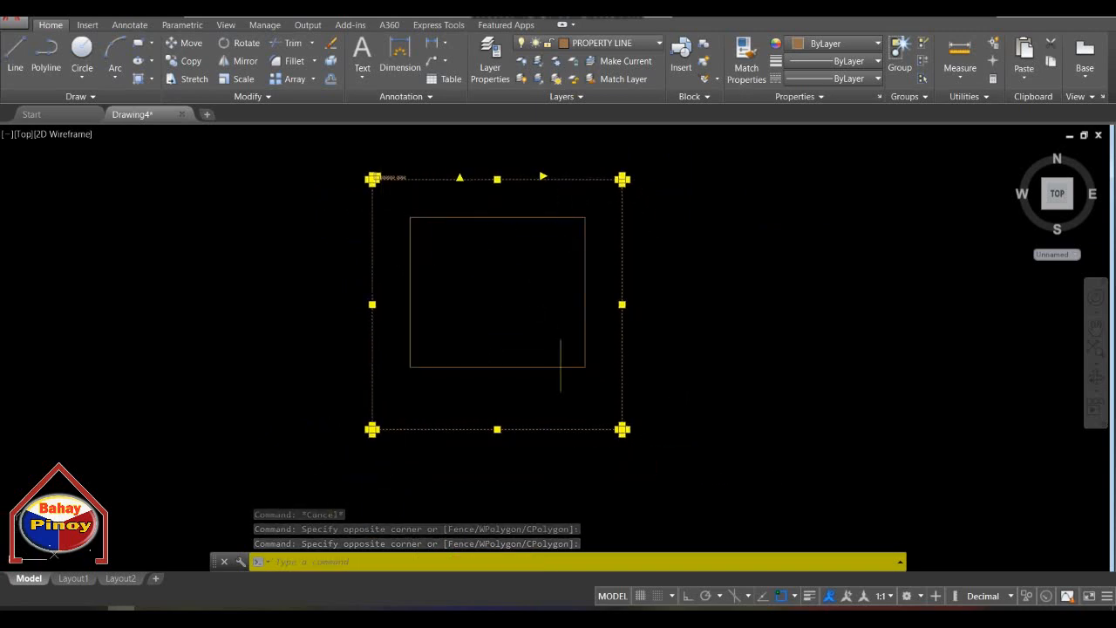
middle_click_drag(523, 375, 489, 369)
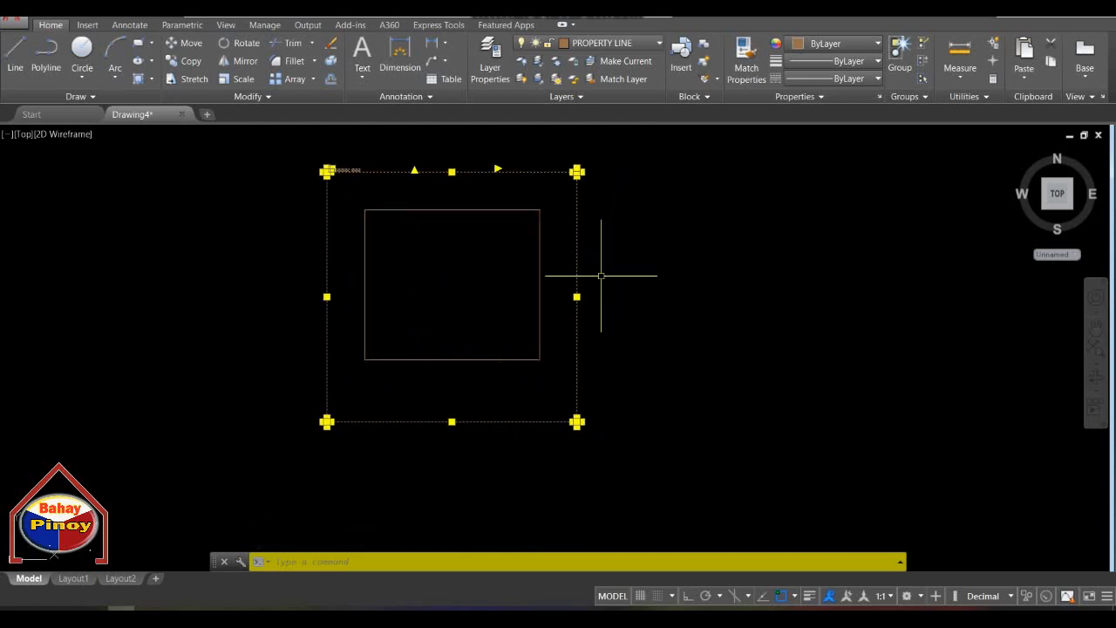
type("b")
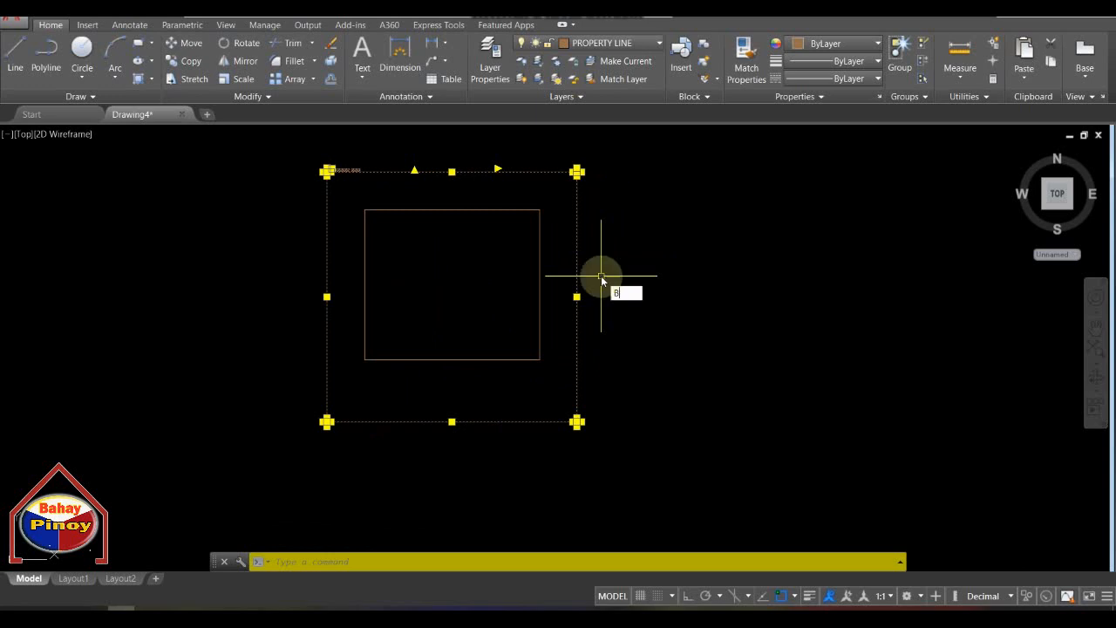
key("Return")
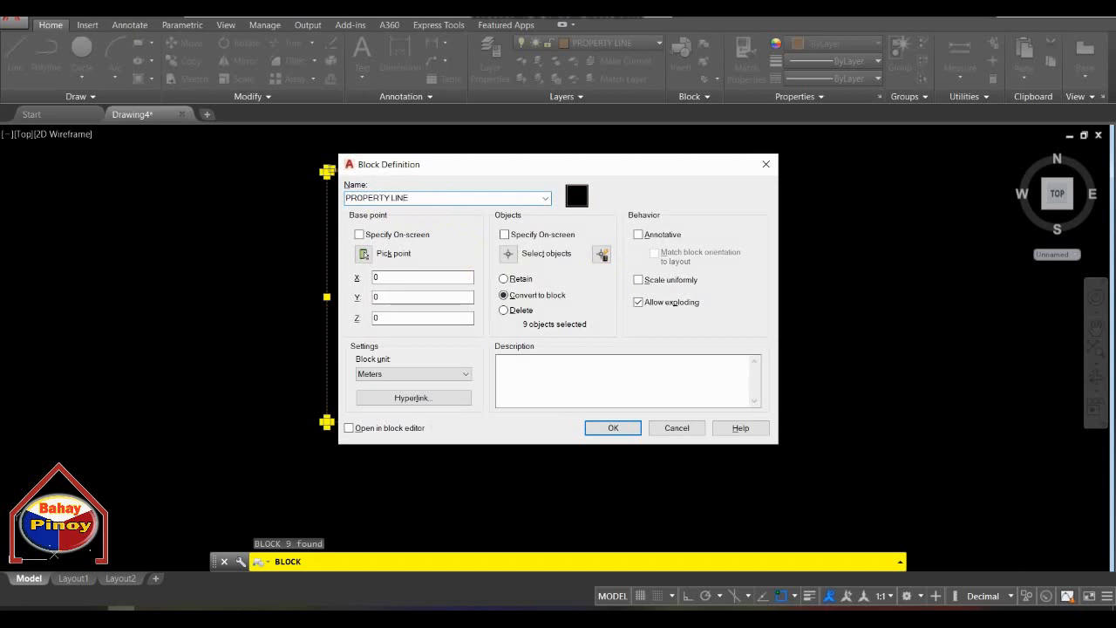
key("Return")
mouse_move(409, 212)
middle_mouse_down()
mouse_move(593, 227)
mouse_move(533, 225)
mouse_move(491, 205)
mouse_move(474, 242)
mouse_move(486, 258)
middle_mouse_up()
left_click(612, 167)
key("Escape")
left_click(398, 214)
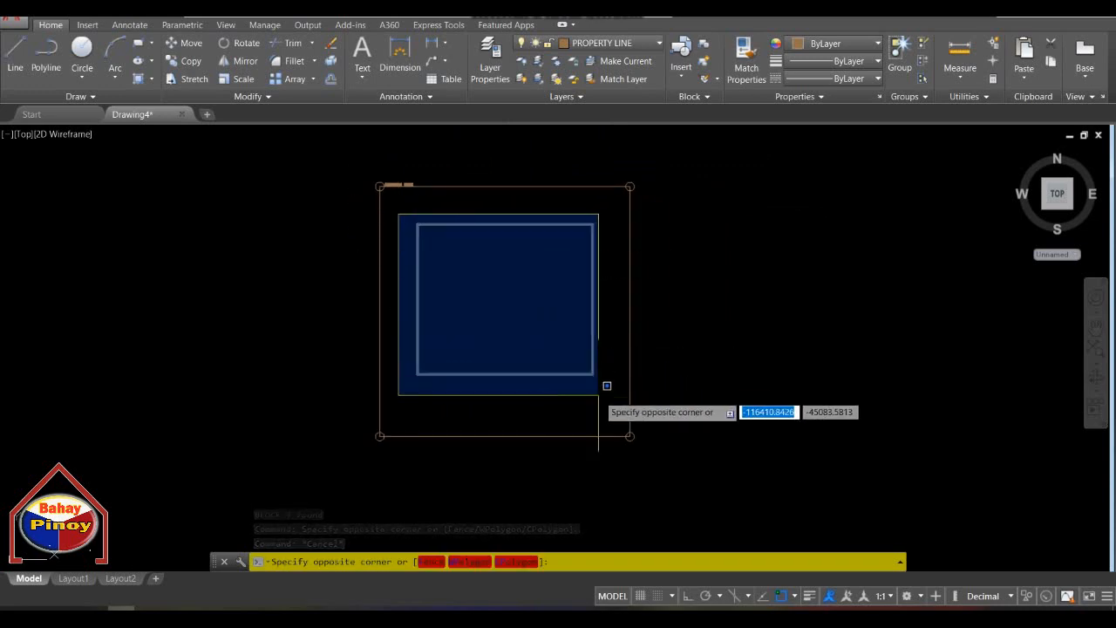
key("Escape")
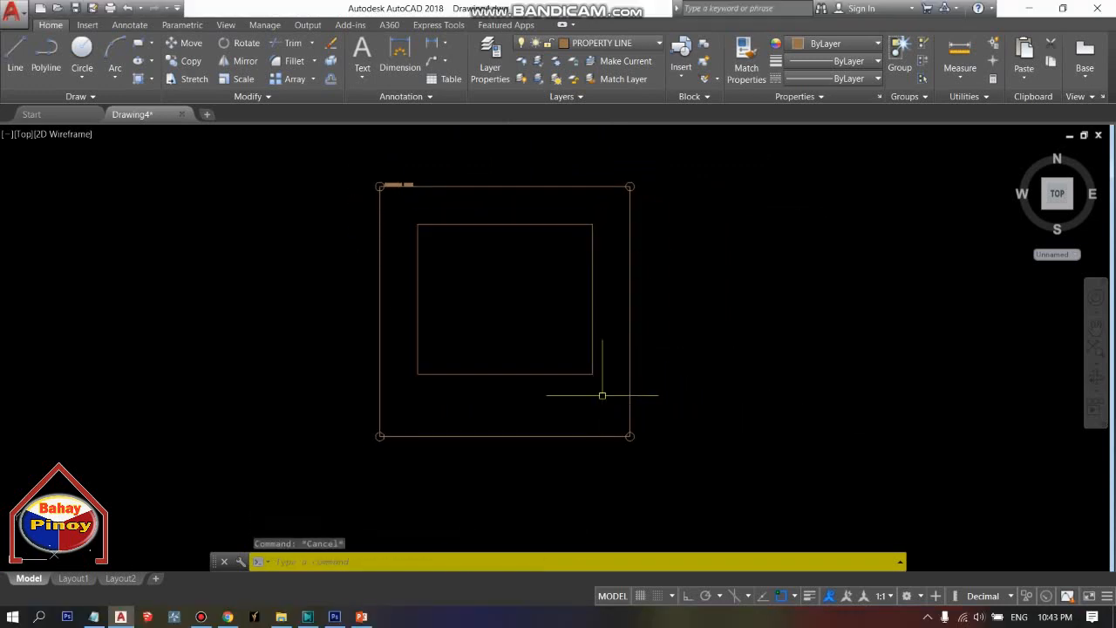
middle_click_drag(680, 336, 678, 337)
left_click(541, 292)
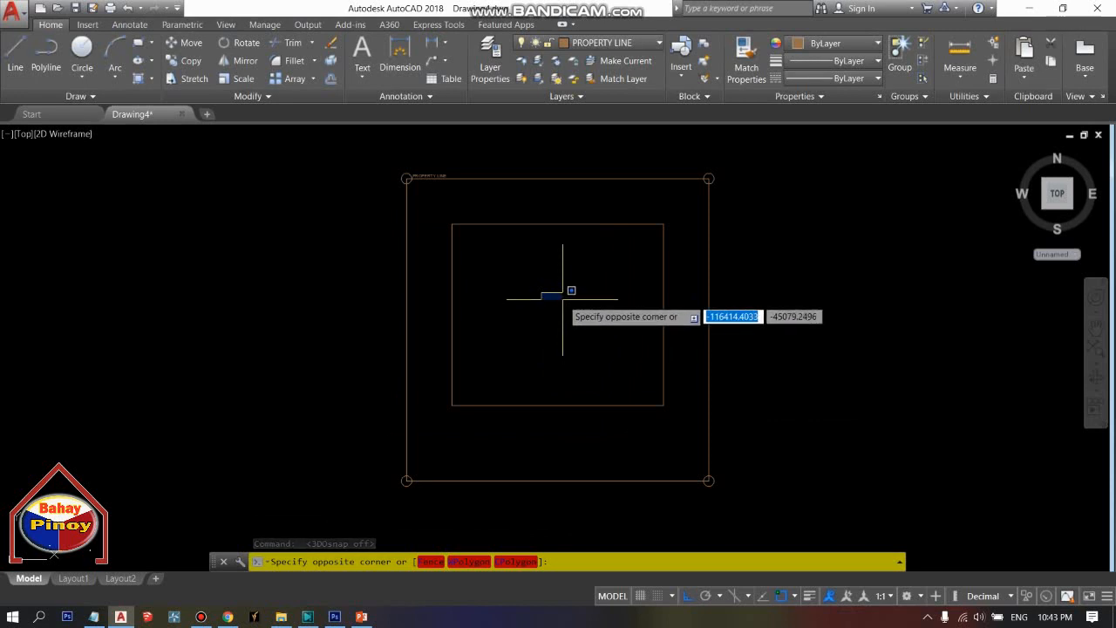
mouse_move(562, 298)
middle_mouse_down()
mouse_move(601, 282)
mouse_move(554, 280)
middle_mouse_up()
key("Escape")
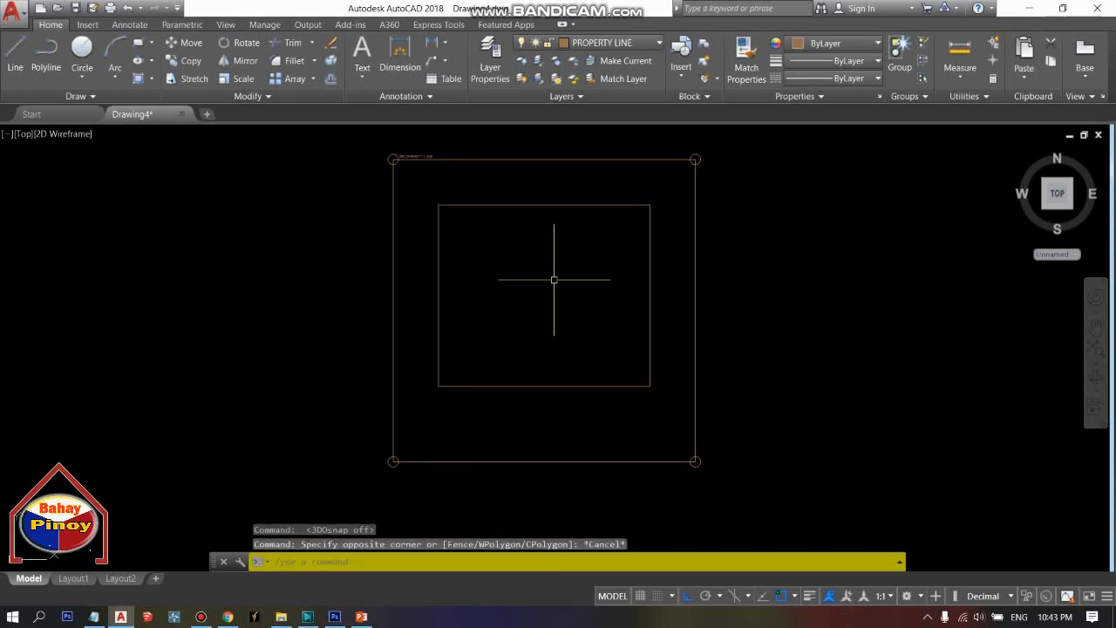
mouse_move(533, 232)
middle_mouse_down()
mouse_move(498, 269)
mouse_move(465, 265)
middle_mouse_up()
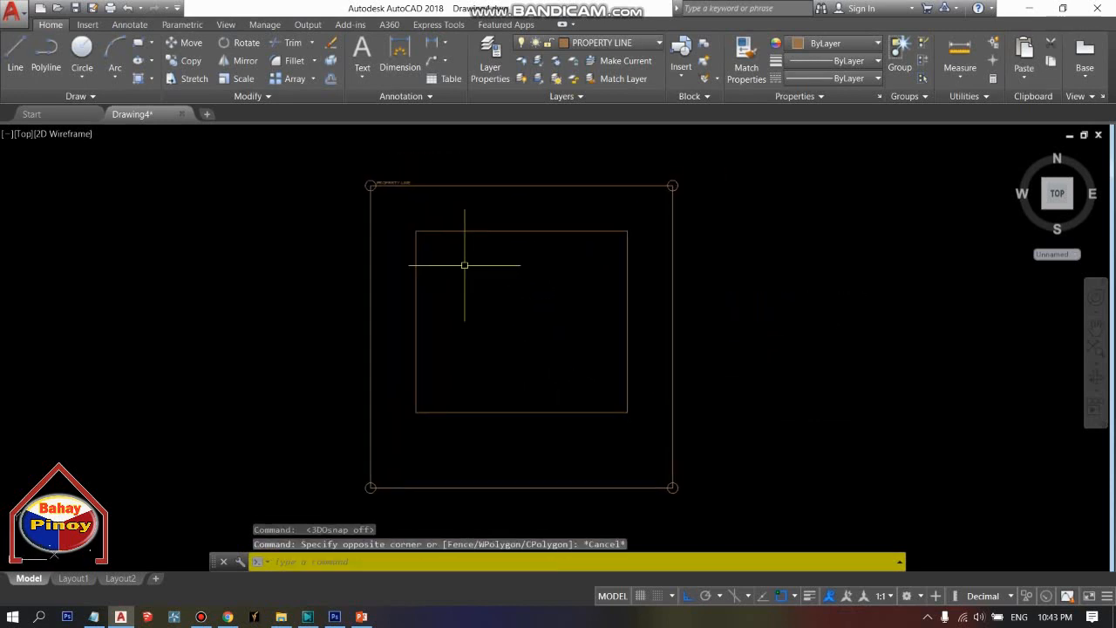
left_click(471, 209)
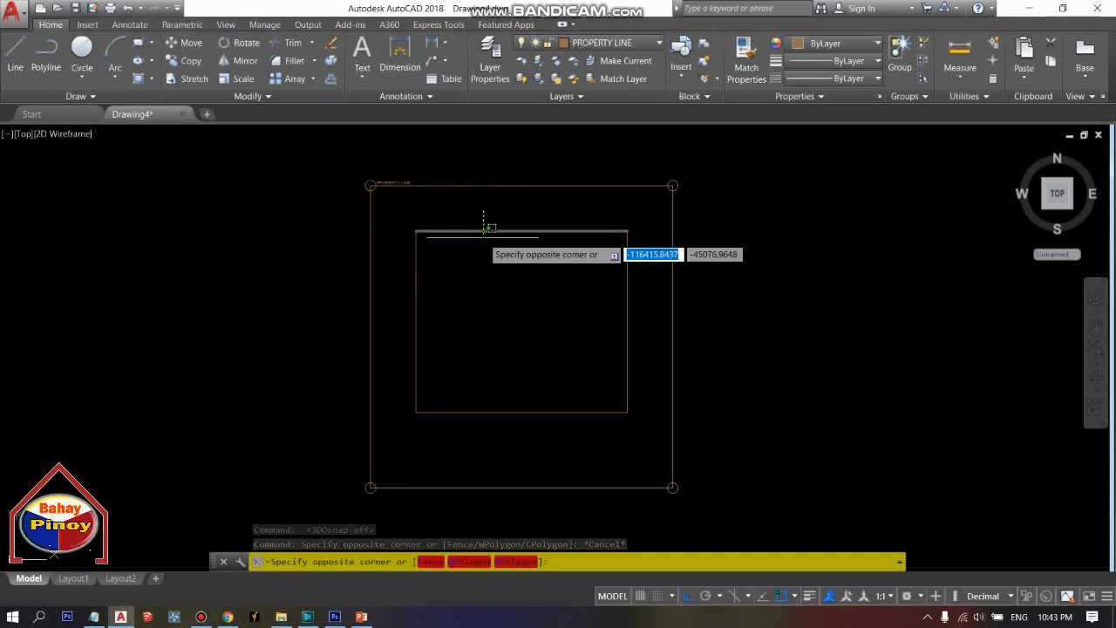
key("Escape")
scroll(473, 244, "up", 2)
middle_click_drag(474, 262, 478, 189)
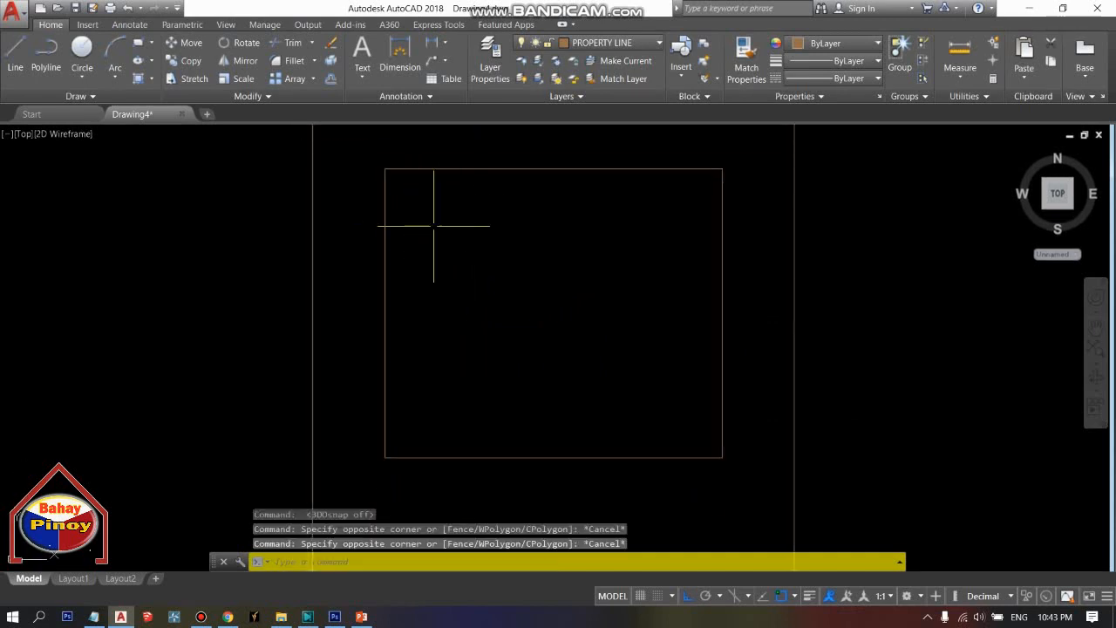
scroll(506, 236, "down", 2)
mouse_move(537, 237)
middle_mouse_down()
mouse_move(494, 258)
mouse_move(546, 287)
mouse_move(558, 282)
middle_mouse_up()
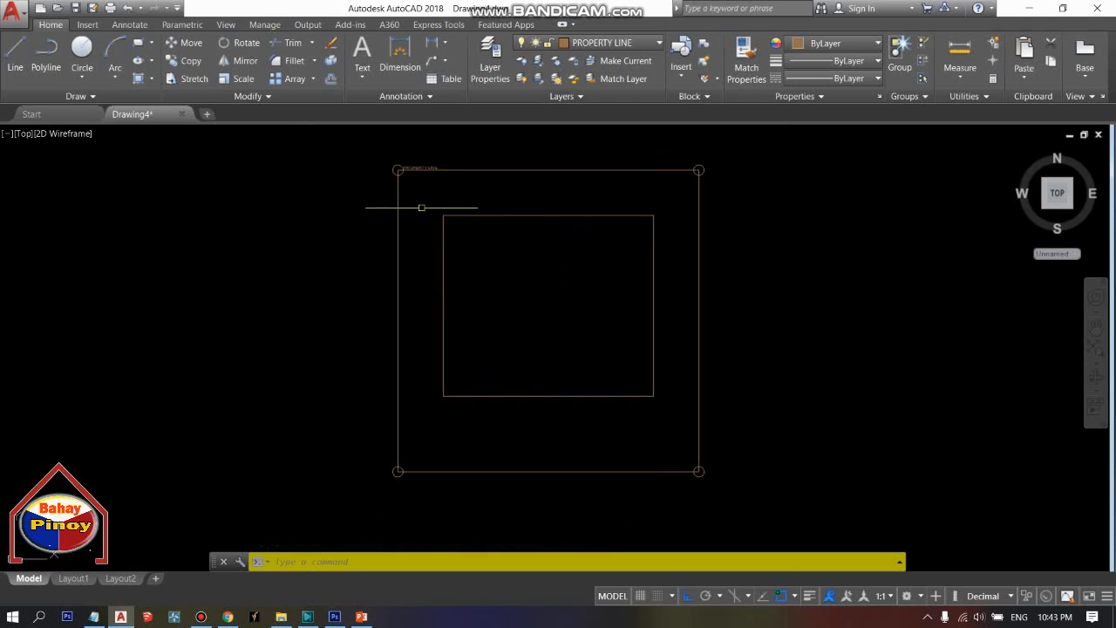
Move the four lines of the inner rectangle to the CENTER LINE layer.
left_click(422, 208)
left_click(665, 415)
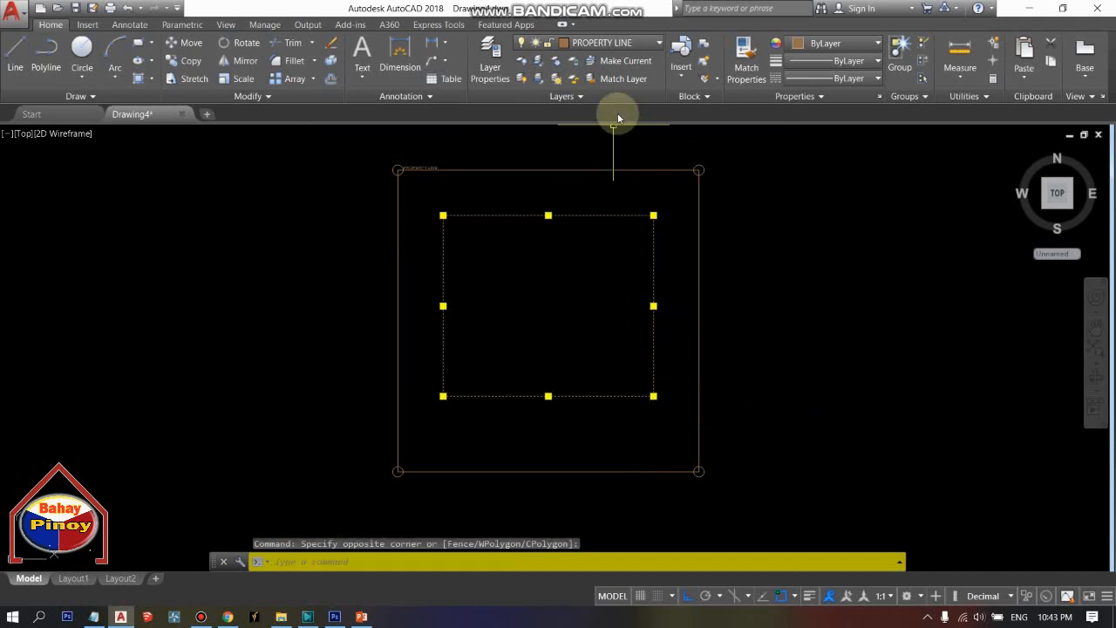
left_click(649, 43)
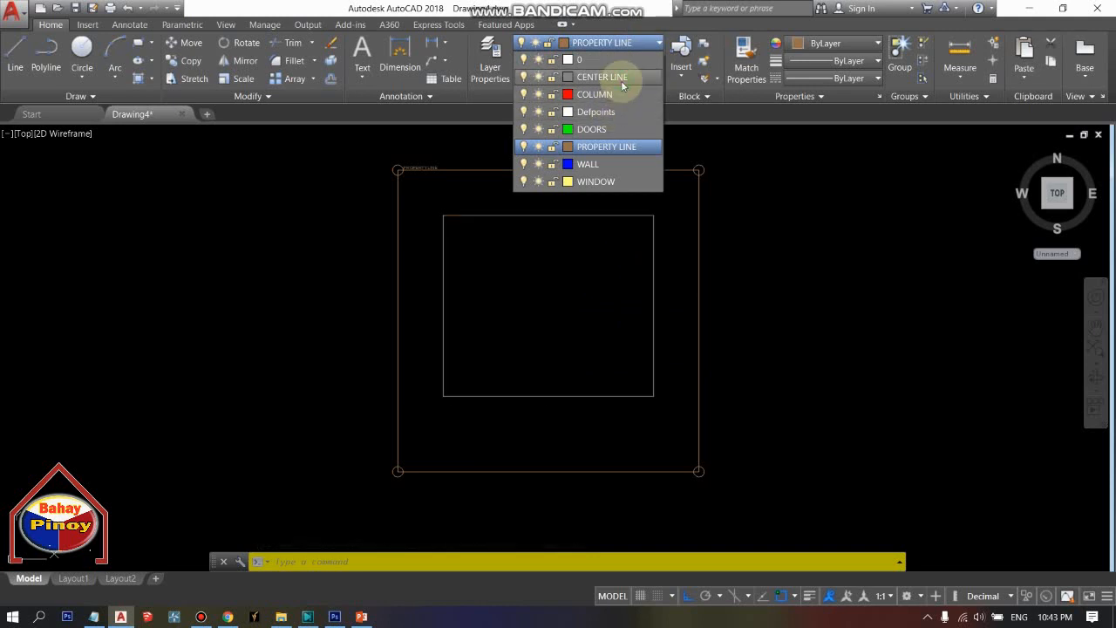
left_click(621, 84)
key("Escape")
mouse_move(527, 296)
middle_mouse_down()
mouse_move(475, 305)
mouse_move(423, 294)
mouse_move(436, 267)
mouse_move(442, 284)
middle_mouse_up()
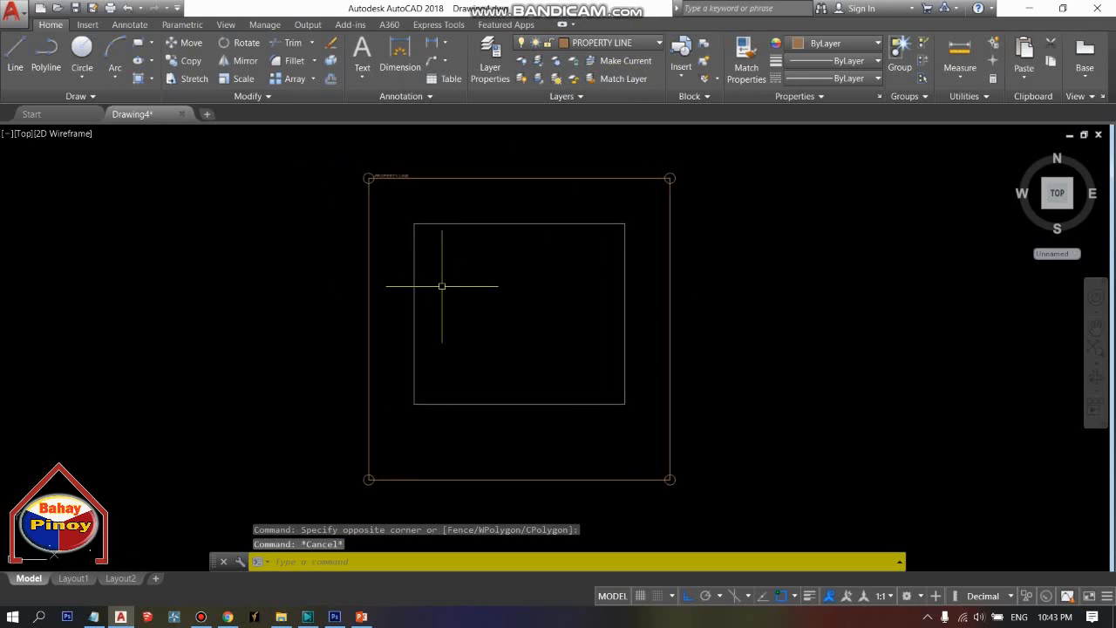
type("d")
key("Escape")
key("Escape")
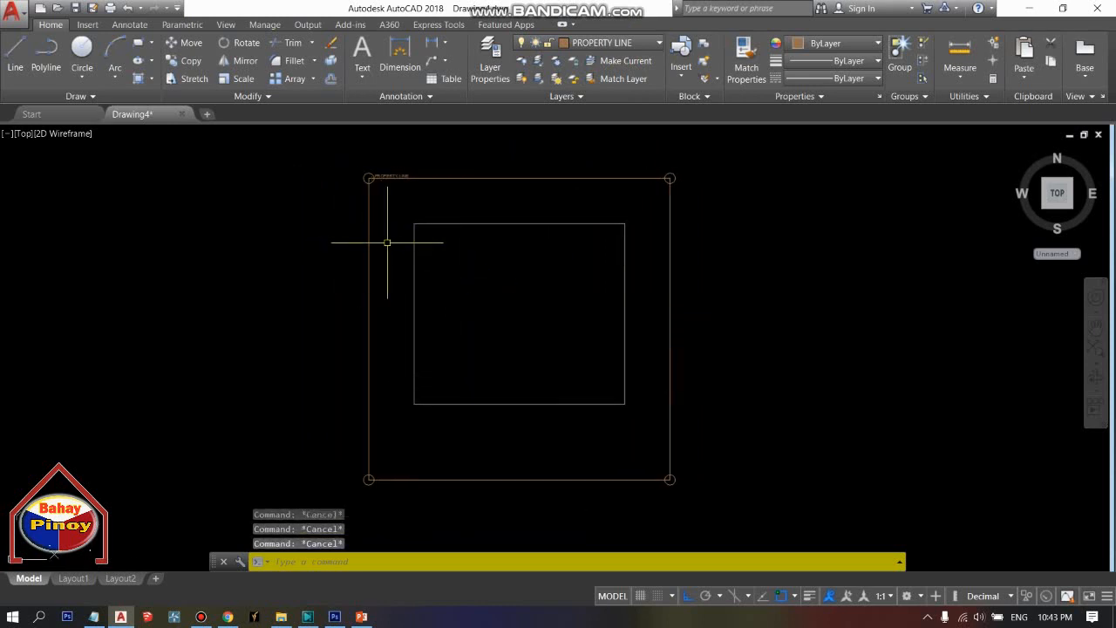
Add linear dimensions to the inner rectangle's top and left edges, placing them between the rectangle and the property line.
type("DLI")
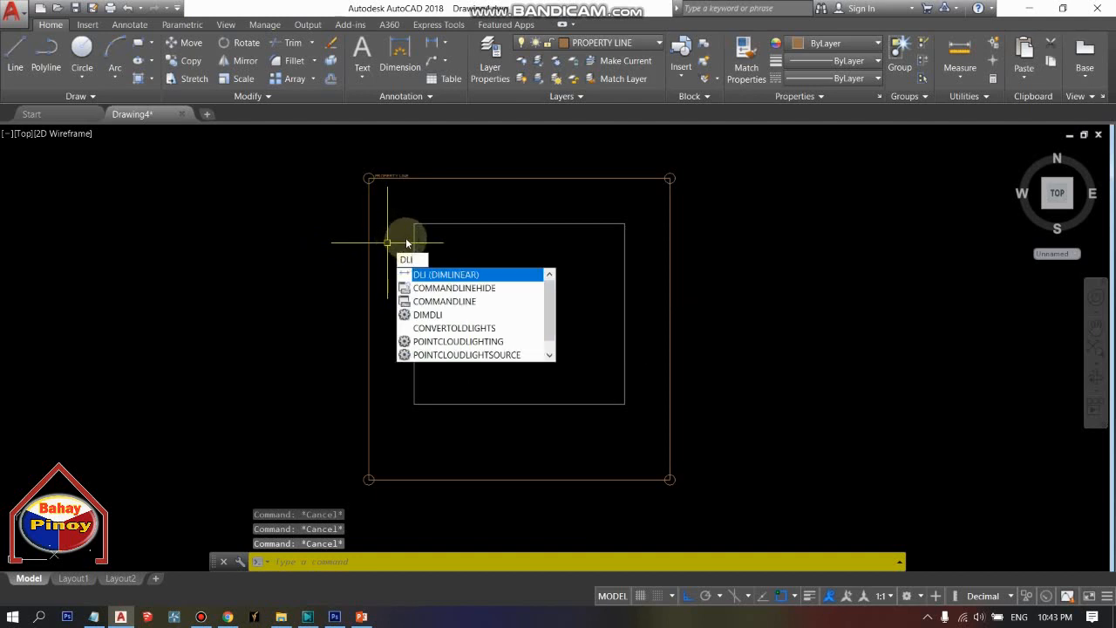
key("Return")
left_click(414, 224)
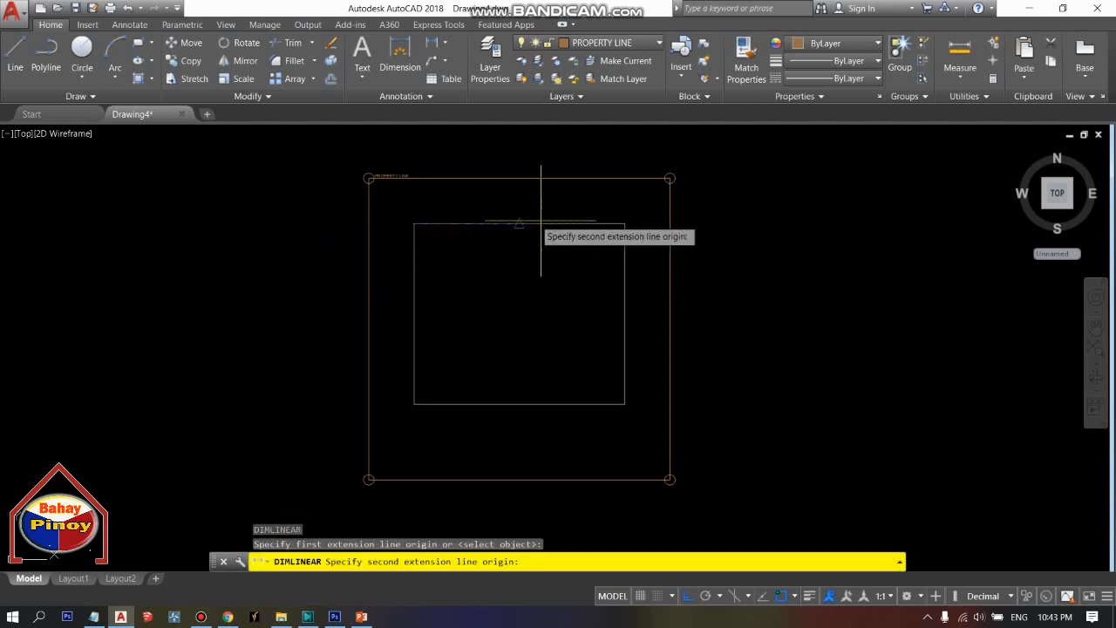
left_click(625, 224)
left_click(625, 204)
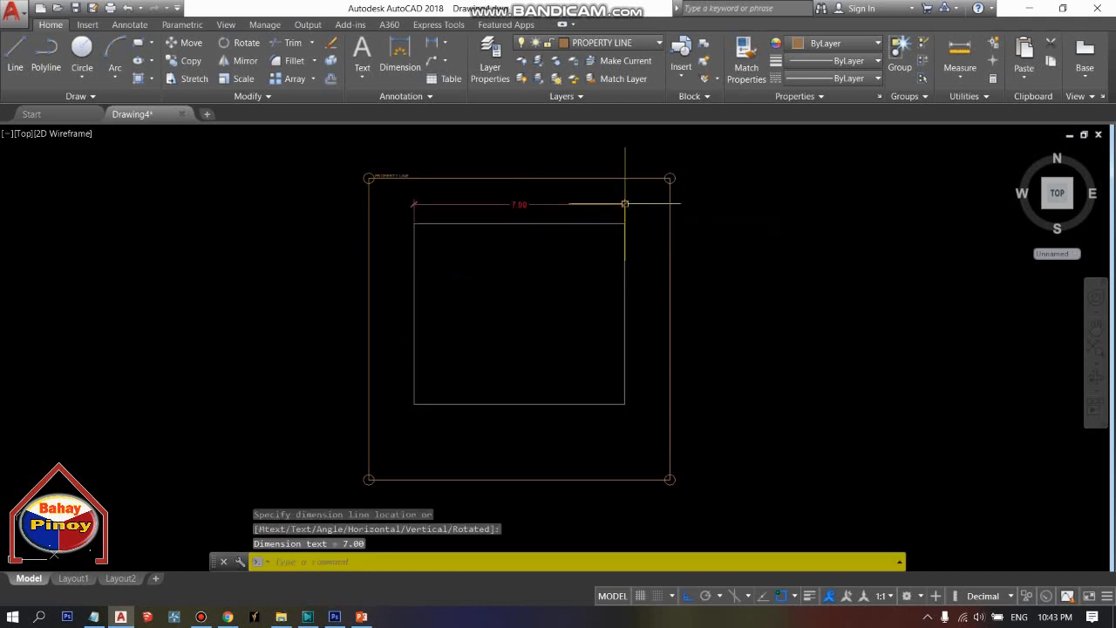
key("Return")
left_click(414, 224)
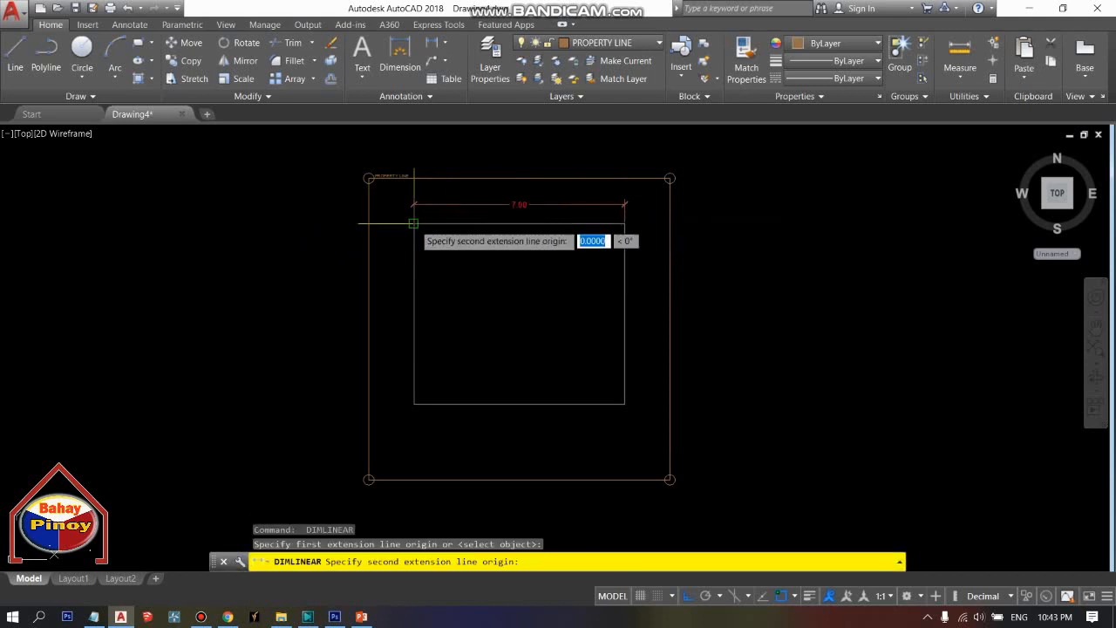
left_click(414, 404)
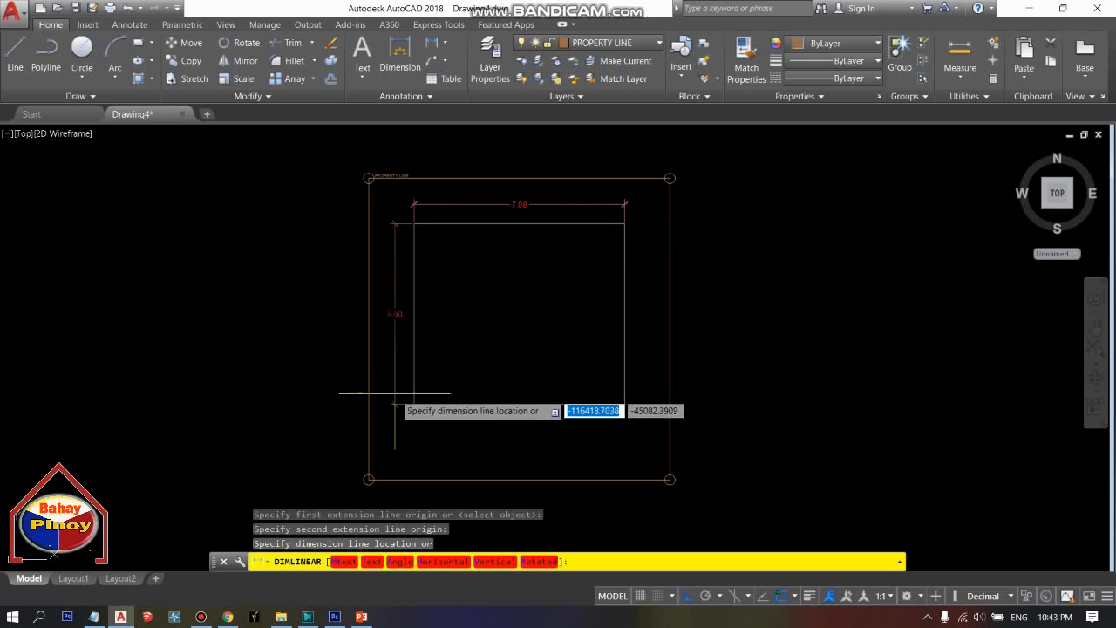
left_click(395, 394)
mouse_move(419, 277)
middle_mouse_down()
mouse_move(369, 253)
mouse_move(439, 256)
mouse_move(517, 293)
middle_mouse_up()
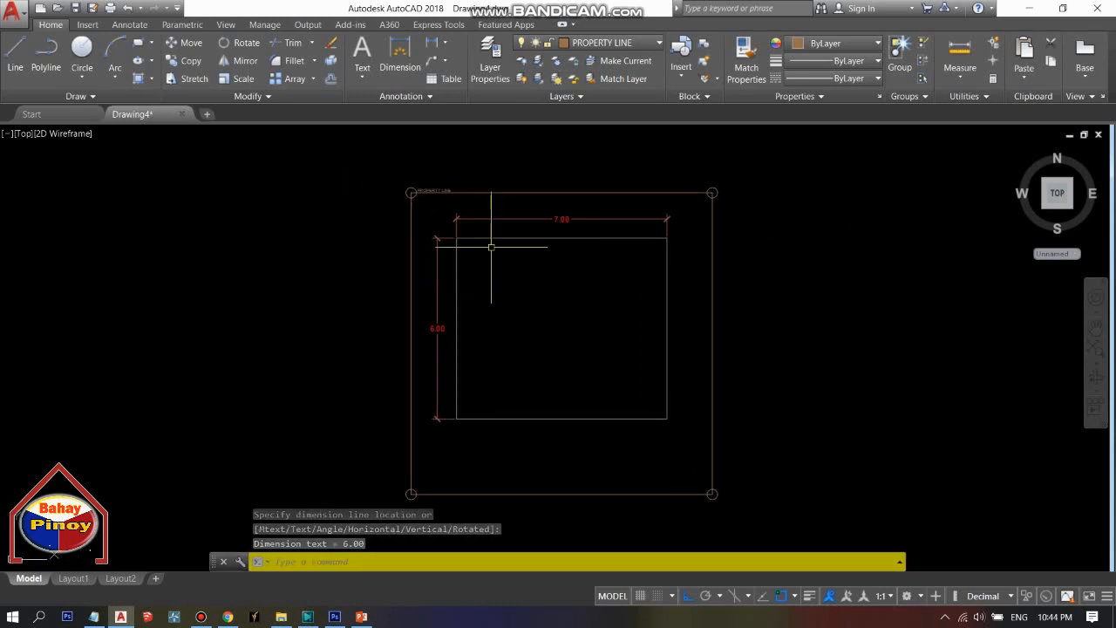
middle_click_drag(491, 247, 451, 219)
mouse_move(456, 282)
middle_mouse_down()
mouse_move(427, 300)
mouse_move(436, 321)
mouse_move(404, 323)
middle_mouse_up()
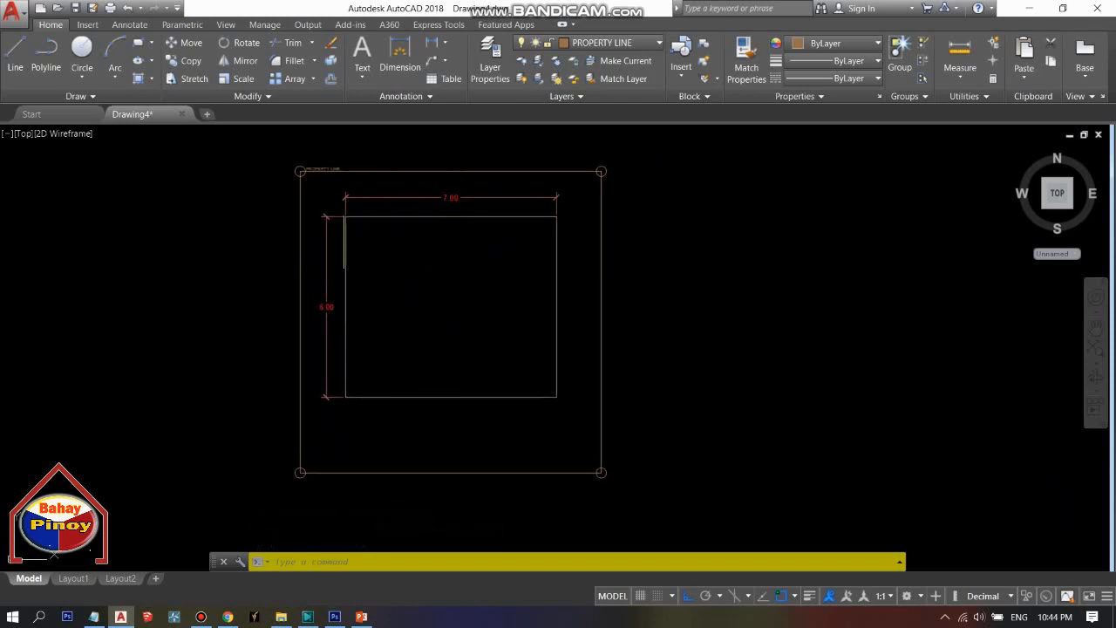
mouse_move(449, 304)
middle_mouse_down()
mouse_move(485, 287)
mouse_move(497, 310)
middle_mouse_up()
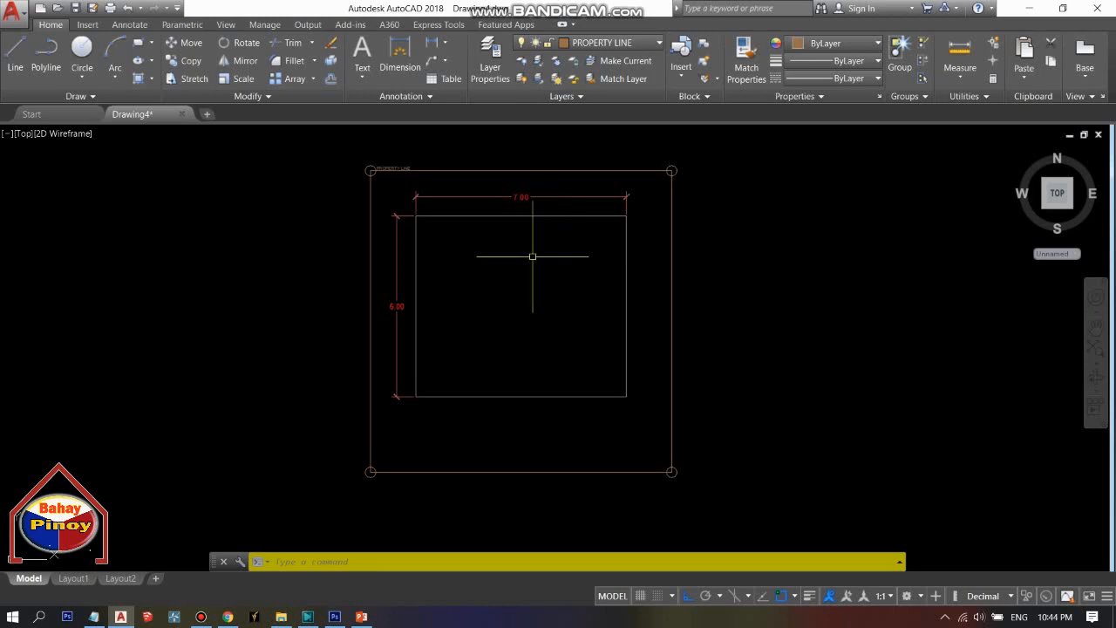
middle_click_drag(533, 255, 481, 250)
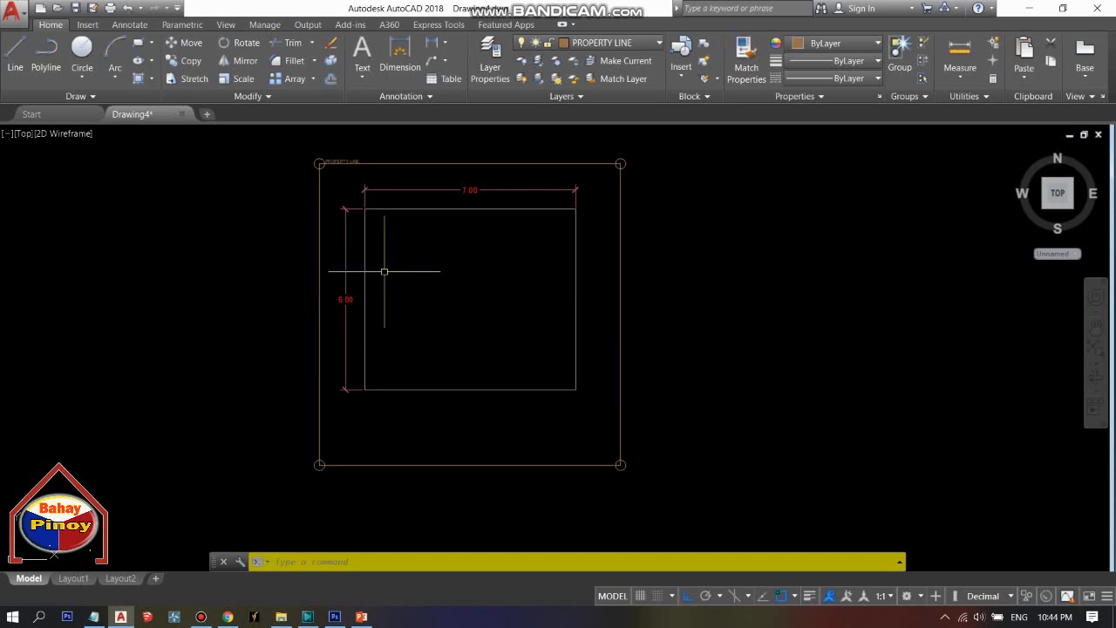
scroll(385, 271, "up", 2)
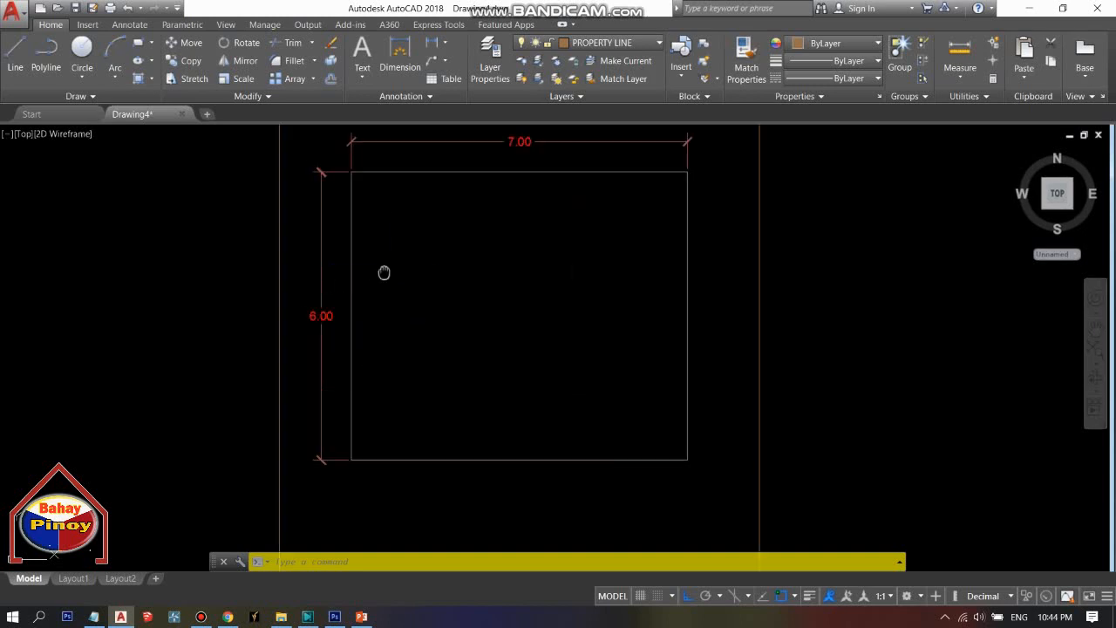
middle_click_drag(384, 272, 341, 283)
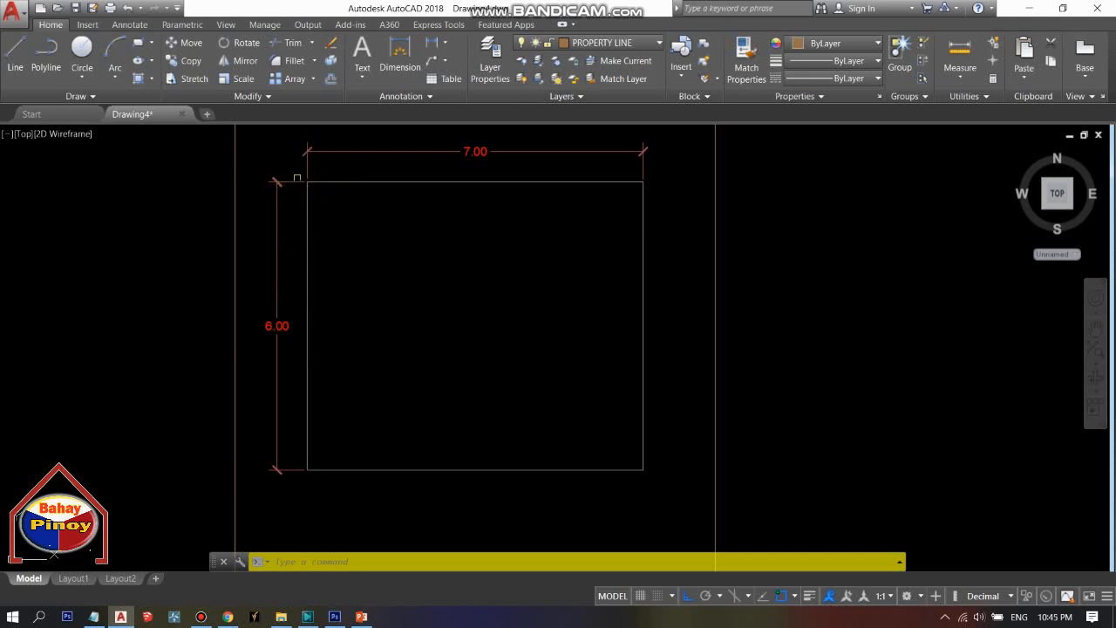
left_click(287, 174)
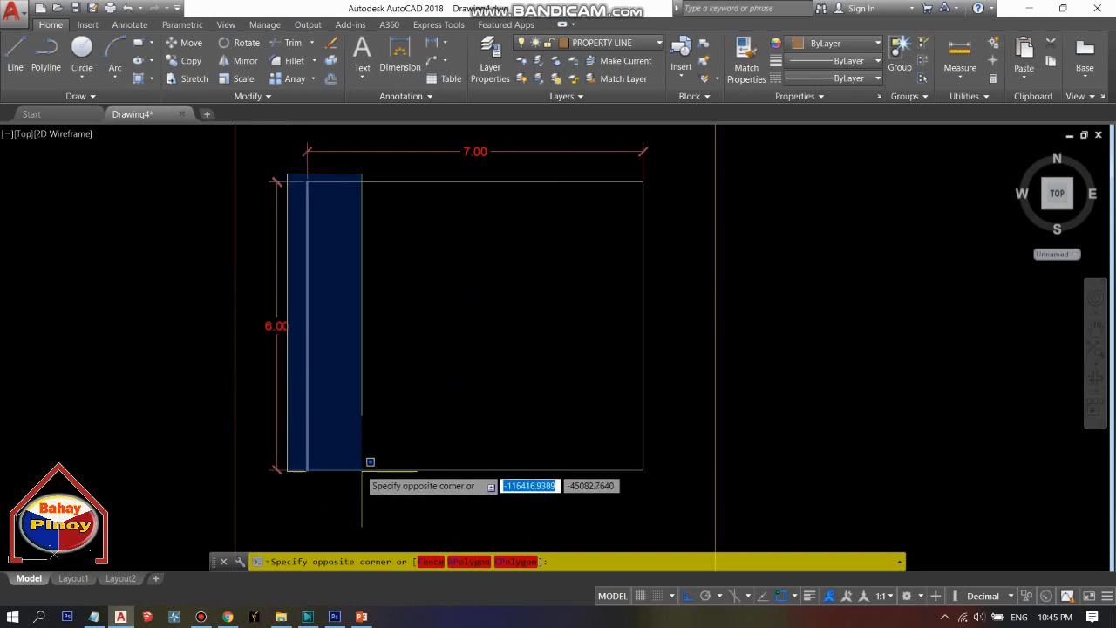
key("Escape")
key("Escape")
mouse_move(400, 375)
middle_mouse_down()
mouse_move(381, 349)
mouse_move(406, 374)
middle_mouse_up()
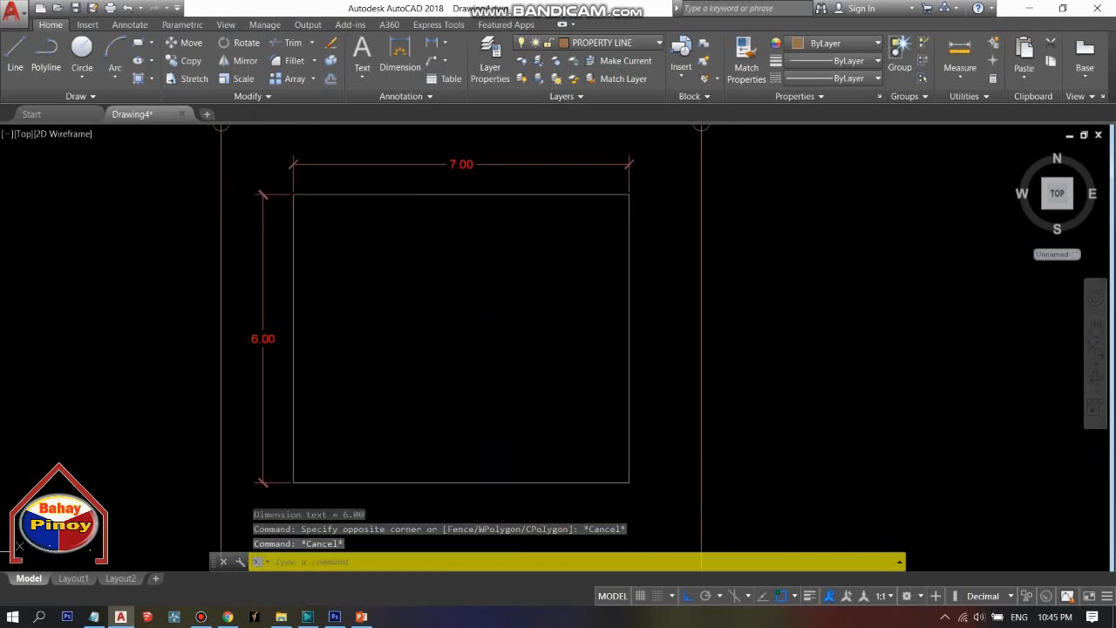
mouse_move(358, 305)
middle_mouse_down()
mouse_move(336, 300)
mouse_move(382, 304)
middle_mouse_up()
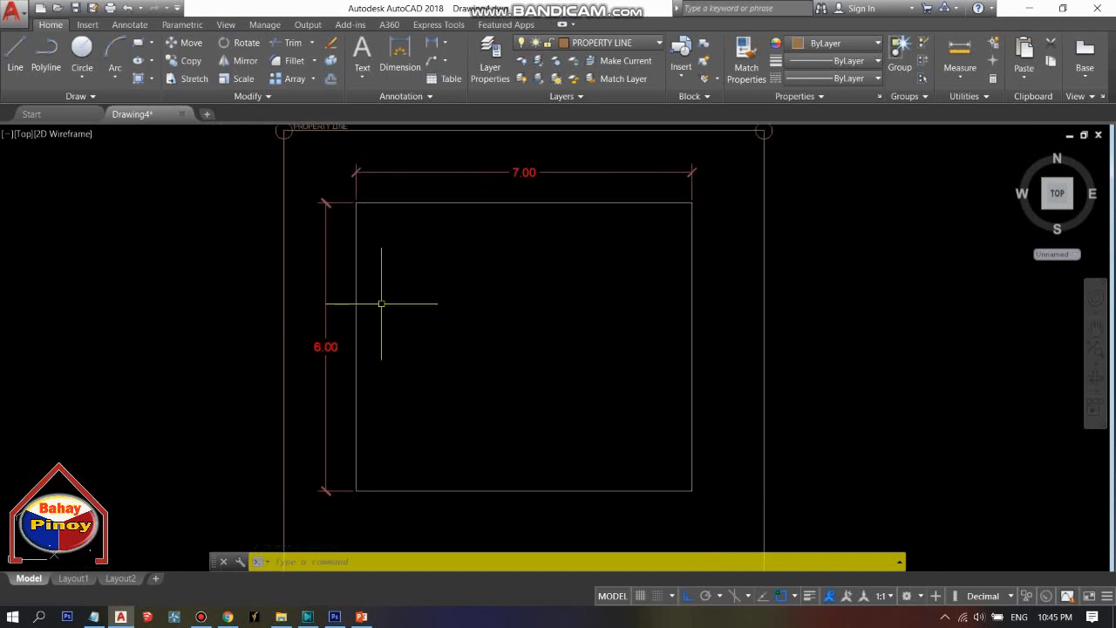
mouse_move(381, 303)
middle_mouse_down()
mouse_move(361, 292)
mouse_move(416, 279)
mouse_move(376, 299)
middle_mouse_up()
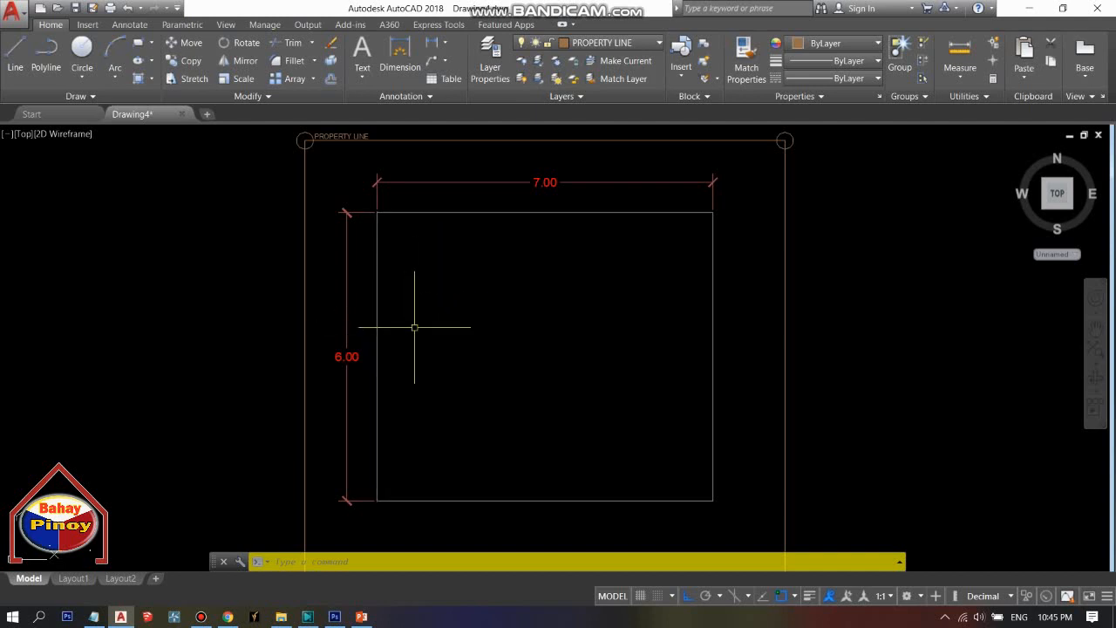
Offset the inner rectangle's left edge 3 units to the right, into the footprint.
type("o")
key("Return")
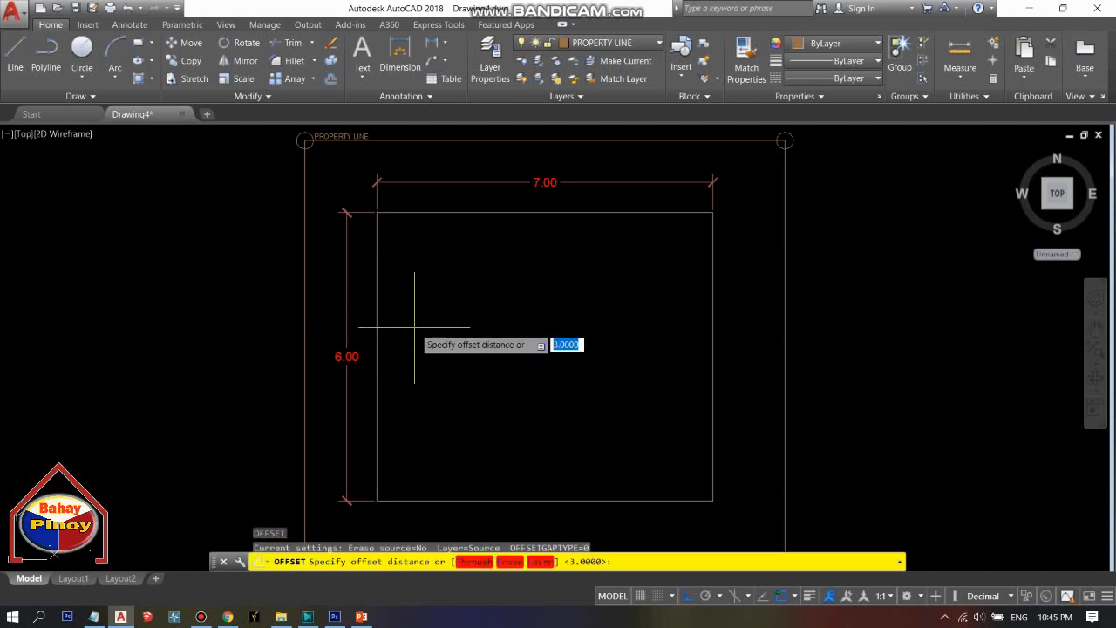
type("3")
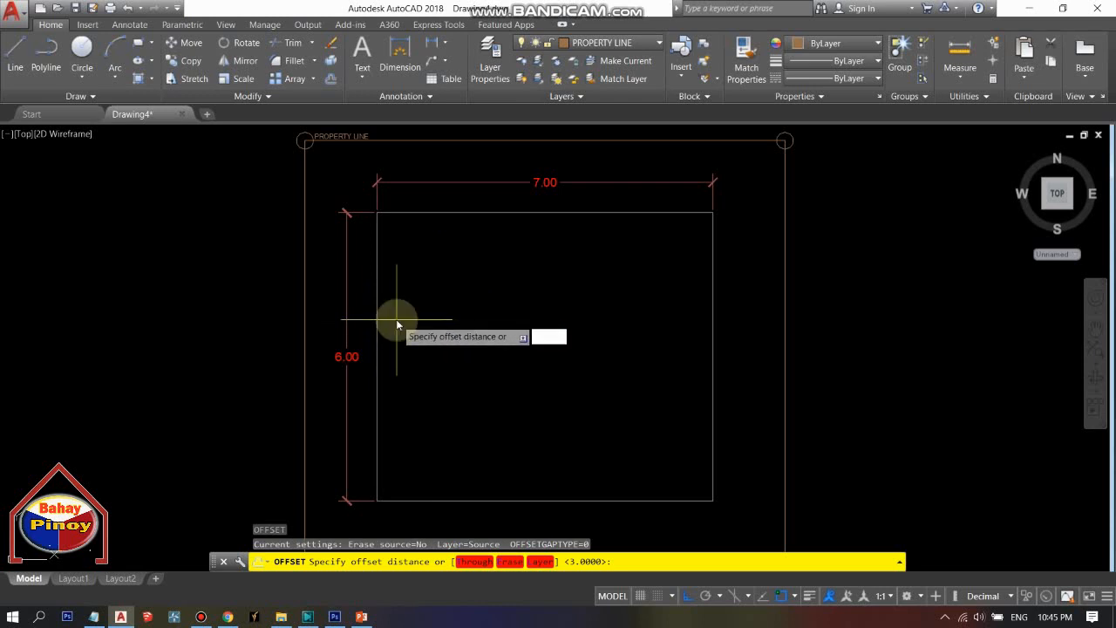
key("Return")
left_click(377, 287)
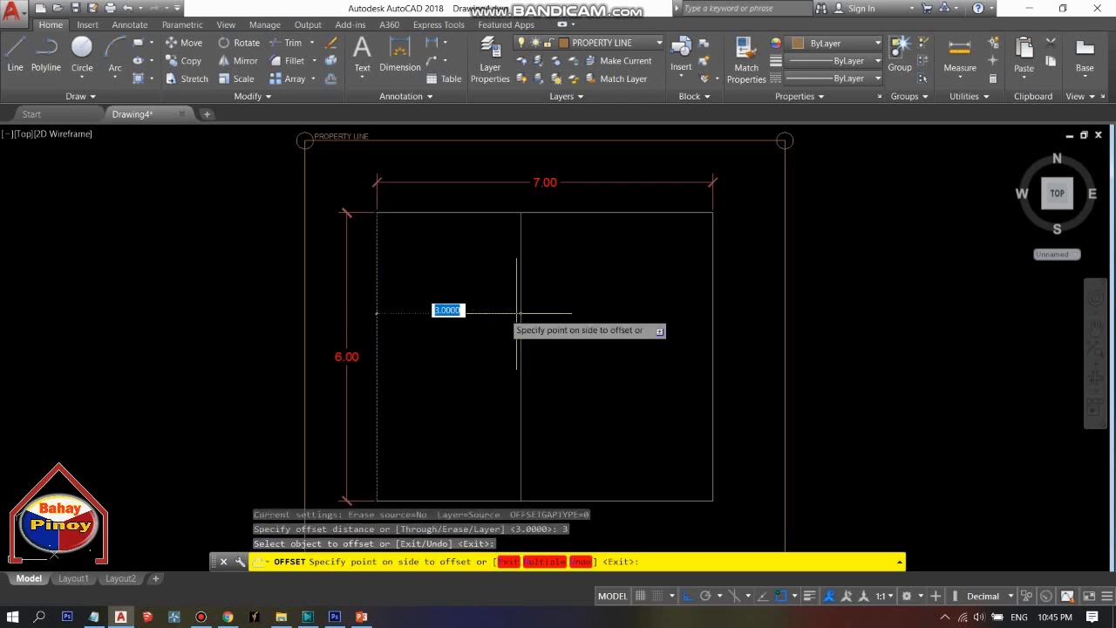
left_click(515, 322)
key("Escape")
mouse_move(491, 336)
middle_mouse_down()
mouse_move(509, 309)
mouse_move(466, 327)
mouse_move(459, 302)
middle_mouse_up()
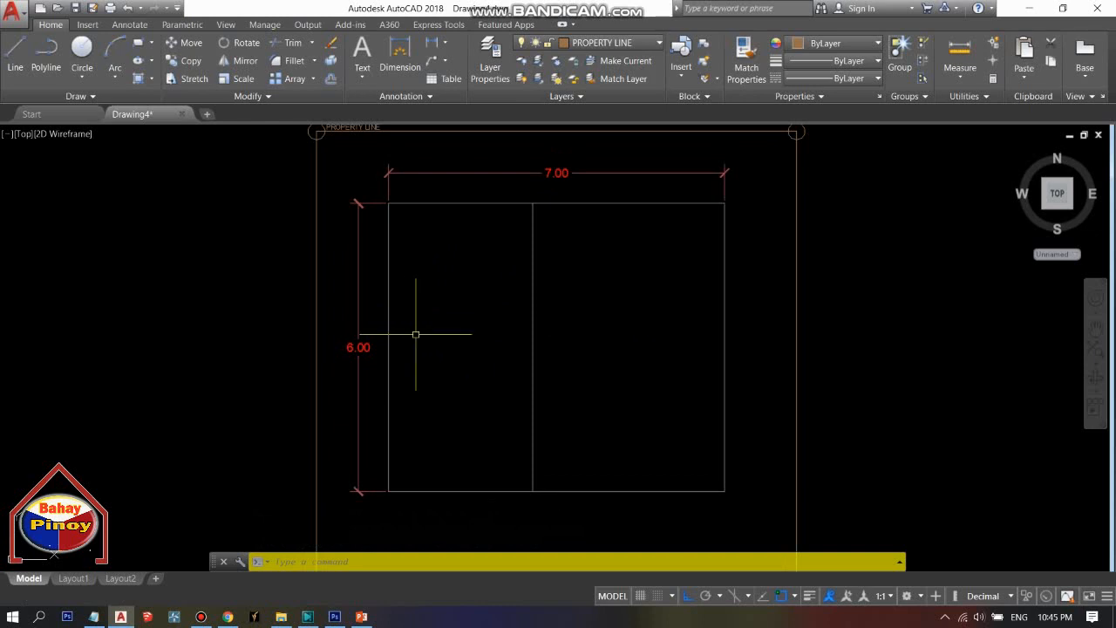
Offset the inner rectangle's bottom edge 3 units upward, into the footprint.
type("o")
key("Return")
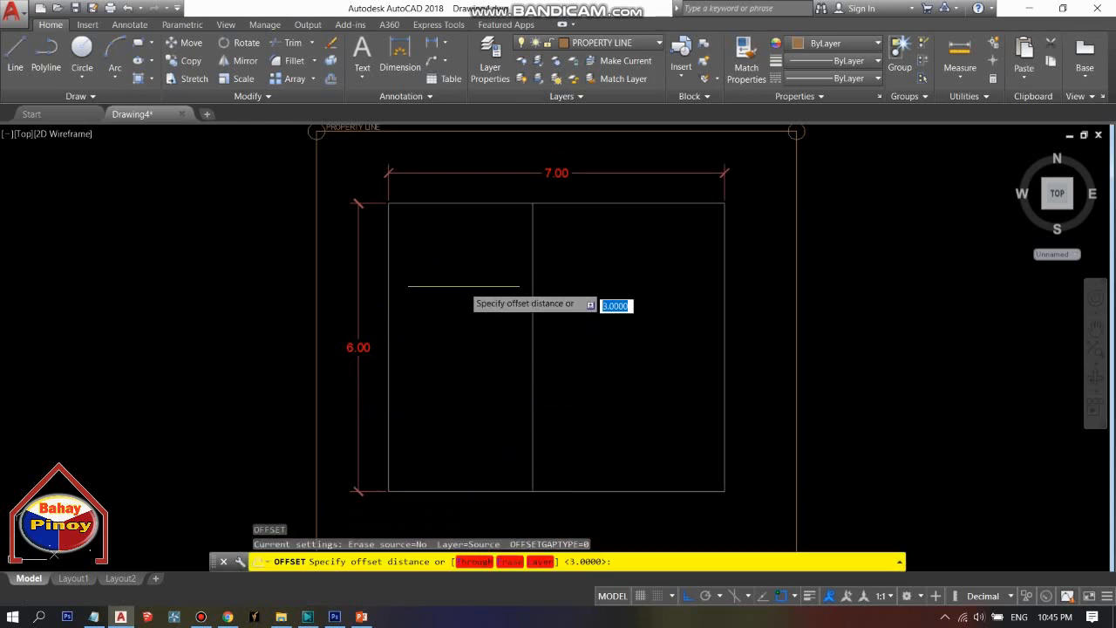
type("3")
key("Return")
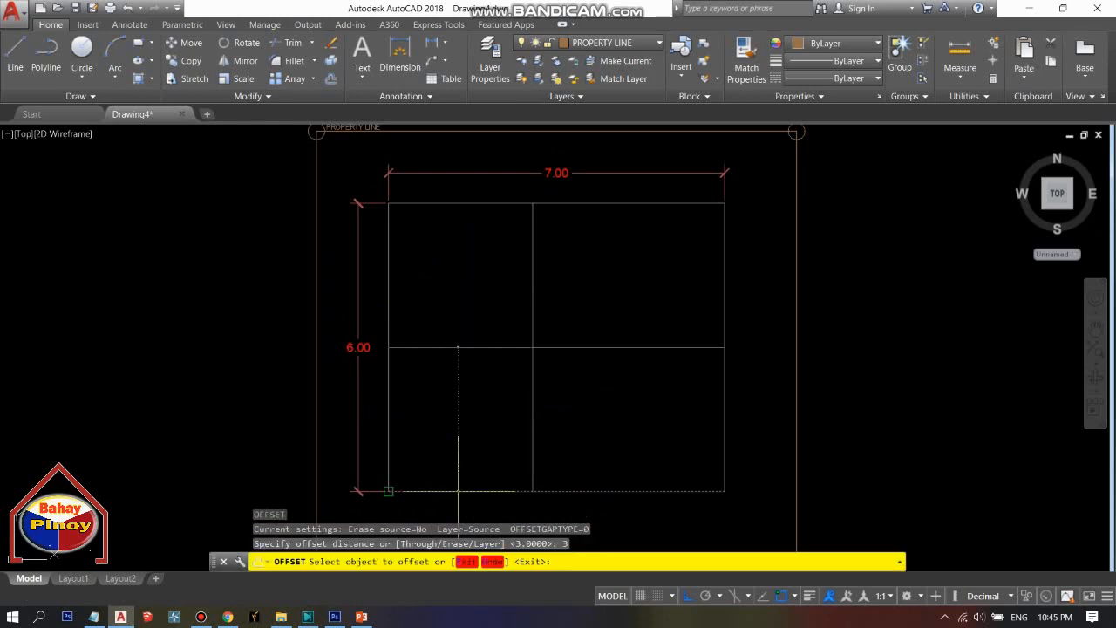
left_click(471, 490)
left_click(471, 347)
middle_click_drag(474, 282, 444, 282)
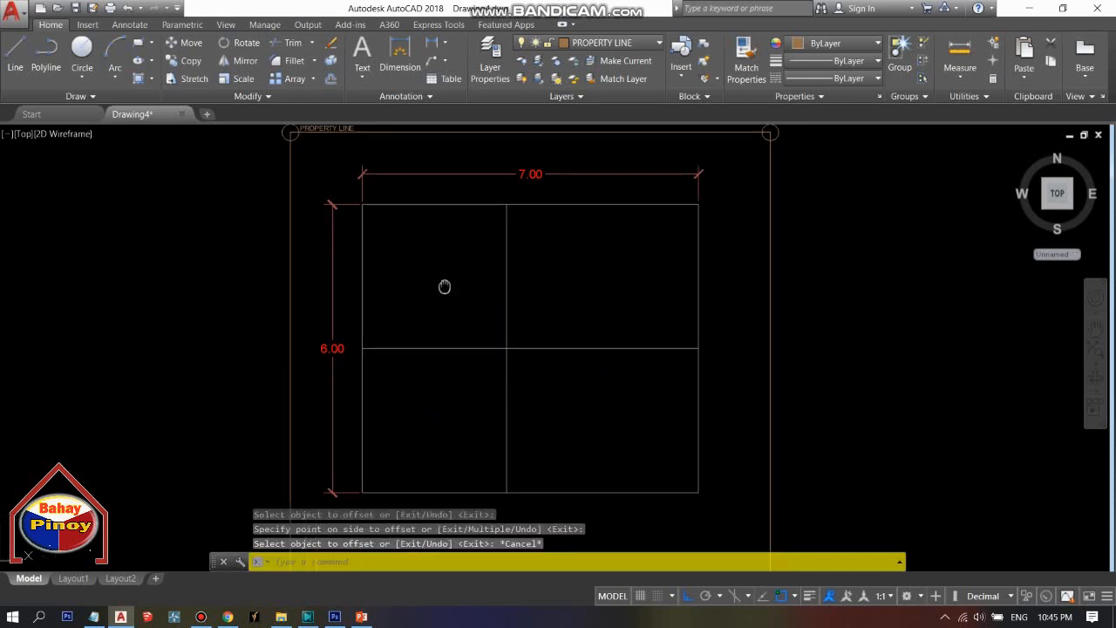
key("Escape")
left_click(349, 196)
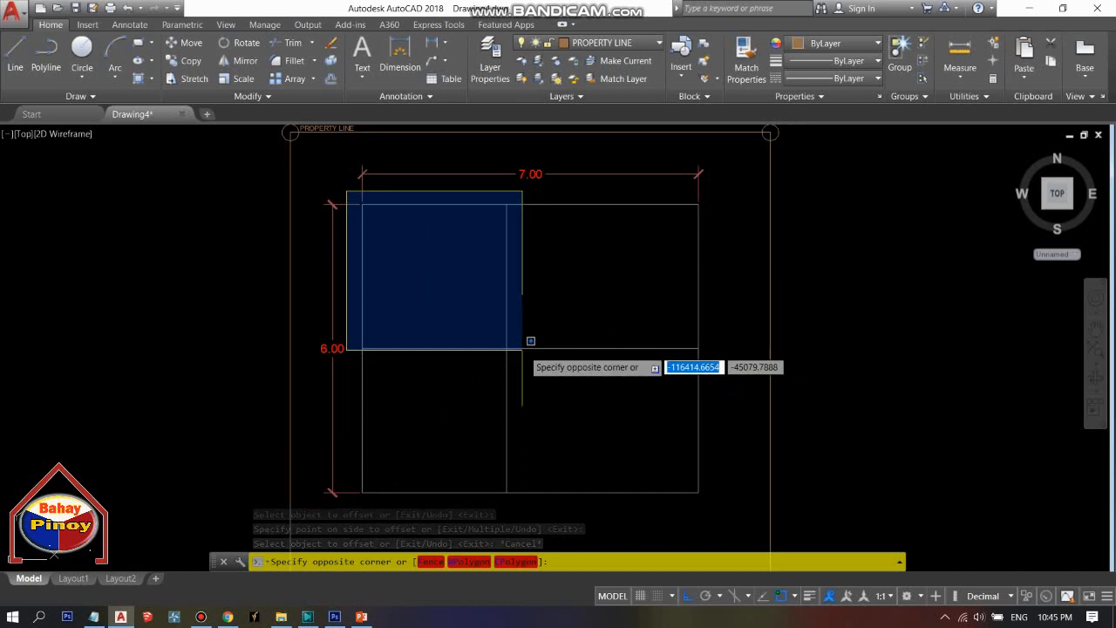
left_click(532, 340)
key("Escape")
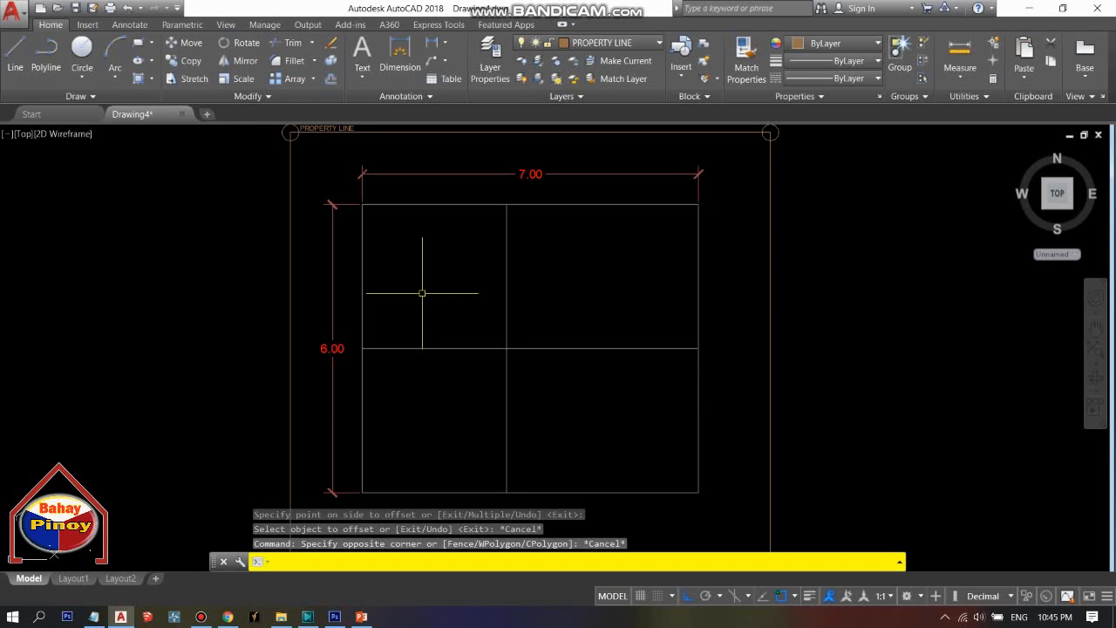
Measure the area of the footprint's upper-left compartment by picking its four corners.
type("AA")
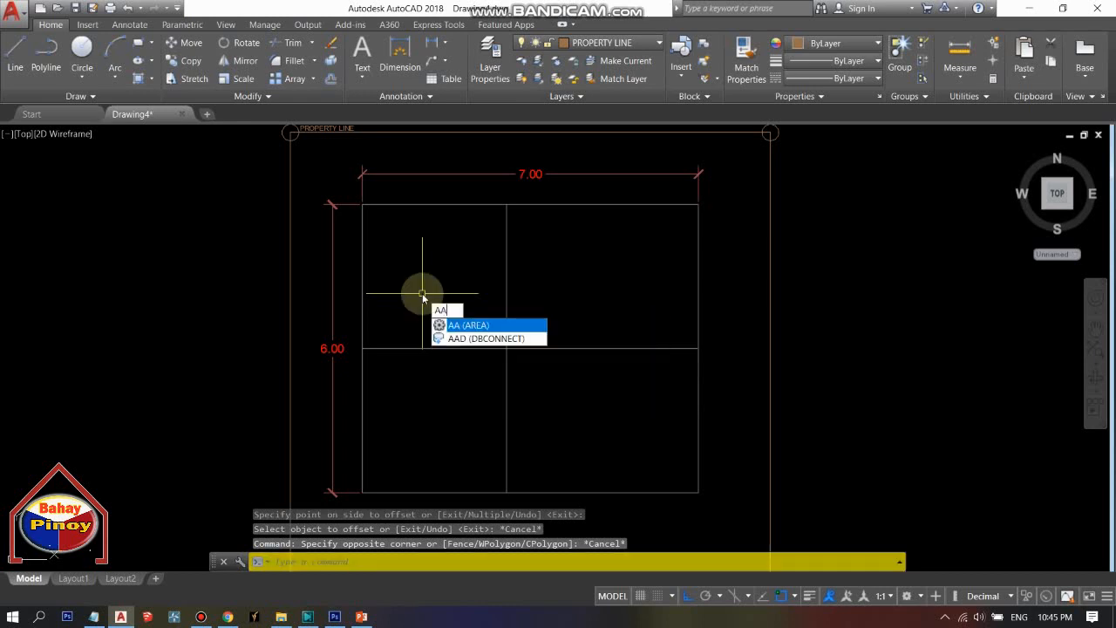
key("Return")
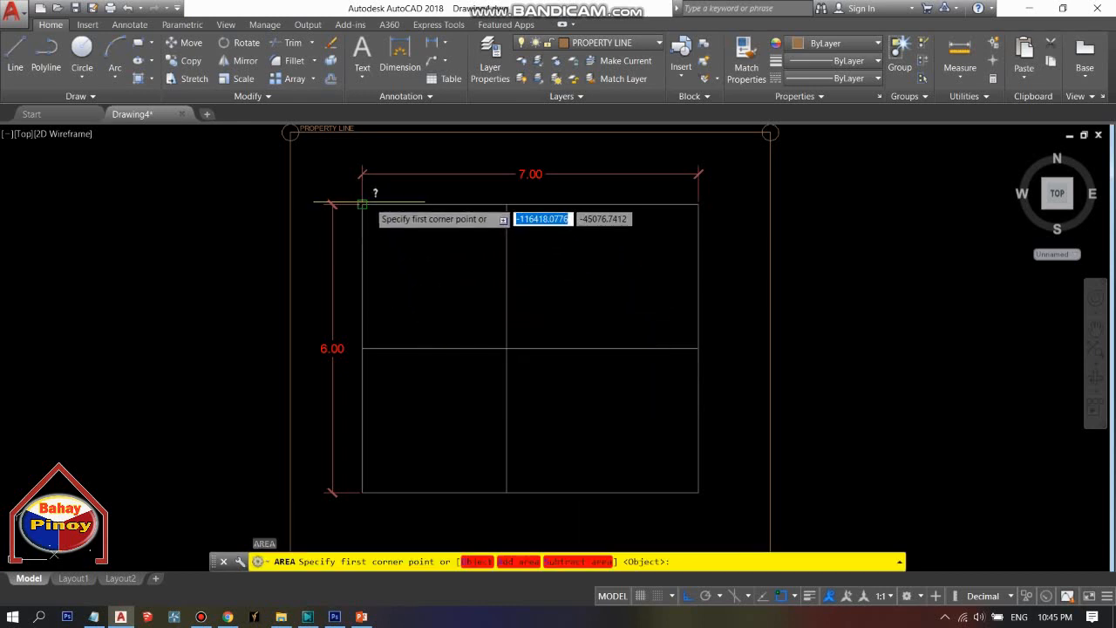
left_click(362, 204)
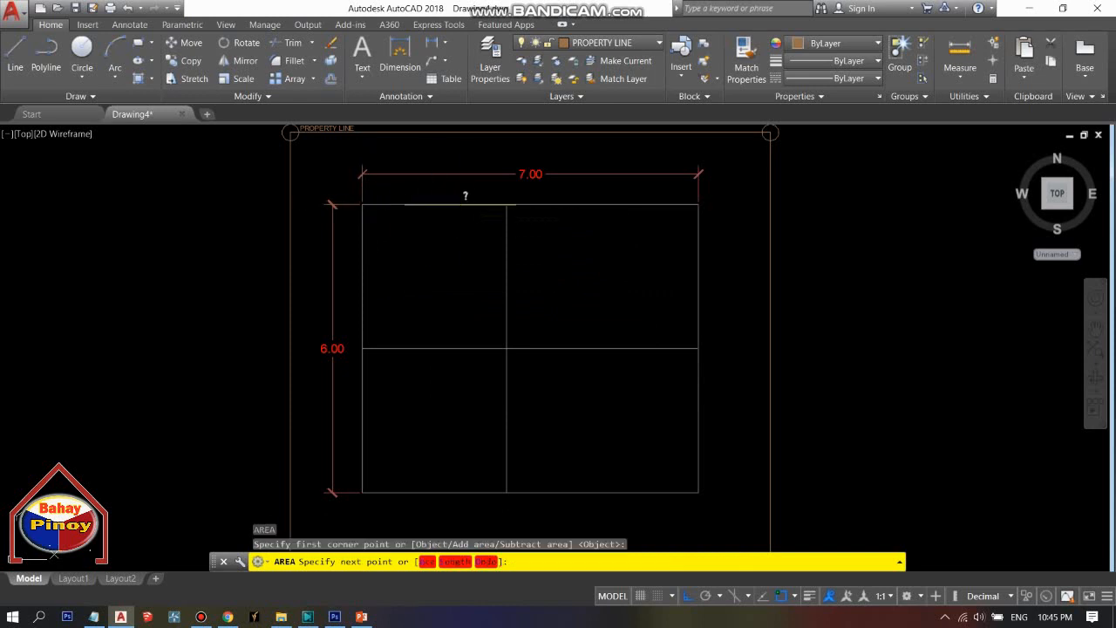
left_click(506, 204)
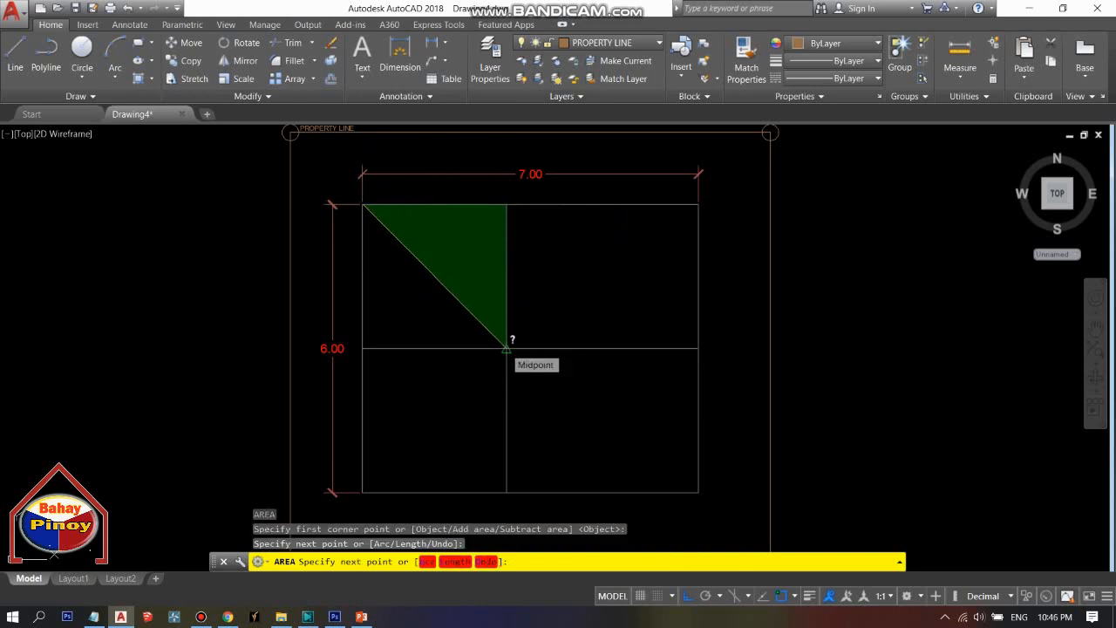
left_click(506, 348)
left_click(362, 348)
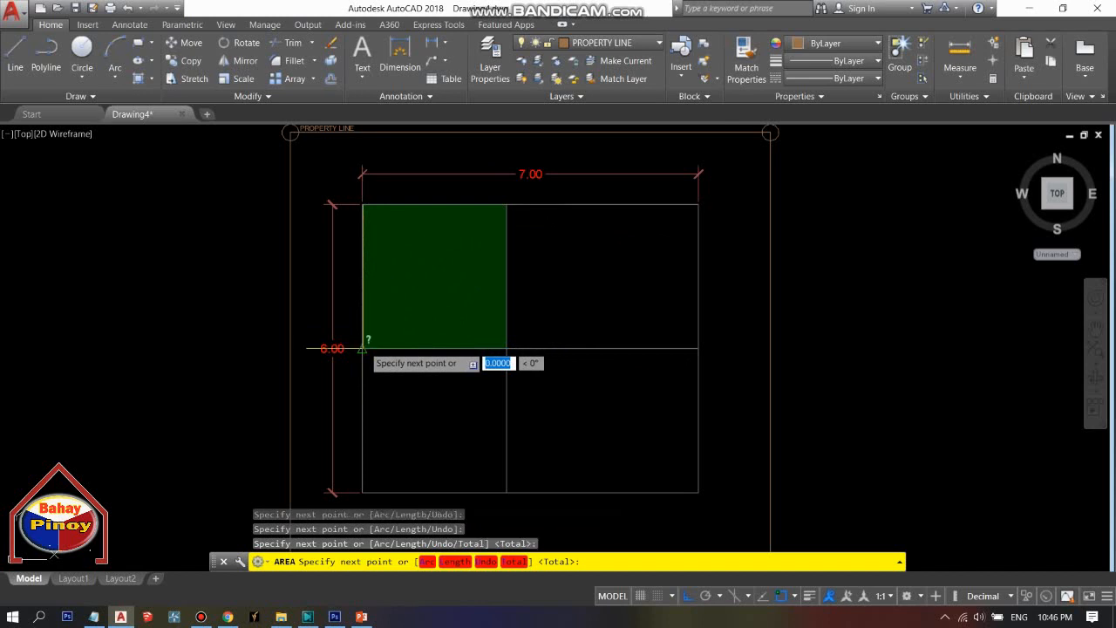
key("Return")
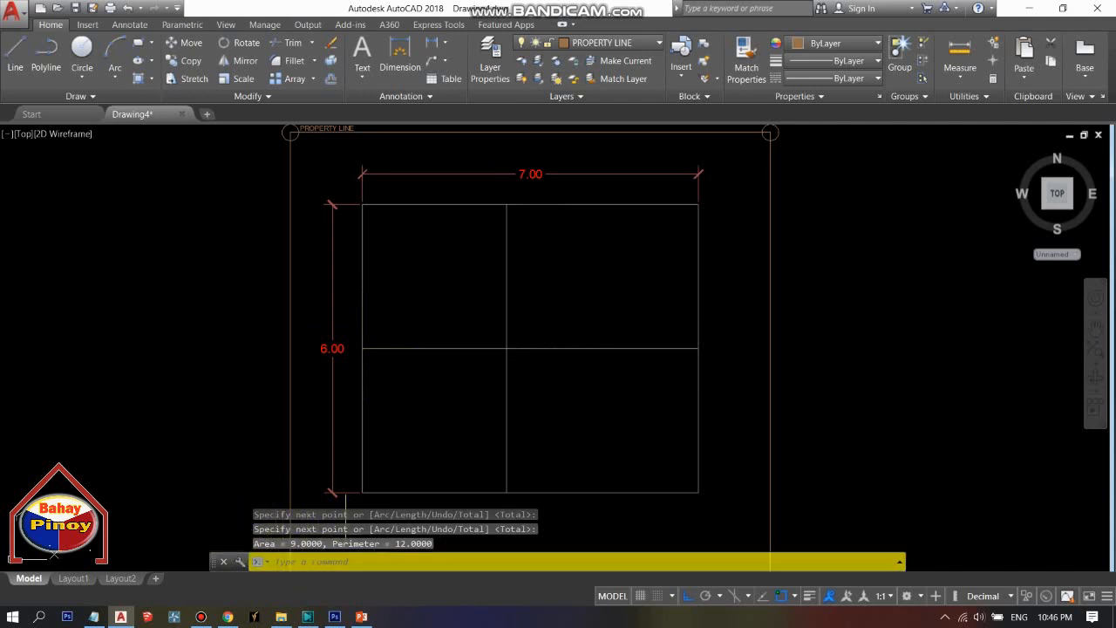
mouse_move(442, 331)
middle_mouse_down()
mouse_move(367, 326)
mouse_move(457, 328)
middle_mouse_up()
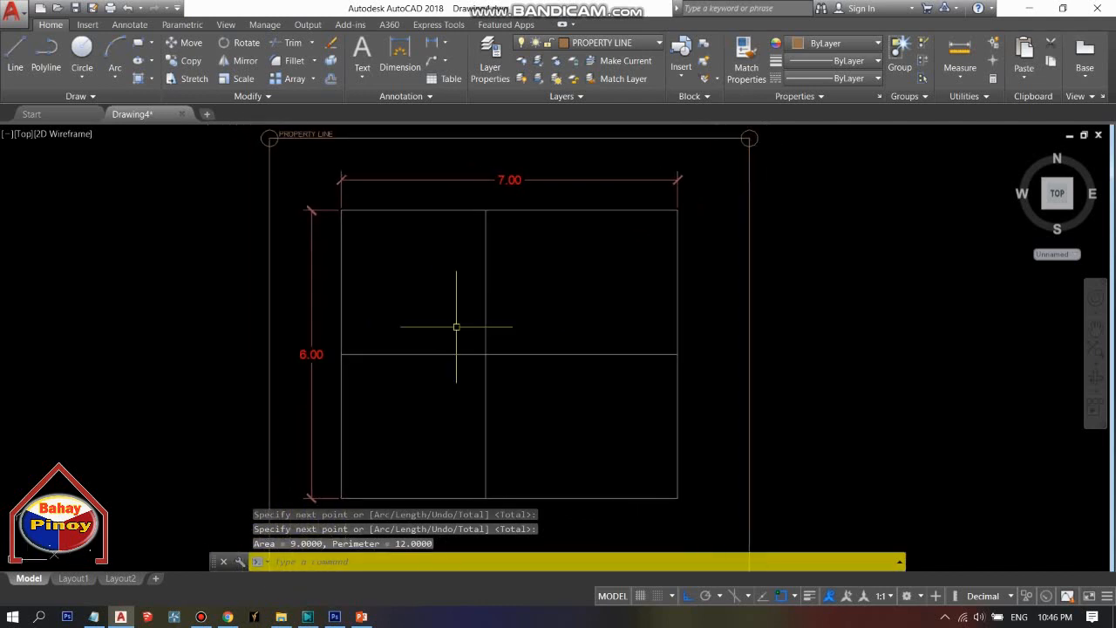
Trim the horizontal dividing line to the right of the vertical dividing line inside the footprint.
left_click(643, 327)
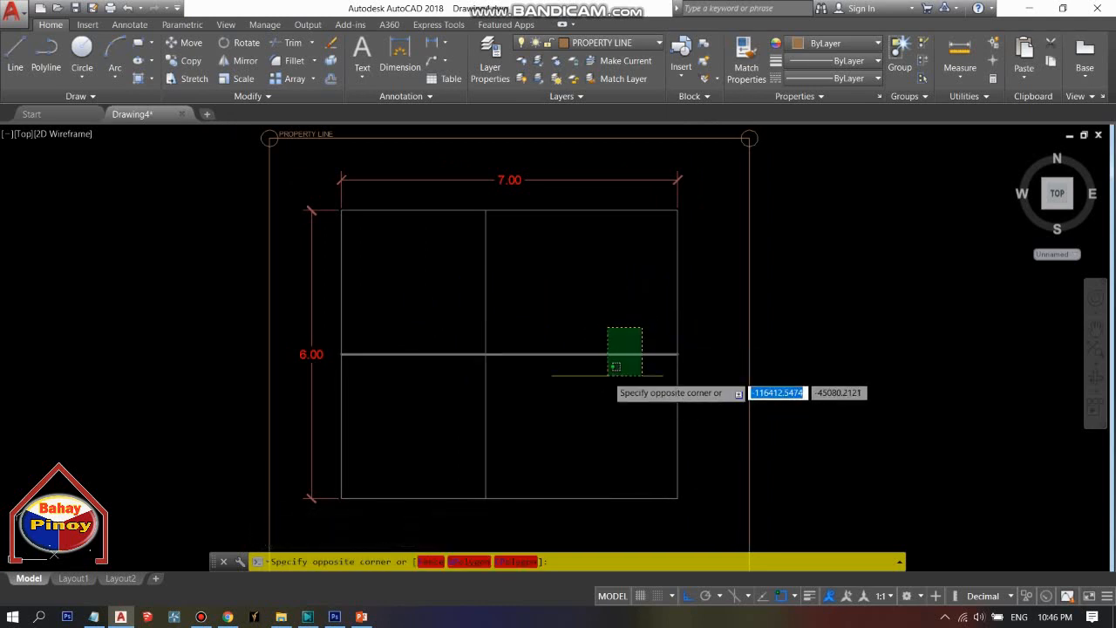
key("Escape")
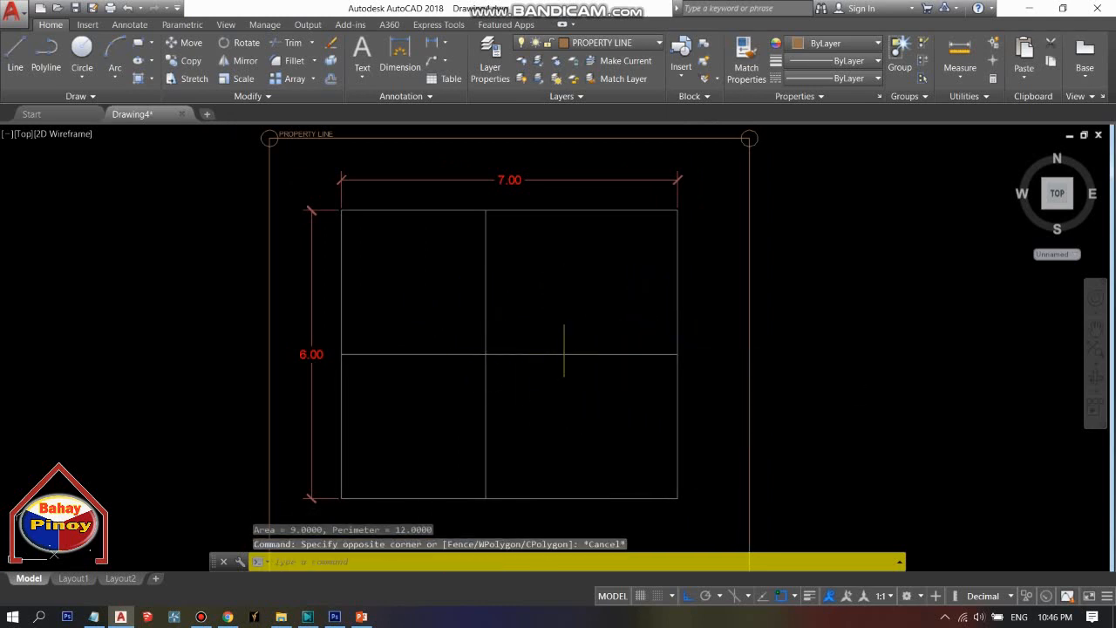
type("TR")
key("Return")
key("Return")
left_click(629, 305)
left_click(575, 400)
key("Return")
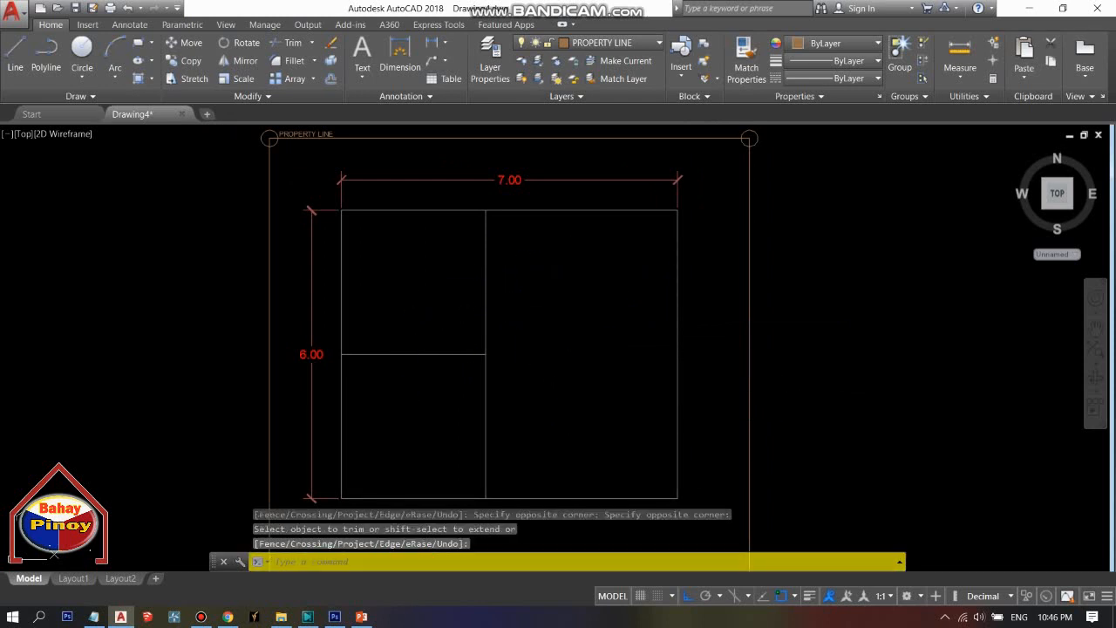
middle_click_drag(570, 293, 525, 297)
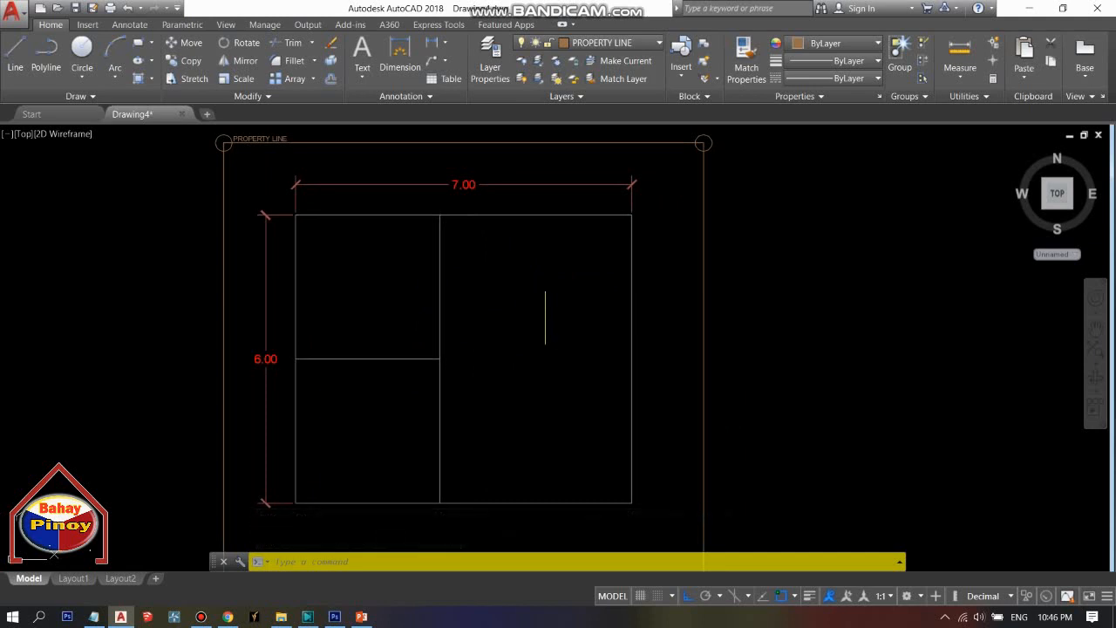
left_click(520, 199)
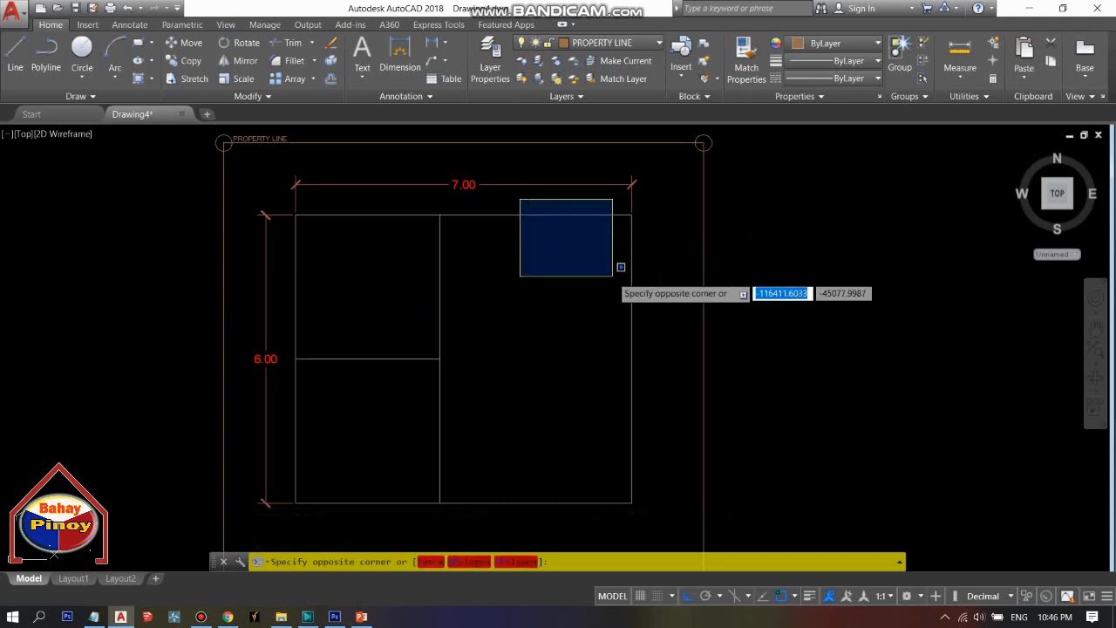
key("Escape")
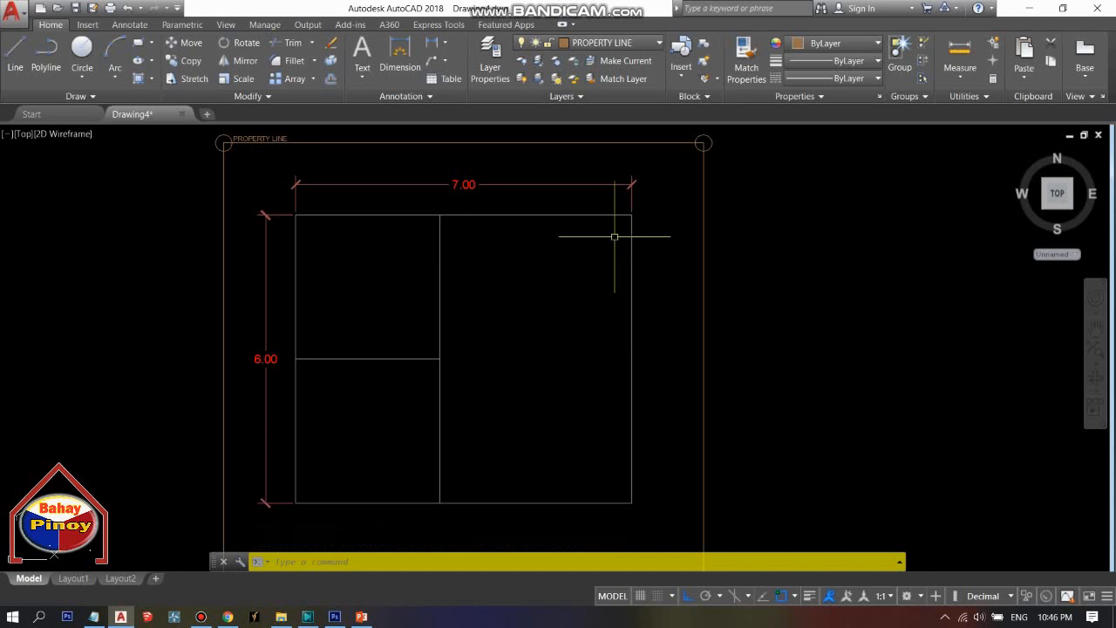
mouse_move(615, 236)
middle_mouse_down()
mouse_move(648, 277)
mouse_move(665, 256)
middle_mouse_up()
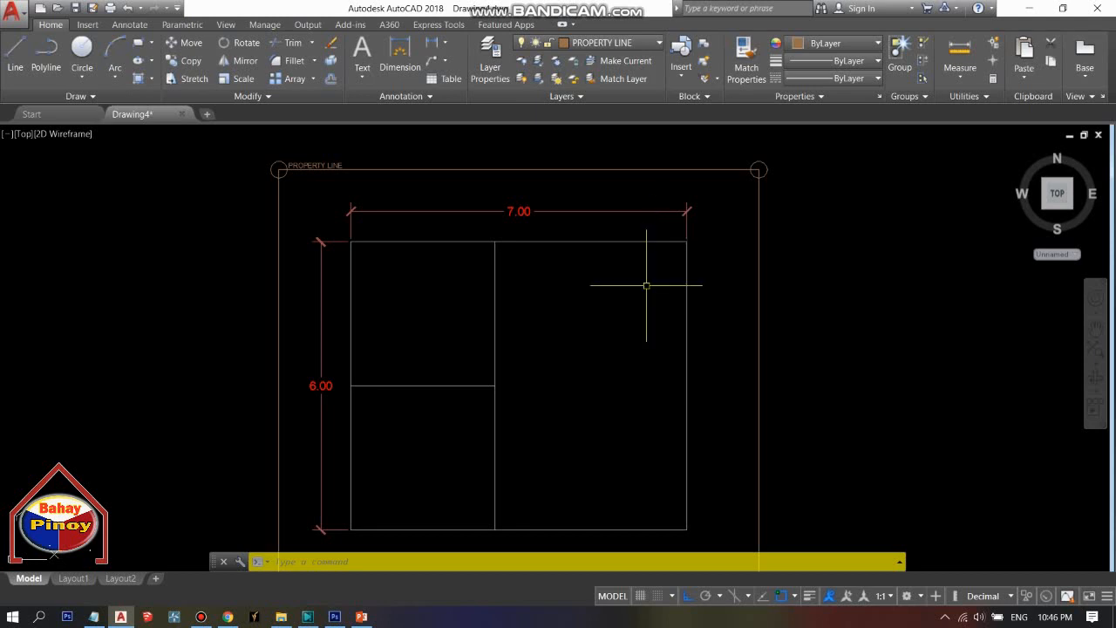
middle_click_drag(647, 285, 662, 252)
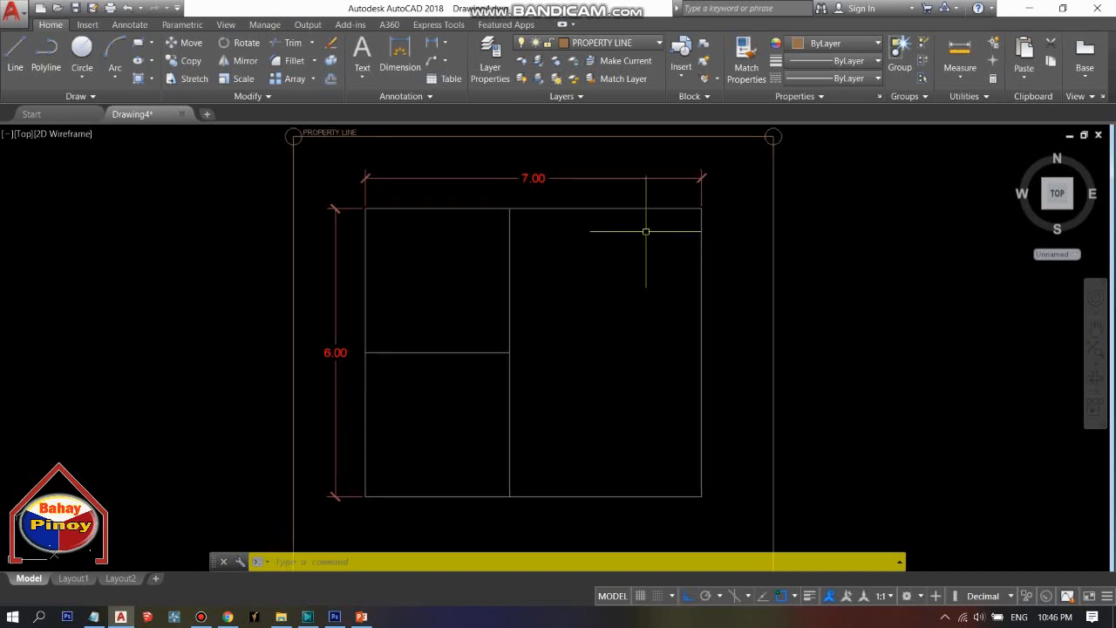
scroll(647, 221, "up", 2)
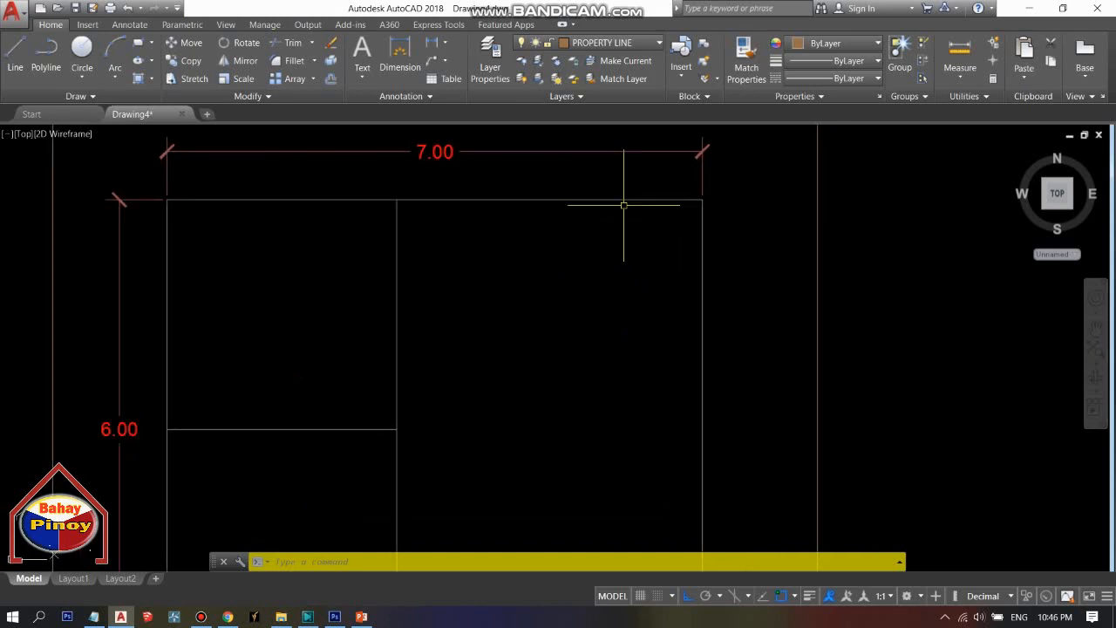
left_click(732, 257)
left_click(536, 336)
key("Escape")
left_click(753, 252)
key("Escape")
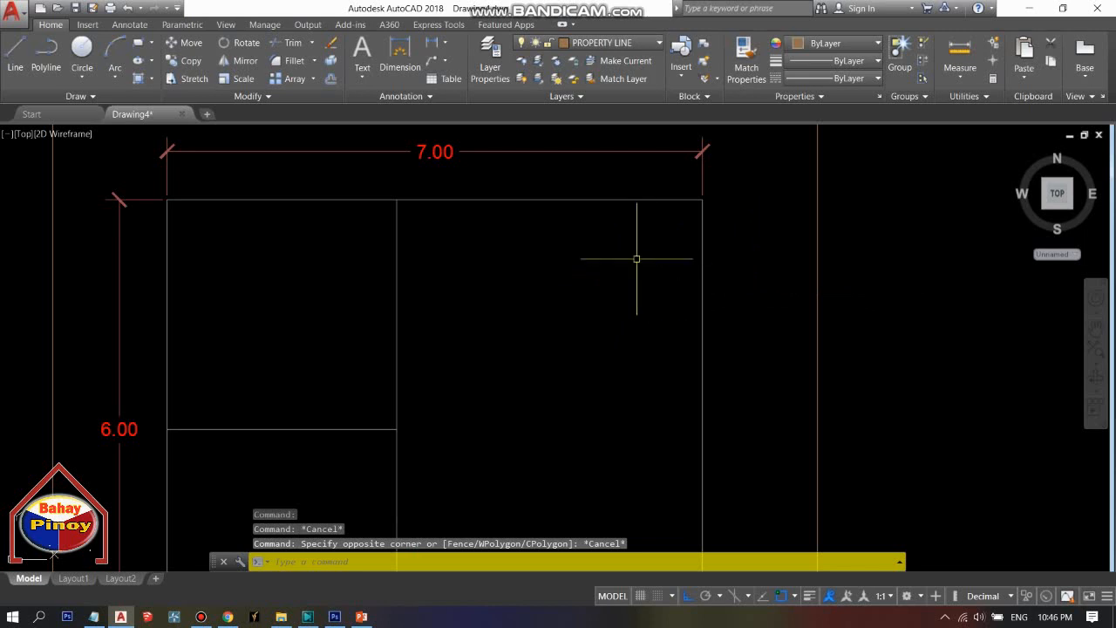
Offset the footprint's right edge 1.8 units to the left, into the footprint.
type("1.8")
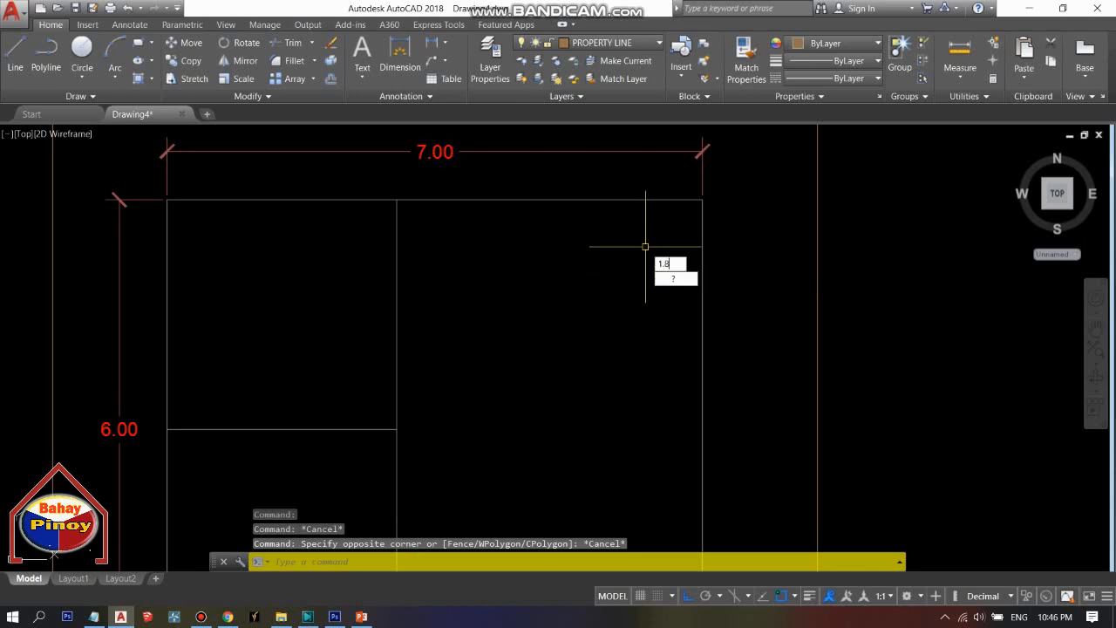
key("Return")
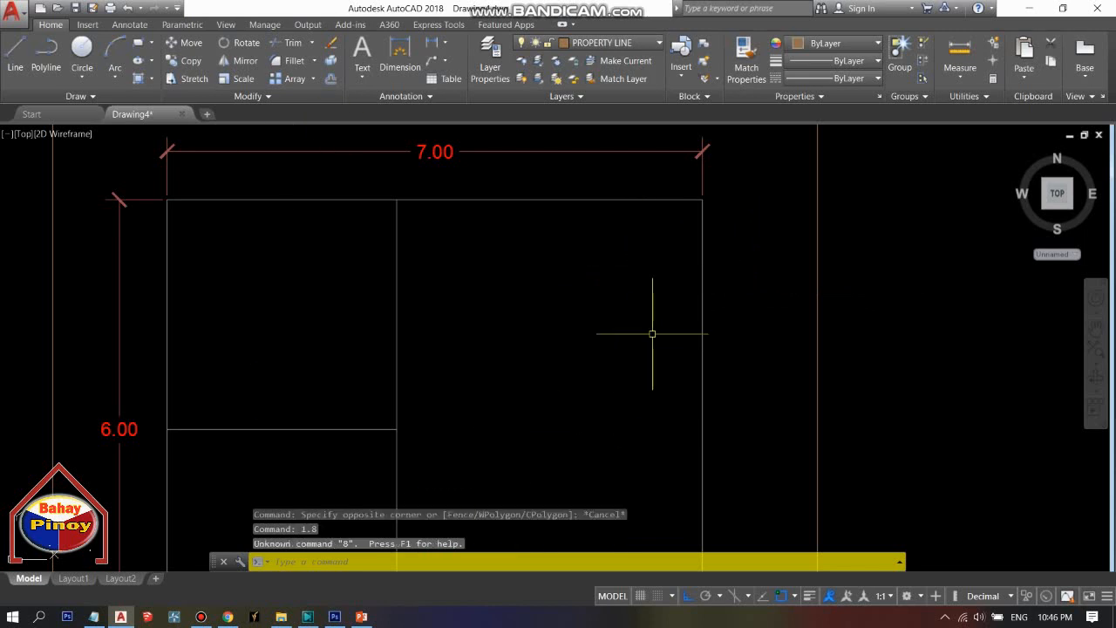
key("Return")
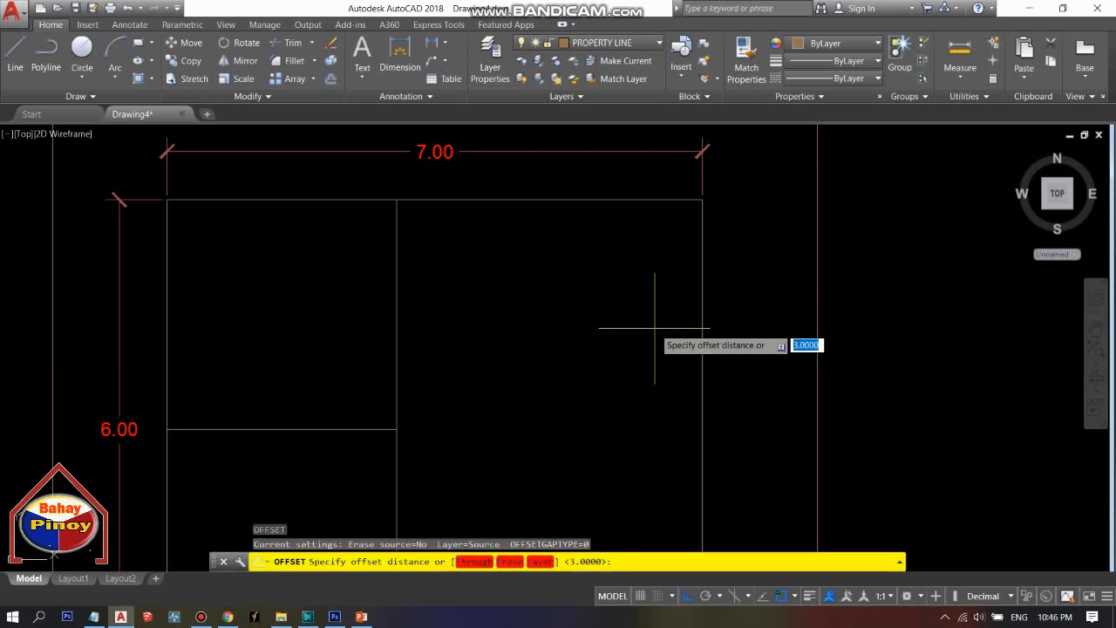
type("1.8")
key("Return")
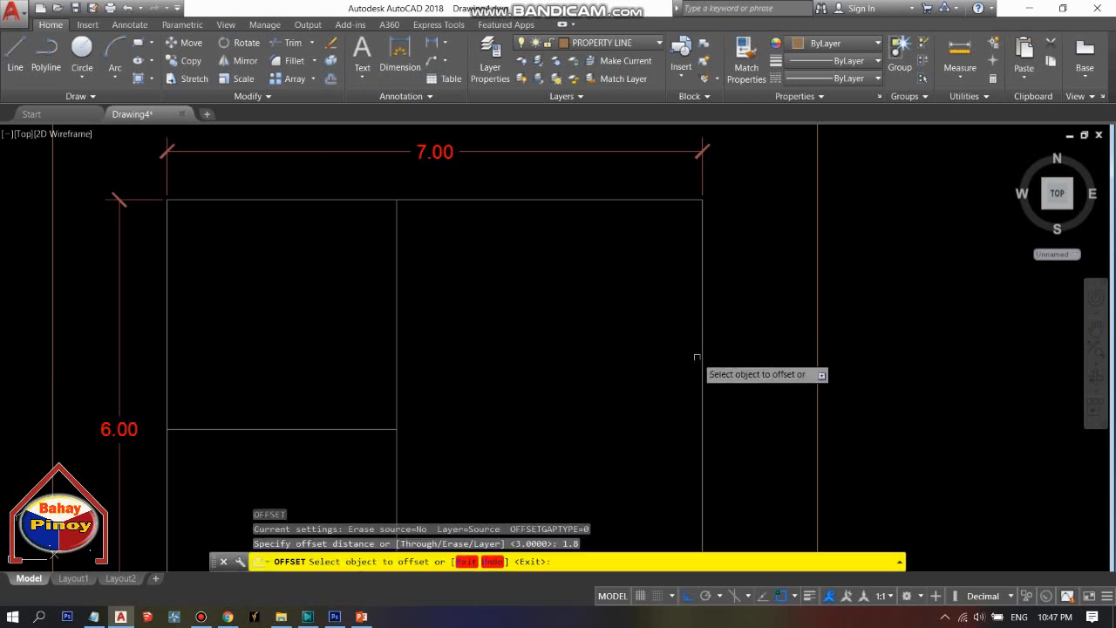
left_click(703, 354)
left_click(462, 304)
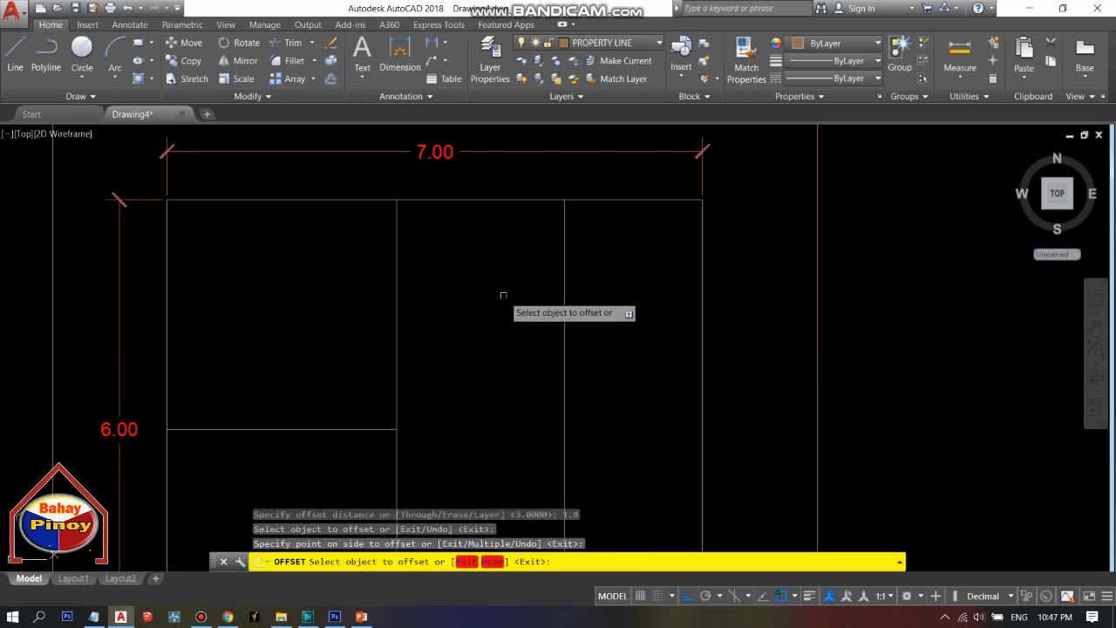
key("Escape")
Offset the footprint's top edge 1.2 units downward, into the footprint.
left_click(636, 187)
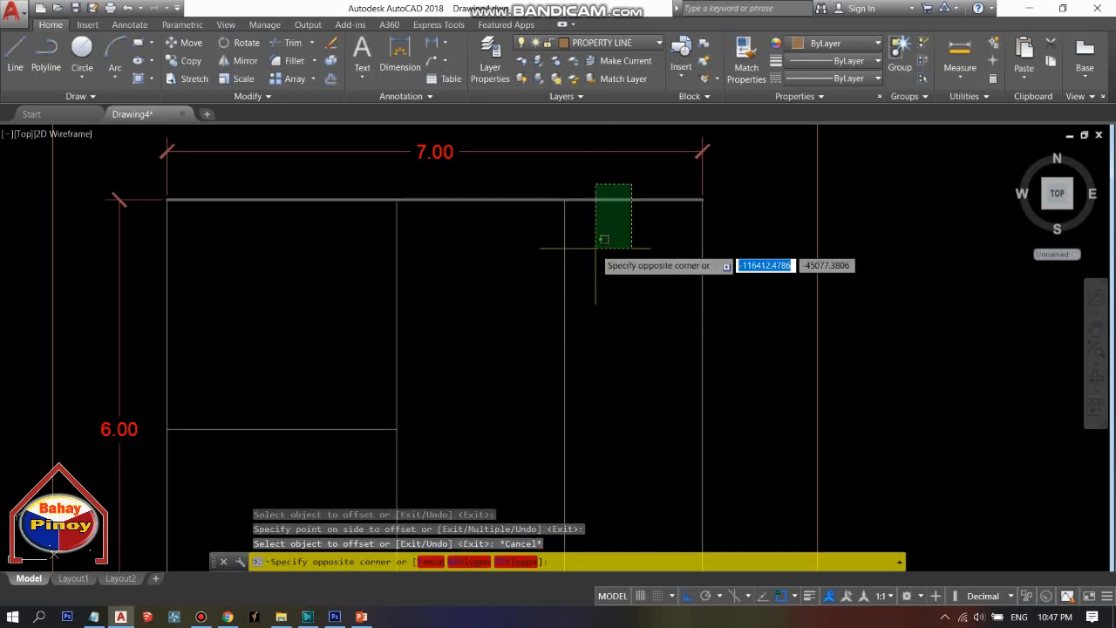
left_click(599, 249)
key("Escape")
type("o")
key("Return")
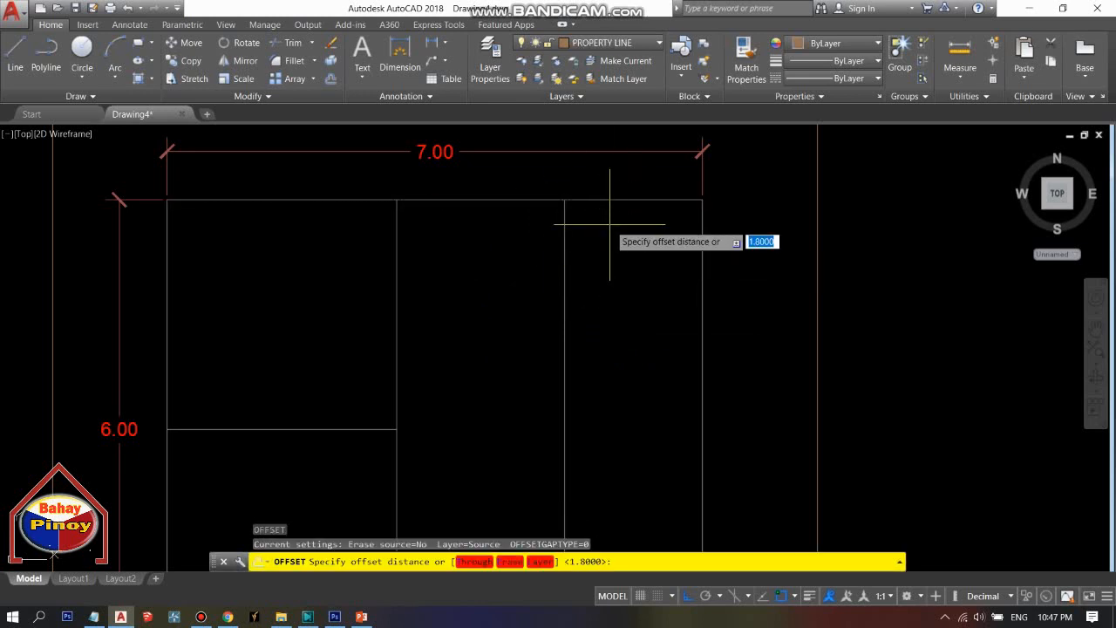
key("Return")
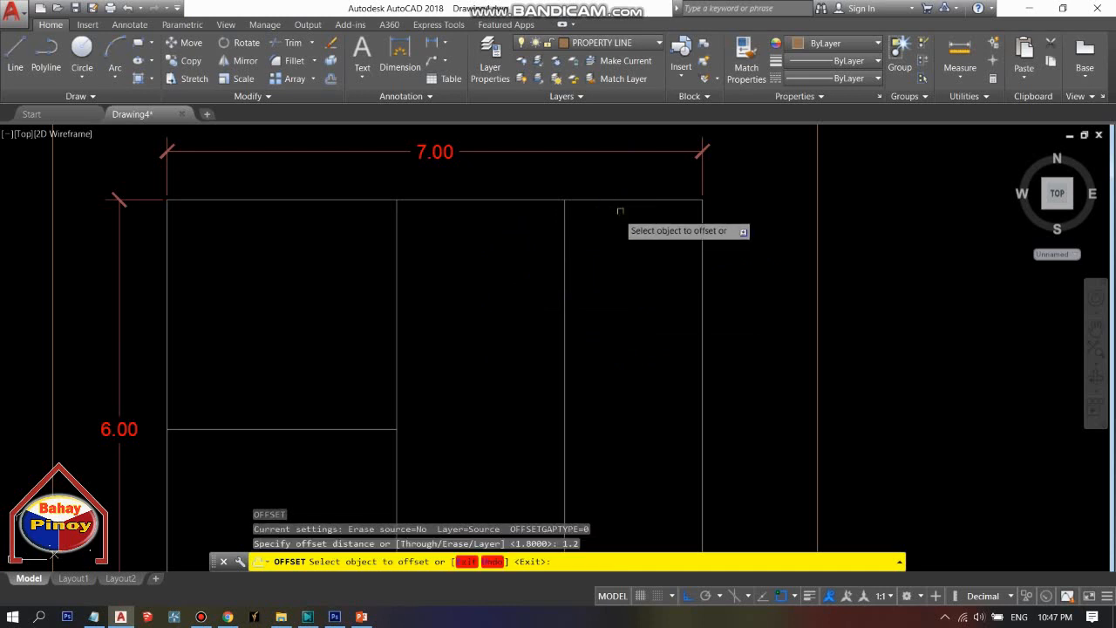
left_click(615, 200)
left_click(600, 317)
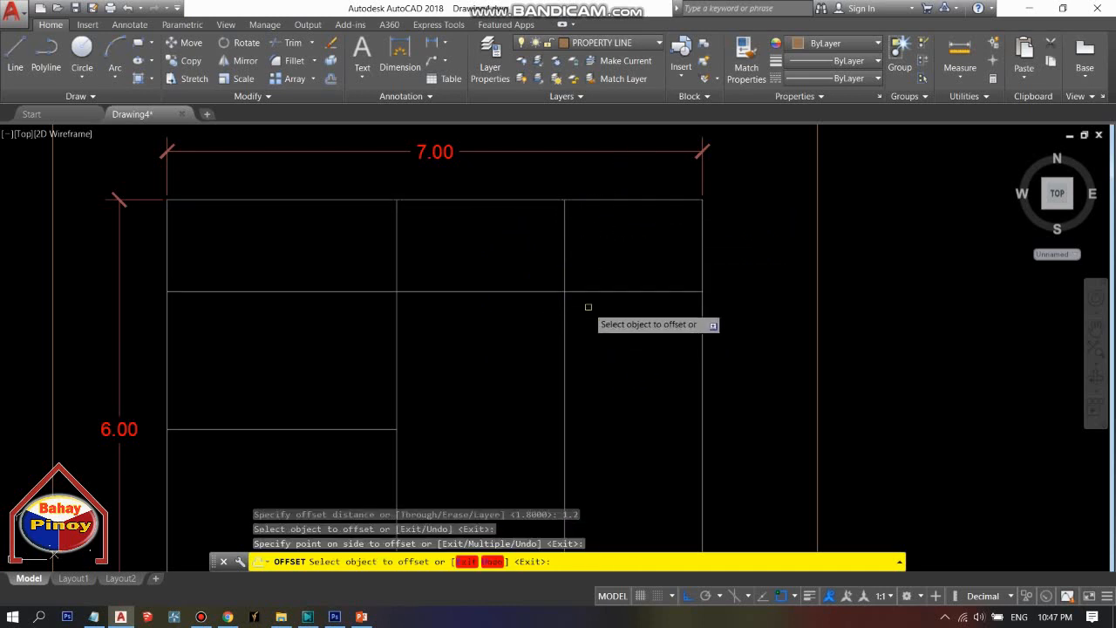
key("Return")
Trim the two new offset lines where they extend past each other, leaving only a small room in the footprint's upper-right corner.
middle_click_drag(534, 287, 571, 265)
type("TR")
key("Return")
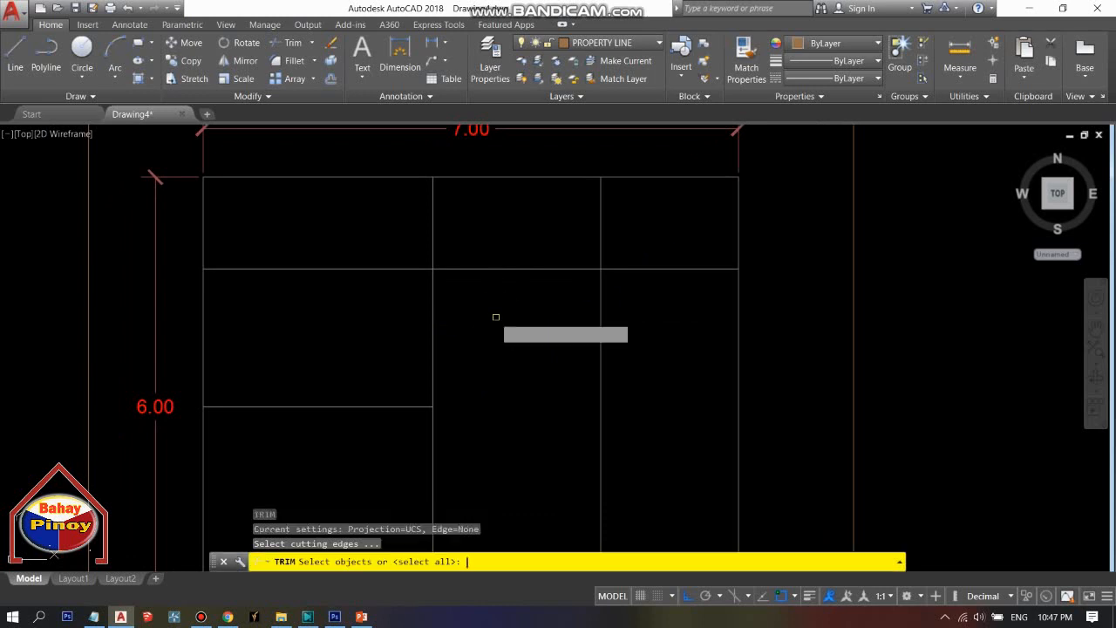
key("Return")
left_click(384, 235)
left_click(303, 321)
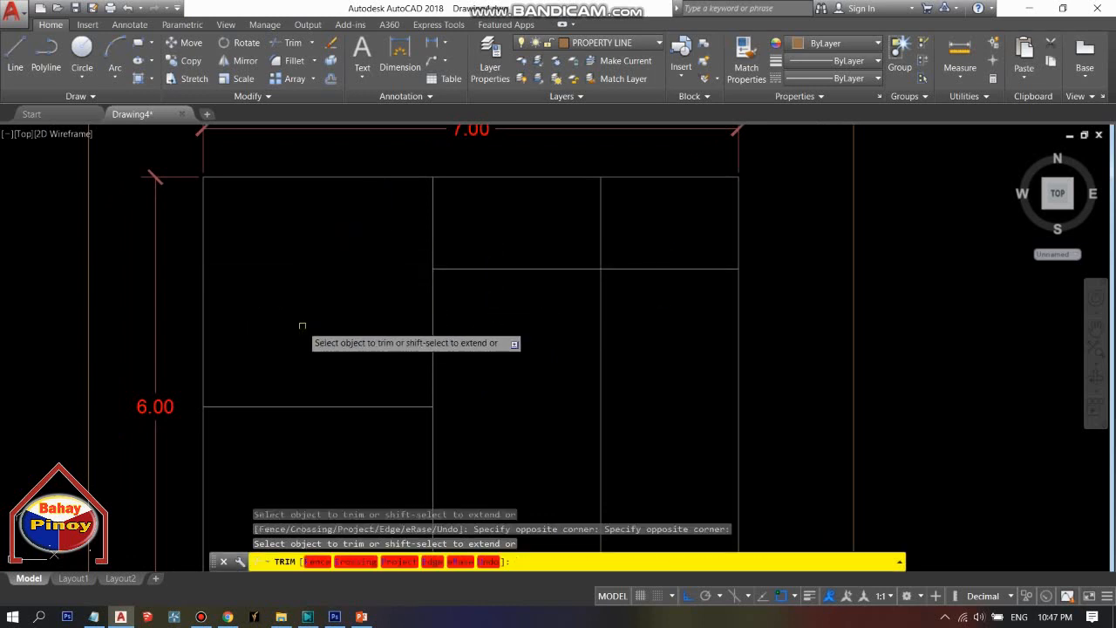
left_click(564, 235)
left_click(538, 328)
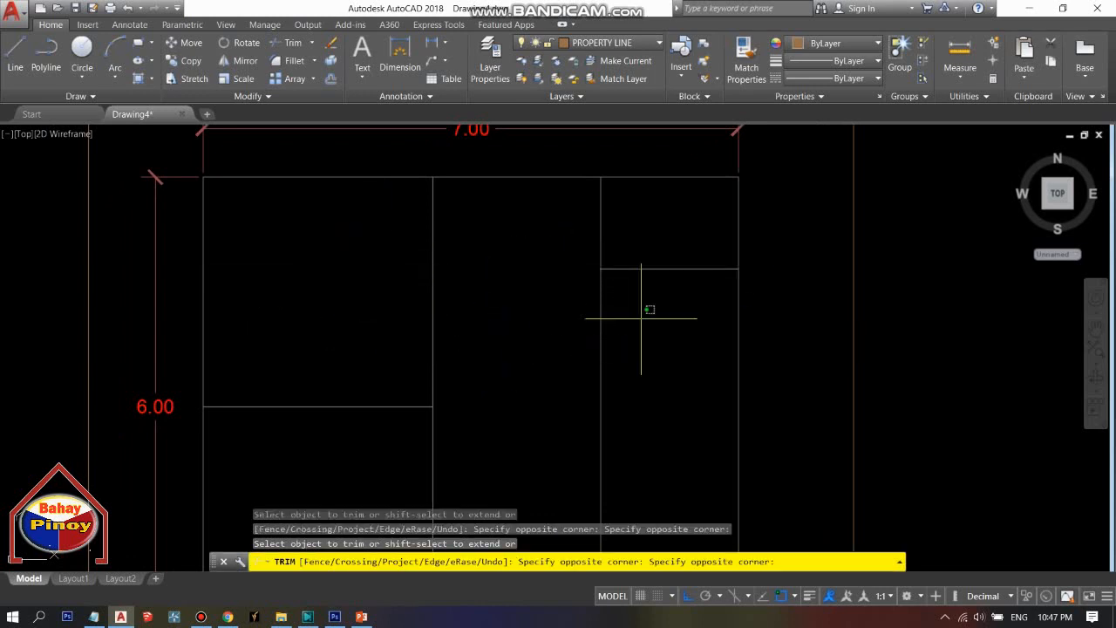
key("Return")
scroll(550, 329, "down", 4)
scroll(550, 329, "up", 4)
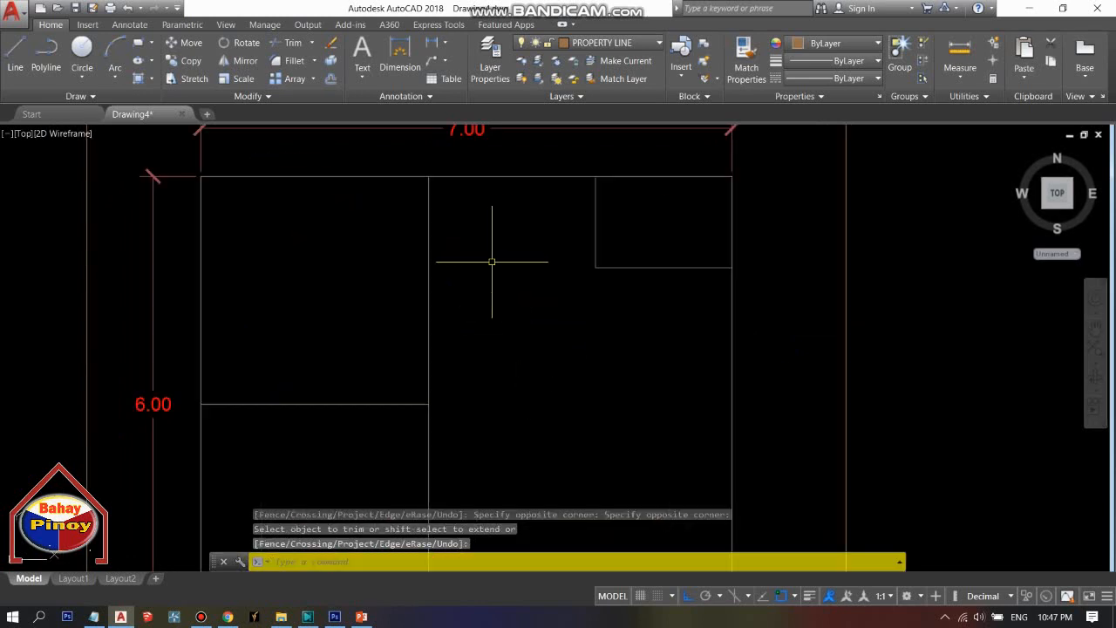
left_click(402, 160)
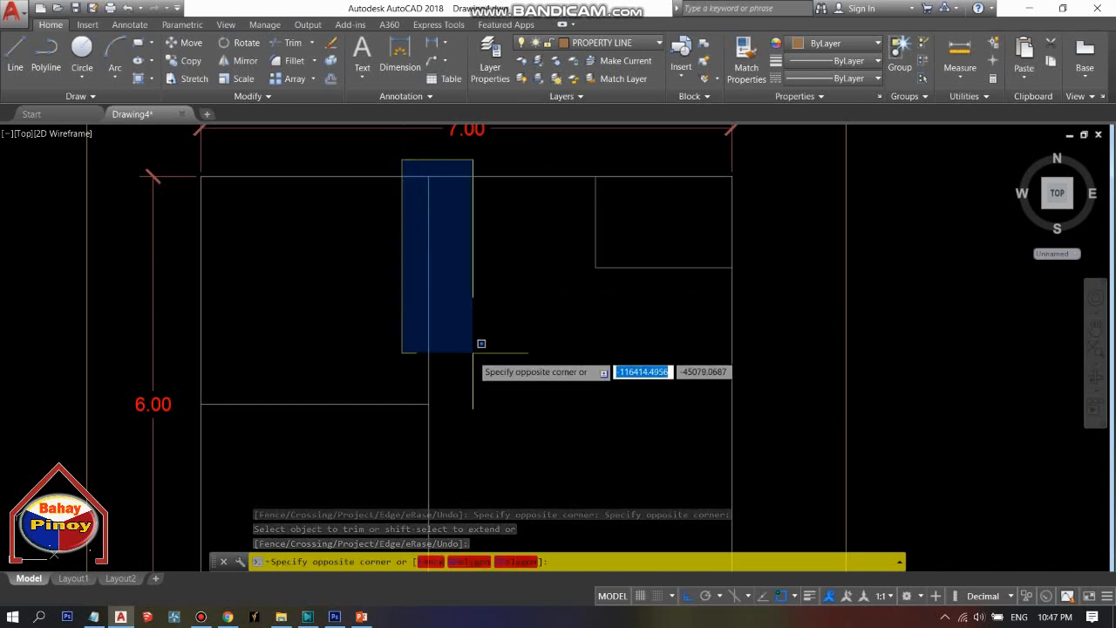
left_click(395, 149)
left_click(462, 199)
left_click(362, 247)
key("Escape")
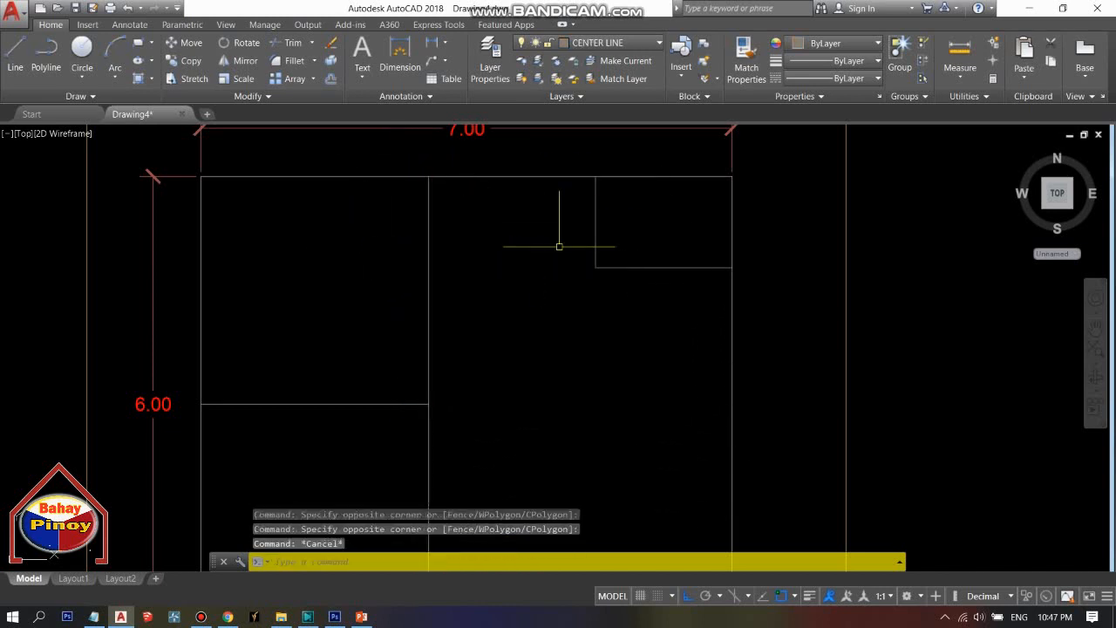
left_click(711, 229)
key("Escape")
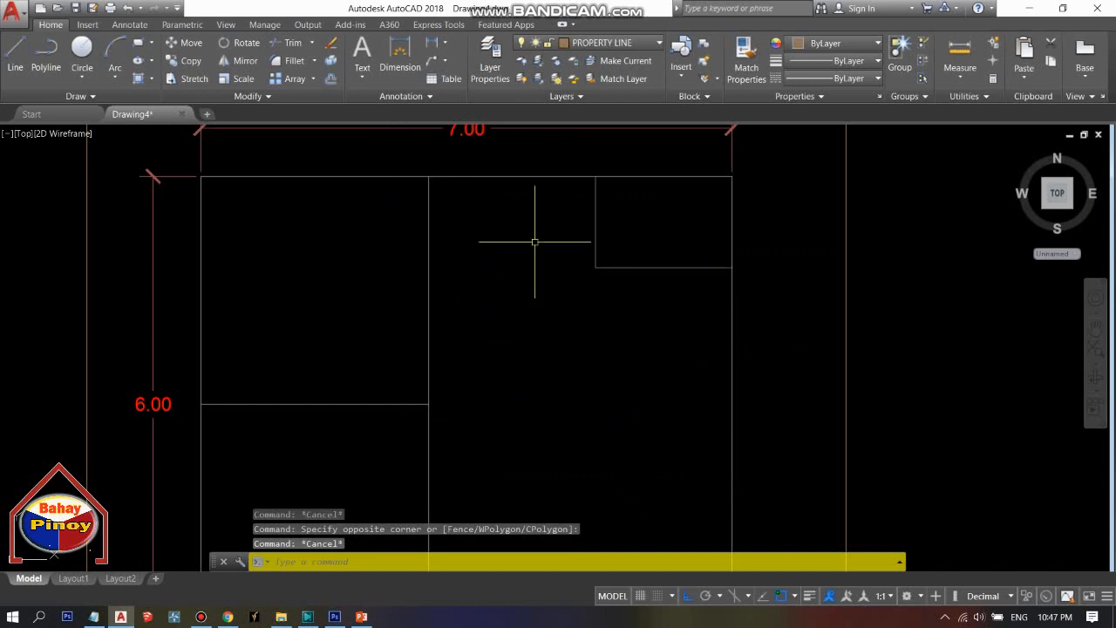
middle_click_drag(525, 229, 511, 307)
left_click(386, 235)
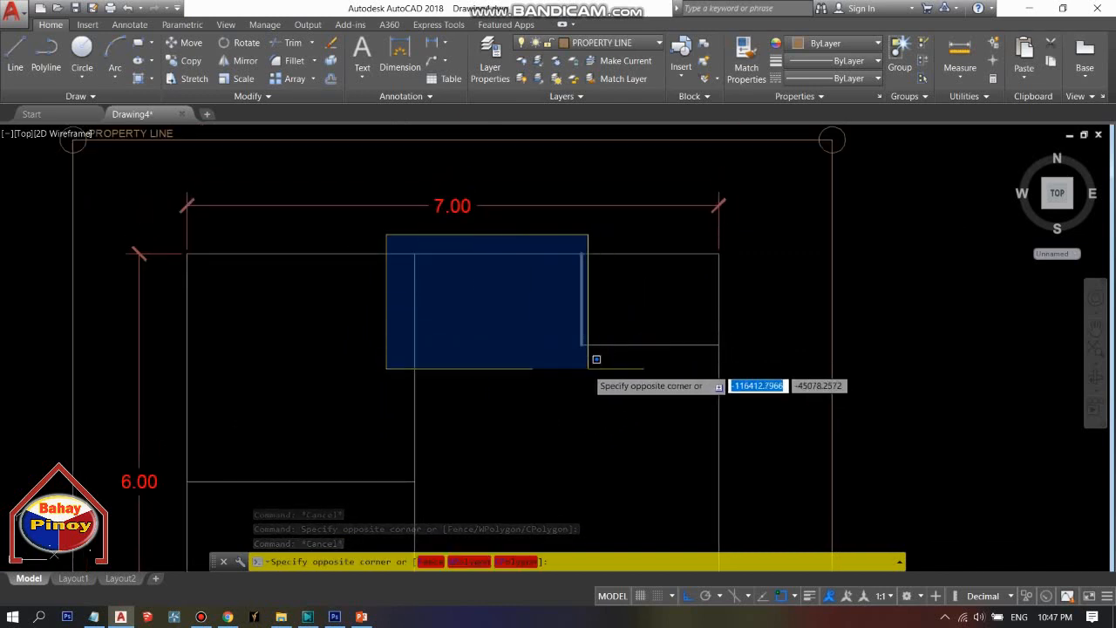
key("Escape")
Add a horizontal linear dimension from the small corner room's lower-left corner to the vertical dividing line, using a perpendicular snap for the second point.
type("DLI")
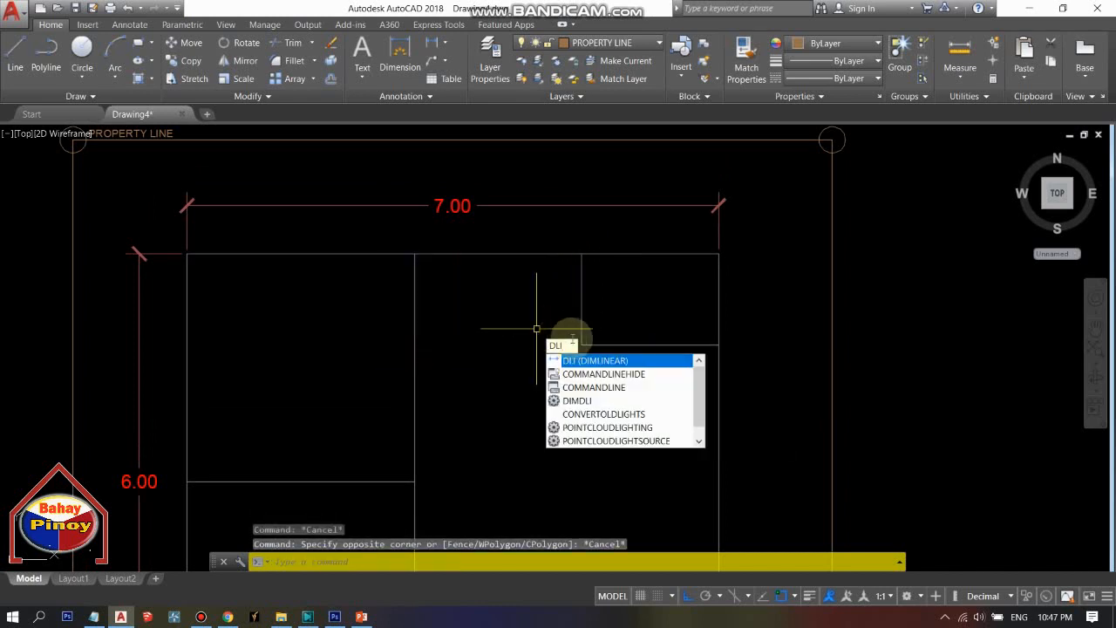
key("Return")
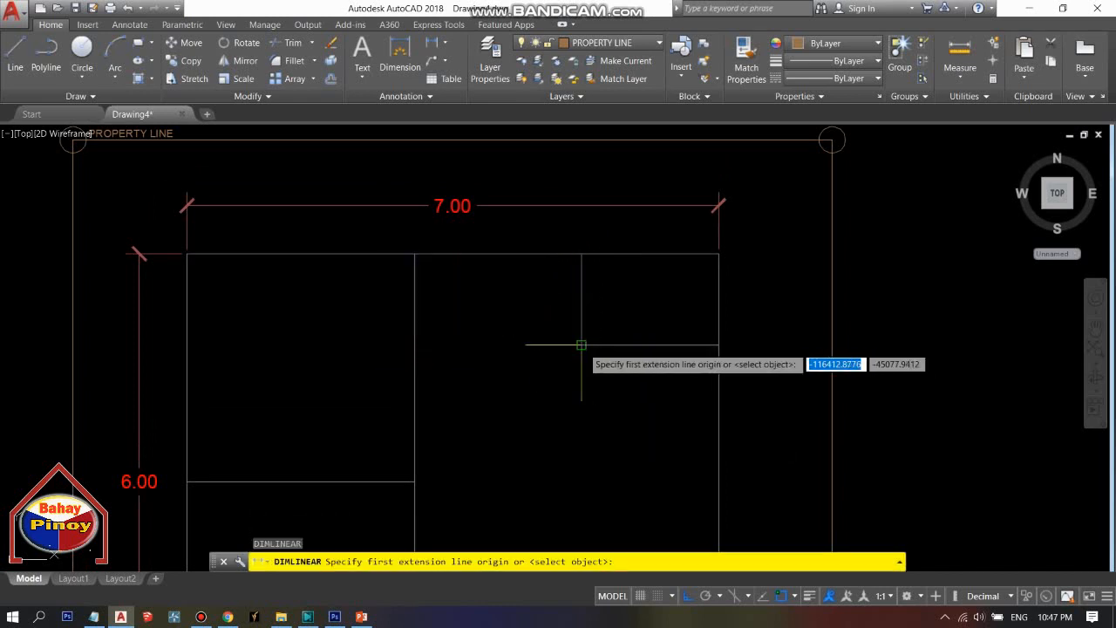
left_click(581, 344)
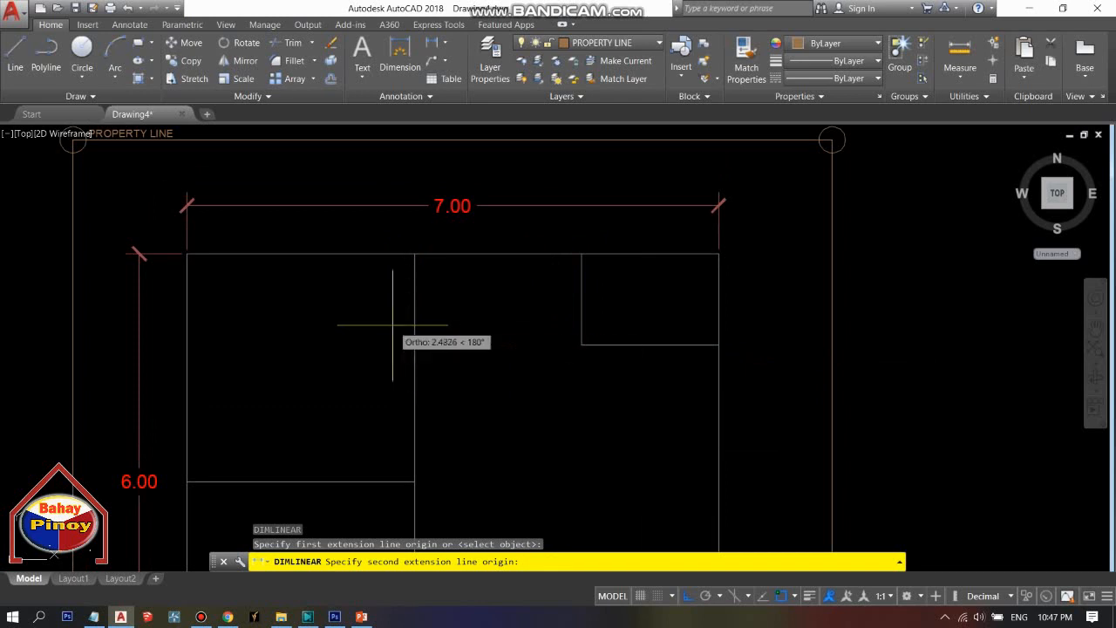
right_click(412, 344, "shift")
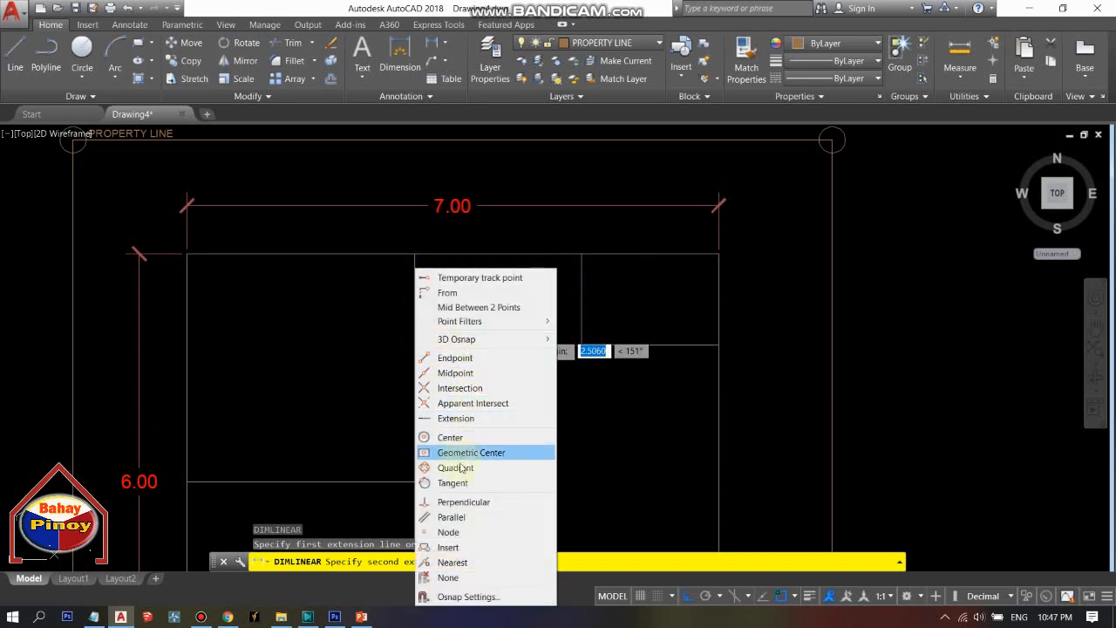
left_click(488, 503)
left_click(413, 342)
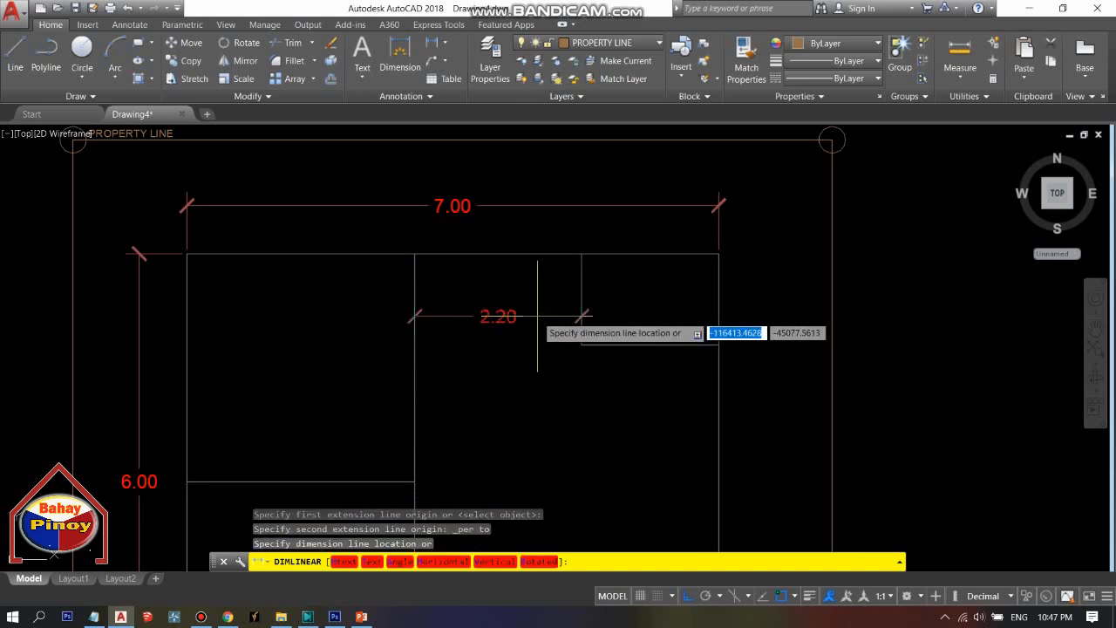
left_click(519, 340)
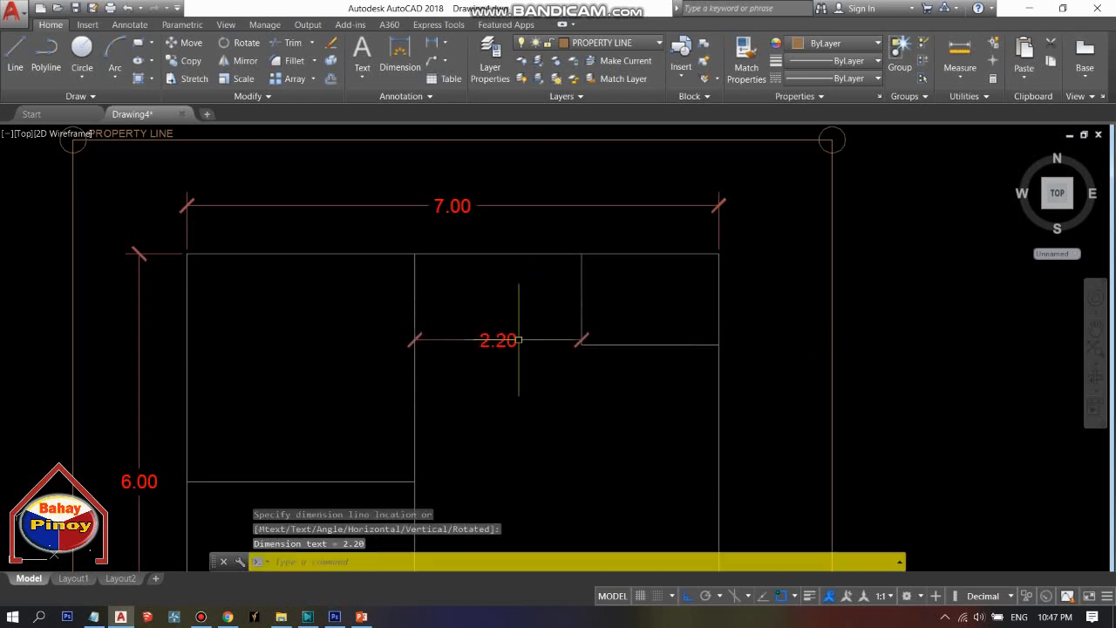
left_click(388, 247)
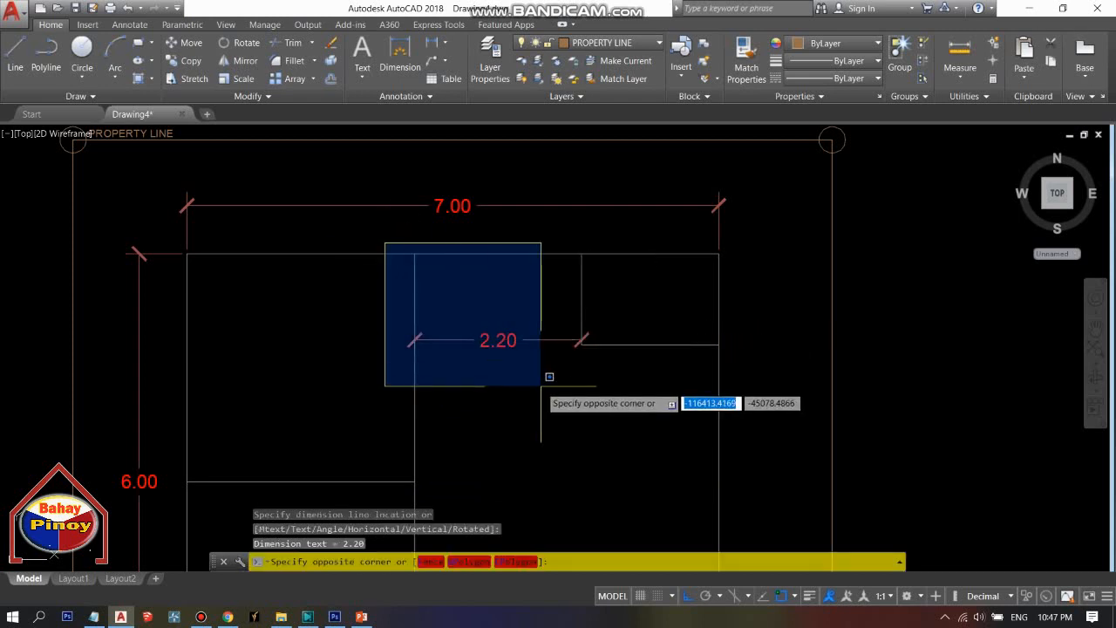
key("Escape")
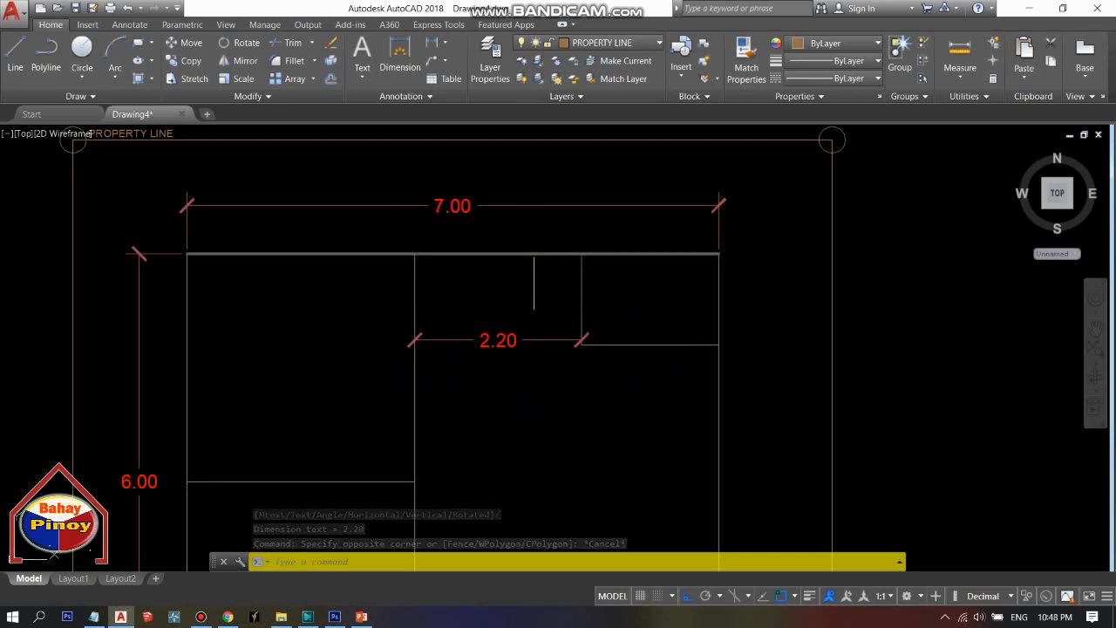
left_click(524, 248)
key("Escape")
key("Escape")
scroll(294, 342, "down", 3)
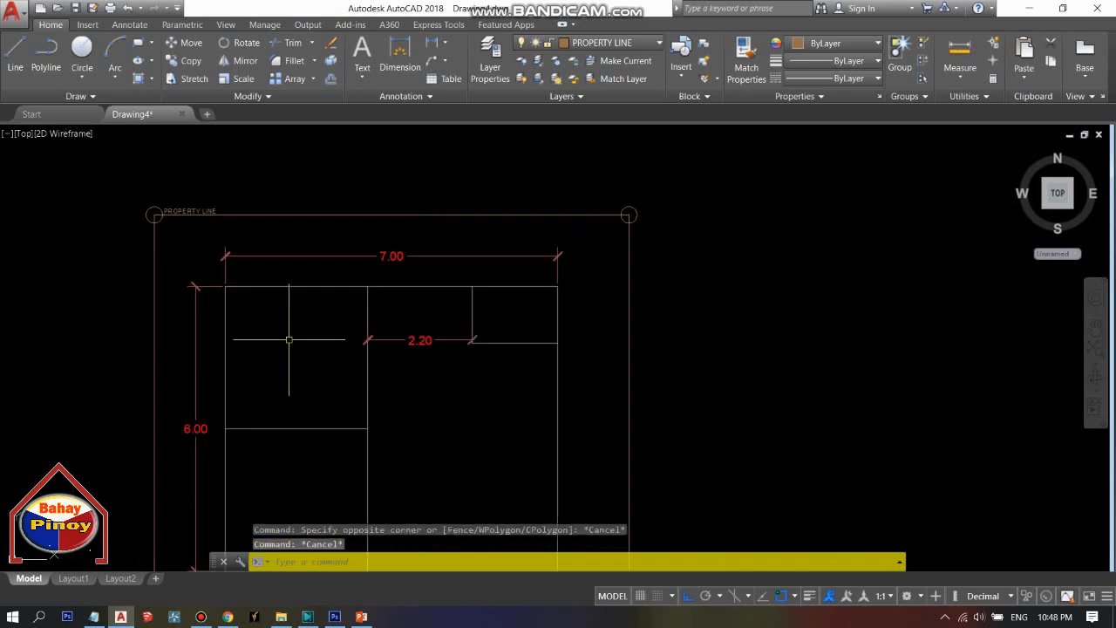
left_click(311, 225)
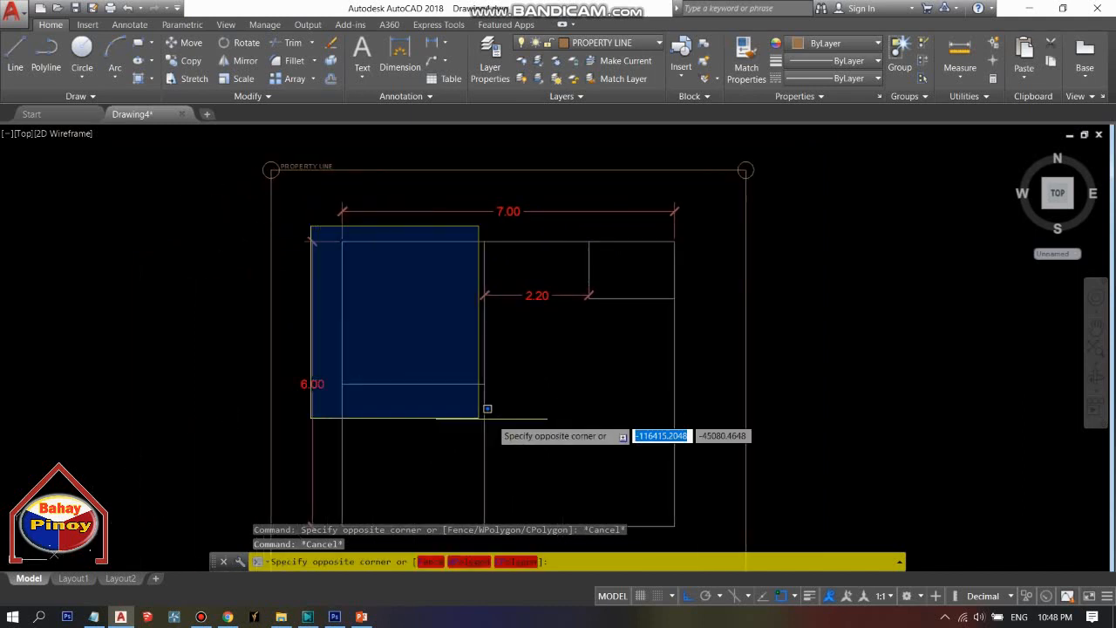
key("Escape")
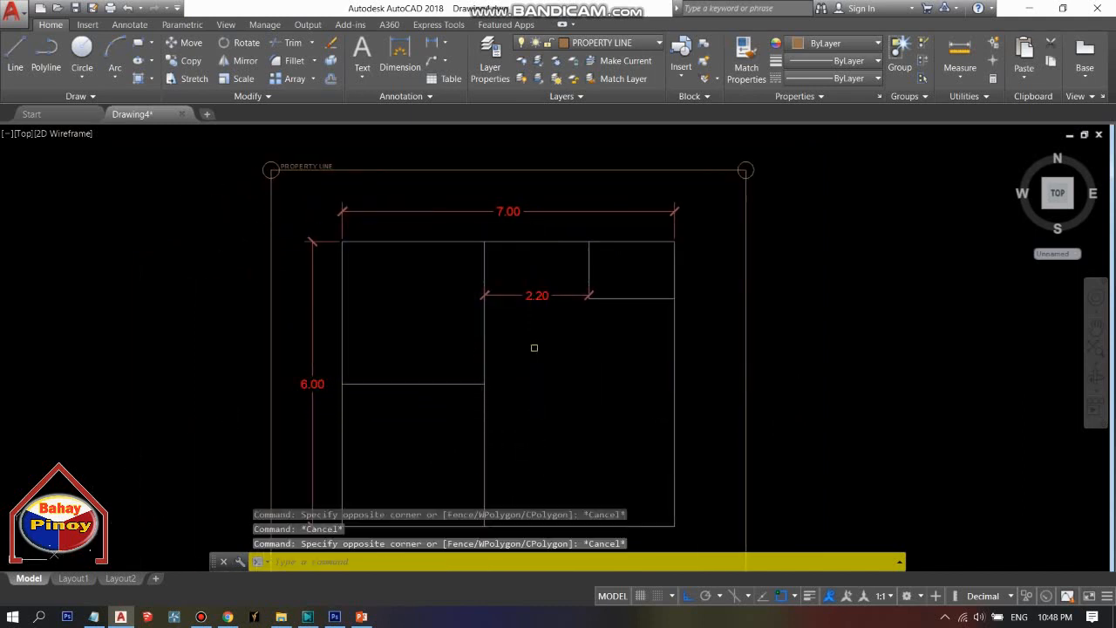
Erase the horizontal dimension between the vertical dividing line and the small corner room.
type("e")
key("space")
left_click(549, 277)
left_click(526, 325)
key("space")
middle_click_drag(526, 345, 531, 380)
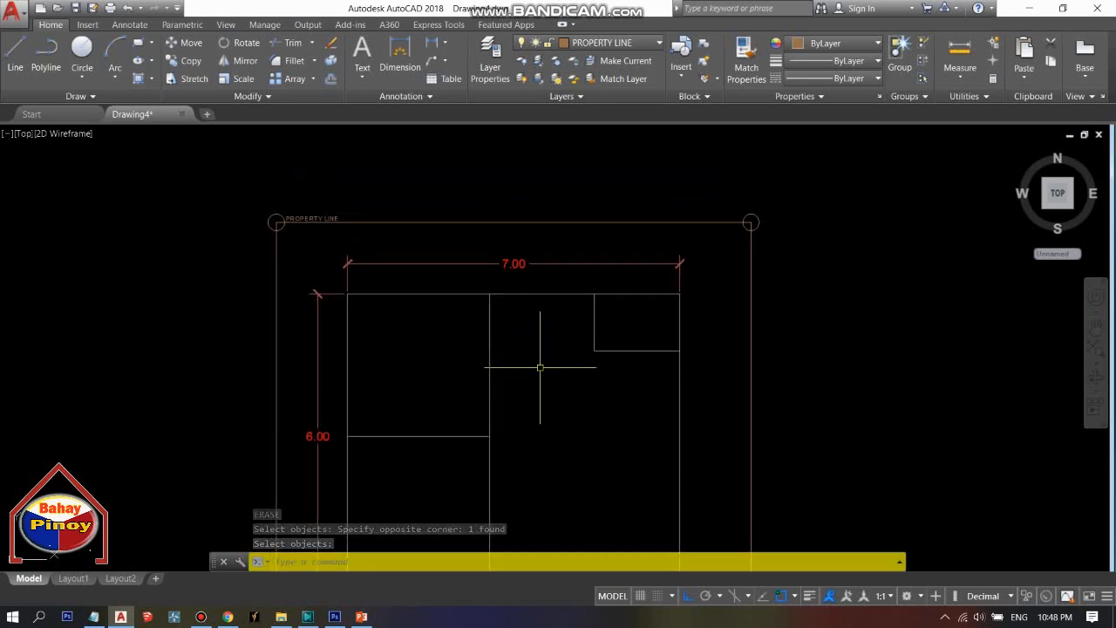
Offset the small corner room's left wall line 1.2 units to the left.
type("o")
key("space")
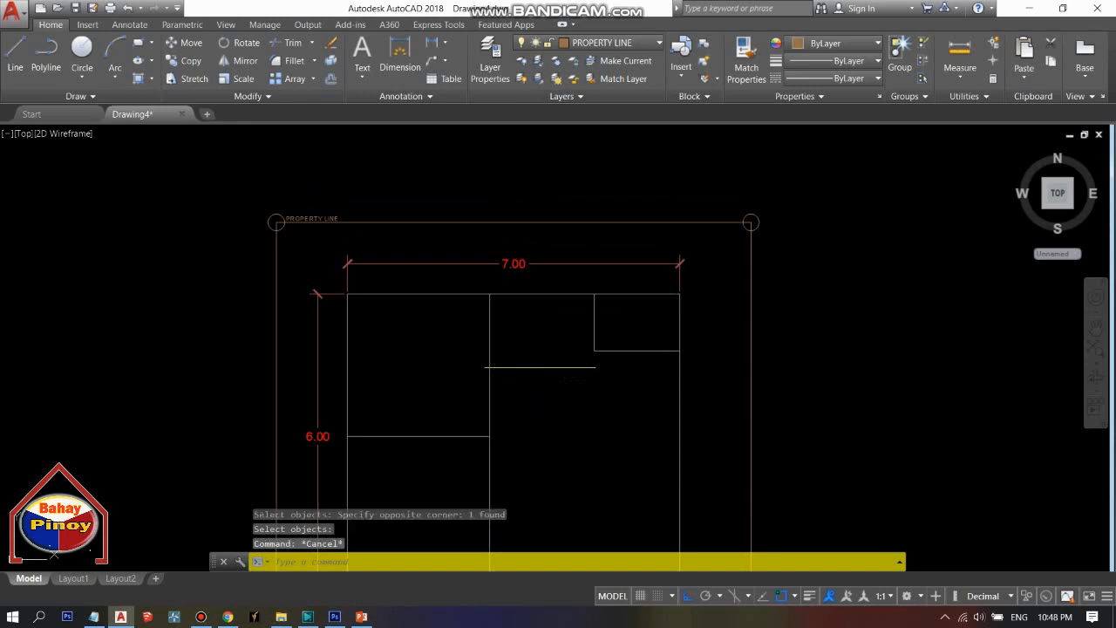
type("1.2")
key("Return")
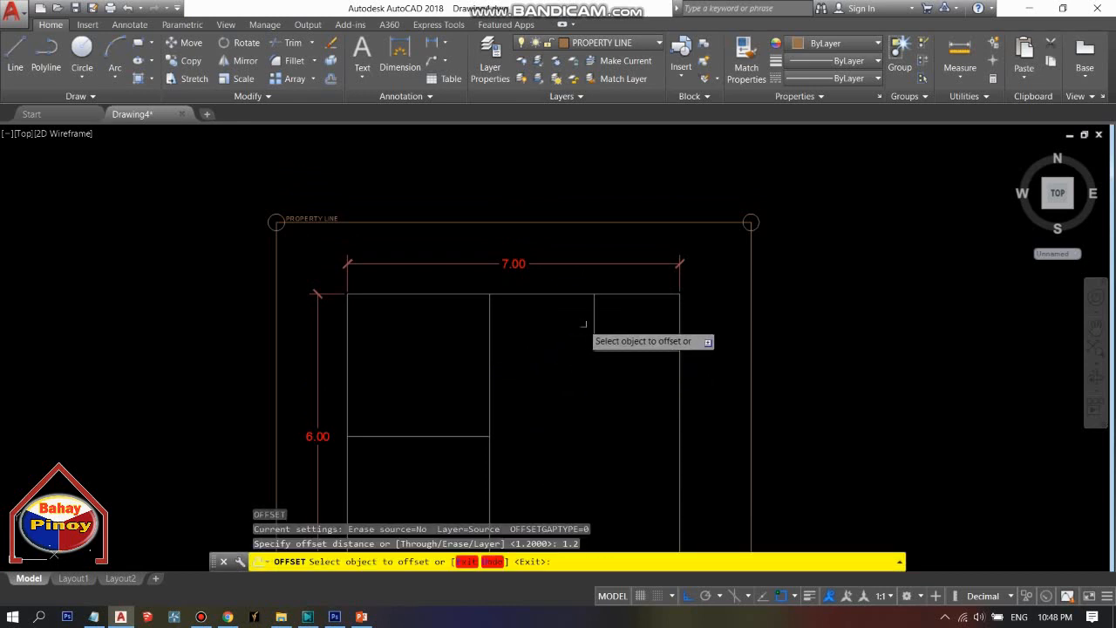
left_click(594, 325)
left_click(548, 315)
key("Return")
middle_click_drag(554, 363, 516, 353)
type("EX")
key("space")
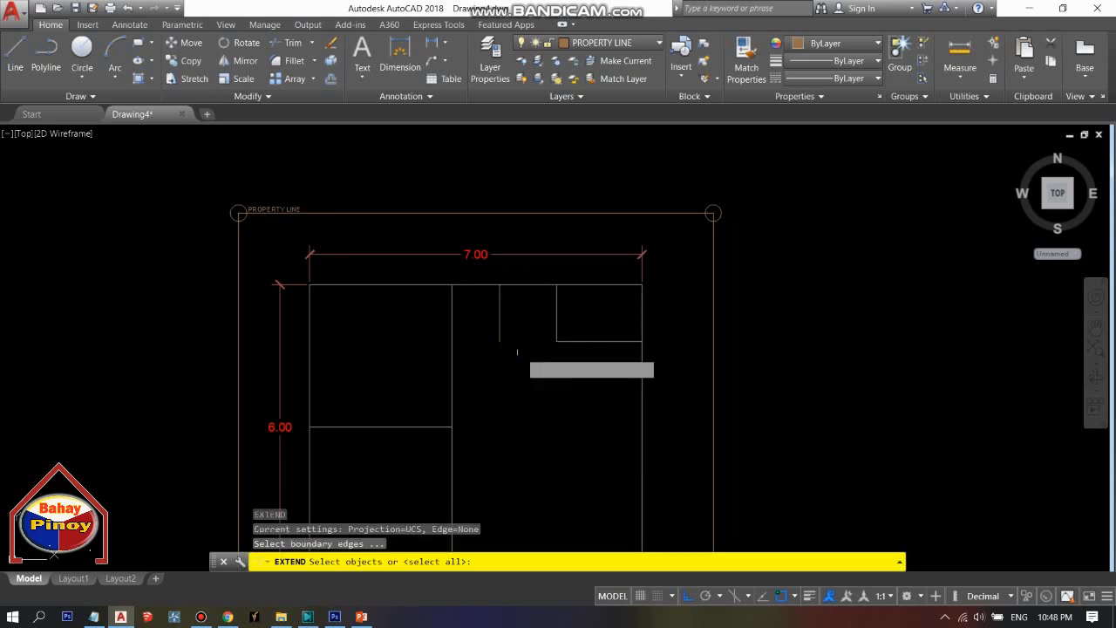
key("space")
key("Escape")
key("Escape")
key("Escape")
key("Escape")
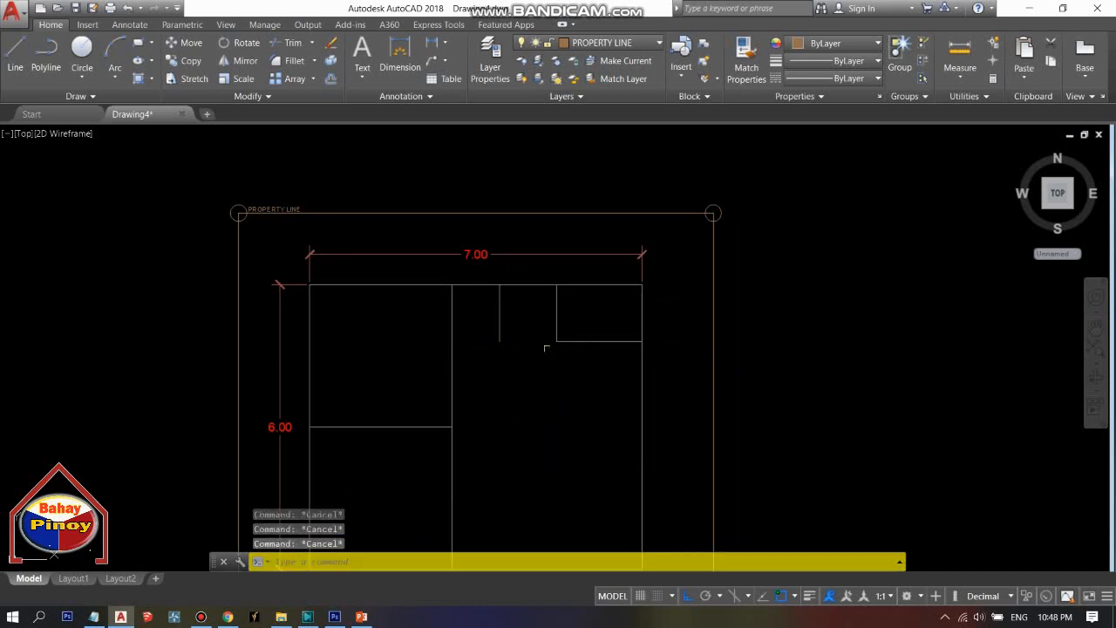
left_click(558, 328)
left_click(393, 367)
key("Escape")
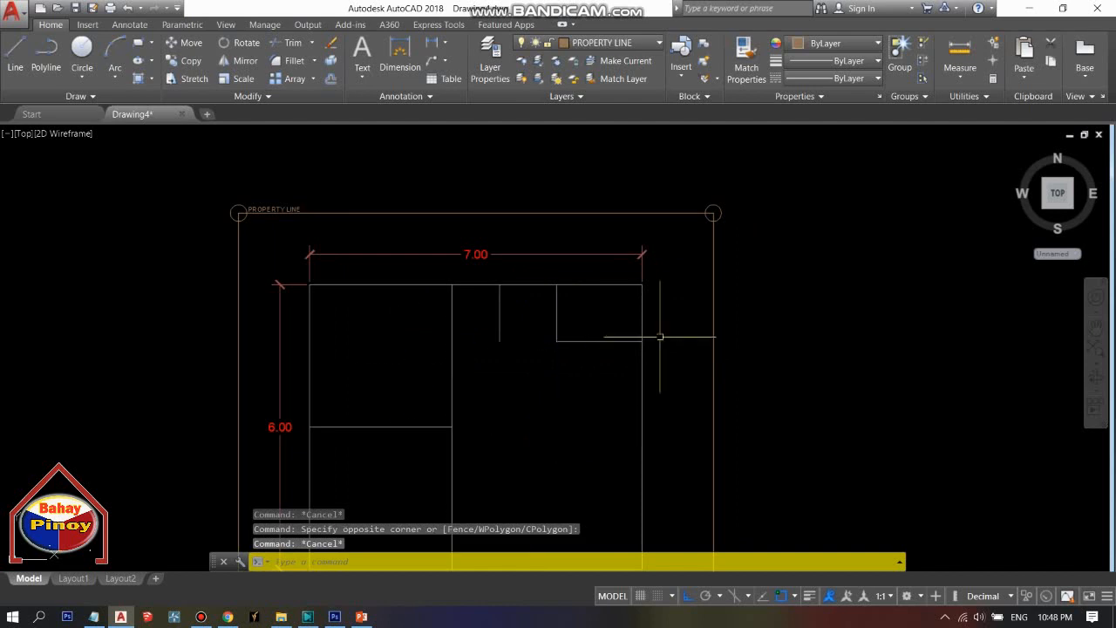
left_click(602, 341)
key("Escape")
Extend the small corner room's bottom line leftward to the vertical dividing line, using that line as the boundary edge.
type("EX")
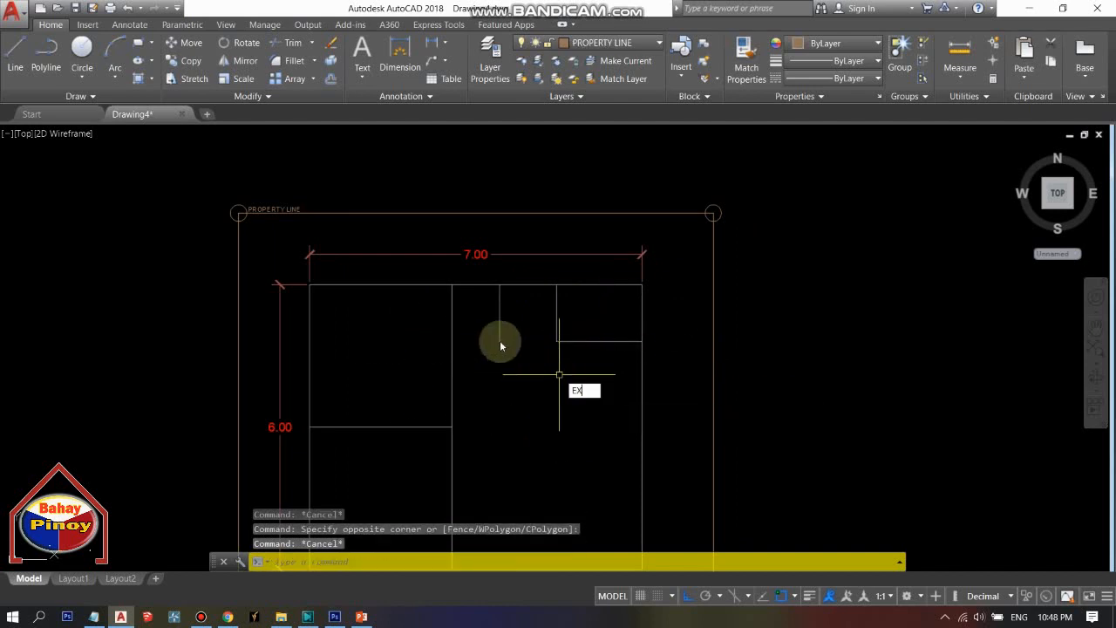
key("space")
left_click(476, 320)
left_click(407, 357)
key("space")
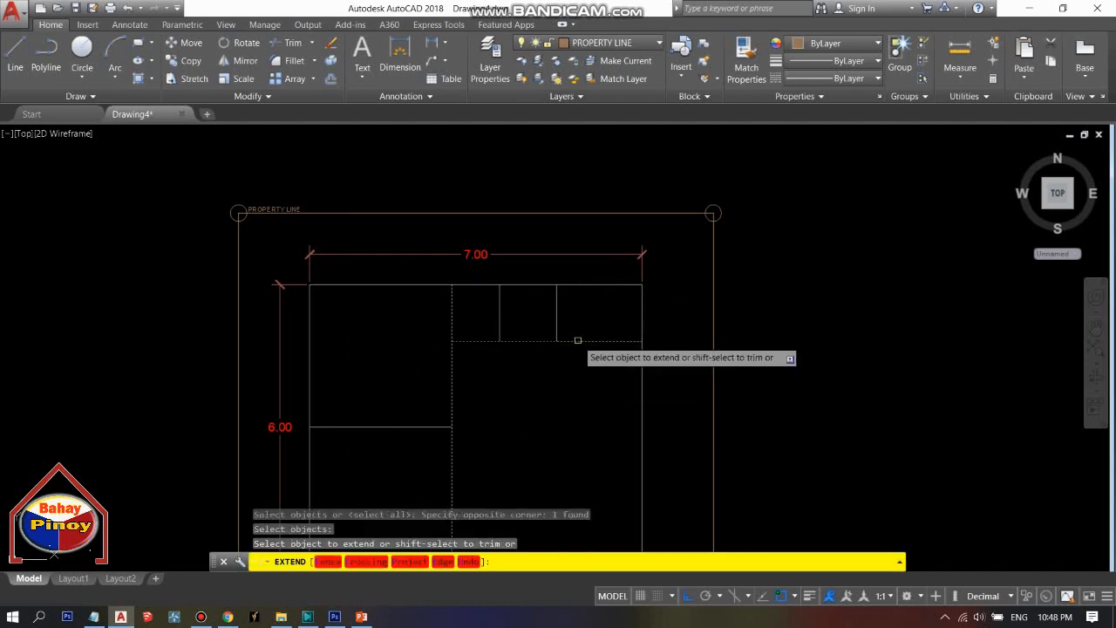
left_click(577, 341)
key("space")
Trim the horizontal segment between the two short vertical walls and the upper part of the dividing line, leaving an L-shaped upper-left room.
middle_click_drag(511, 352, 476, 360)
key("space")
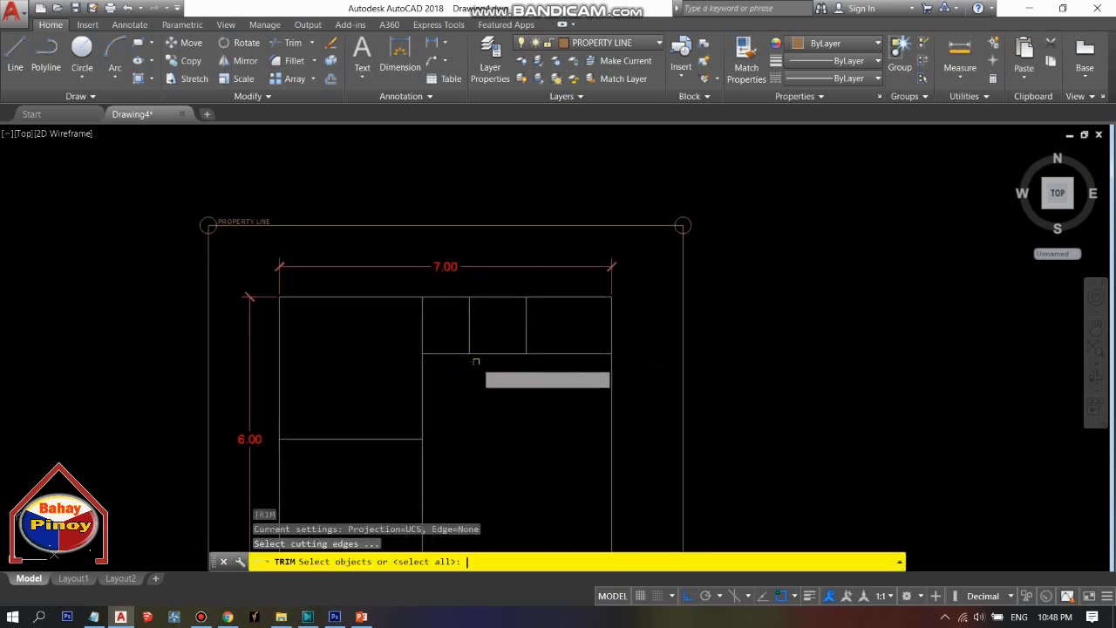
key("space")
left_click(505, 336)
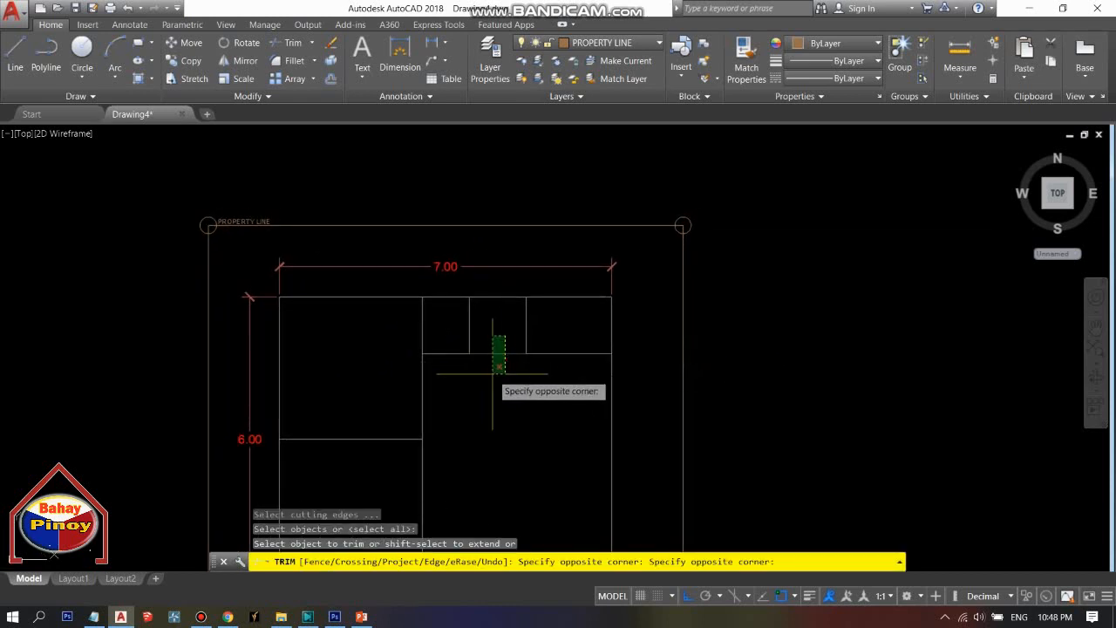
left_click(495, 370)
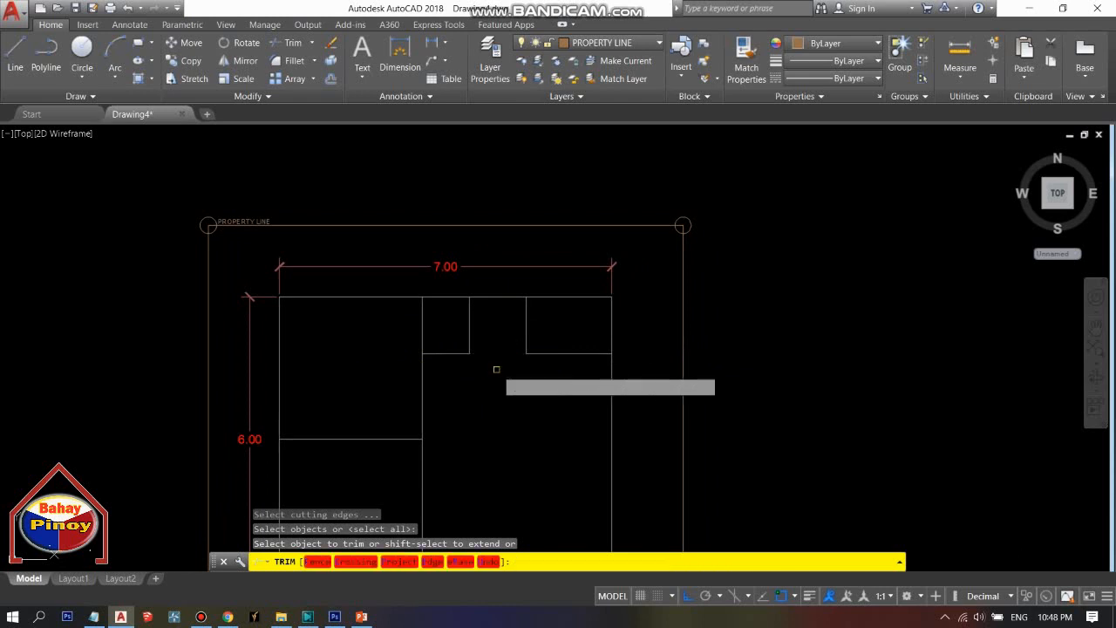
left_click(438, 322)
left_click(409, 336)
key("space")
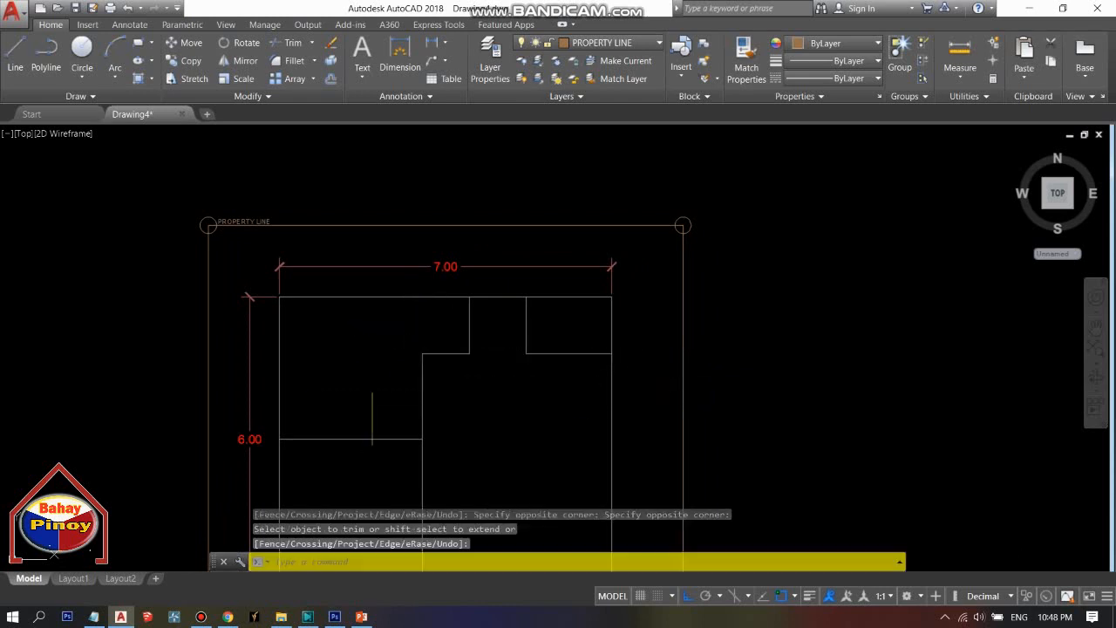
middle_click_drag(385, 378, 477, 348)
left_click(340, 252)
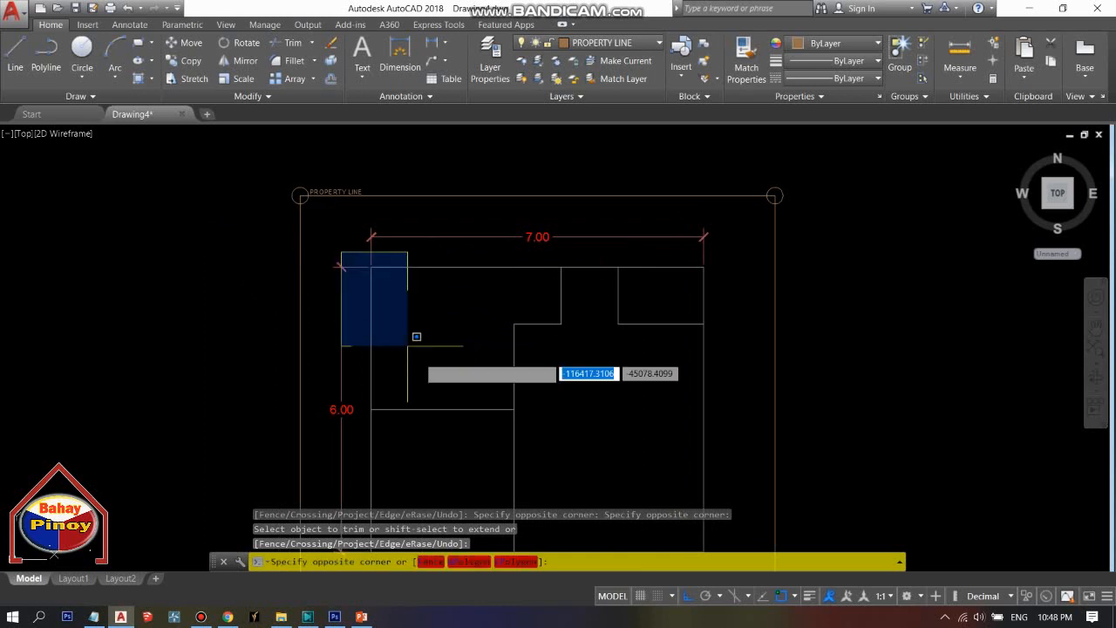
key("Escape")
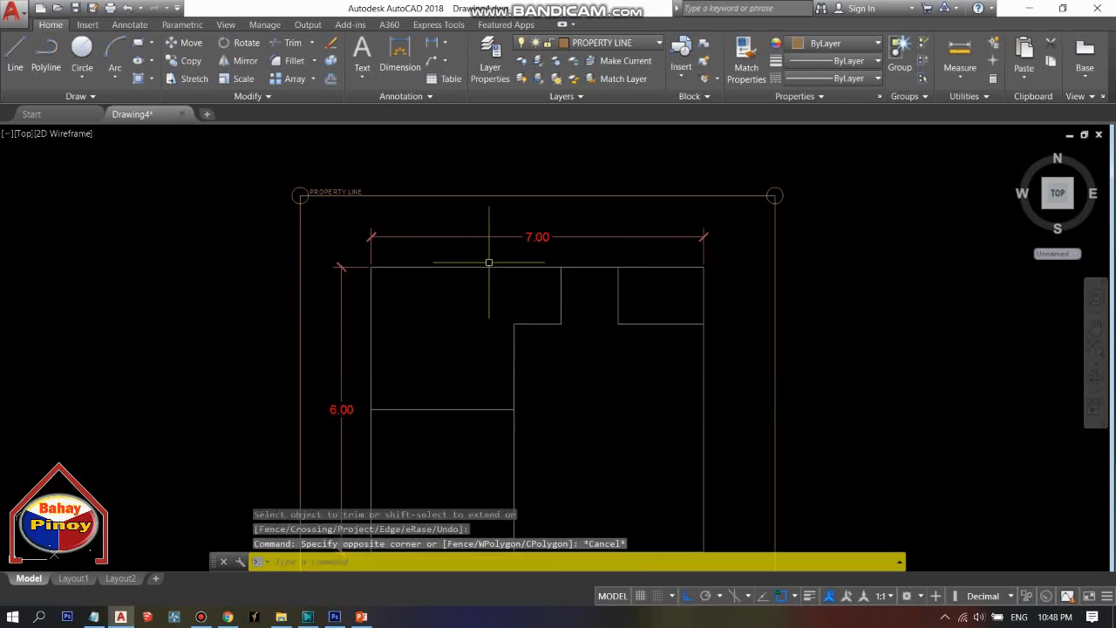
left_click(495, 255)
key("Escape")
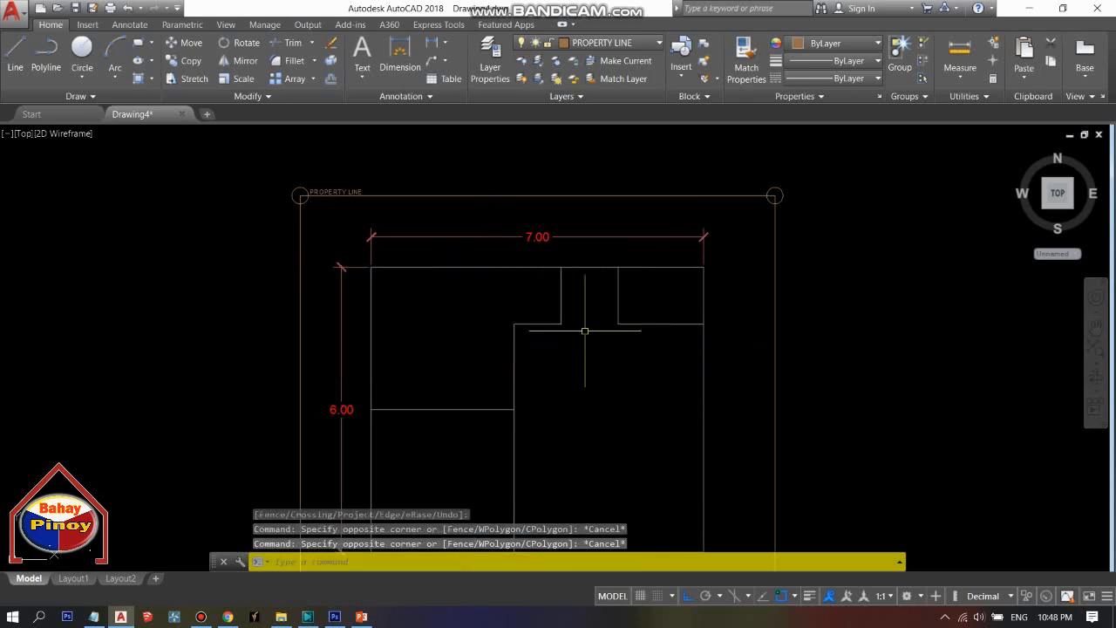
scroll(554, 328, "up", 2)
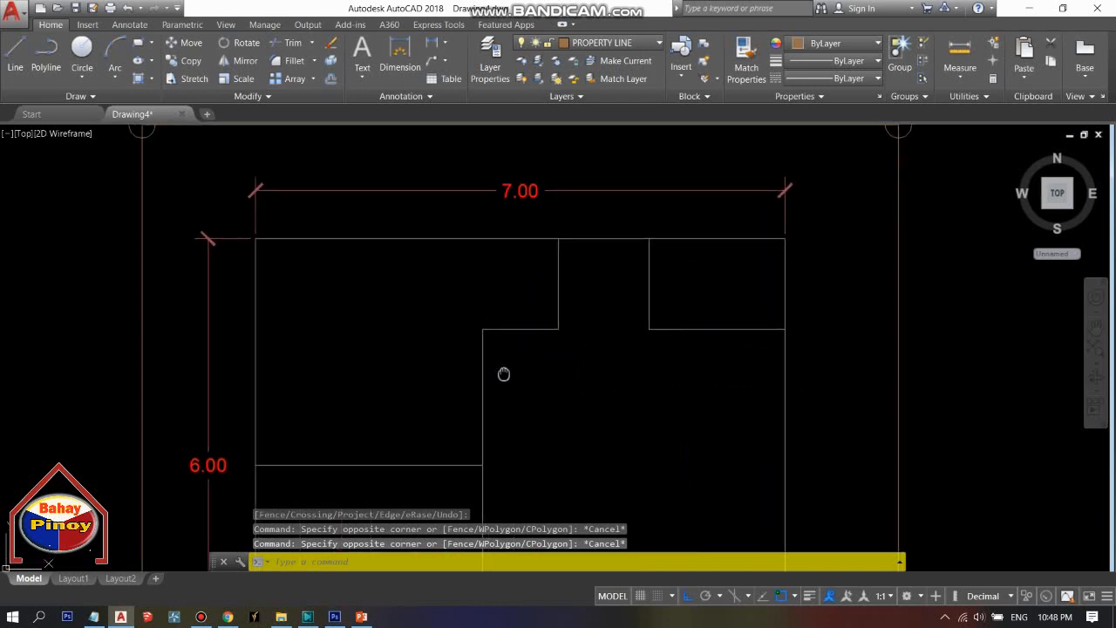
scroll(454, 267, "down", 2)
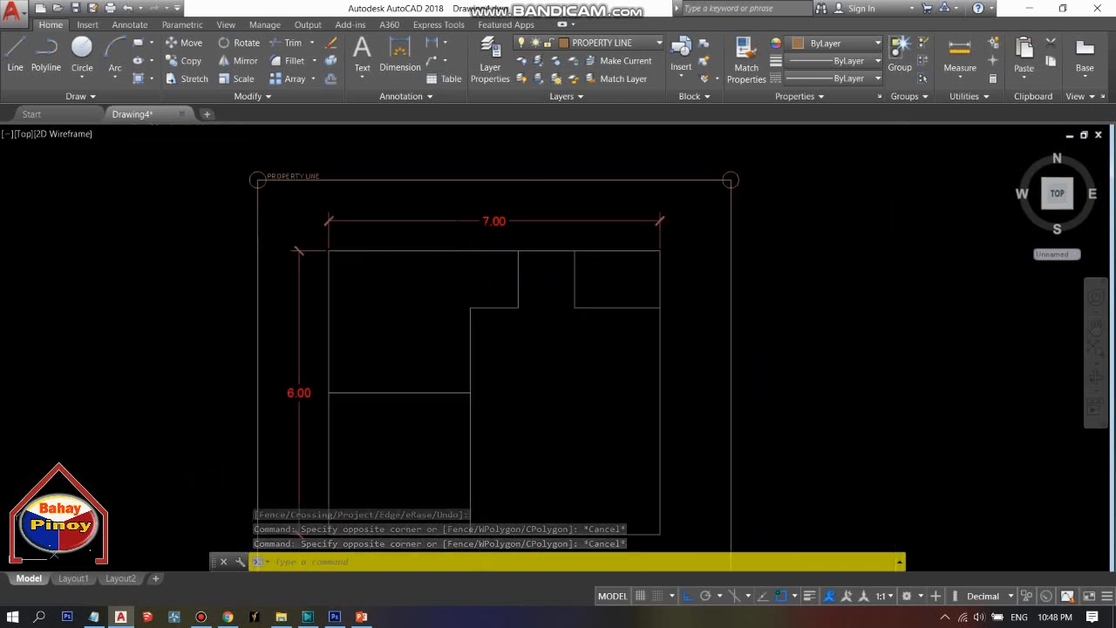
left_click(437, 228)
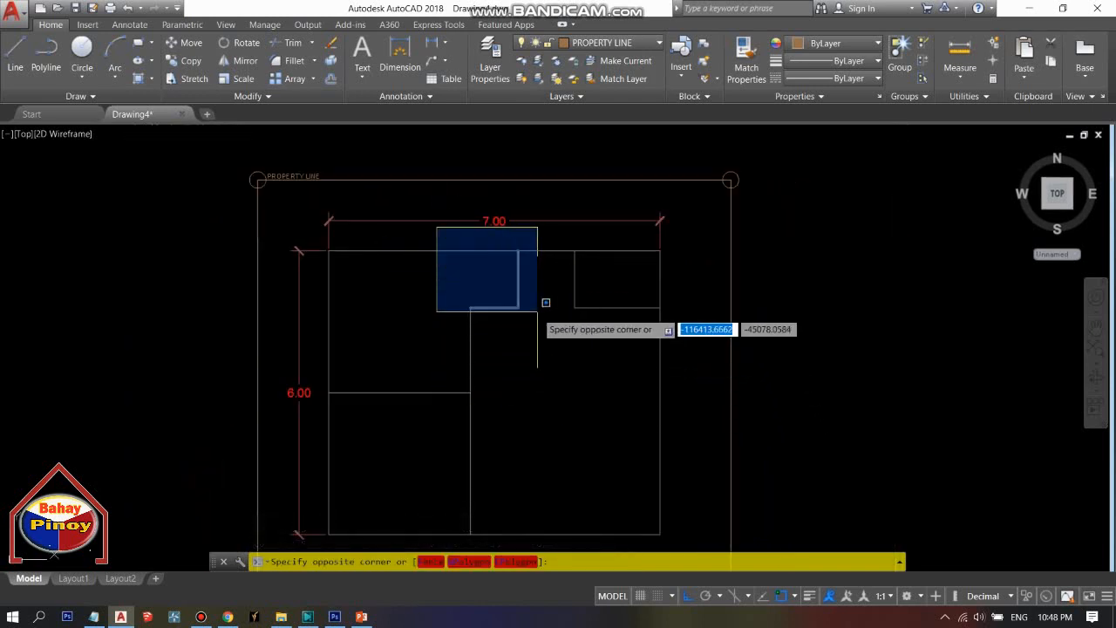
key("Escape")
middle_click_drag(545, 345, 442, 314)
mouse_move(485, 261)
middle_mouse_down()
mouse_move(439, 281)
mouse_move(466, 288)
mouse_move(499, 209)
middle_mouse_up()
scroll(458, 292, "up", 2)
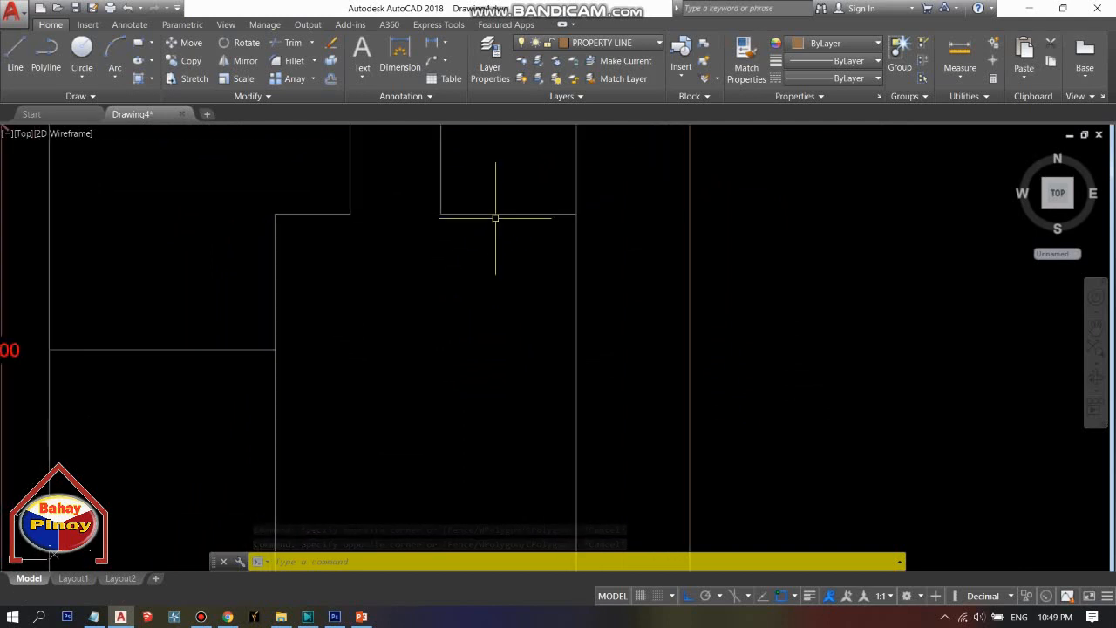
scroll(488, 260, "down", 2)
scroll(431, 324, "down", 1)
scroll(452, 298, "up", 3)
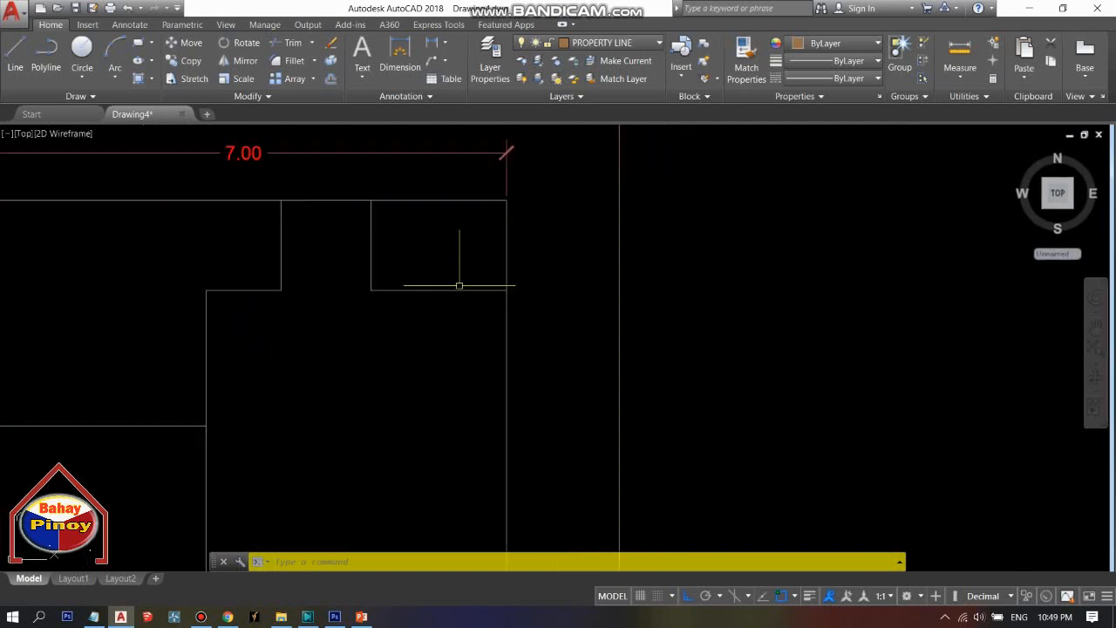
left_click(399, 319)
key("Escape")
left_click(464, 294)
key("Escape")
left_click(463, 288)
key("Escape")
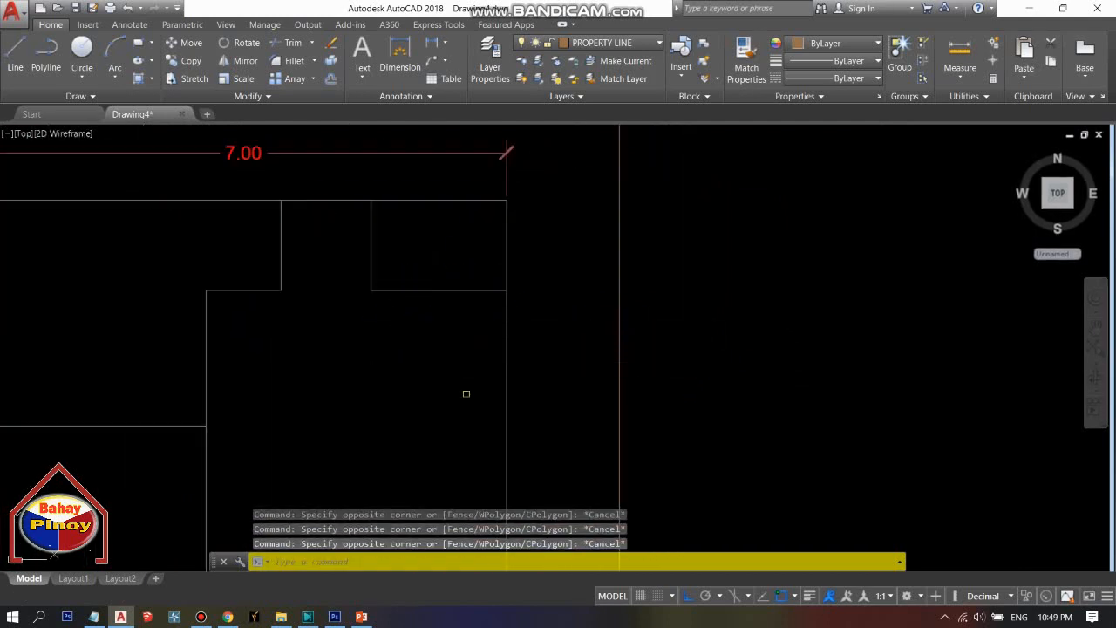
left_click(350, 266)
key("Escape")
middle_click_drag(448, 311, 536, 314)
left_click(553, 273)
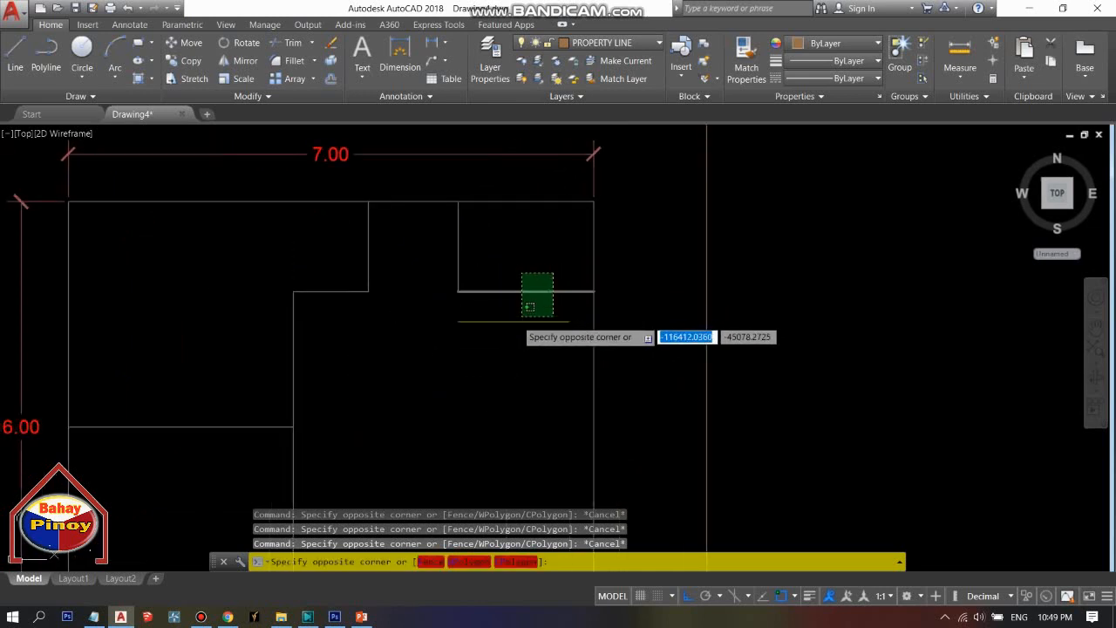
key("Escape")
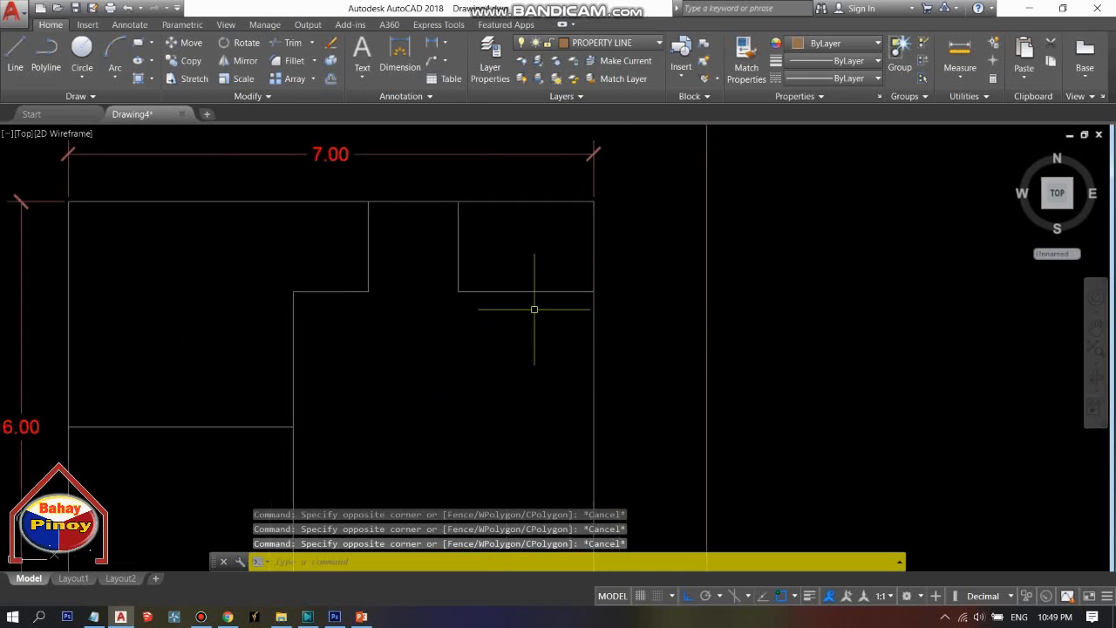
Offset the small corner room's bottom line 0.6 units downward.
type("o")
key("Return")
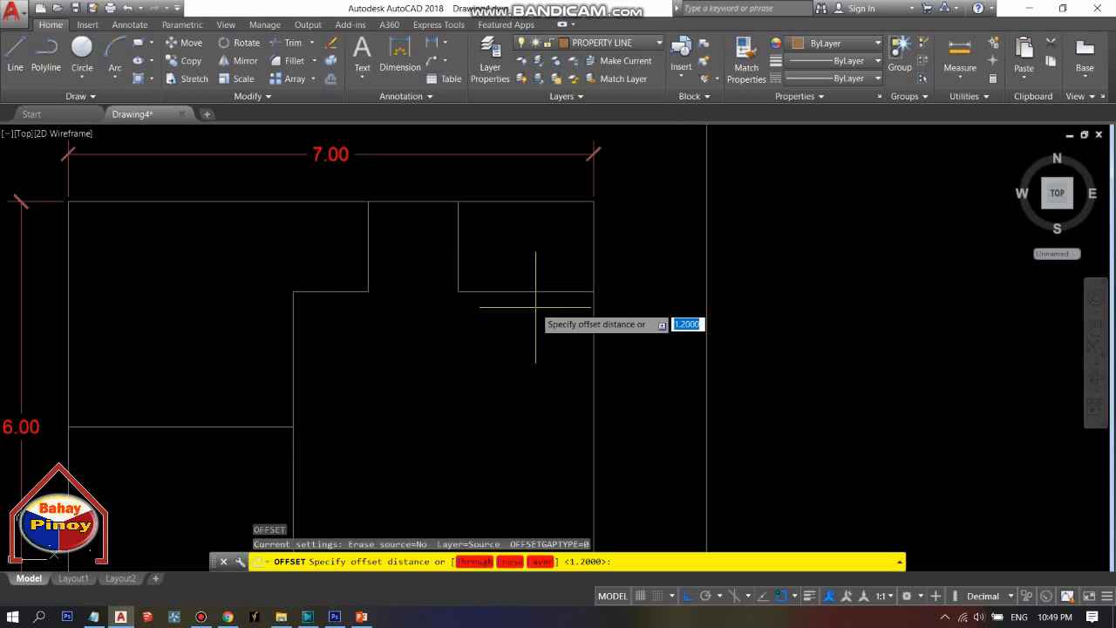
type(".6")
key("Return")
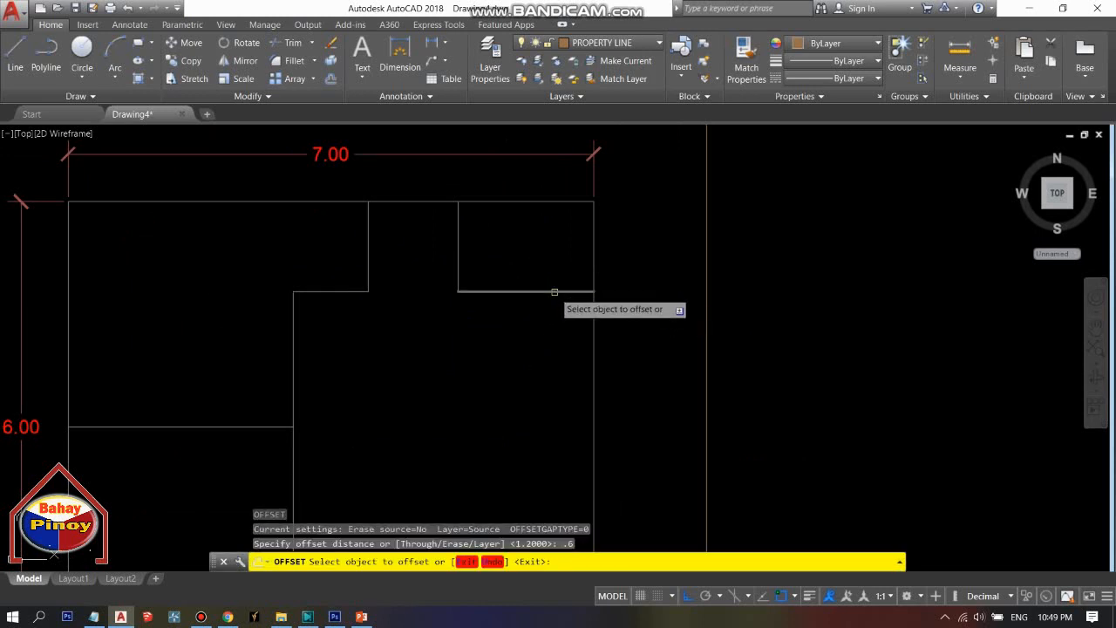
left_click(549, 291)
left_click(506, 376)
key("Escape")
Extend the small corner room's left wall line down to the new offset line, closing the narrow strip below the room.
scroll(492, 332, "up", 2)
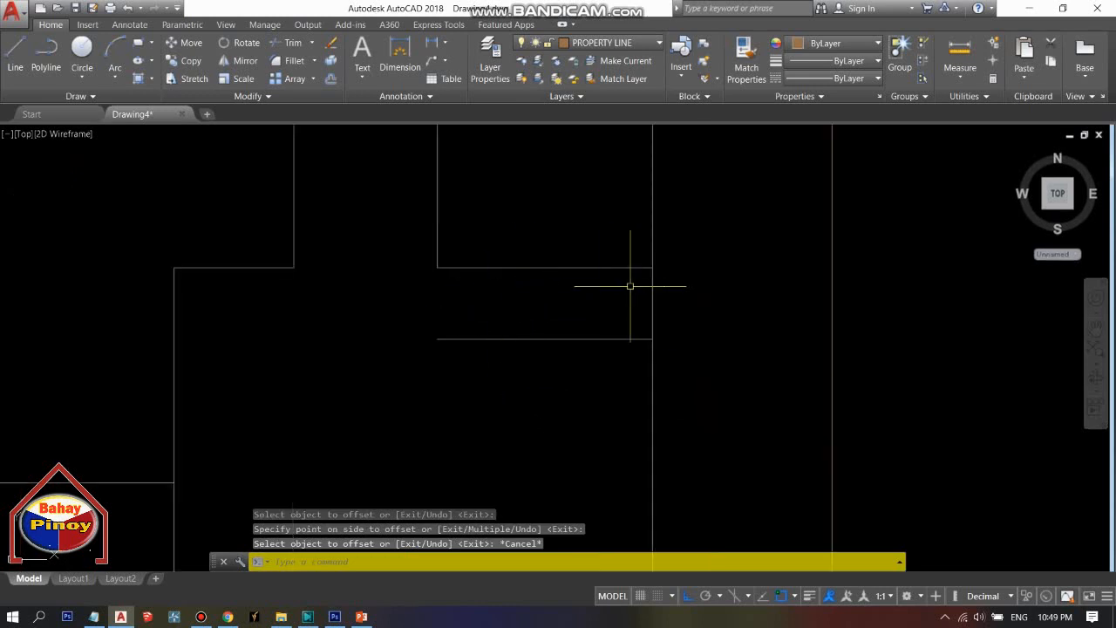
middle_click_drag(478, 309, 541, 314)
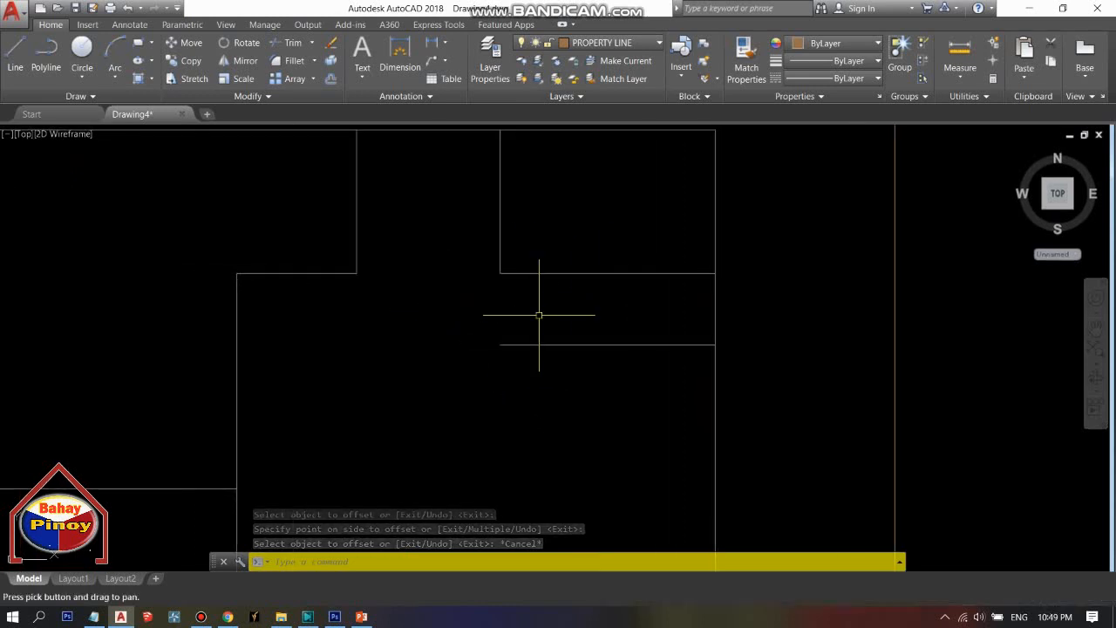
type("EX")
key("Return")
key("Return")
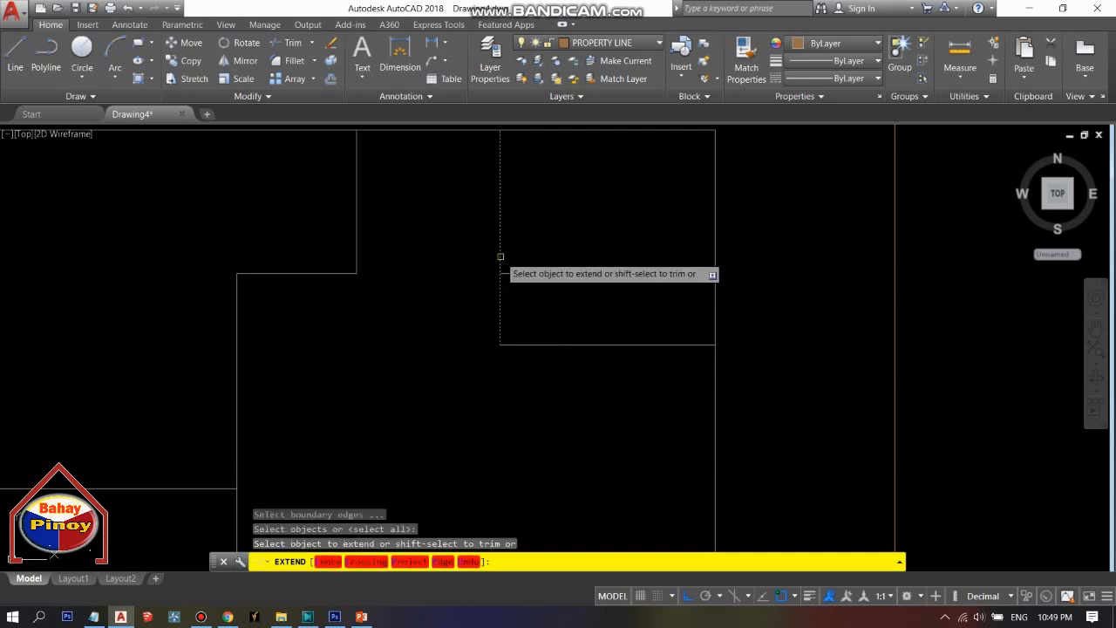
left_click(500, 256)
key("Escape")
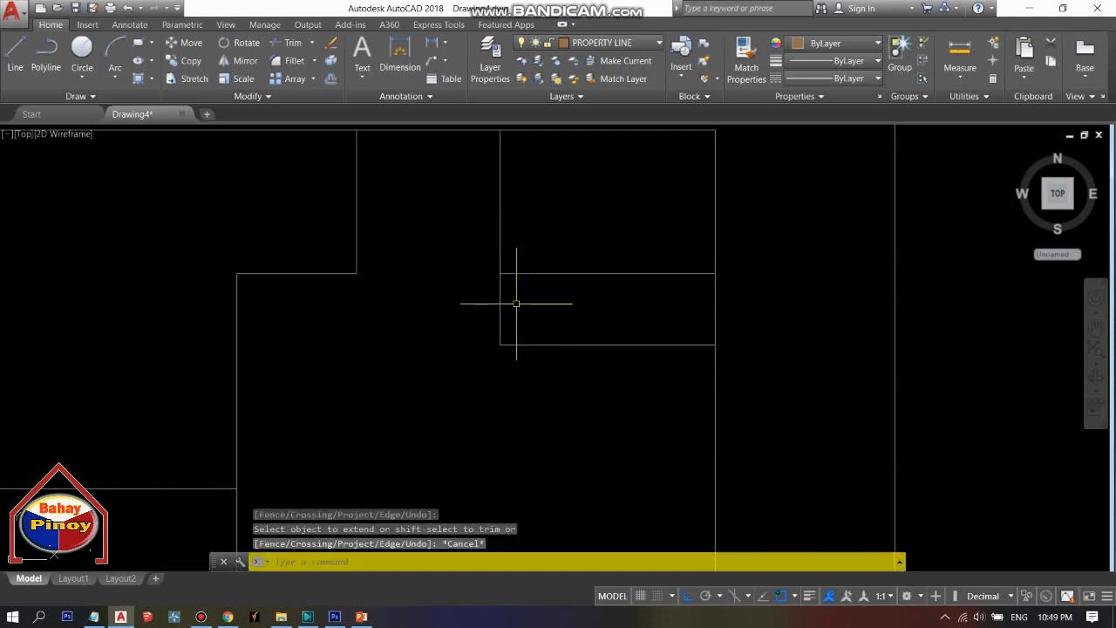
scroll(516, 304, "down", 3)
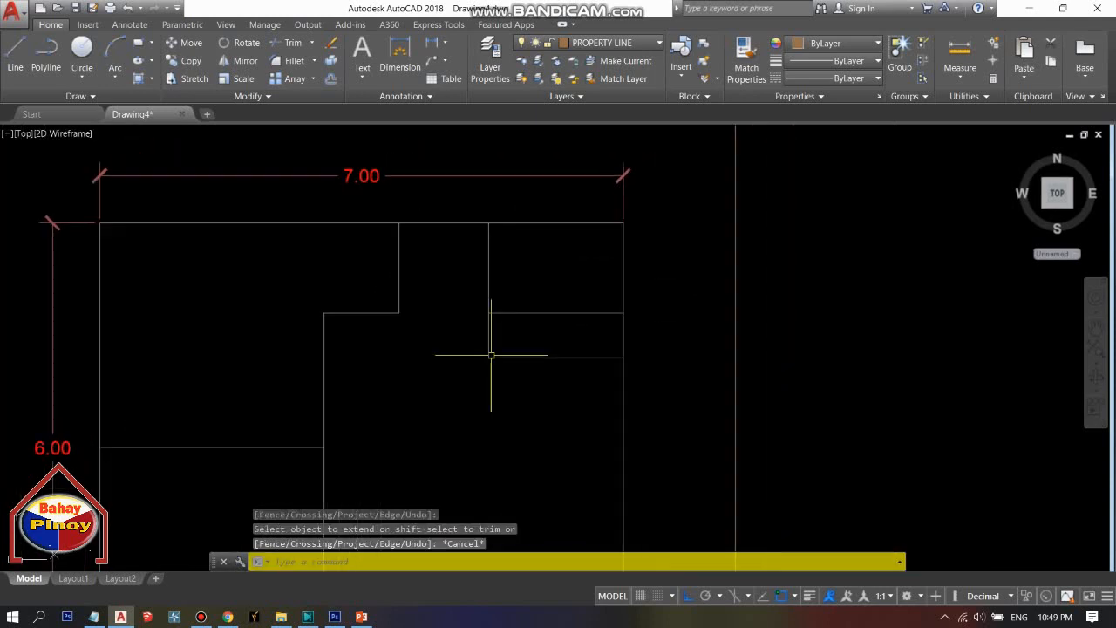
key("Escape")
key("Escape")
key("Escape")
scroll(526, 332, "down", 2)
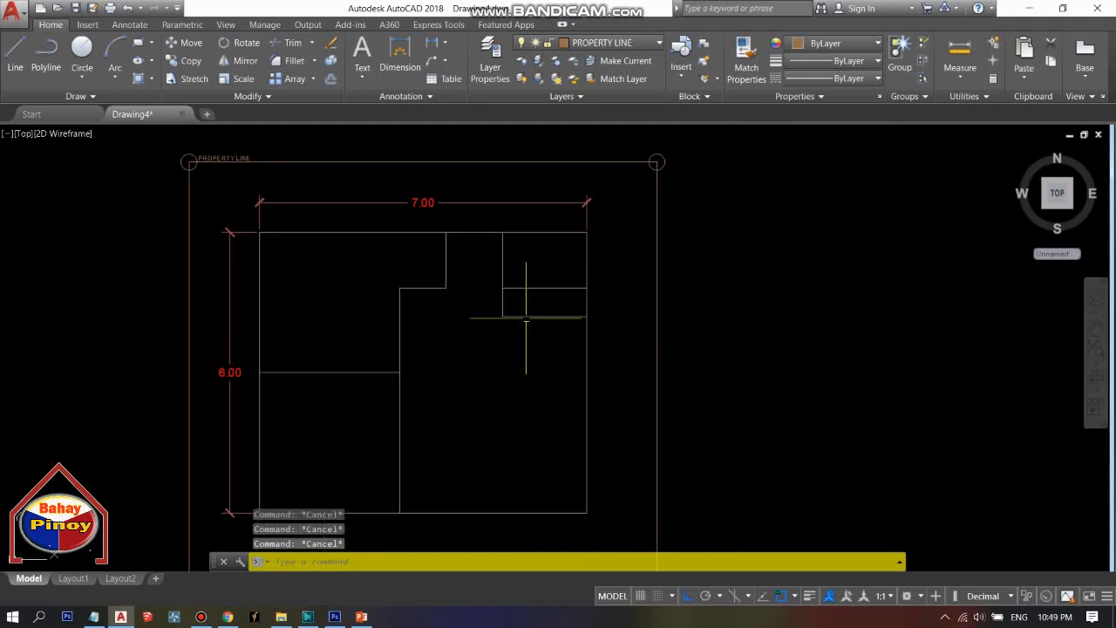
middle_click_drag(519, 374, 553, 412)
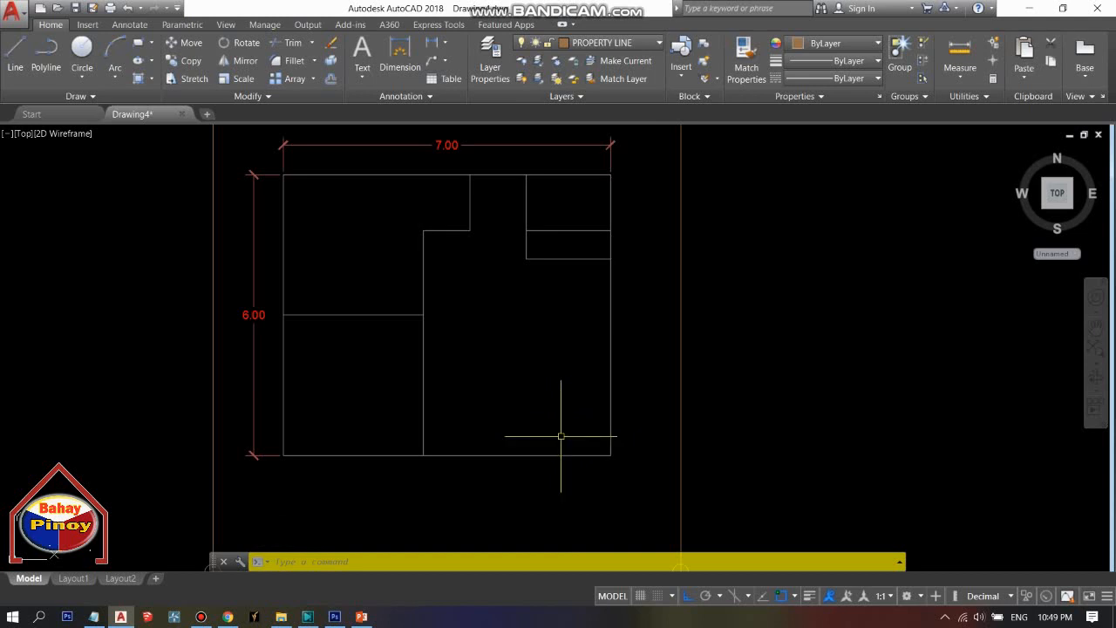
Offset the footprint's bottom line 3 units upward.
middle_click_drag(565, 416, 549, 410)
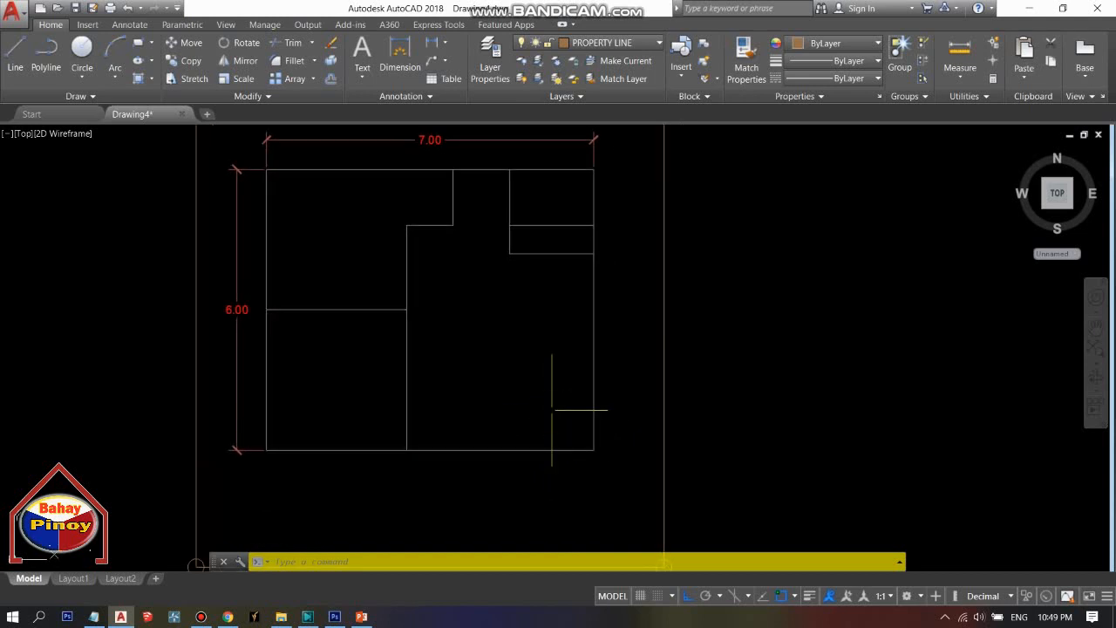
type("o")
key("Return")
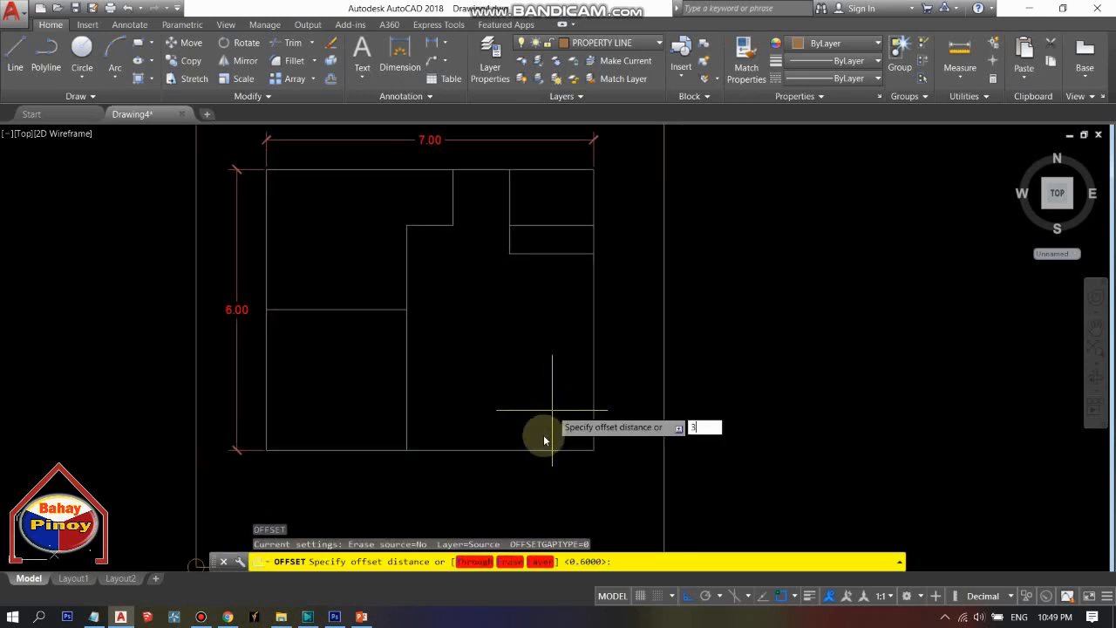
key("Return")
left_click(549, 451)
left_click(554, 327)
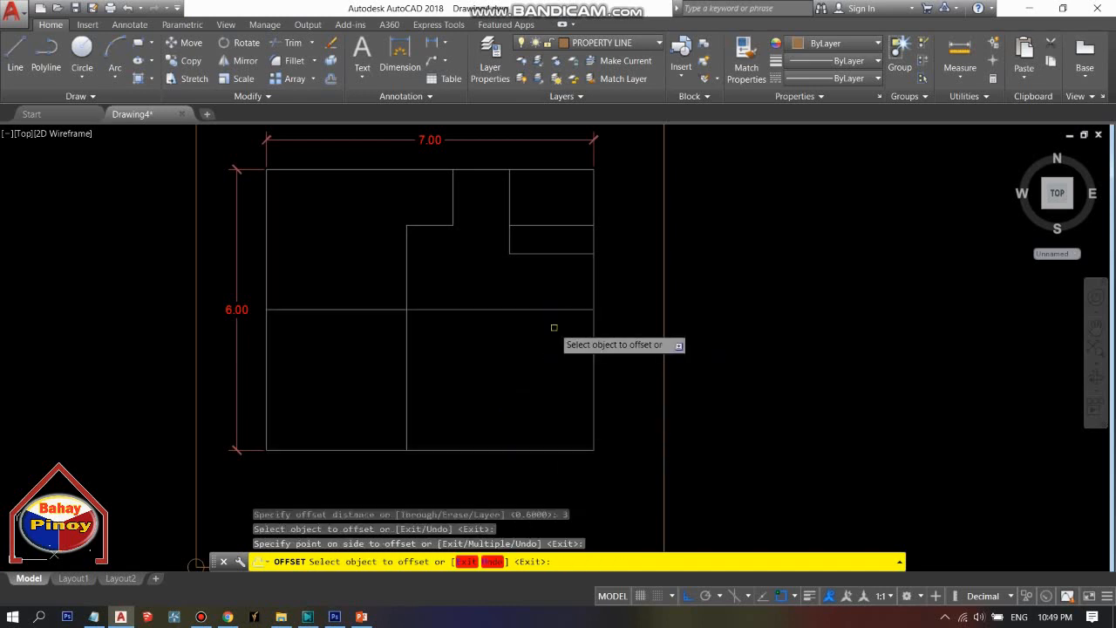
key("Escape")
scroll(540, 267, "up", 2)
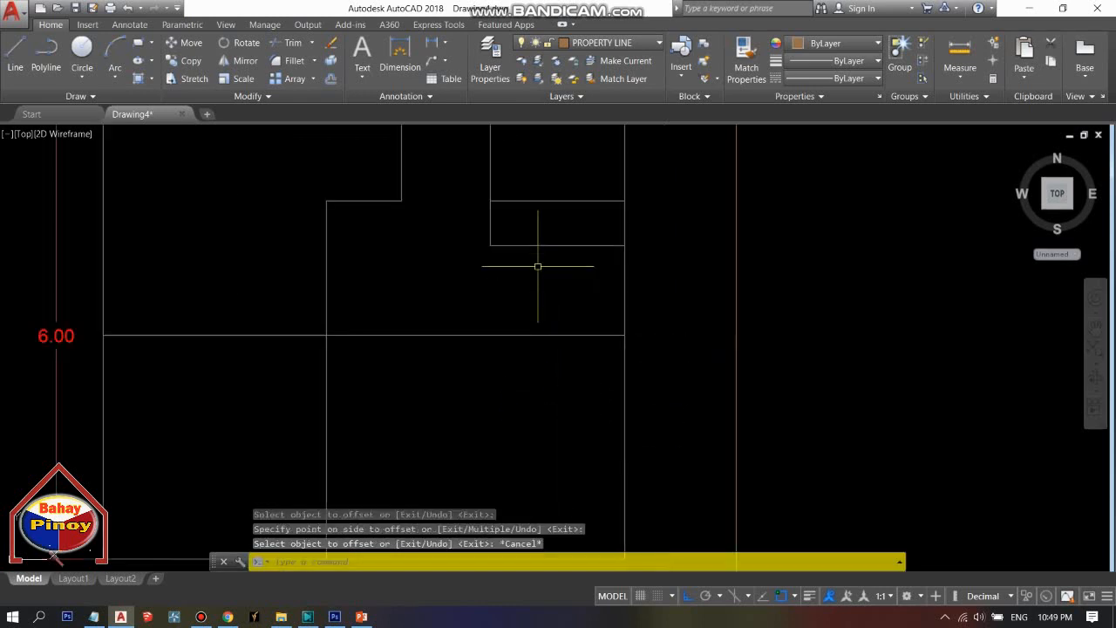
left_click(444, 222)
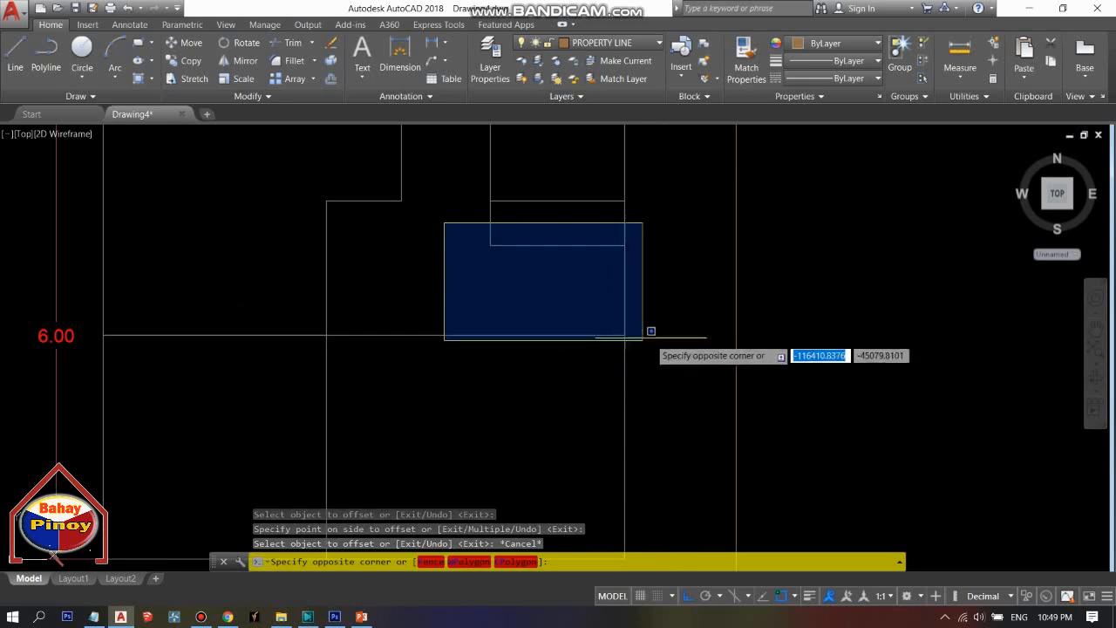
key("Escape")
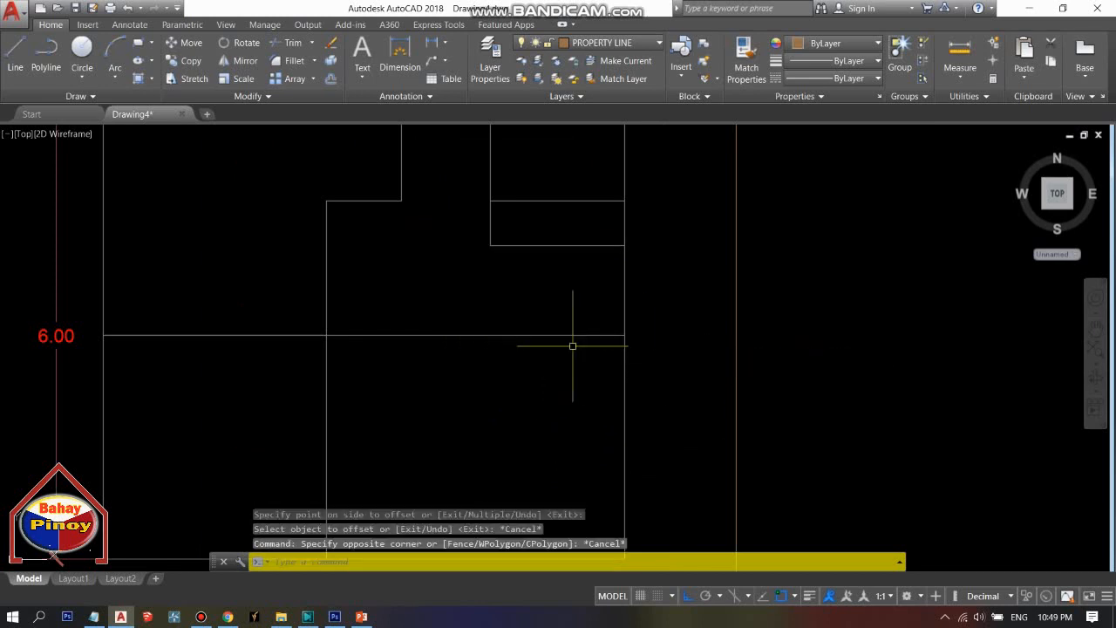
Erase the line offset 3 units above the footprint's bottom line.
scroll(572, 347, "down", 2)
type("e")
key("Return")
left_click(573, 311)
left_click(534, 353)
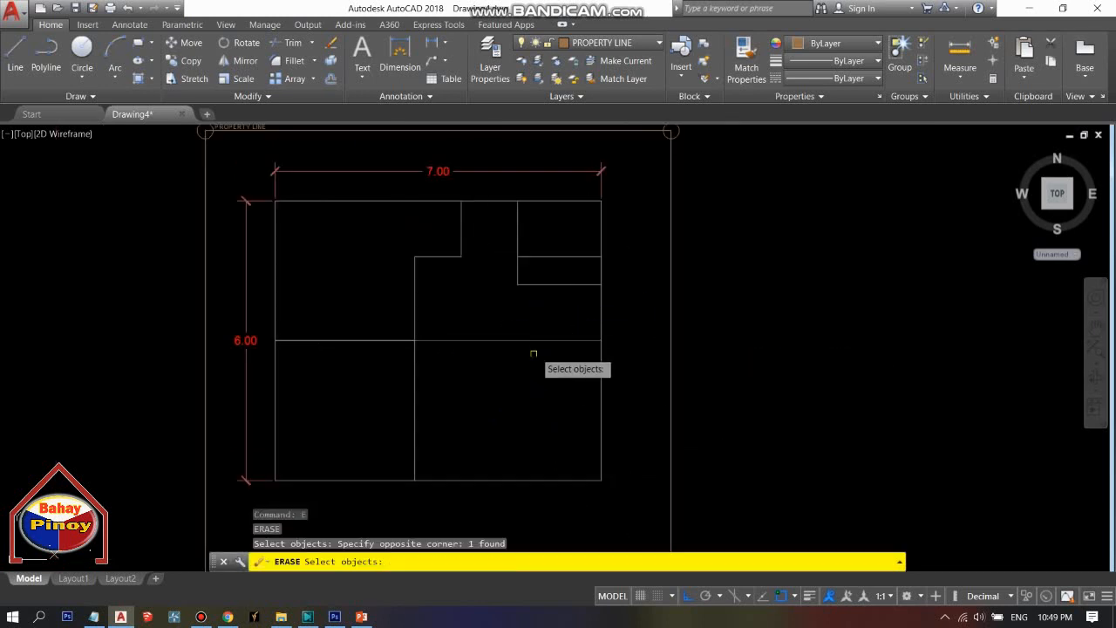
key("Return")
Offset the footprint's bottom line 2.5 units upward.
middle_click_drag(524, 388, 544, 360)
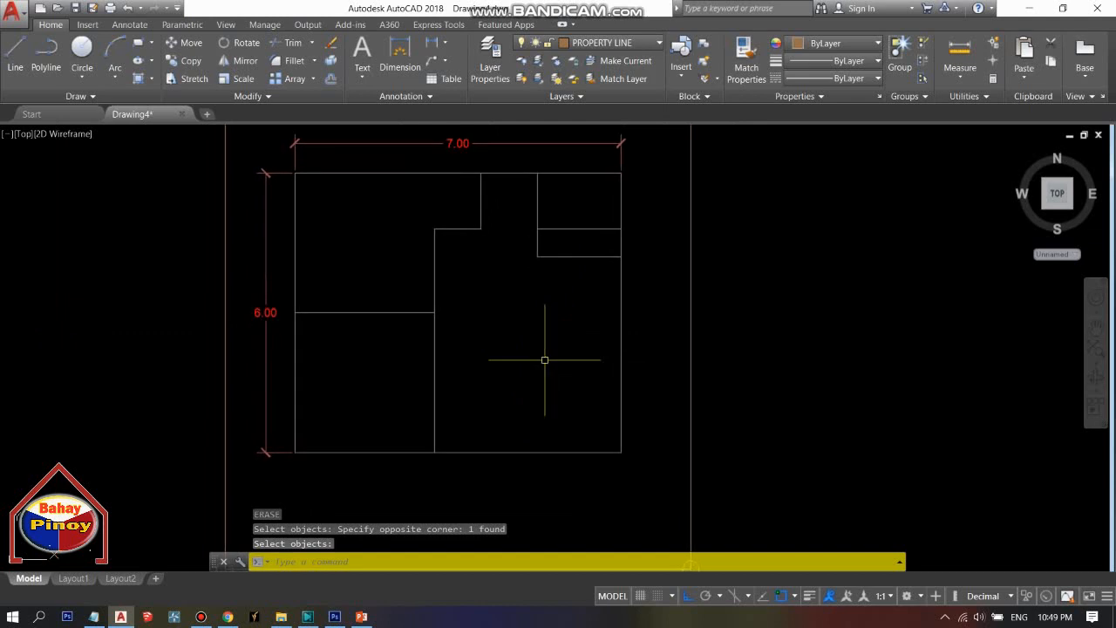
type("o")
key("Return")
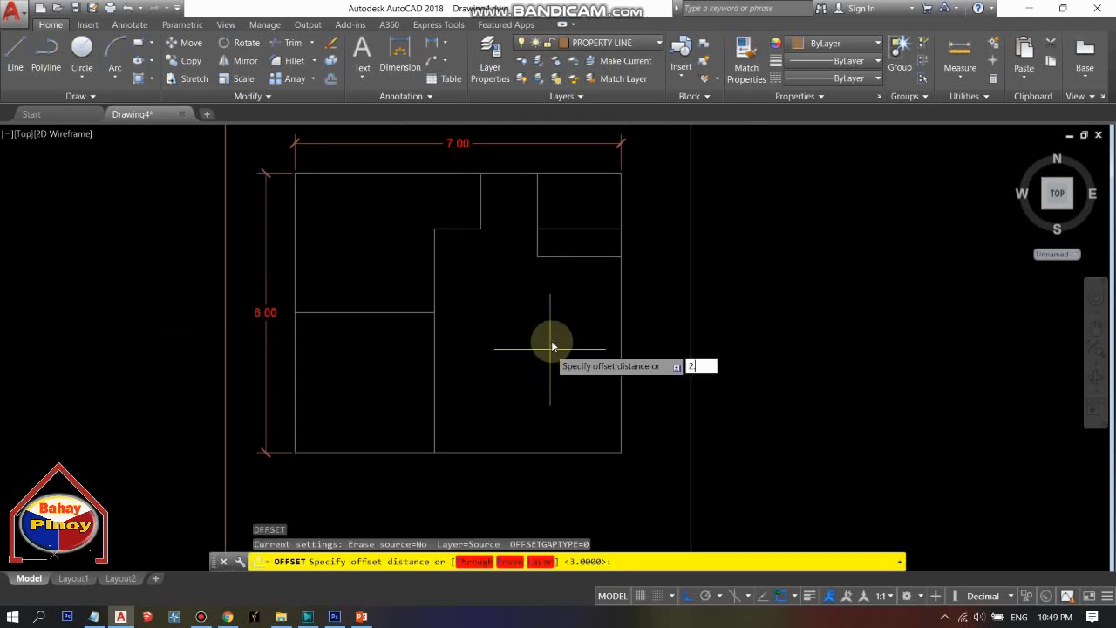
type("2.5")
key("Return")
left_click(541, 451)
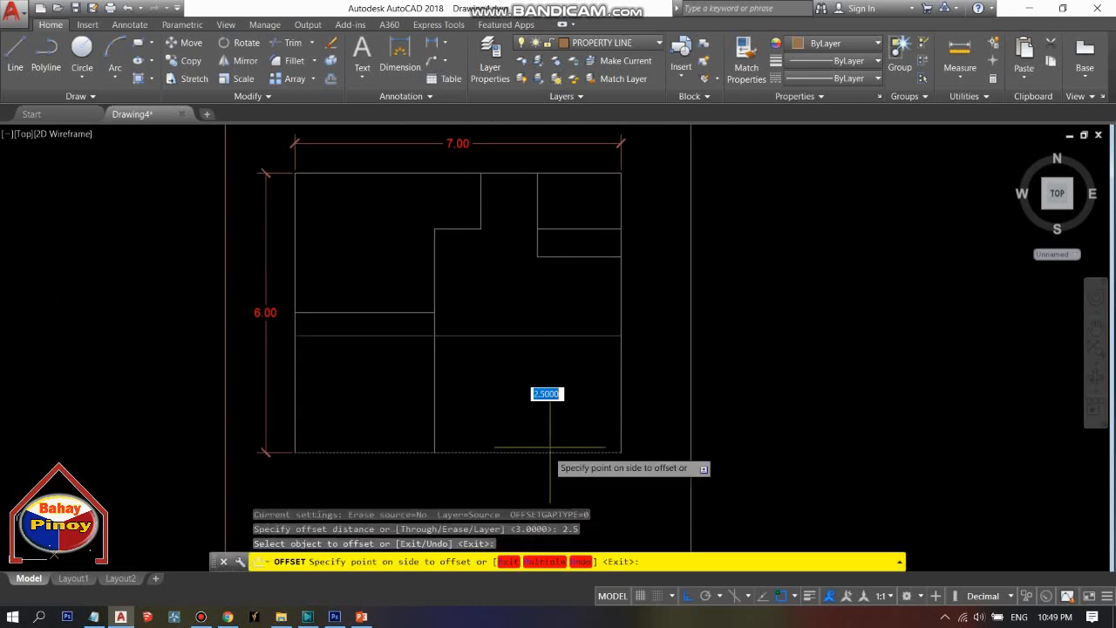
left_click(570, 315)
key("Return")
Measure the vertical distance from the narrow strip's bottom line perpendicular to the new offset line, without placing a dimension.
scroll(534, 299, "up", 2)
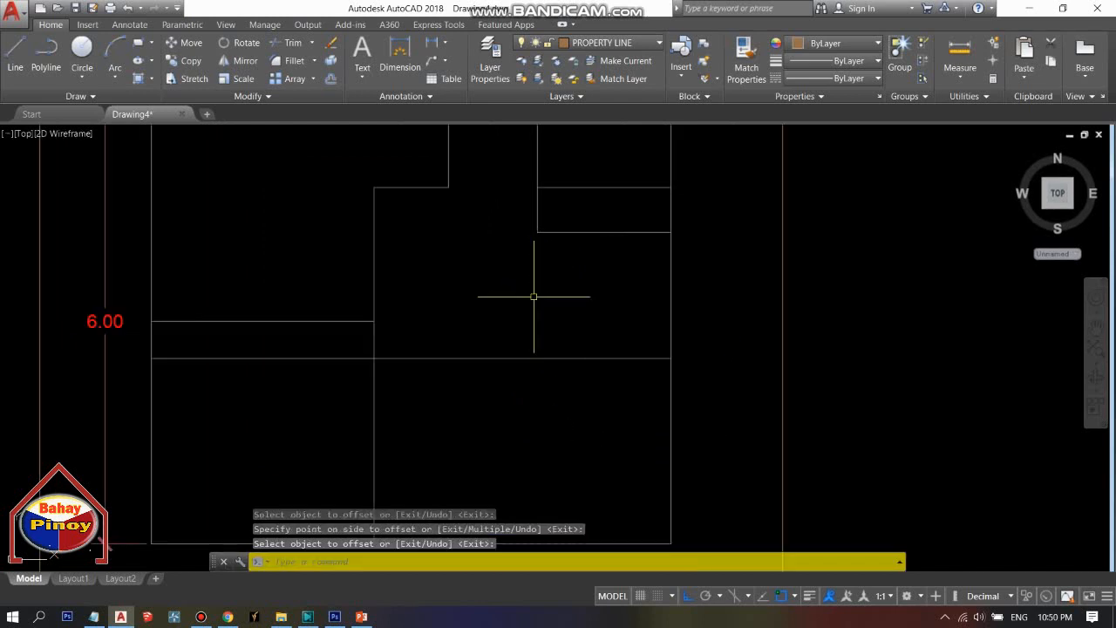
middle_click_drag(531, 299, 447, 323)
type("dli")
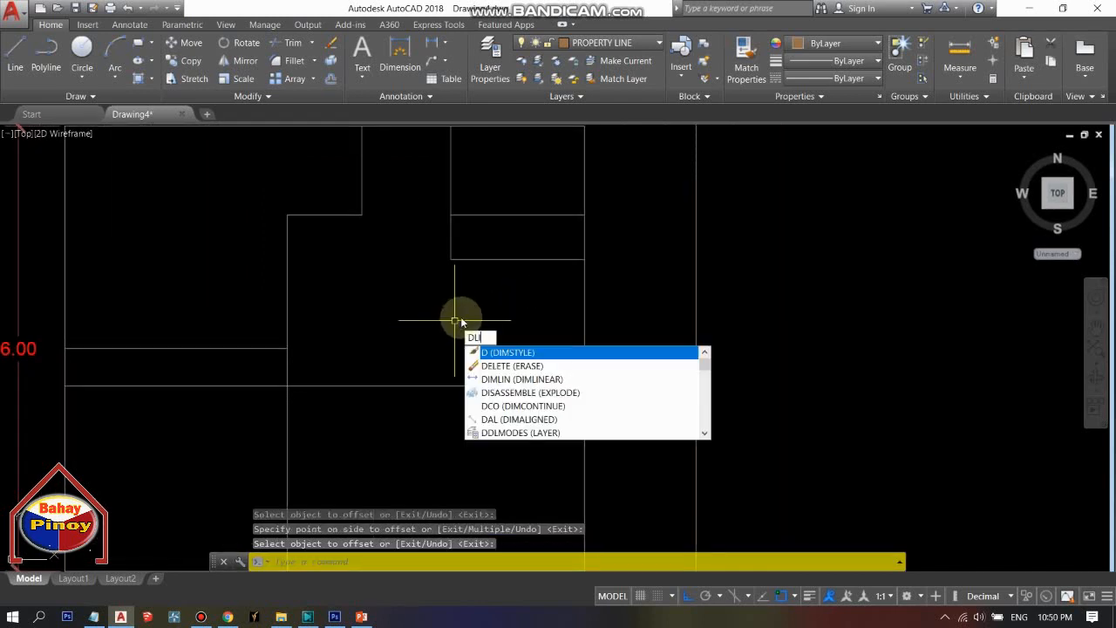
key("Return")
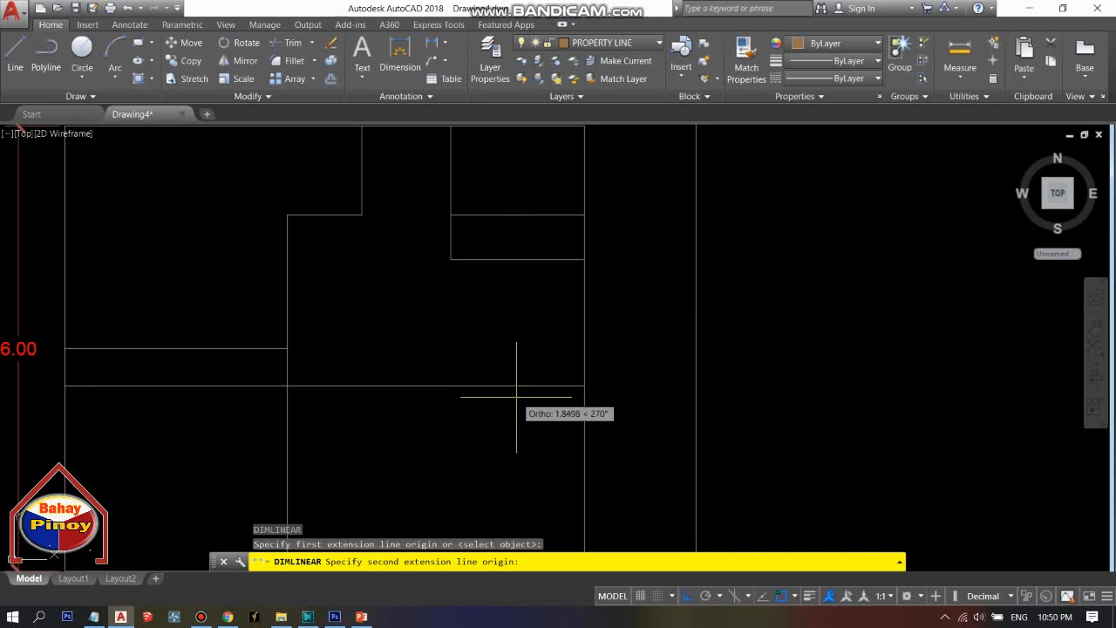
right_click(520, 384, "shift")
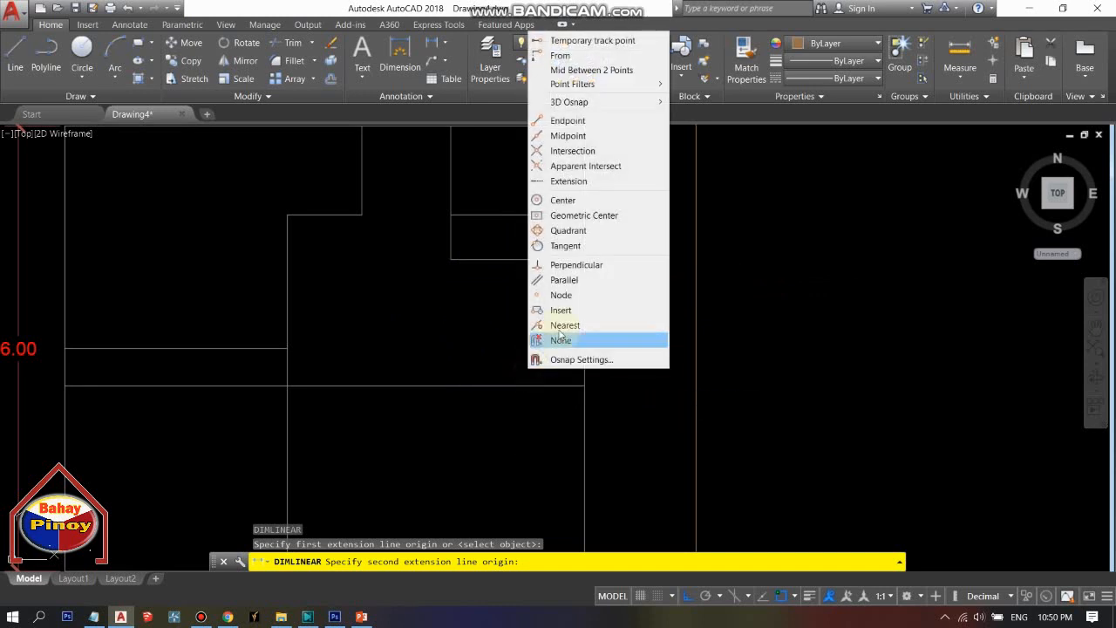
left_click(576, 260)
left_click(518, 385)
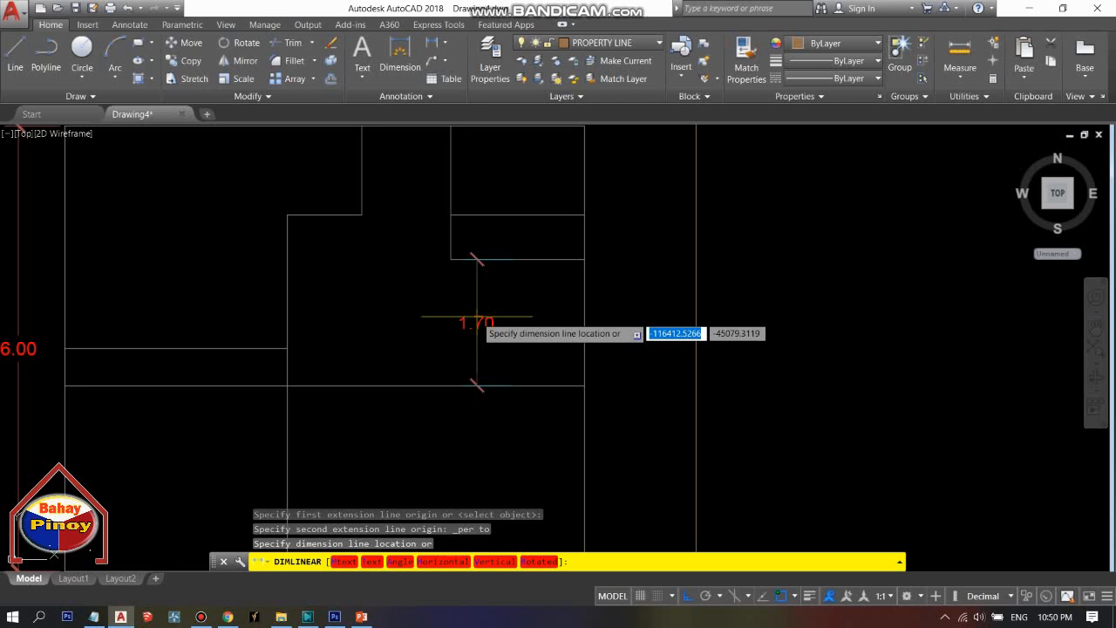
scroll(477, 317, "down", 2)
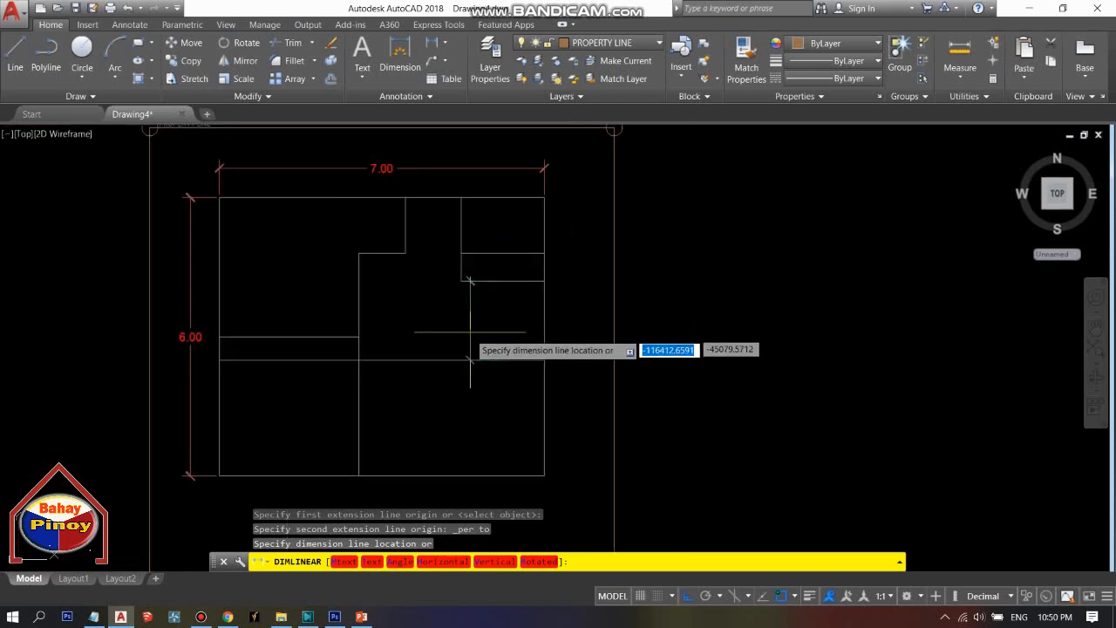
key("Escape")
Erase the line offset 2.5 units above the footprint's bottom line.
mouse_move(461, 387)
middle_mouse_down()
mouse_move(520, 322)
mouse_move(471, 365)
mouse_move(517, 398)
middle_mouse_up()
type("e")
key("Return")
left_click(546, 300)
left_click(491, 358)
key("Return")
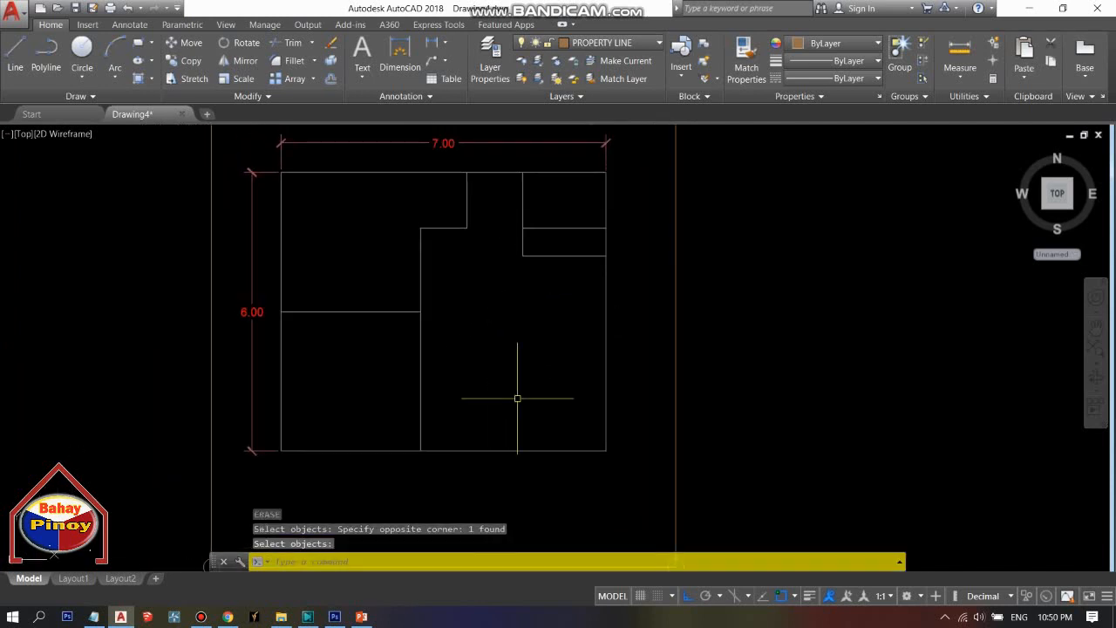
Offset the footprint's bottom line 2 units upward.
type("o")
key("Return")
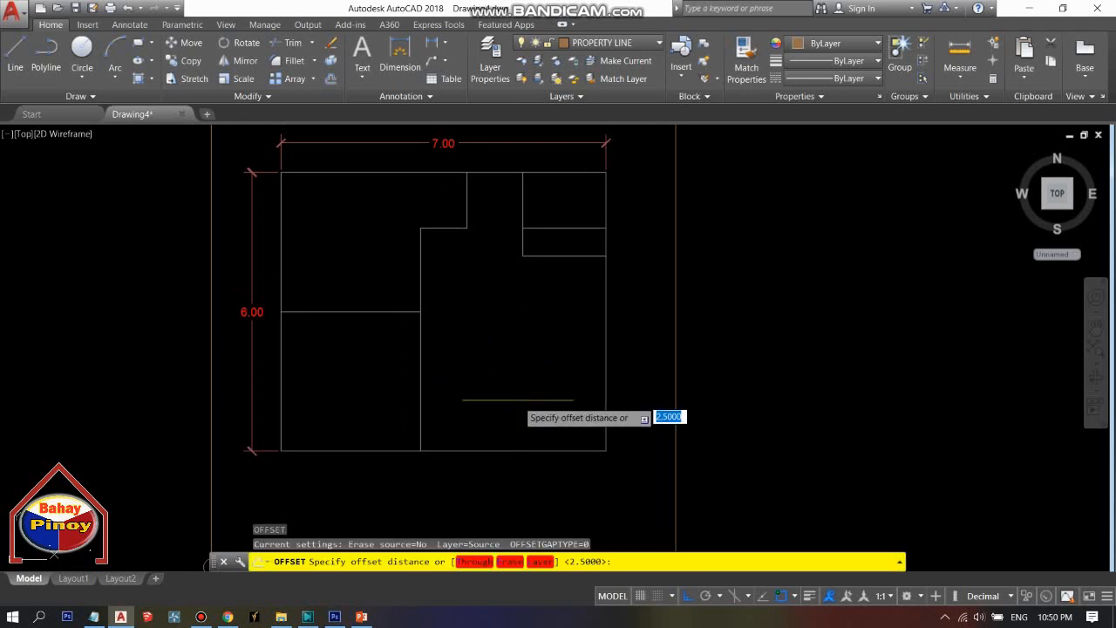
type("2")
key("Return")
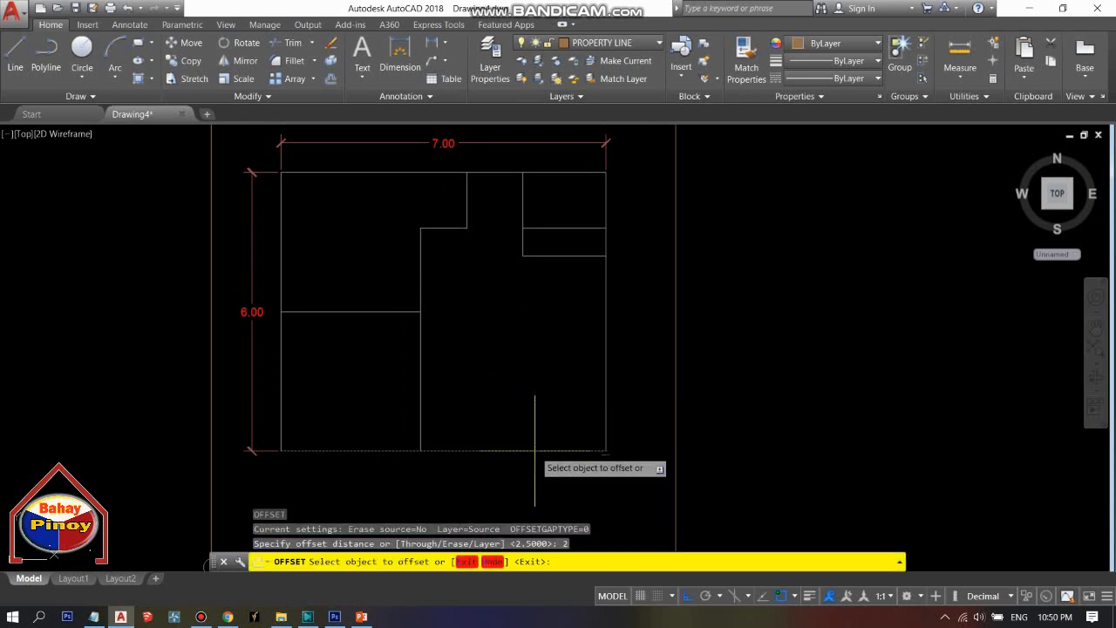
left_click(525, 451)
left_click(571, 322)
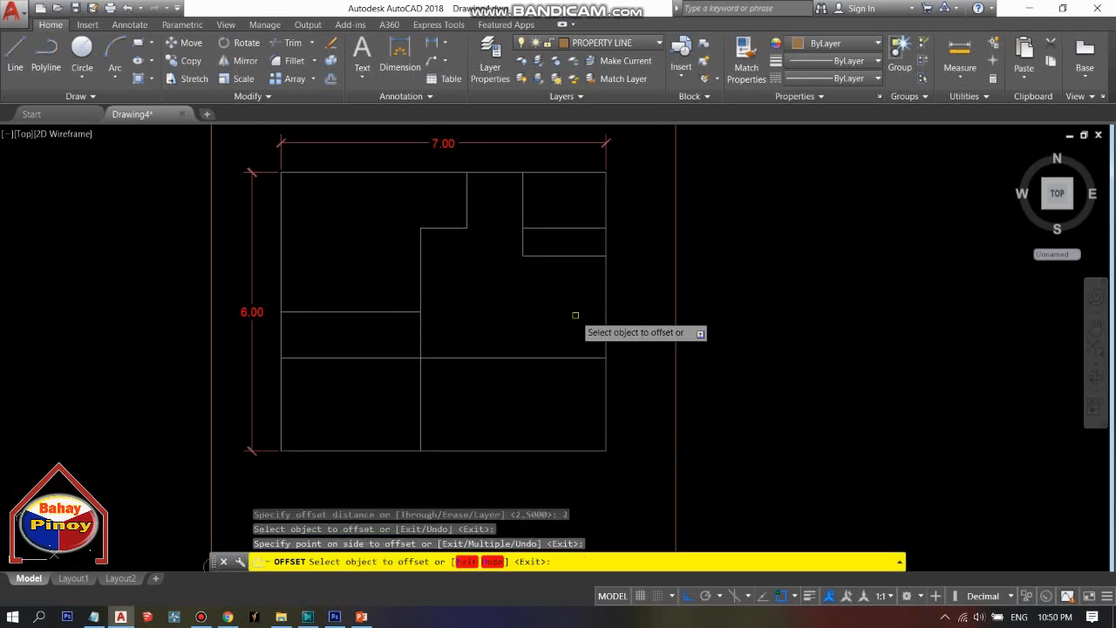
key("Escape")
left_click(468, 337)
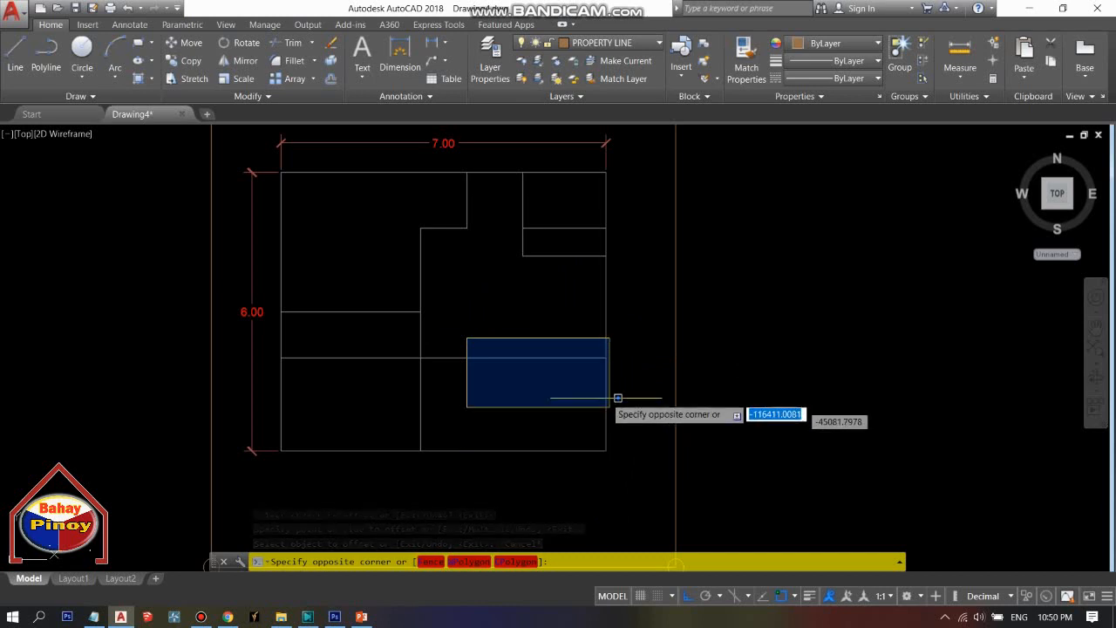
key("Escape")
Add a vertical linear dimension from the narrow strip's lower corner to the new offset line, placed inside the right wall.
scroll(552, 289, "up", 2)
middle_click_drag(503, 344, 465, 305)
scroll(517, 266, "down", 2)
type("DIMLI")
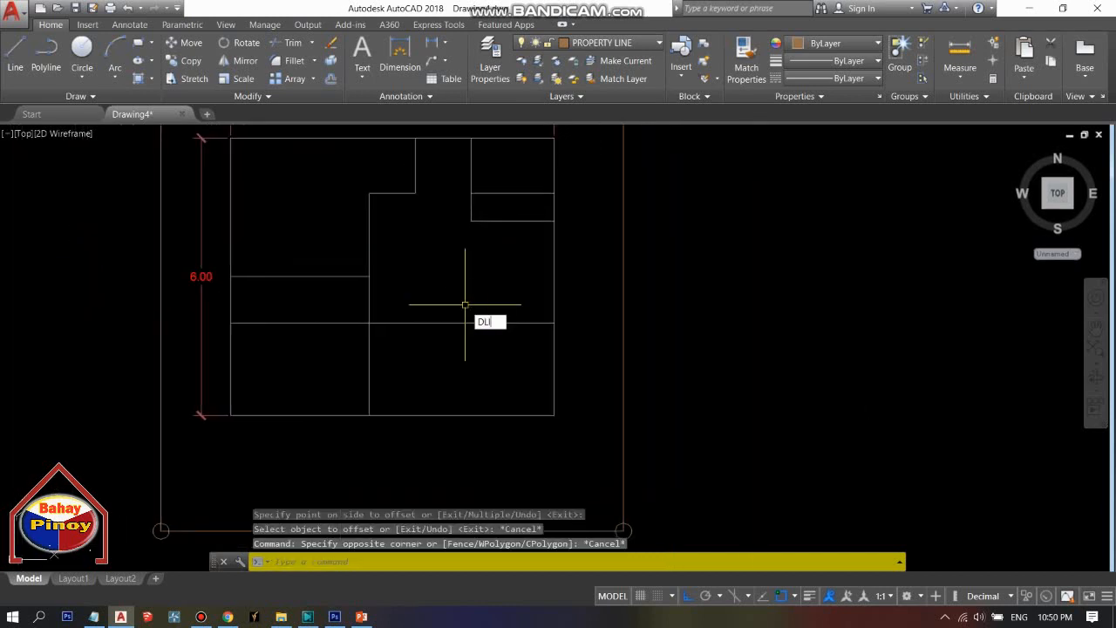
key("Return")
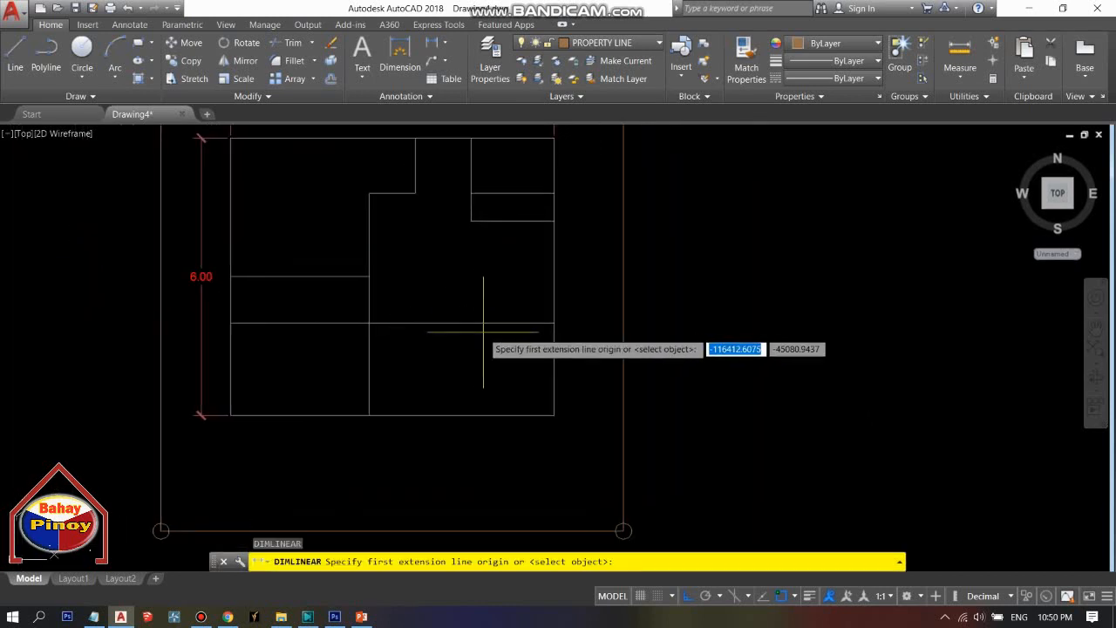
left_click(553, 221)
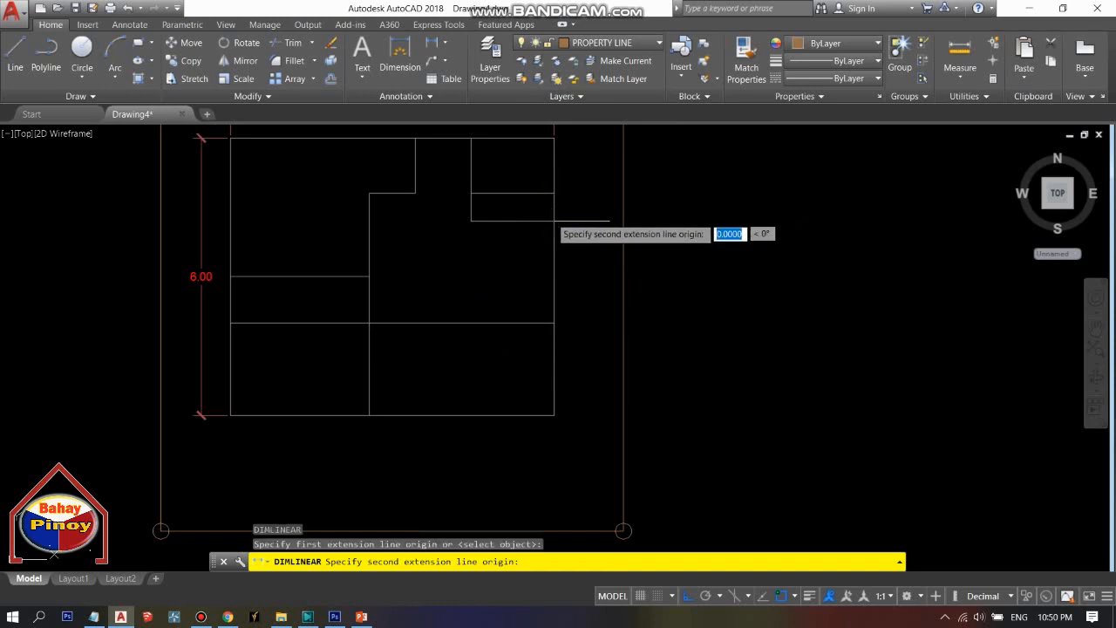
left_click(553, 323)
left_click(513, 273)
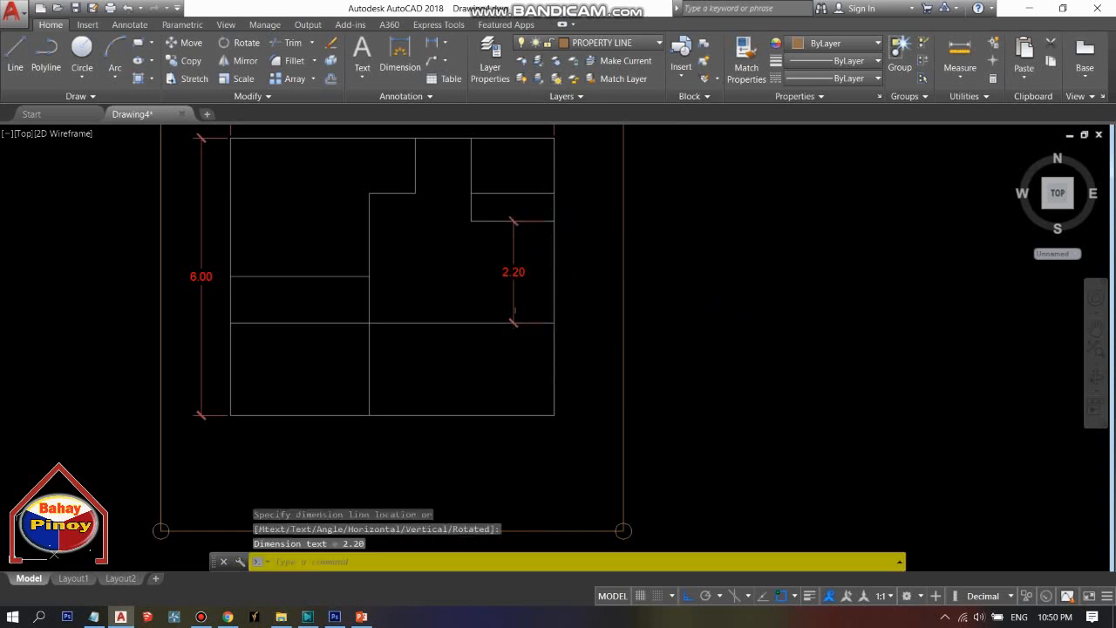
Measure the vertical distance between the new offset line and the footprint's bottom line, without placing a dimension.
scroll(514, 310, "up", 3)
key("Return")
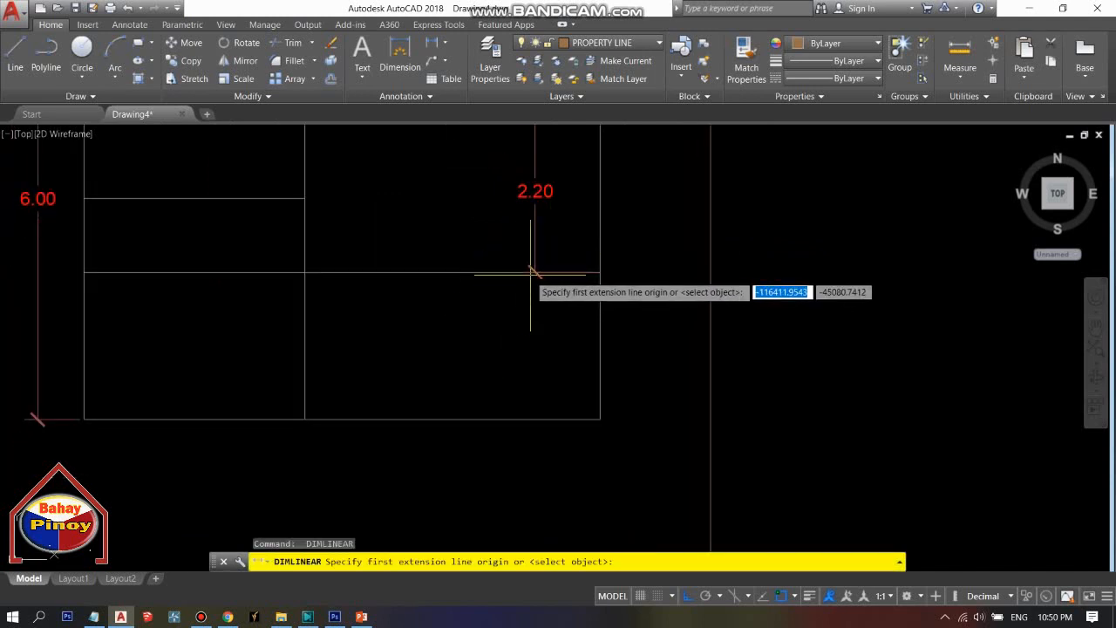
left_click(534, 272)
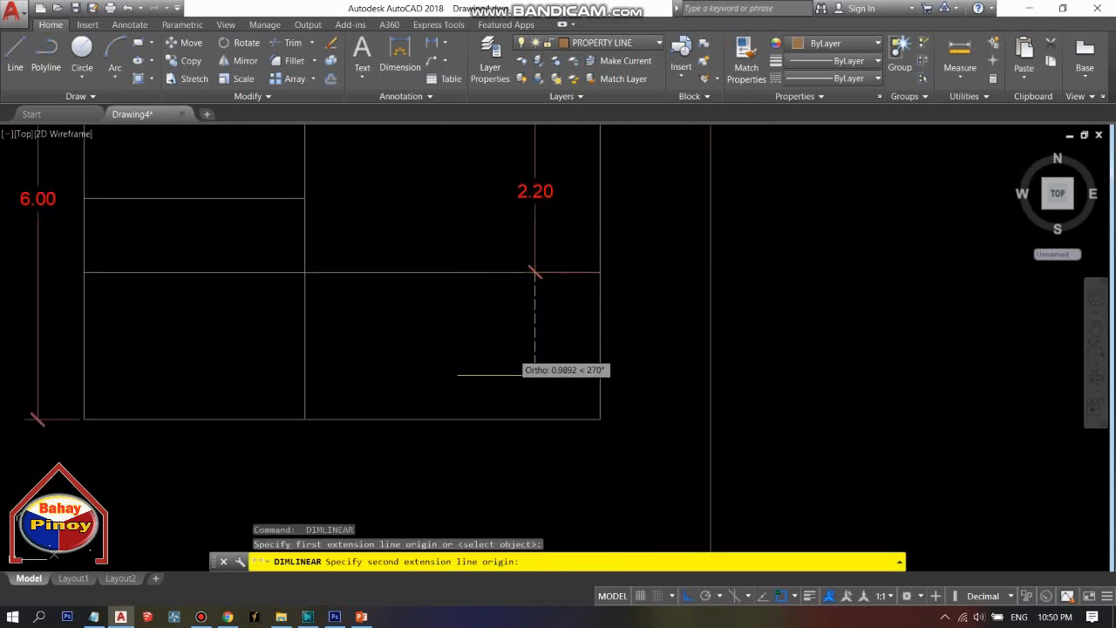
left_click(534, 419)
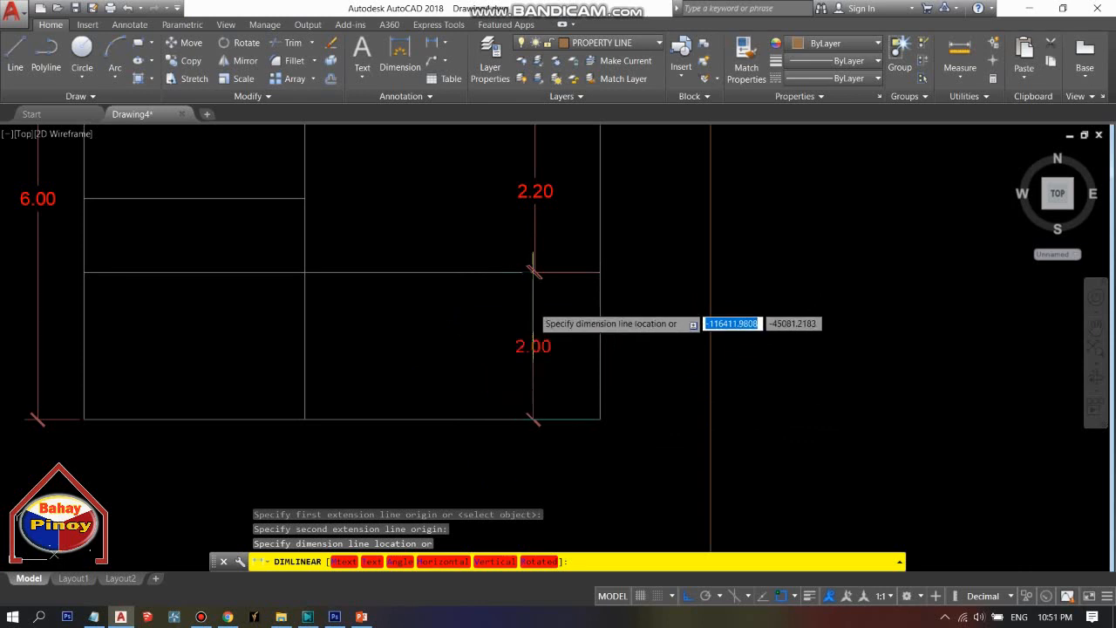
scroll(511, 325, "down", 1)
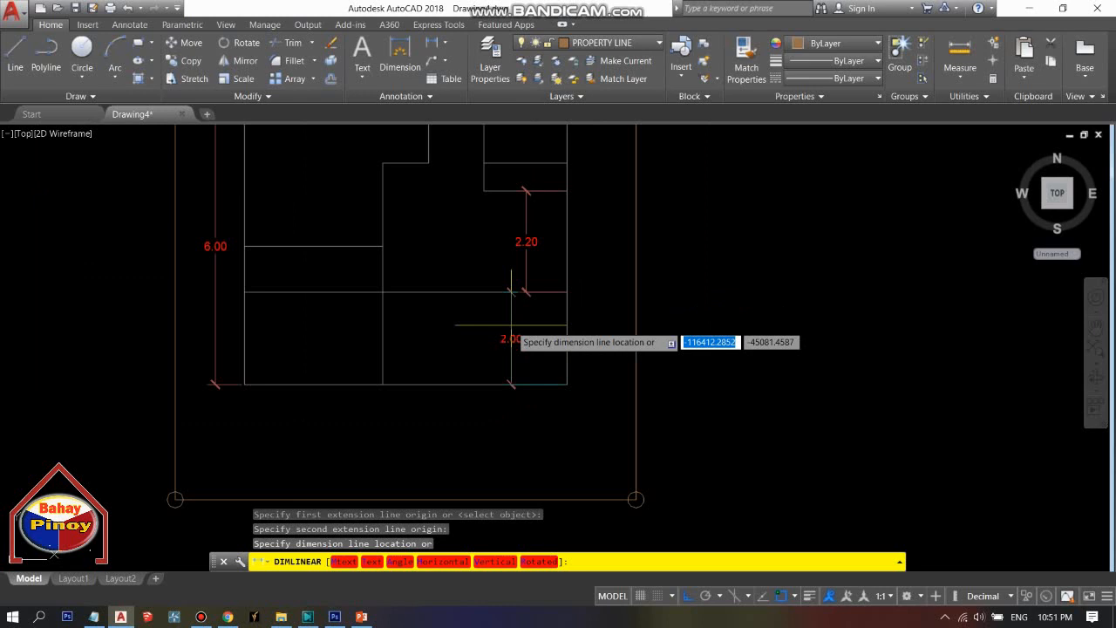
key("Escape")
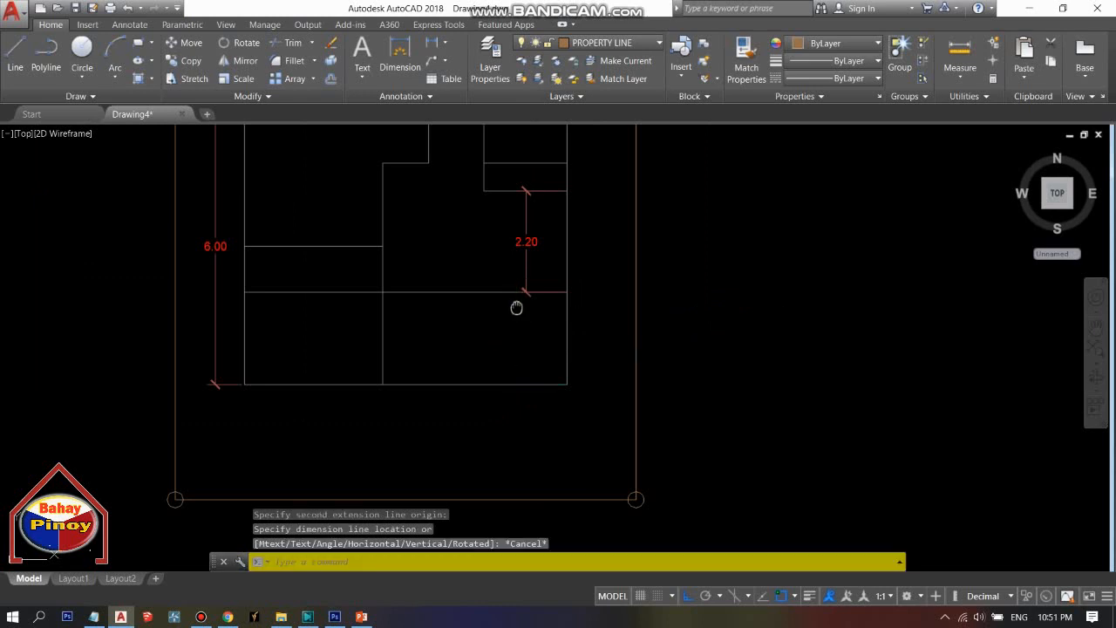
Erase the vertical dimension between the narrow strip and the new offset line.
middle_click_drag(516, 308, 543, 358)
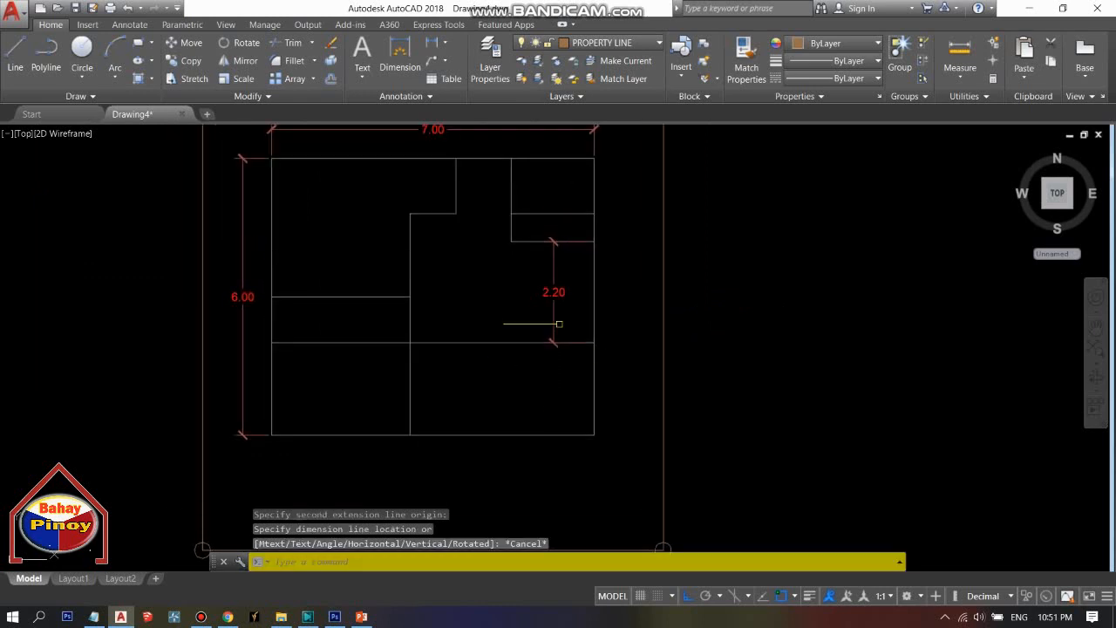
type("e")
key("Return")
left_click(553, 269)
left_click(519, 321)
key("Return")
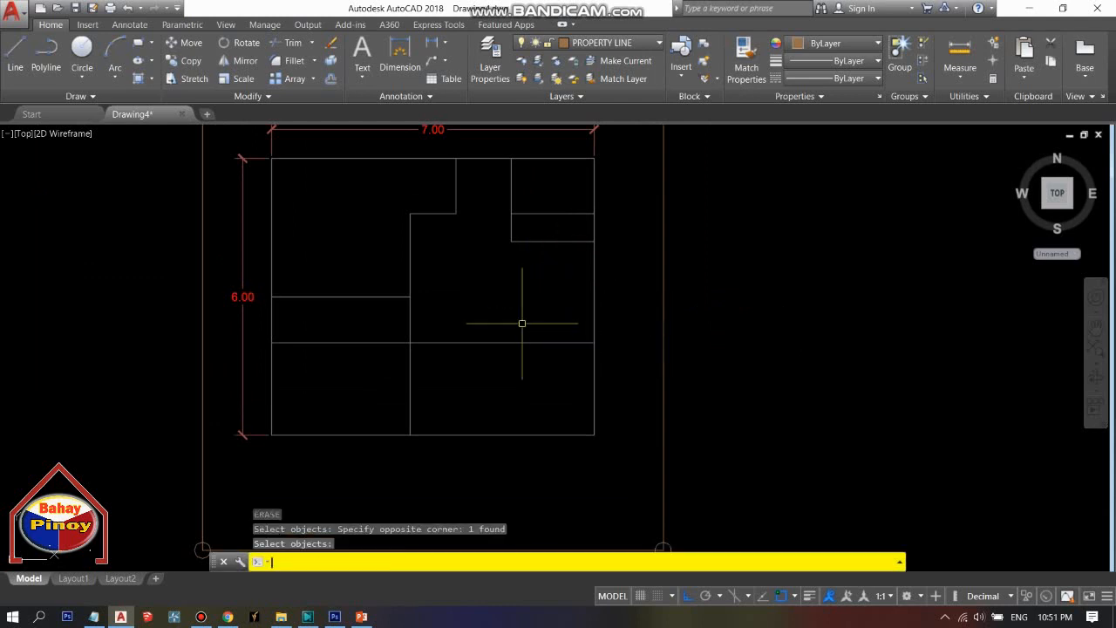
Trim the part of the new offset line that crosses the lower-left room, ending it at the vertical dividing line.
mouse_move(478, 358)
middle_mouse_down()
mouse_move(471, 343)
mouse_move(489, 319)
mouse_move(480, 350)
middle_mouse_up()
type("tr")
key("Return")
key("Return")
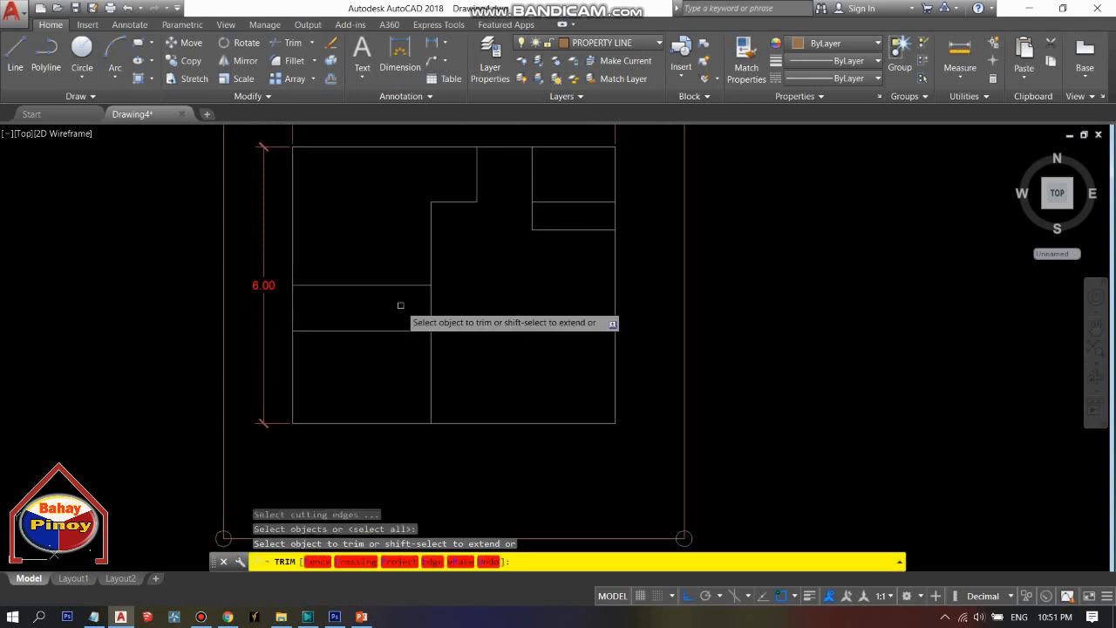
left_click(386, 314)
left_click(377, 353)
key("Return")
Offset the central vertical dividing line 1.2 to the right.
mouse_move(506, 356)
middle_mouse_down()
mouse_move(470, 339)
mouse_move(526, 347)
mouse_move(442, 351)
middle_mouse_up()
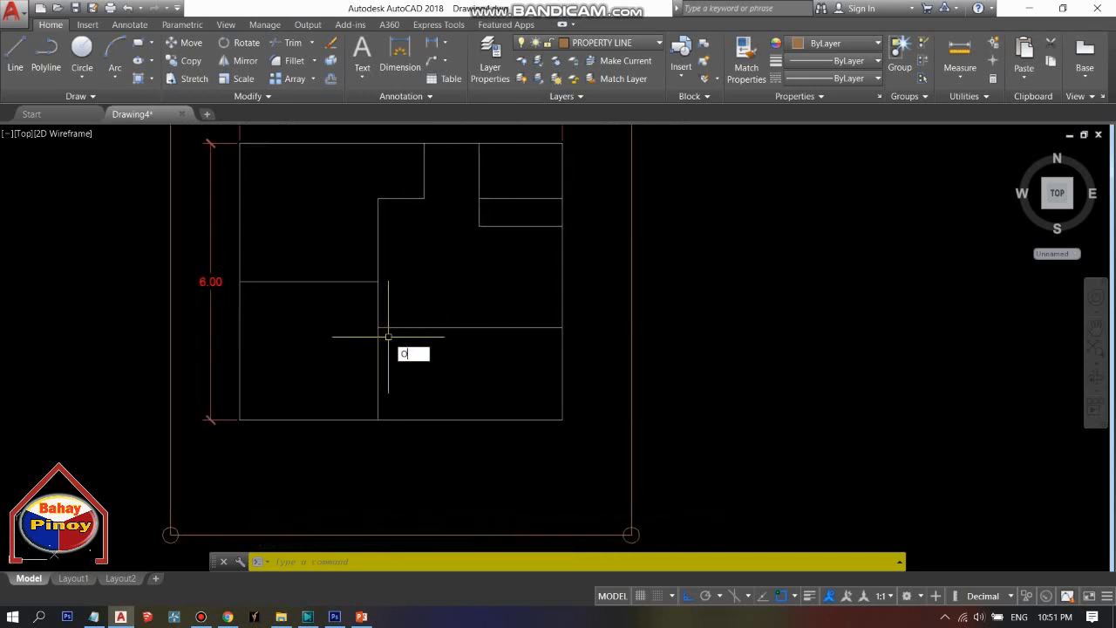
key("Return")
type("1.2")
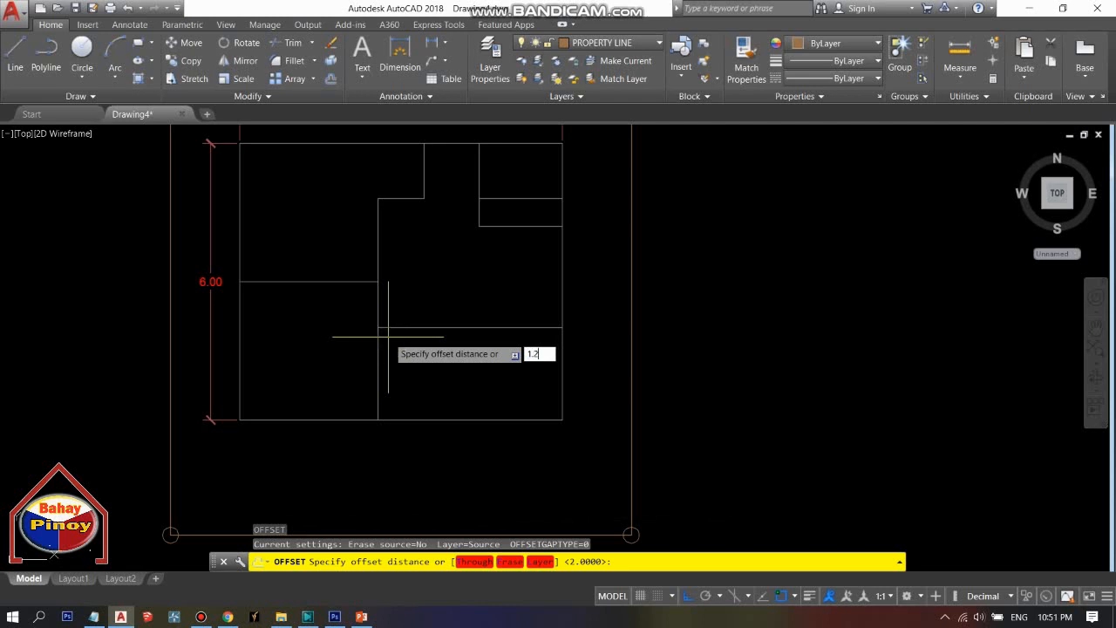
key("Return")
left_click(378, 364)
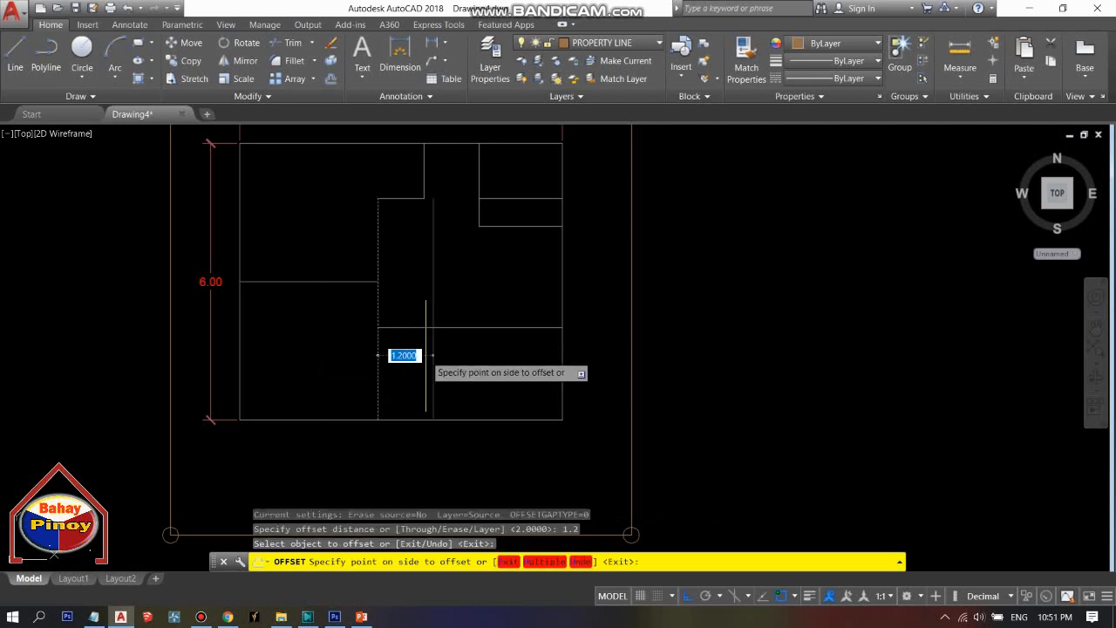
left_click(419, 371)
key("Escape")
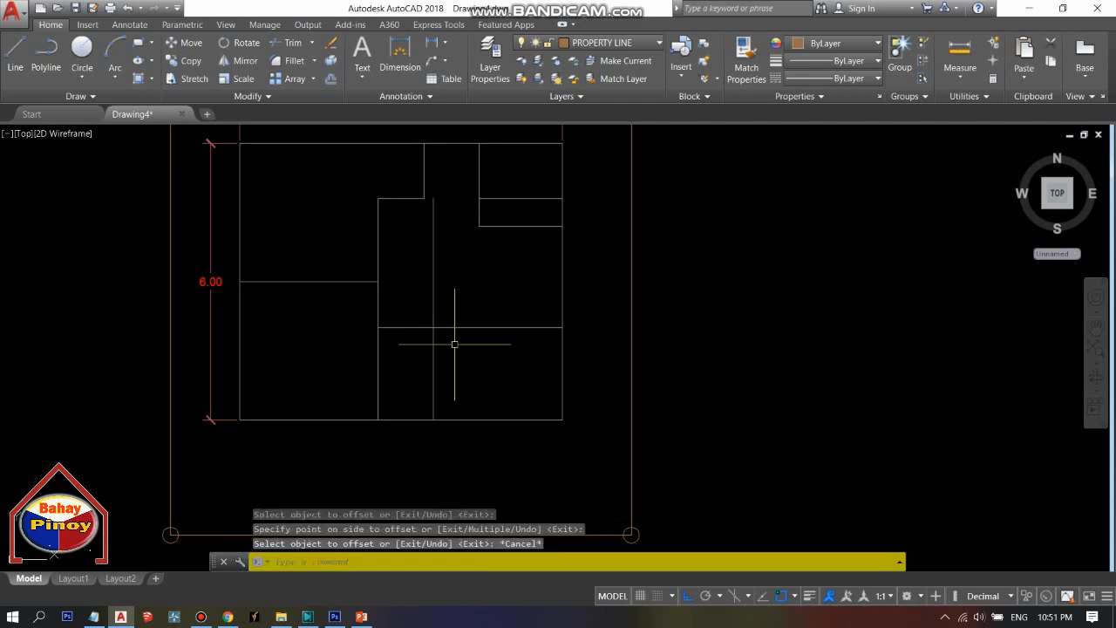
Erase the new vertical offset line between the dividing line and the footprint's right wall.
type("E")
middle_click_drag(449, 359, 471, 357)
key("Return")
left_click(473, 352)
left_click(437, 364)
key("Return")
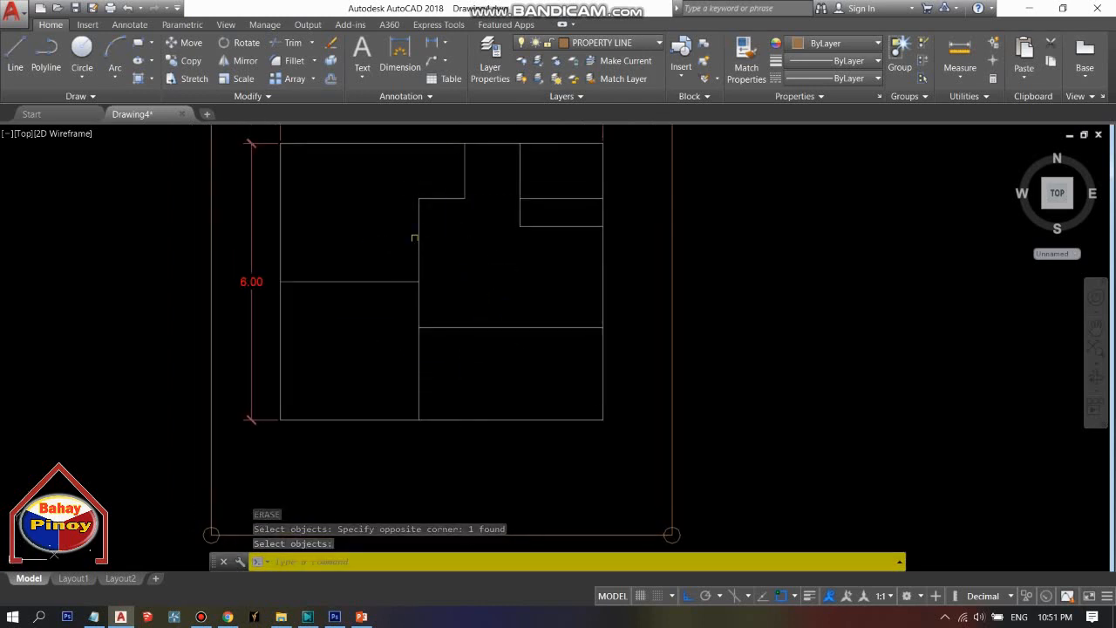
left_click(398, 183)
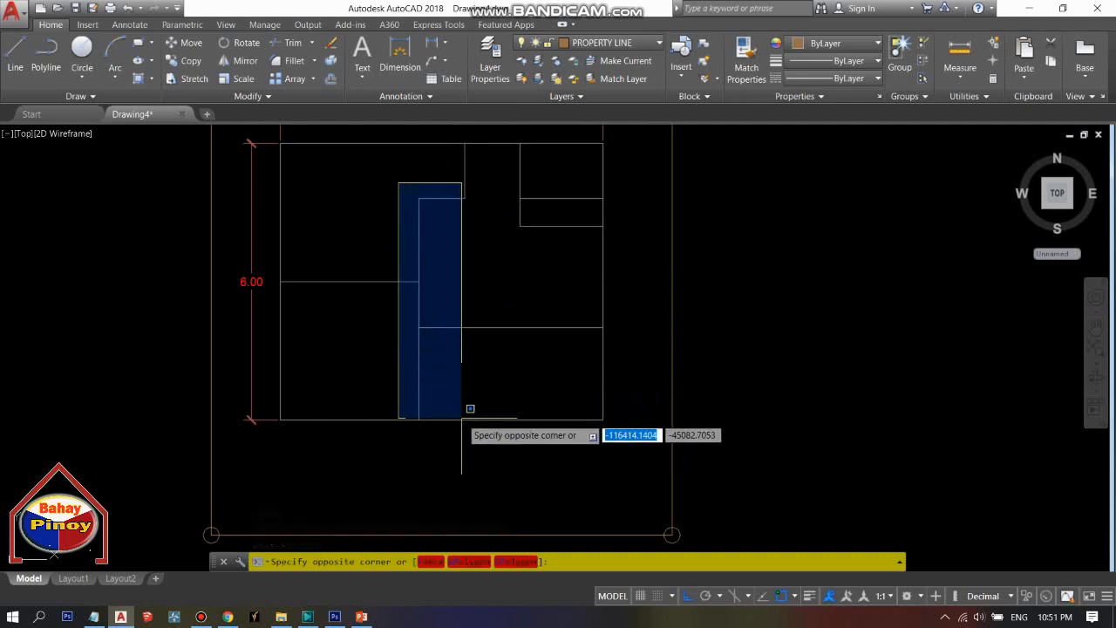
key("Escape")
left_click(464, 167)
key("Escape")
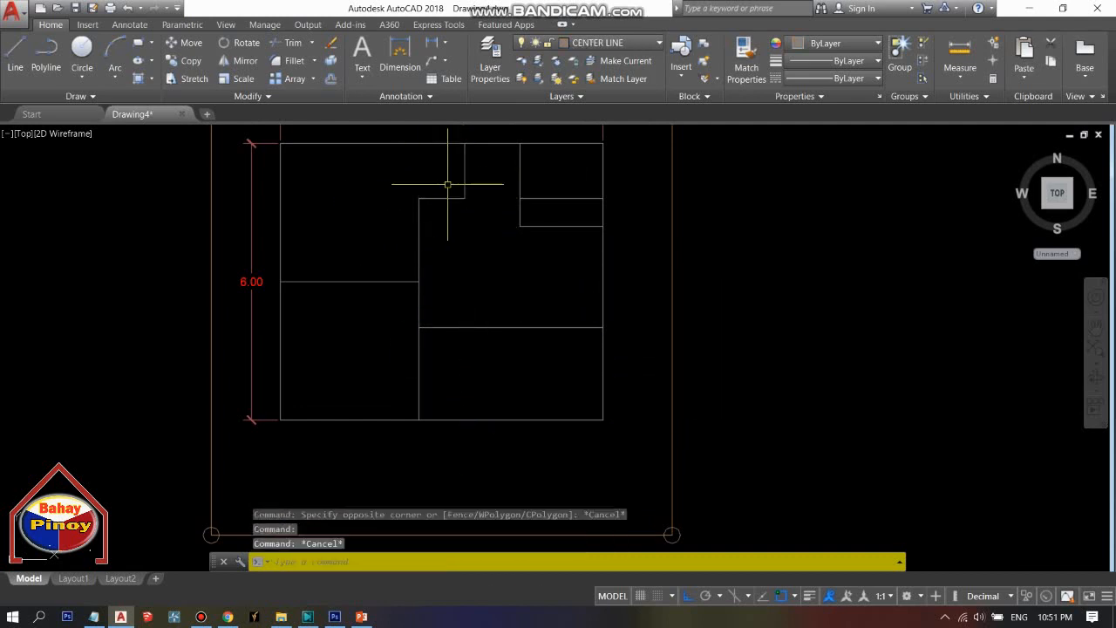
left_click(410, 159)
key("Escape")
left_click(437, 166)
key("Escape")
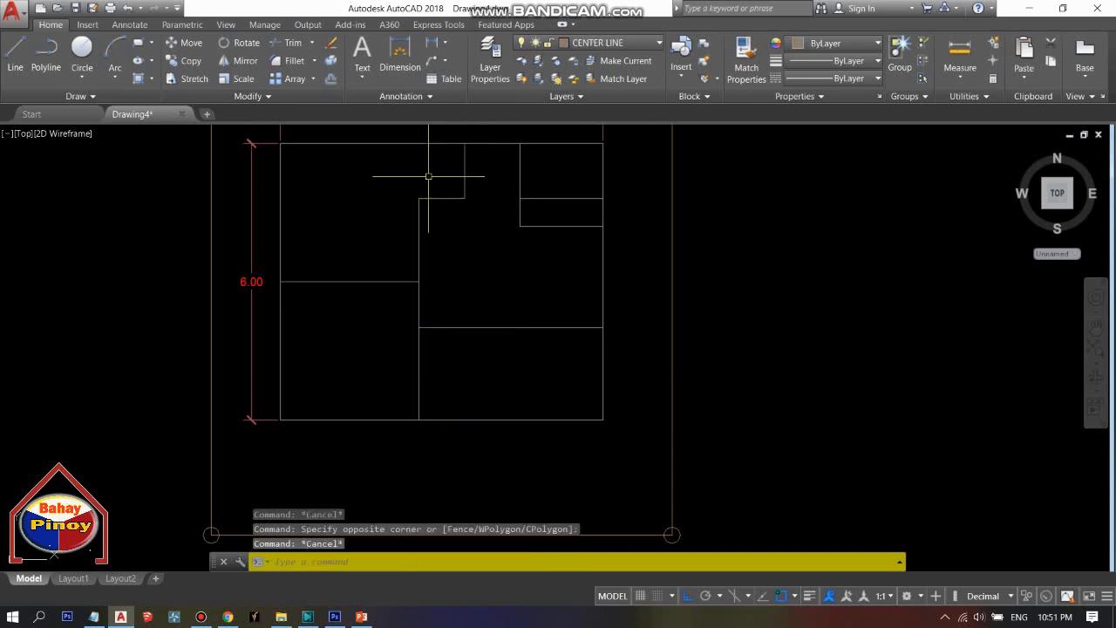
left_click(461, 419)
key("Escape")
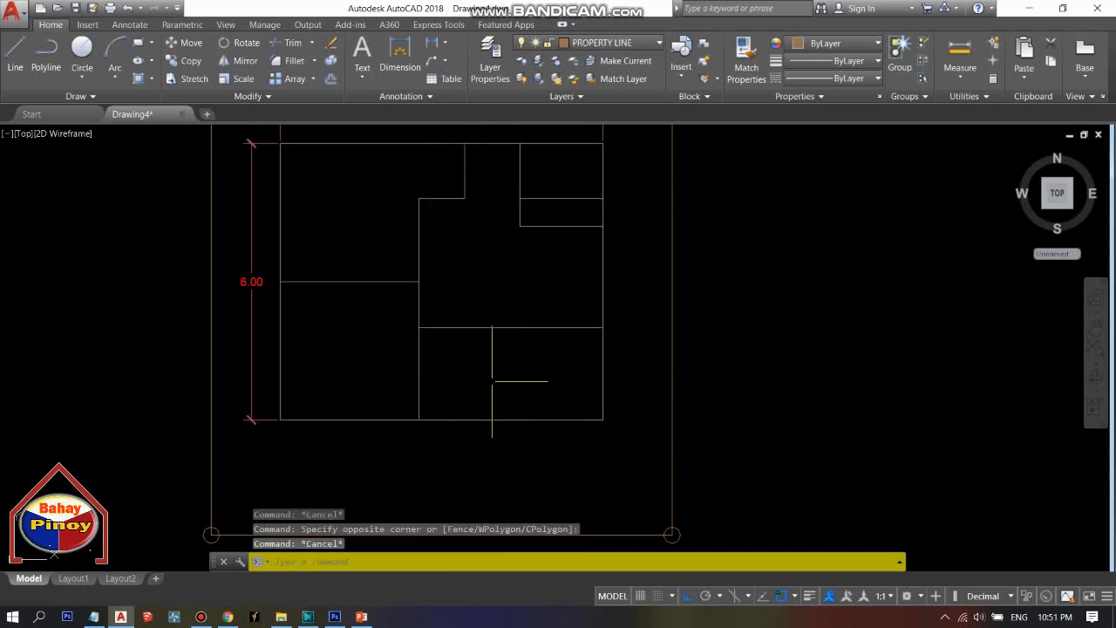
Extend the short vertical line at the upper-left room's jog down to the footprint's bottom line.
type("EX")
key("Return")
left_click(503, 399)
left_click(483, 422)
key("Return")
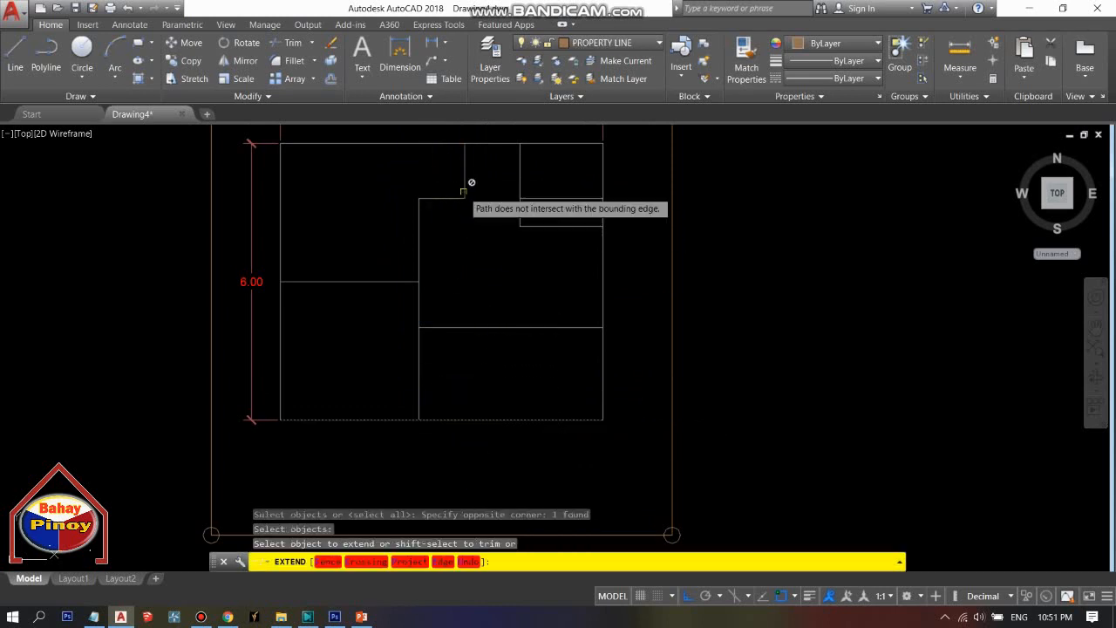
left_click(463, 184)
key("Return")
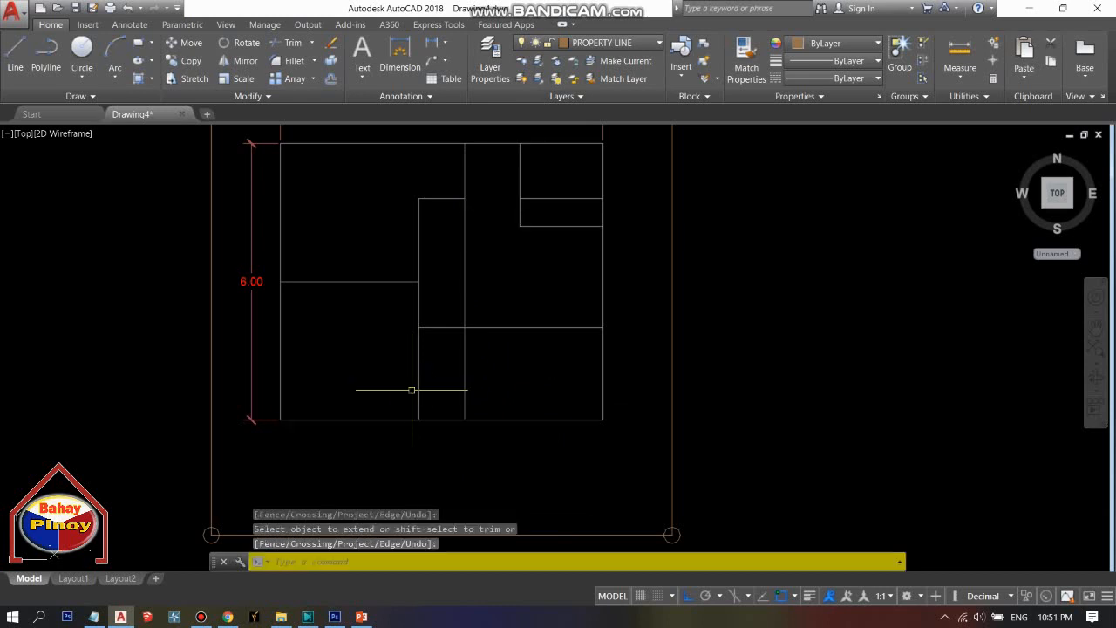
Extend the horizontal divider between the two left rooms to the newly extended vertical line.
key("Return")
left_click(474, 274)
left_click(458, 291)
key("Return")
left_click(399, 265)
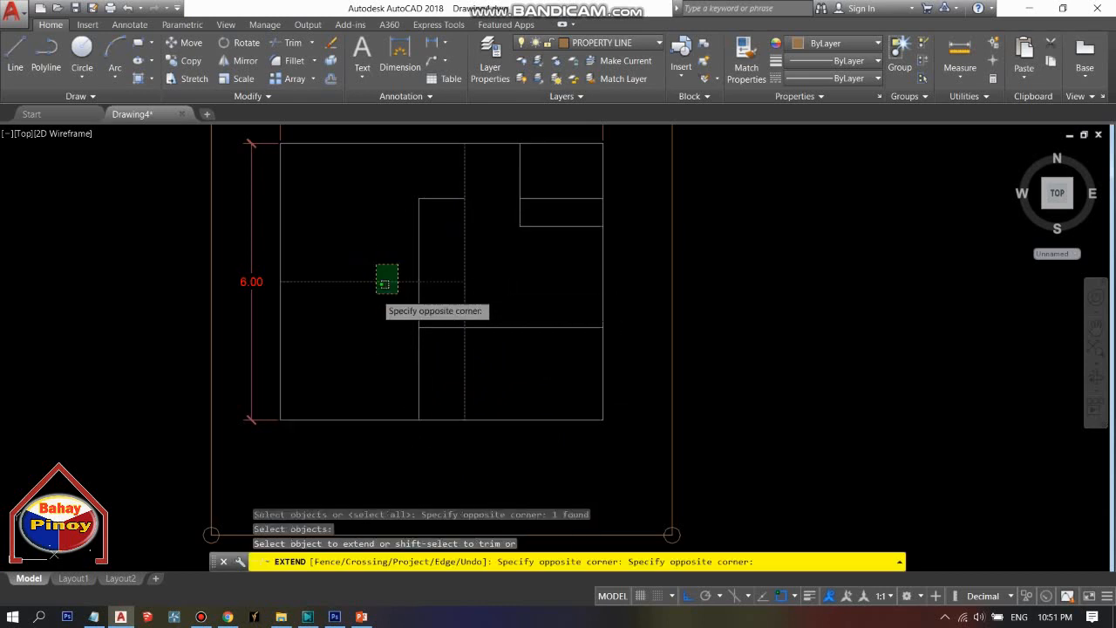
left_click(380, 288)
key("Return")
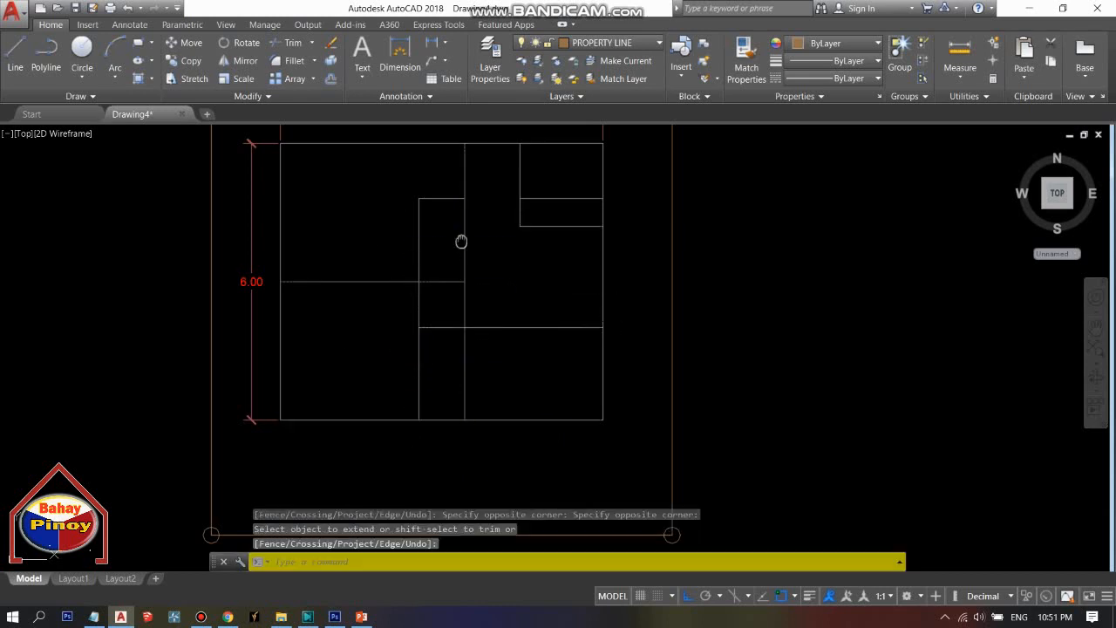
Trim the old vertical divider below the left rooms' horizontal divider and the short horizontal piece left of the extended vertical line.
middle_click_drag(462, 242, 475, 217)
type("tr")
key("Return")
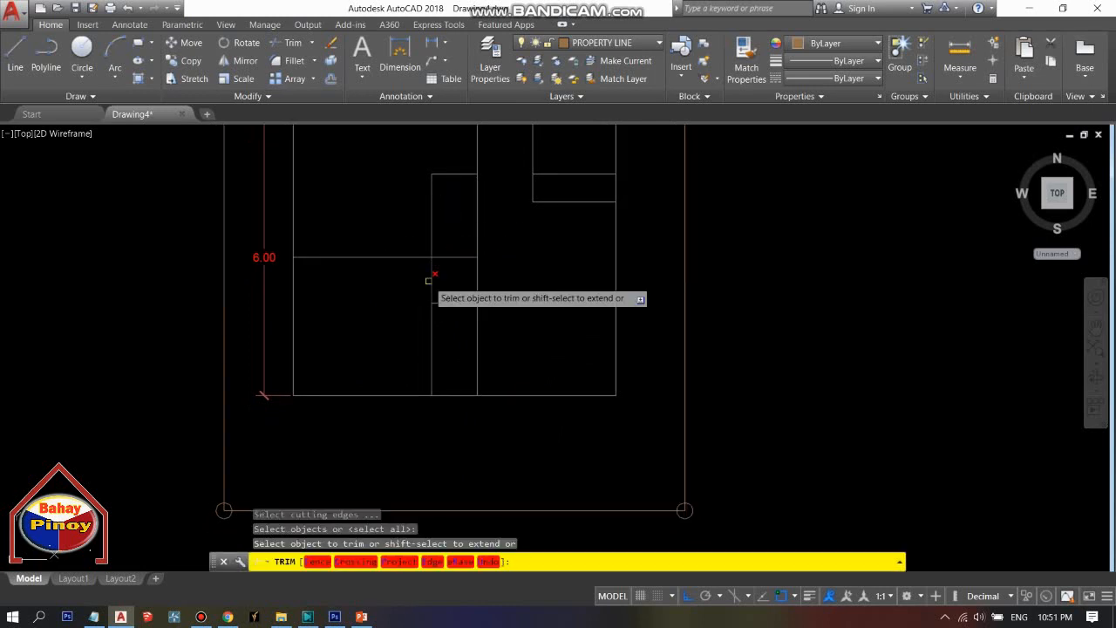
middle_click_drag(436, 274, 446, 345)
left_click(461, 358)
left_click(419, 387)
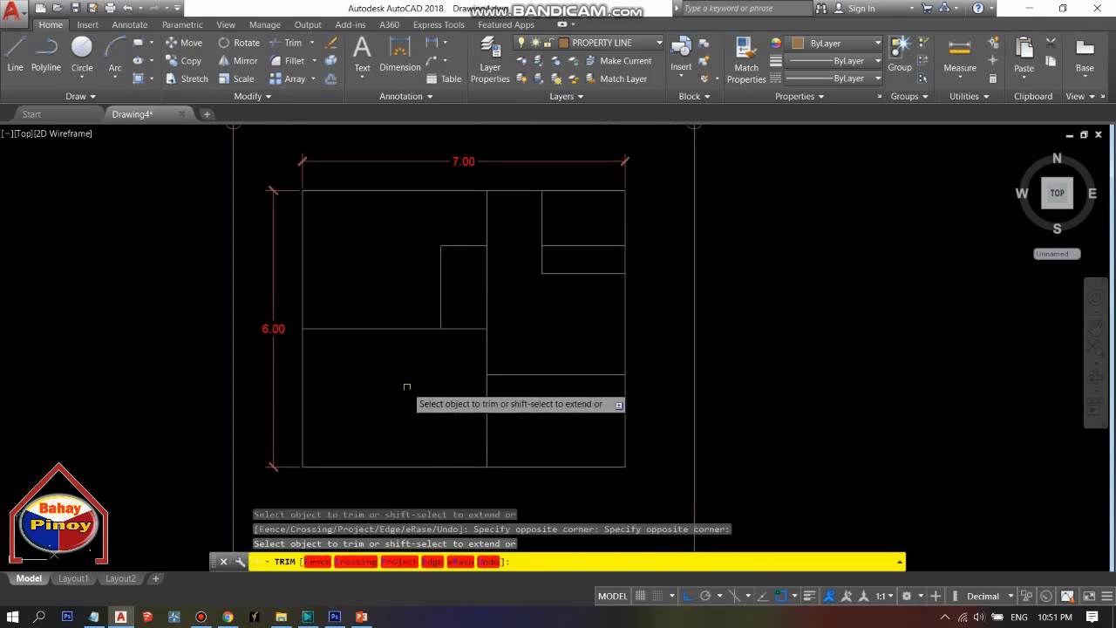
key("Escape")
Erase the two leftover lines of the jog inside the upper-left room.
type("e")
key("Return")
left_click(479, 220)
left_click(404, 290)
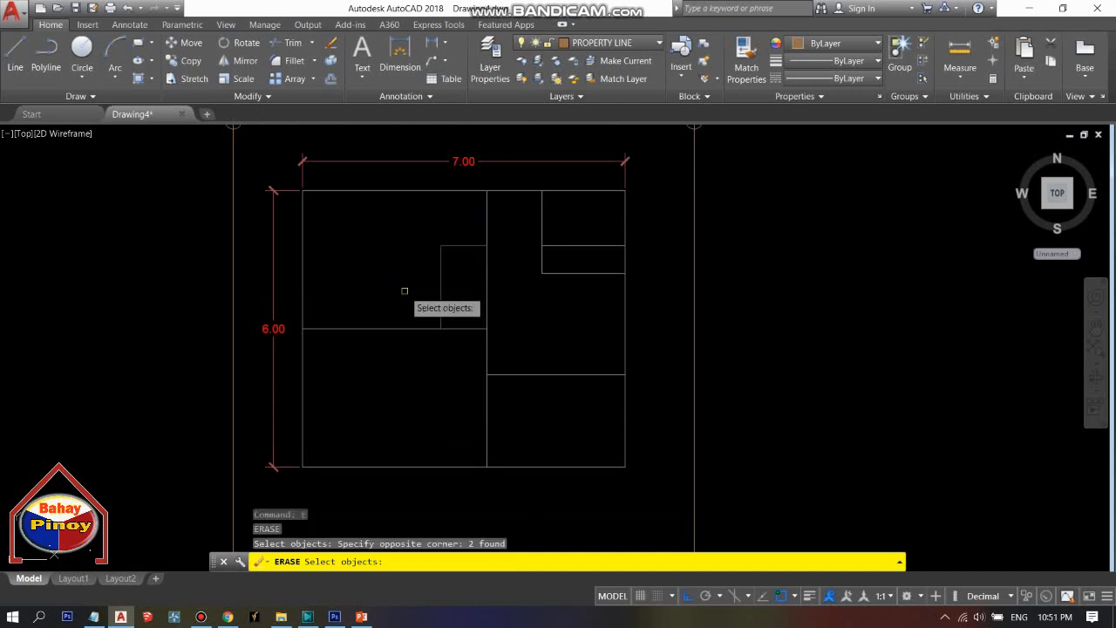
key("Return")
Examine the revised room layout, including the left rooms, the right-hand rooms and the footprint's top line.
middle_click_drag(443, 332, 447, 307)
left_click(284, 147)
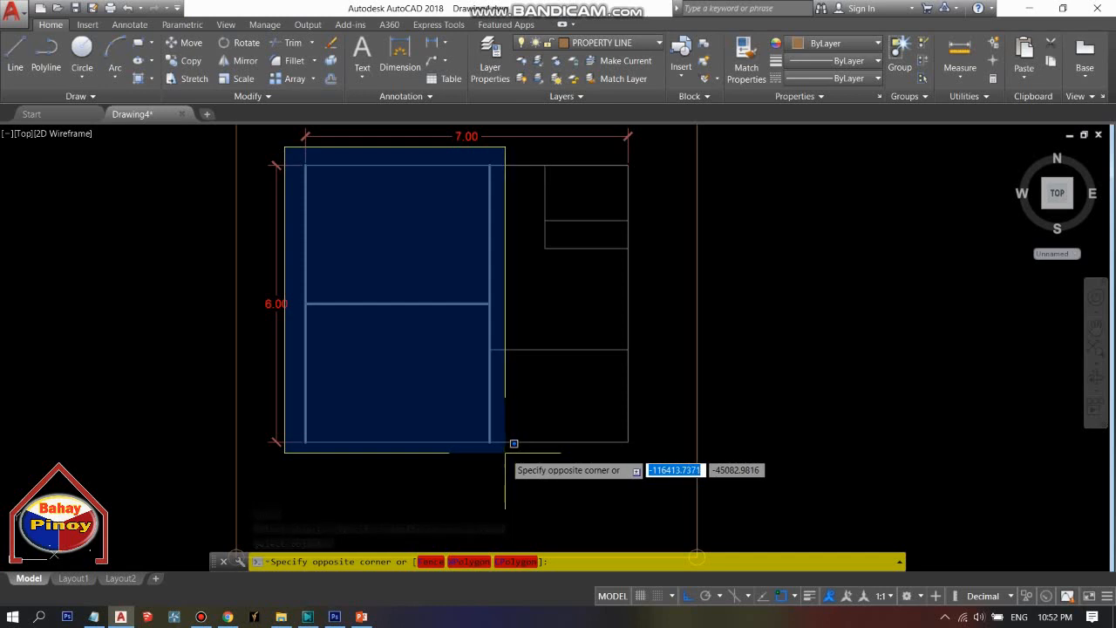
key("Escape")
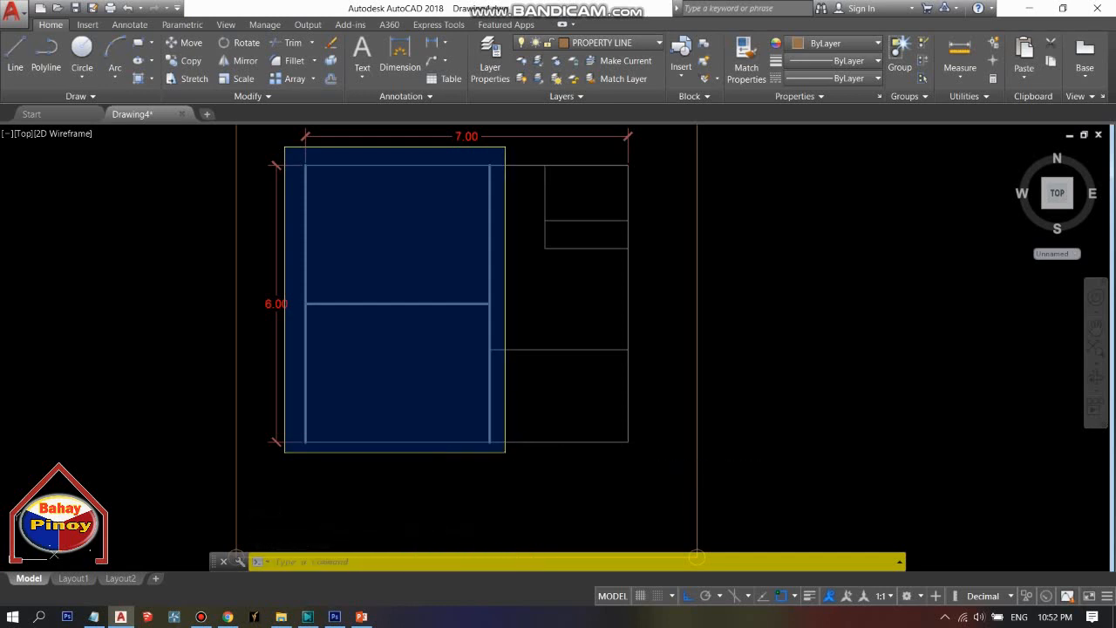
mouse_move(439, 343)
middle_mouse_down()
mouse_move(360, 369)
mouse_move(382, 327)
middle_mouse_up()
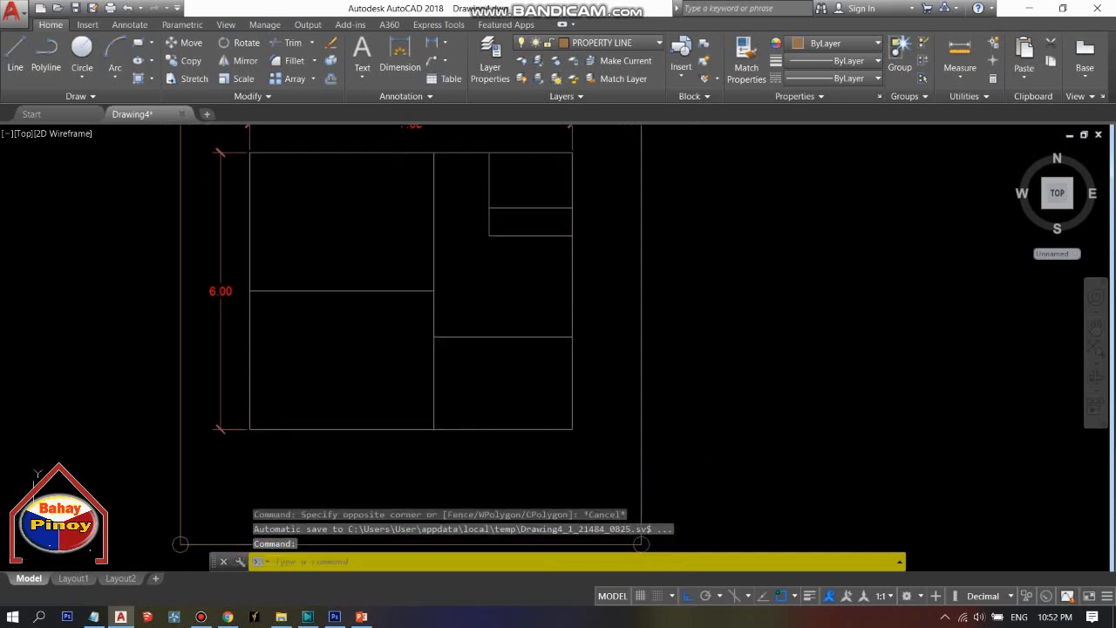
middle_click_drag(457, 339, 455, 321)
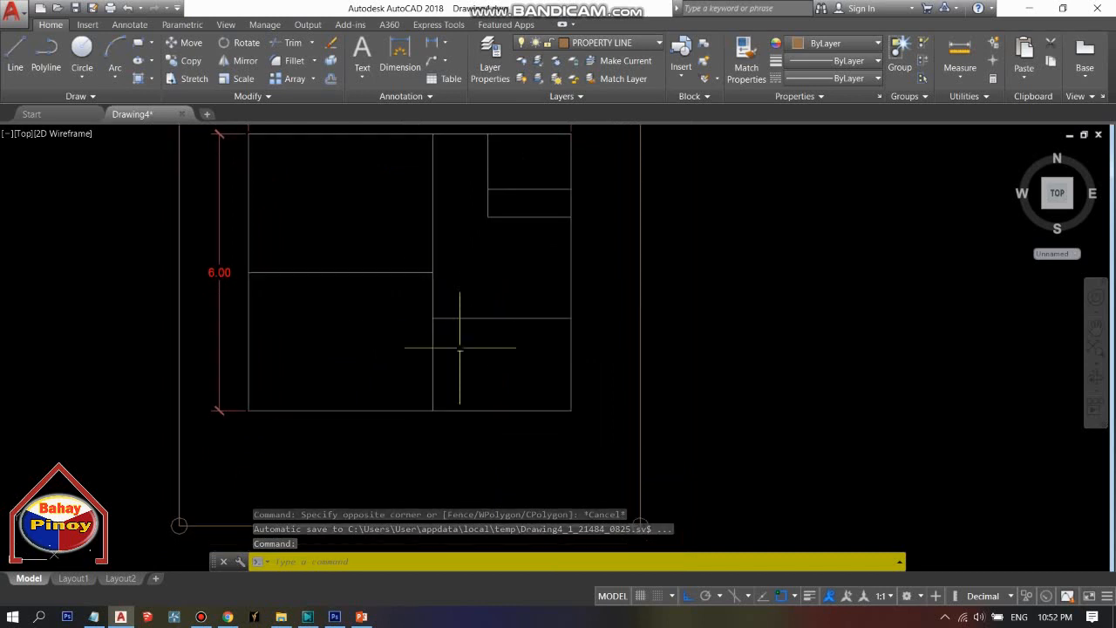
middle_click_drag(549, 361, 547, 413)
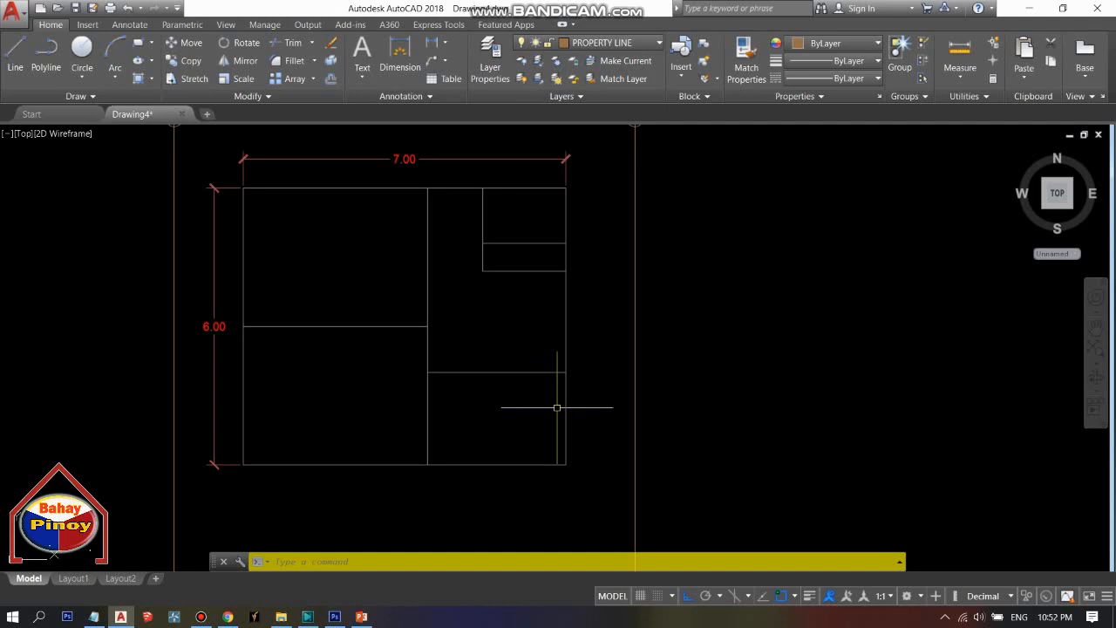
middle_click_drag(507, 366, 506, 351)
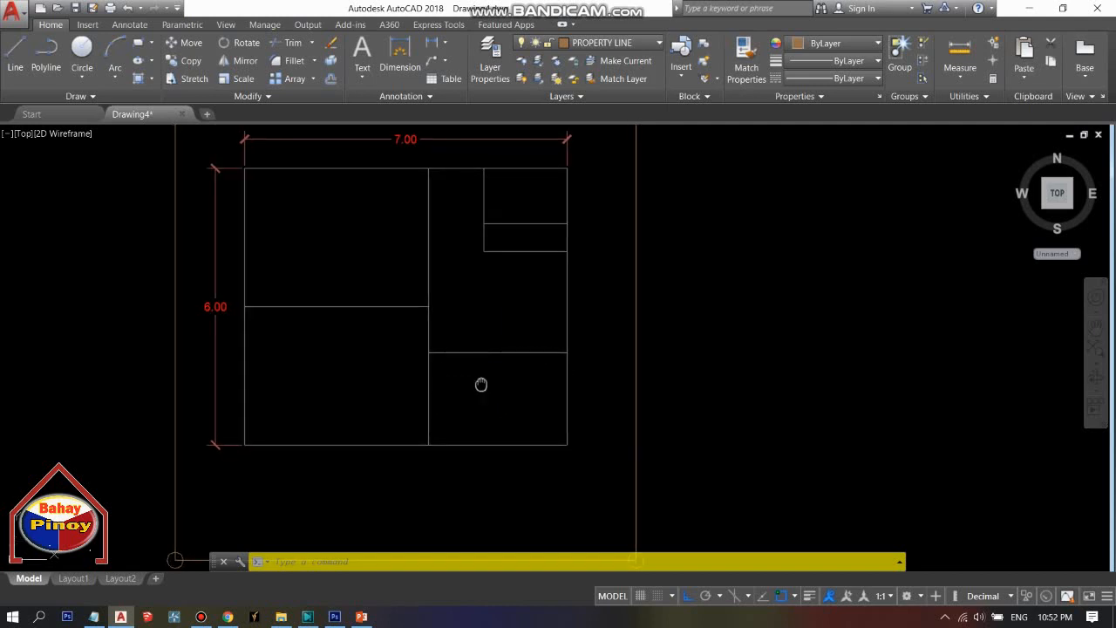
mouse_move(473, 386)
middle_mouse_down()
mouse_move(429, 365)
mouse_move(535, 412)
middle_mouse_up()
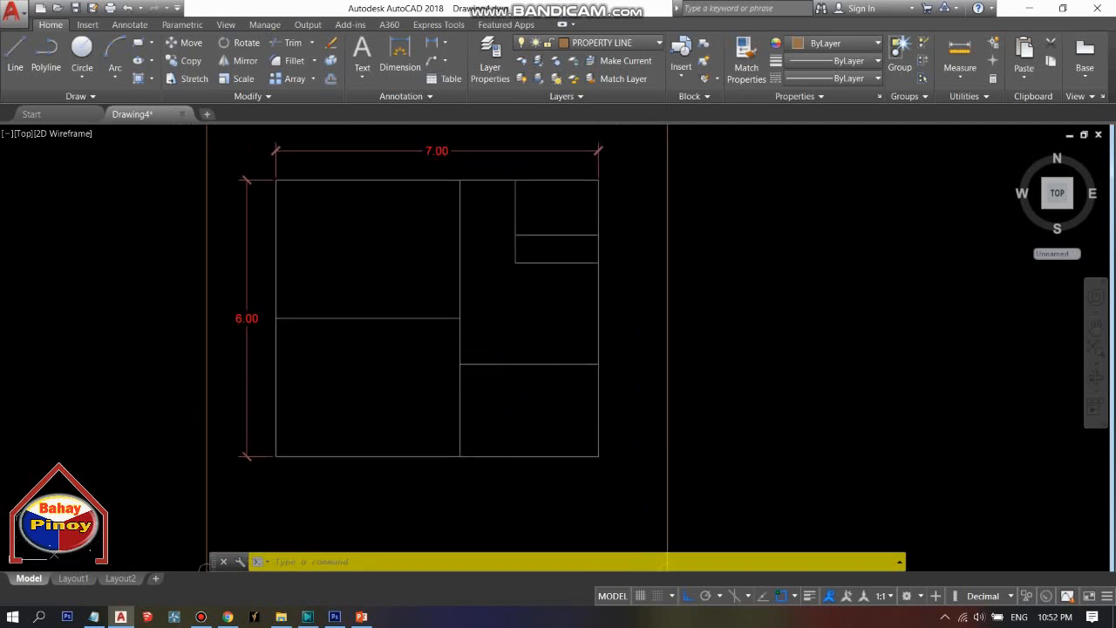
mouse_move(494, 330)
middle_mouse_down()
mouse_move(511, 332)
mouse_move(526, 363)
middle_mouse_up()
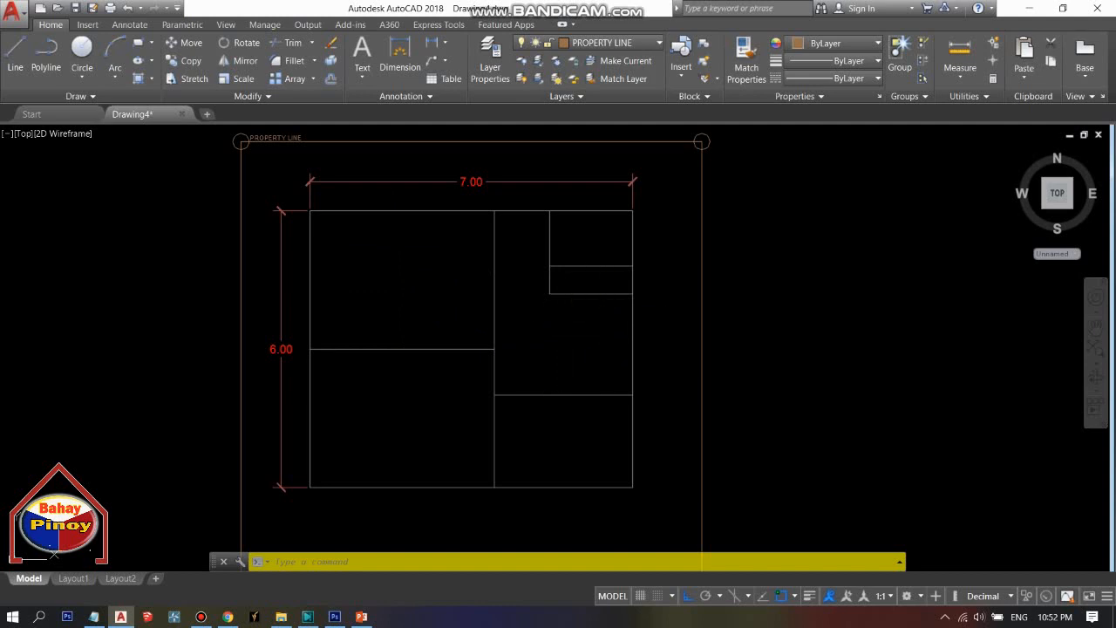
mouse_move(577, 398)
middle_mouse_down()
mouse_move(546, 351)
mouse_move(494, 347)
mouse_move(532, 339)
mouse_move(466, 380)
middle_mouse_up()
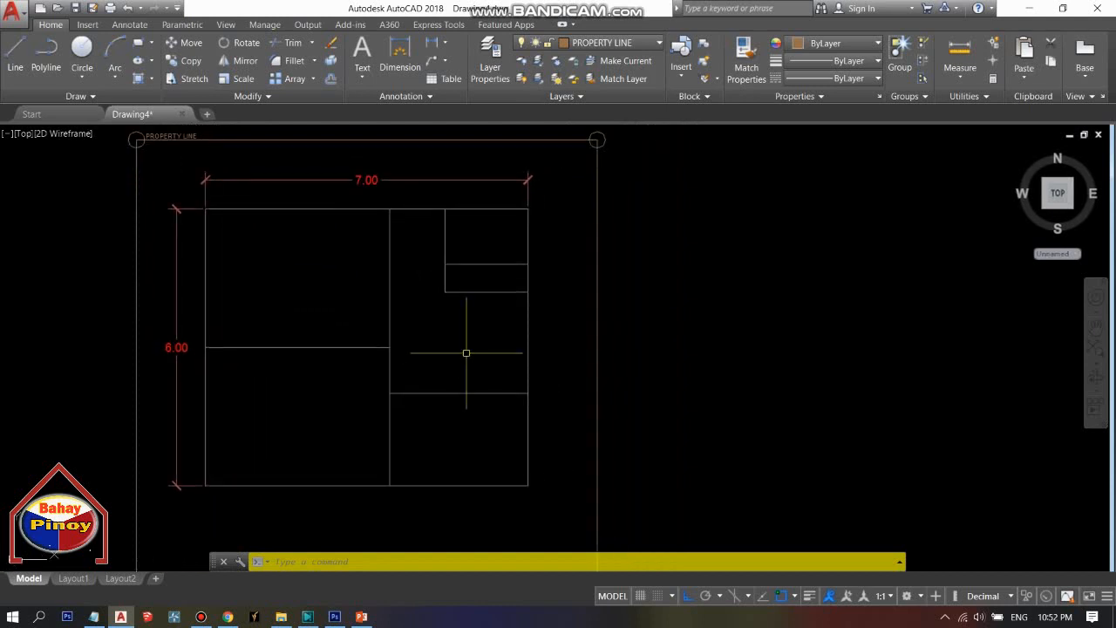
scroll(428, 334, "down", 3)
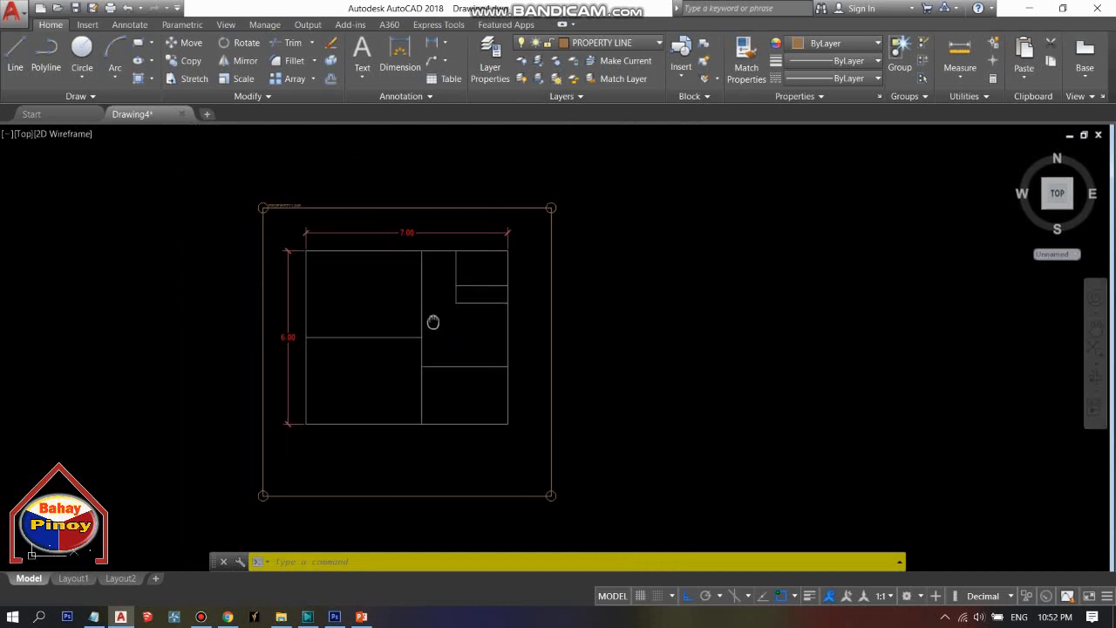
scroll(437, 317, "up", 2)
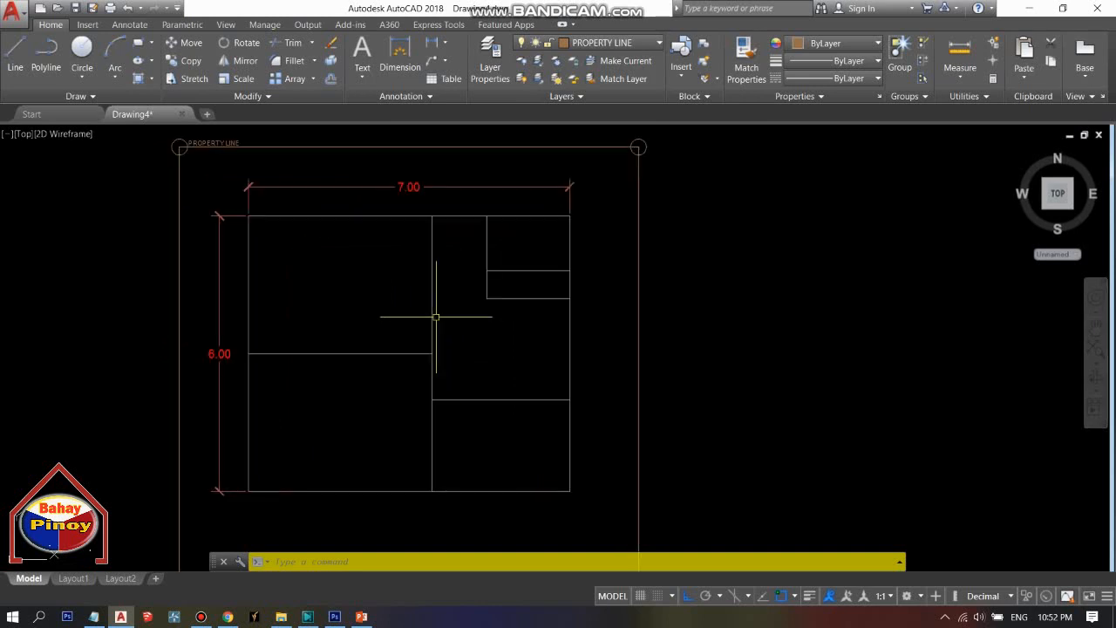
middle_click_drag(437, 318, 464, 361)
middle_click_drag(488, 288, 510, 234)
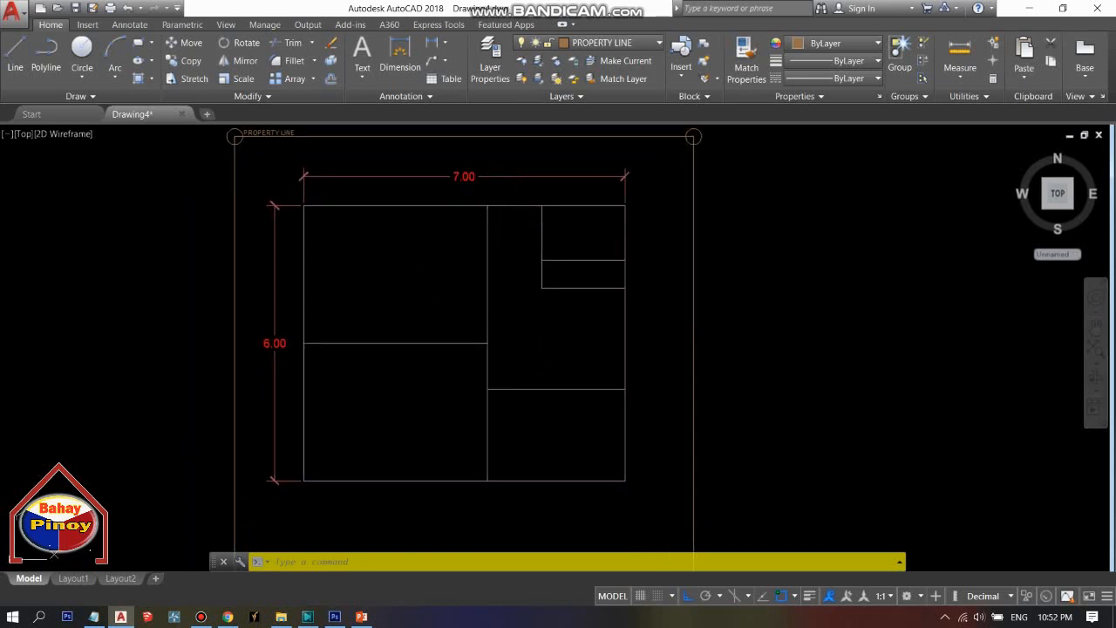
scroll(473, 228, "up", 3)
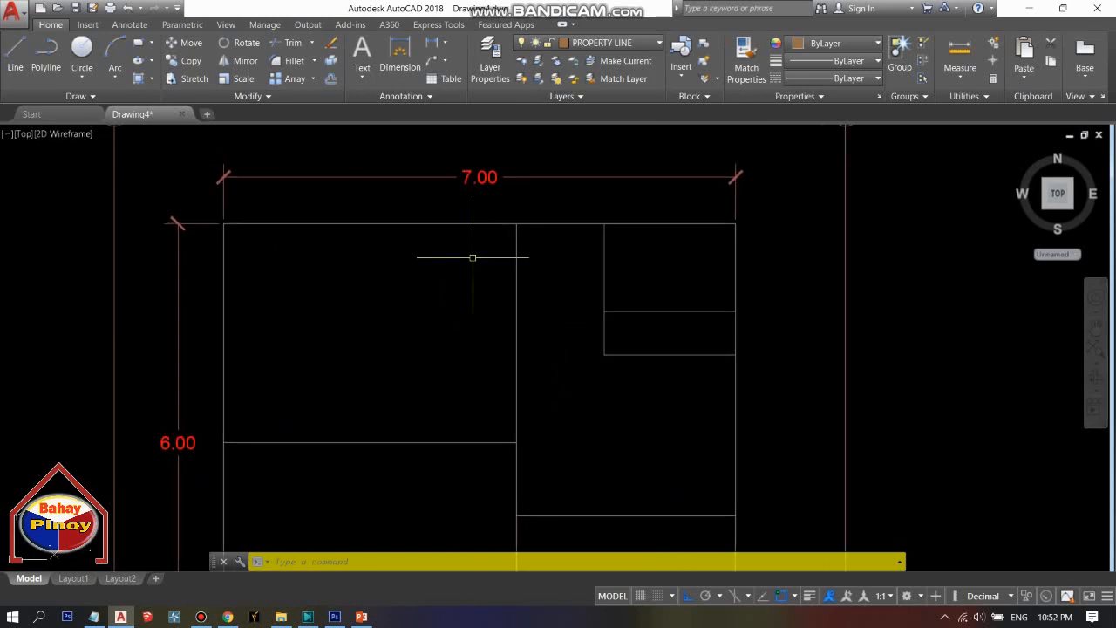
scroll(473, 257, "down", 2)
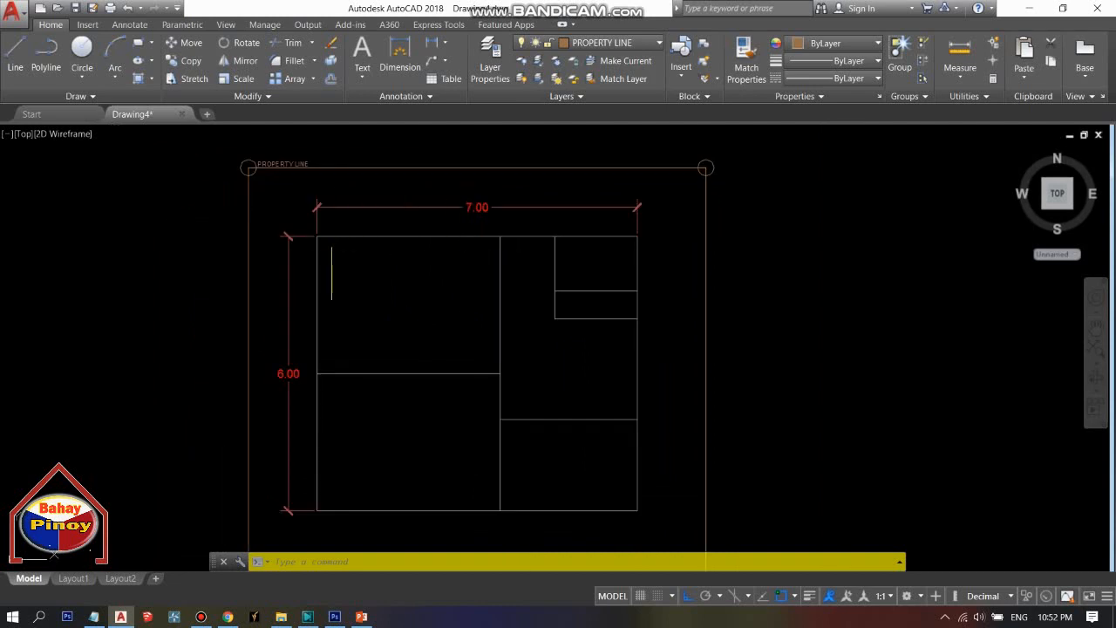
scroll(327, 243, "up", 2)
scroll(327, 243, "up", 2)
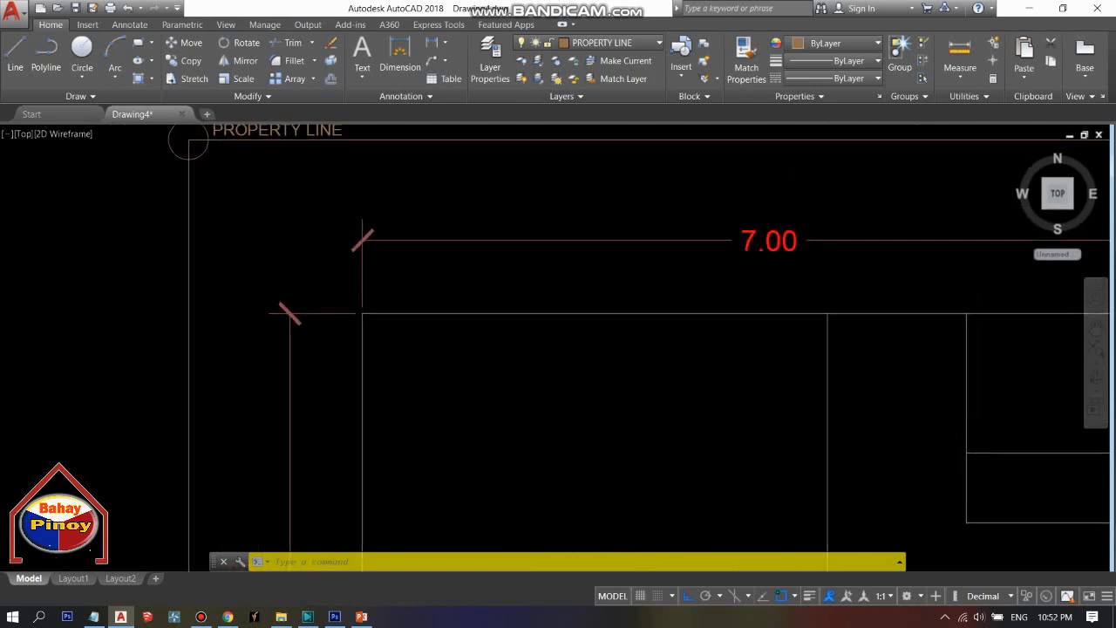
left_click(471, 290)
left_click(434, 328)
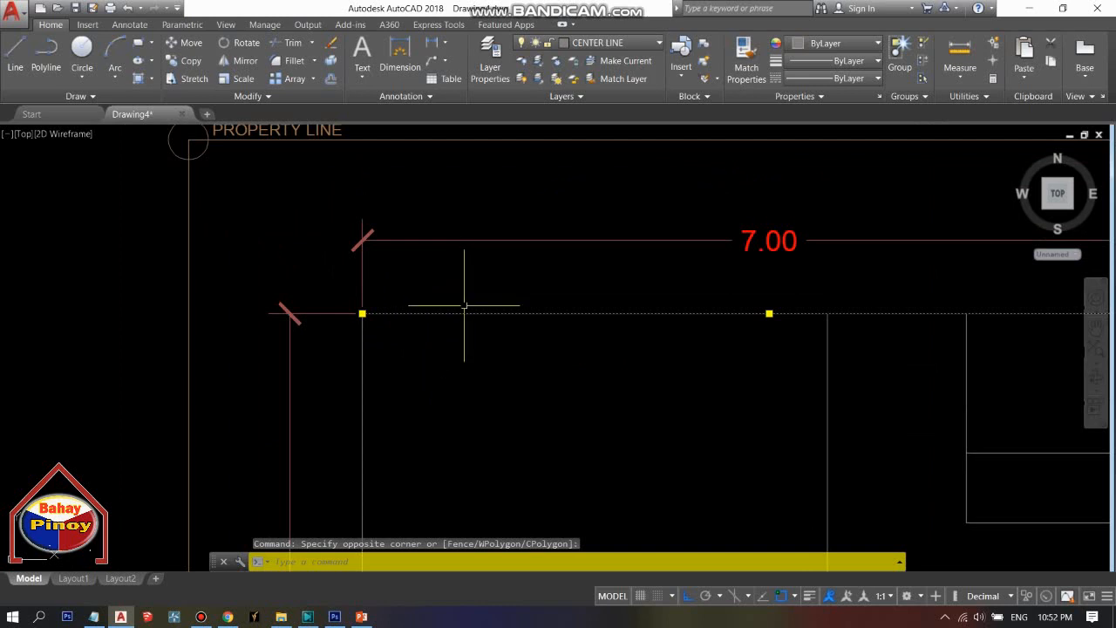
key("Escape")
scroll(614, 311, "down", 5)
scroll(571, 297, "up", 5)
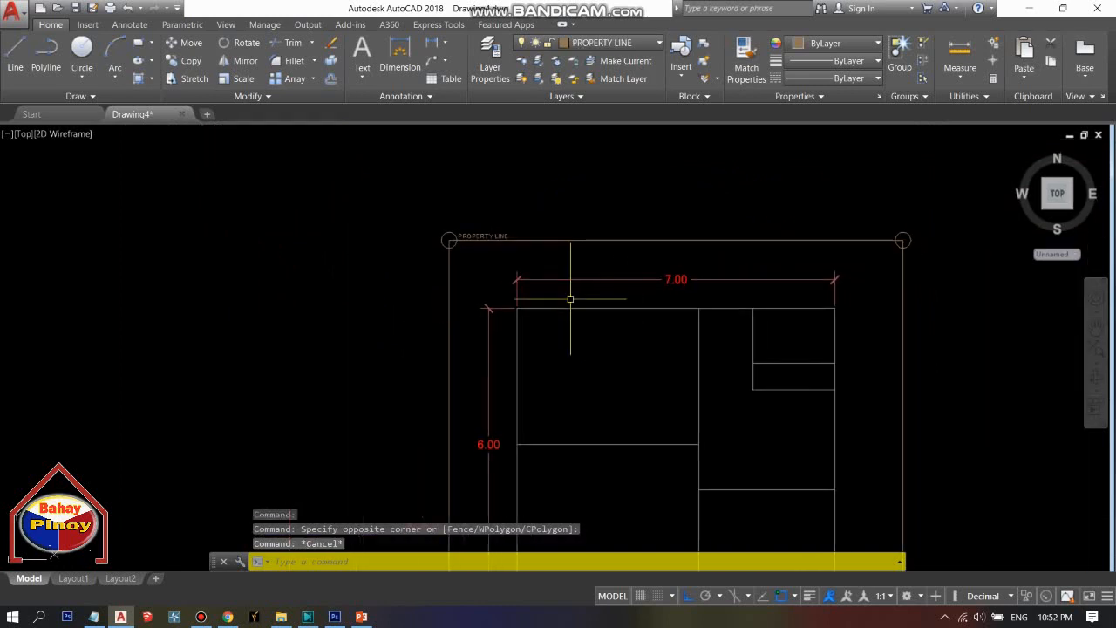
middle_click_drag(560, 289, 426, 267)
key("Escape")
key("Escape")
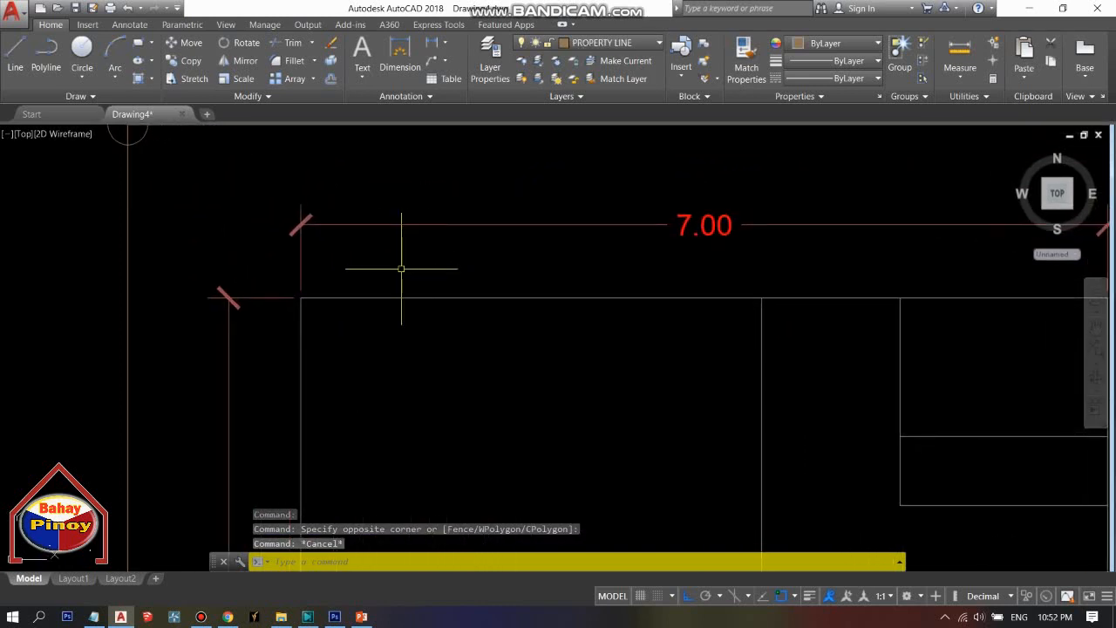
scroll(402, 269, "down", 2)
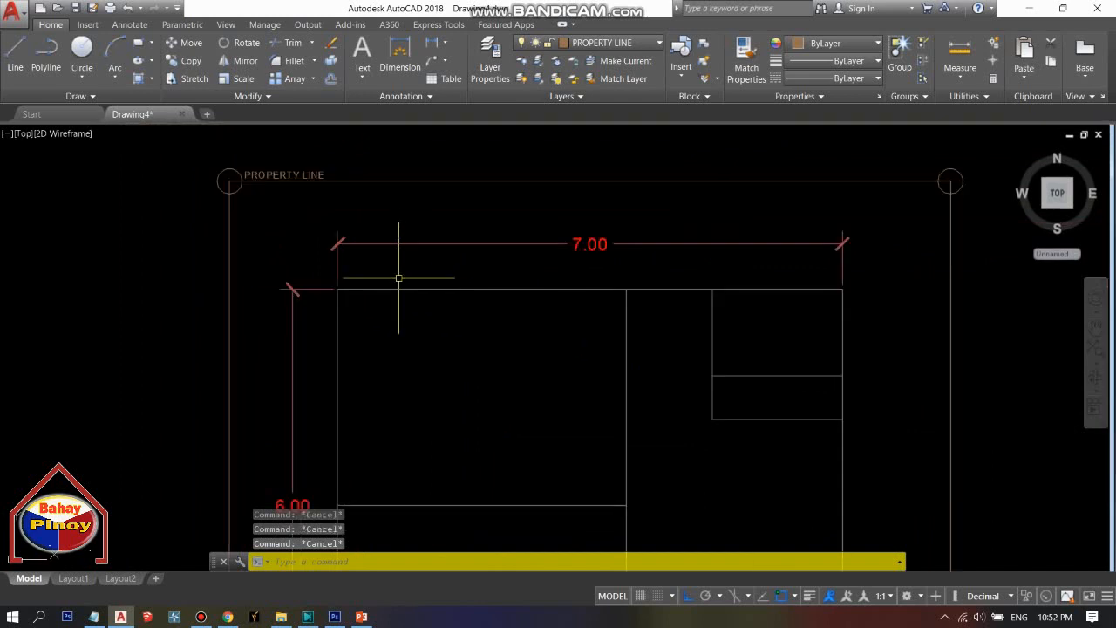
Start the Offset command for the center-line layout.
type("o")
key("Return")
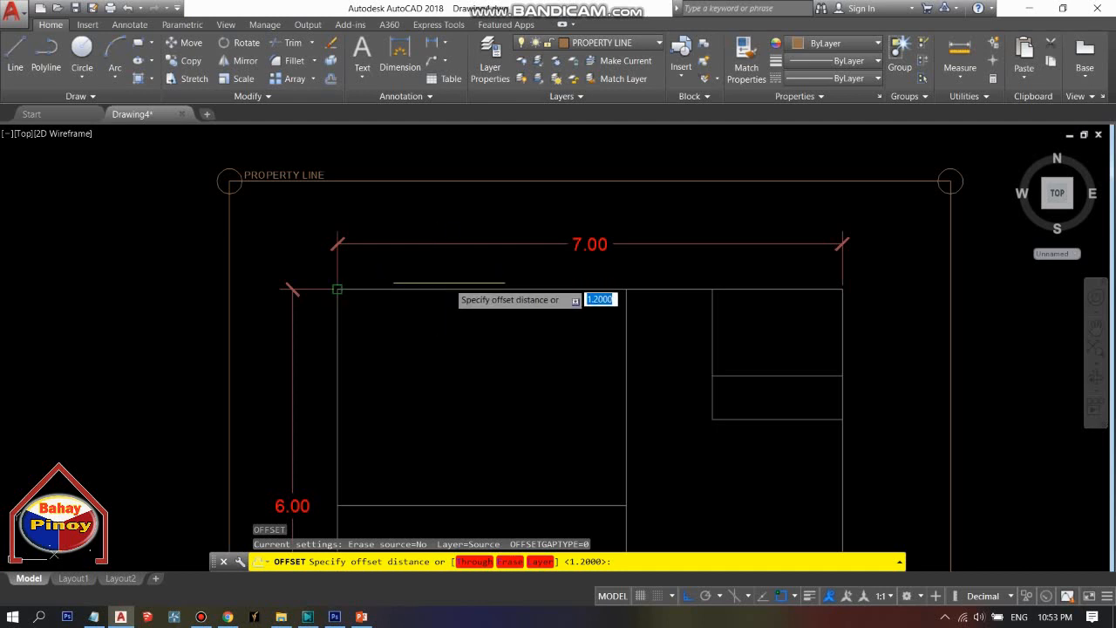
key("Escape")
key("Return")
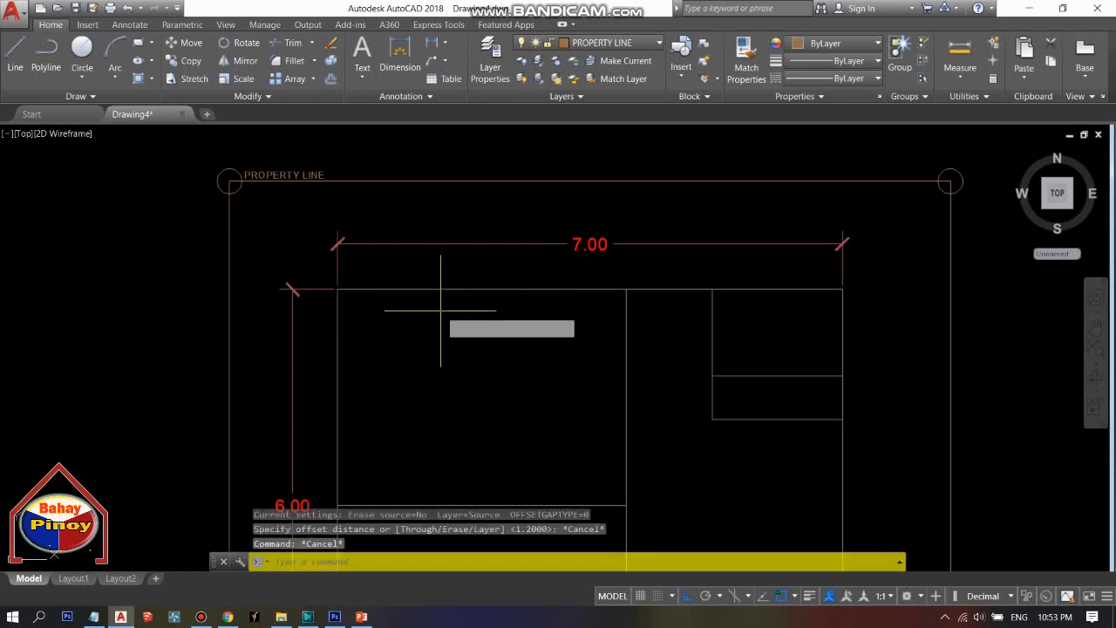